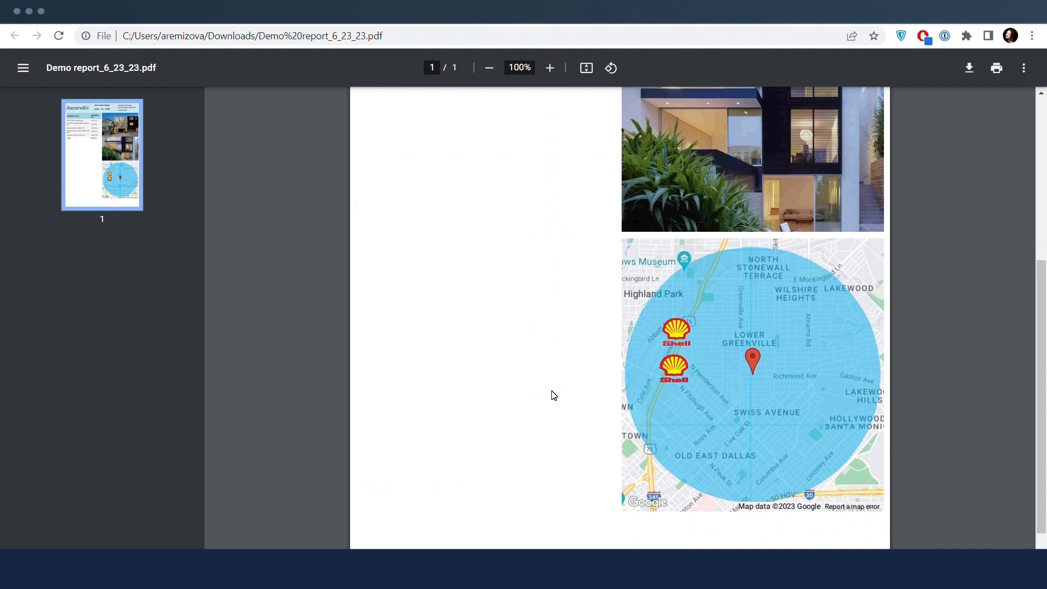
Step: Create a new printable template from scratch with report type Property and the name Test template
{"action": "scroll", "coordinate": [554, 395], "scroll_direction": "up", "scroll_amount": 5}
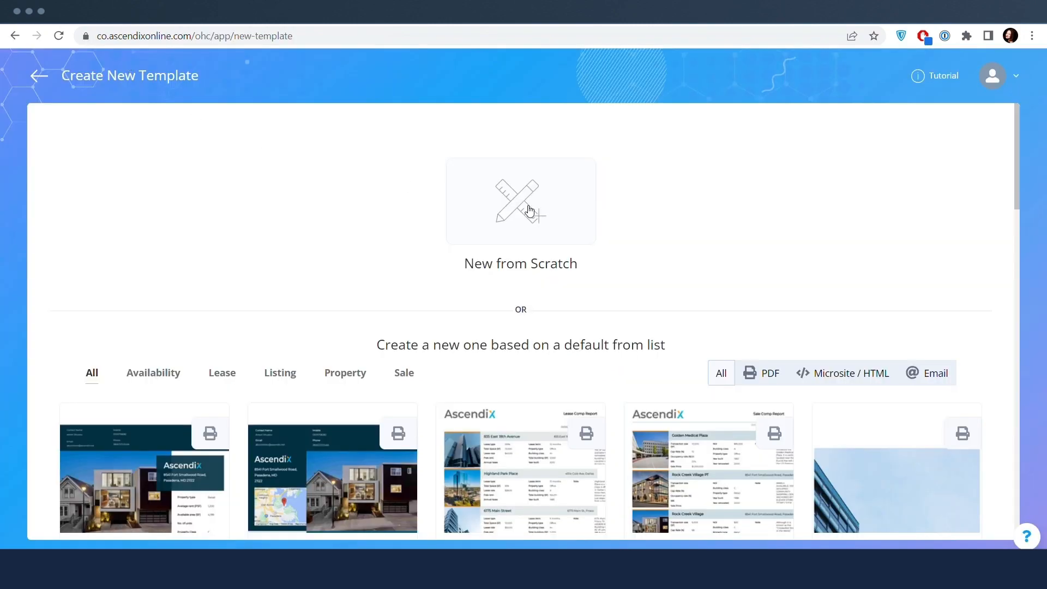
{"action": "left_click", "coordinate": [529, 210]}
{"action": "left_click", "coordinate": [439, 321]}
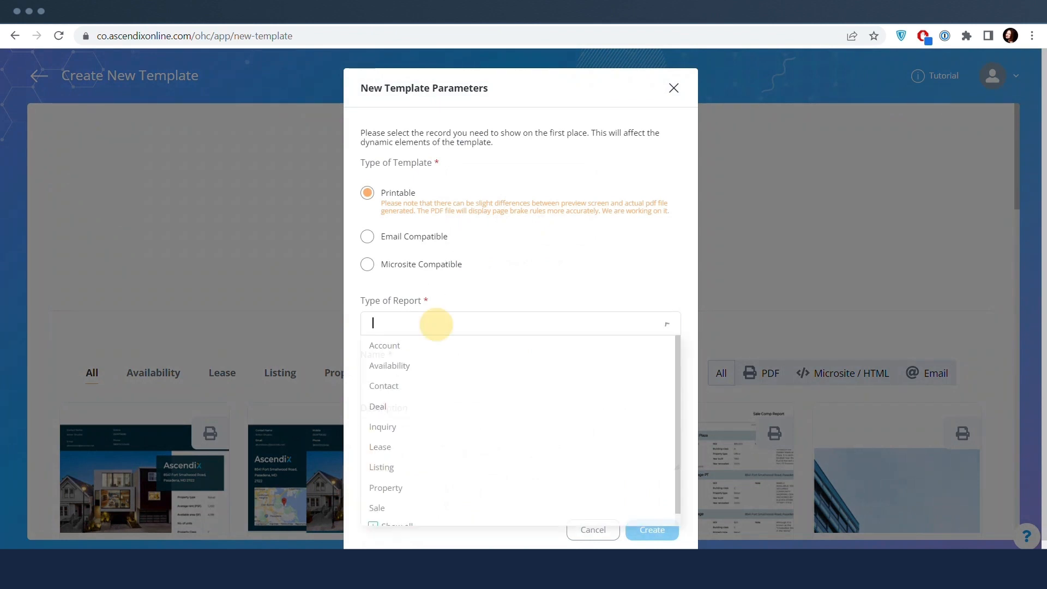
{"action": "left_click", "coordinate": [407, 491]}
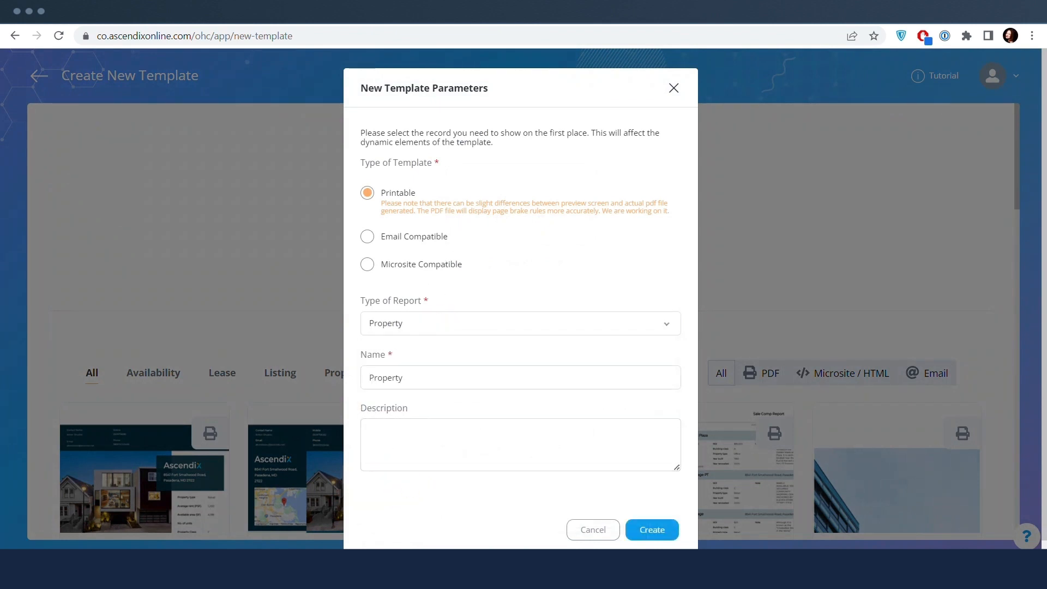
{"action": "double_click", "coordinate": [428, 377]}
{"action": "type", "text": "Test template"}
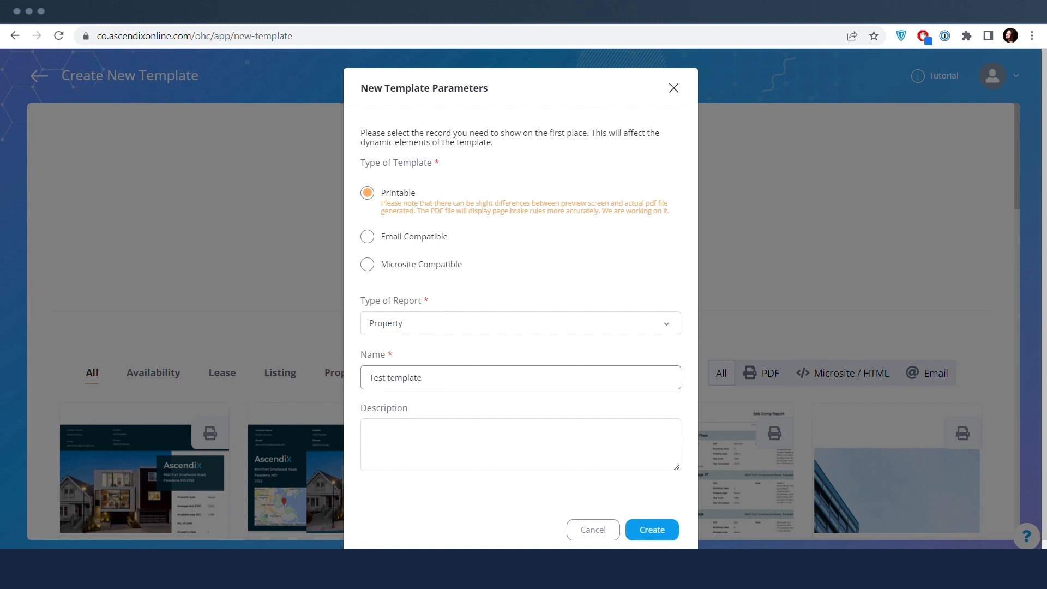
{"action": "left_click", "coordinate": [654, 529]}
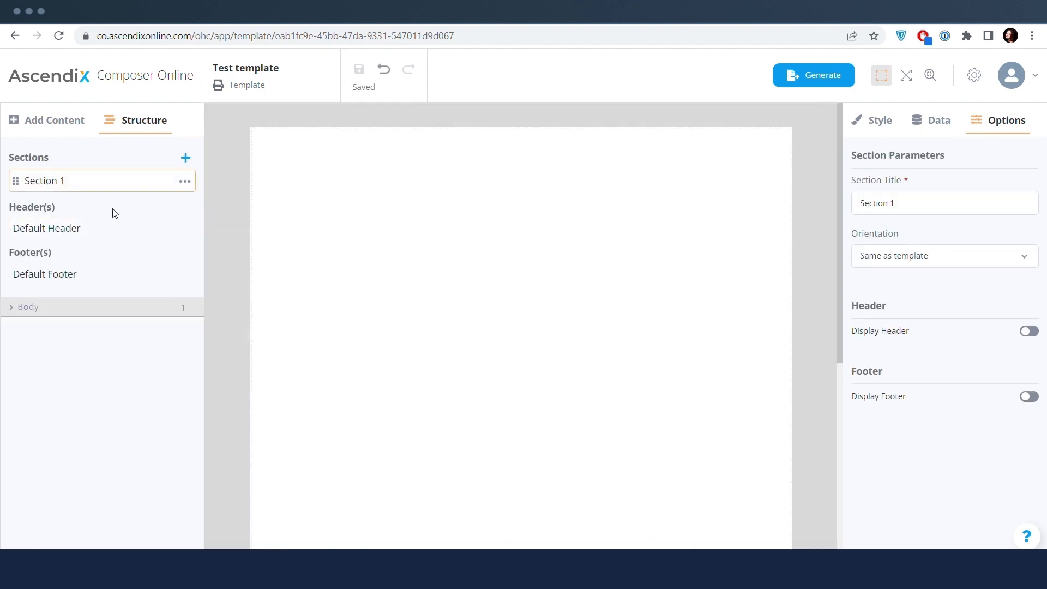
Step: Place a dynamic Collection Container in the default header and set its minimum height to 0 px
{"action": "left_click", "coordinate": [95, 234]}
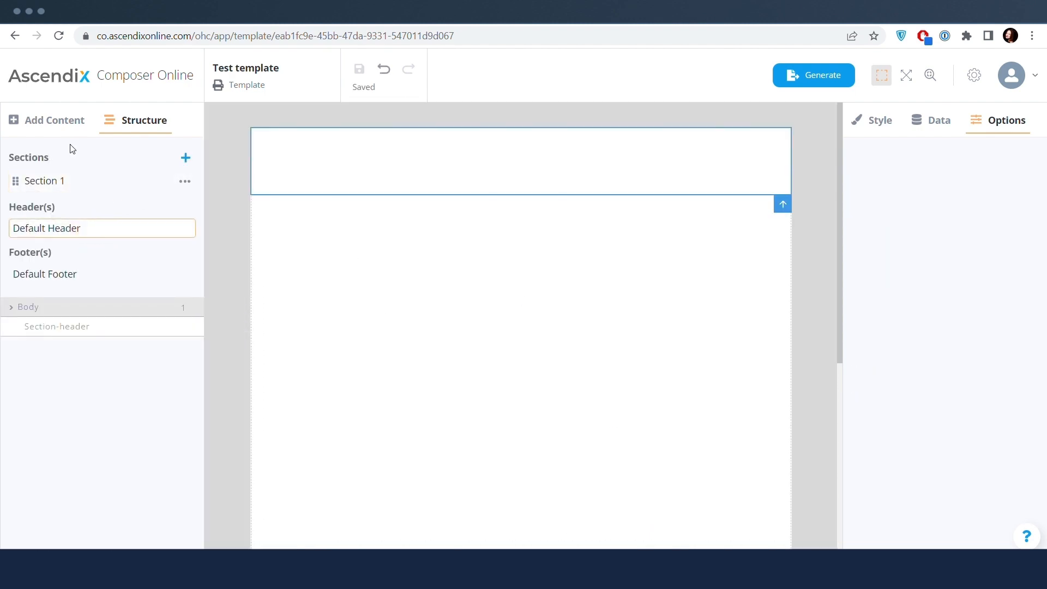
{"action": "left_click", "coordinate": [58, 120]}
{"action": "left_click_drag", "start_coordinate": [143, 267], "coordinate": [311, 145]}
{"action": "left_click", "coordinate": [883, 124]}
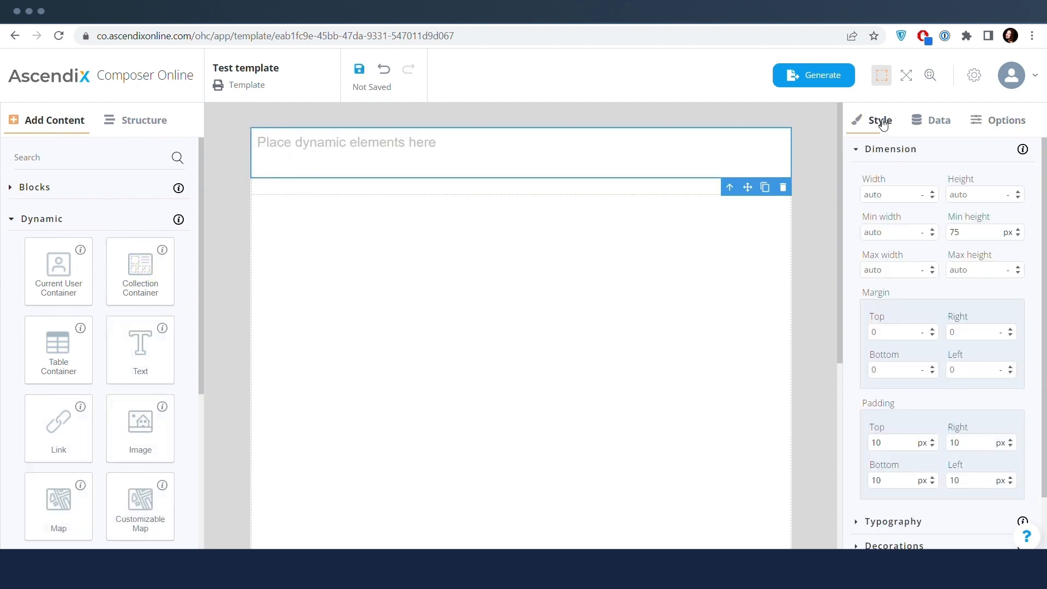
{"action": "double_click", "coordinate": [954, 232]}
{"action": "type", "text": "0"}
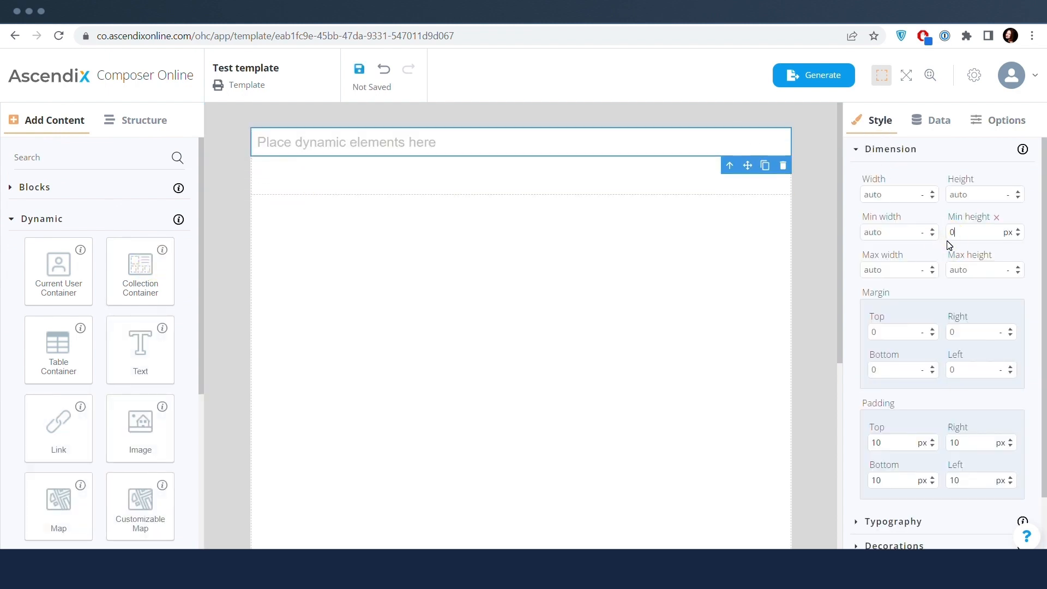
Step: Insert a static 3 Columns block inside the header's collection container
{"action": "left_click", "coordinate": [407, 174]}
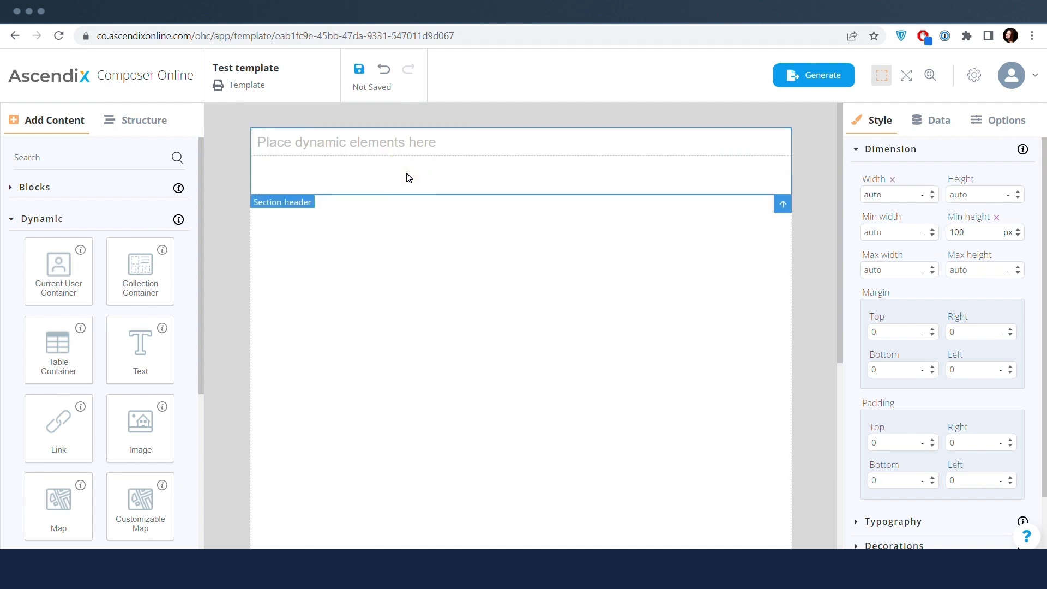
{"action": "left_click", "coordinate": [427, 143]}
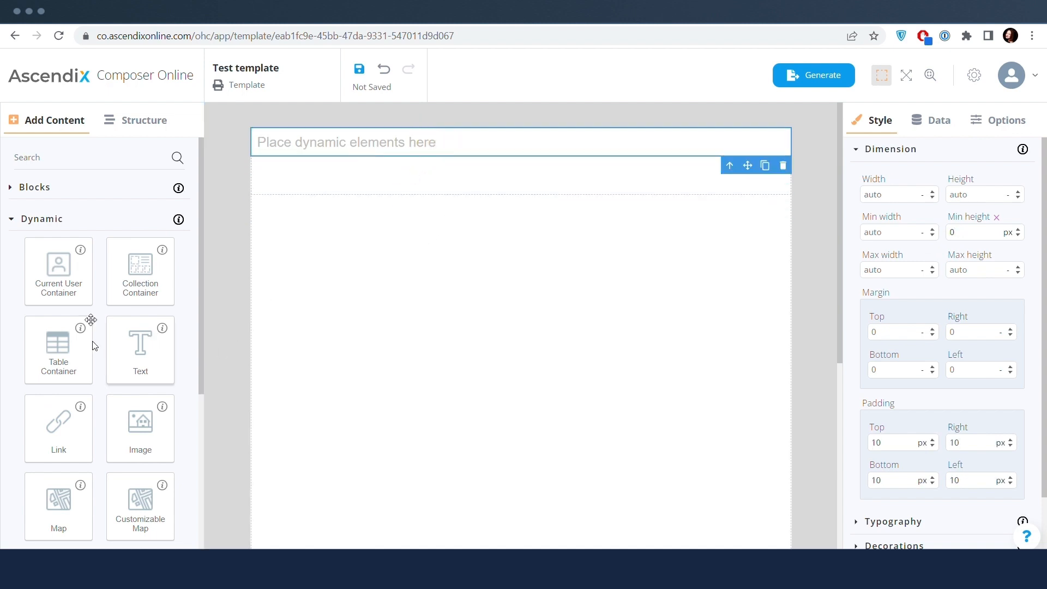
{"action": "left_click", "coordinate": [60, 221]}
{"action": "left_click", "coordinate": [81, 252]}
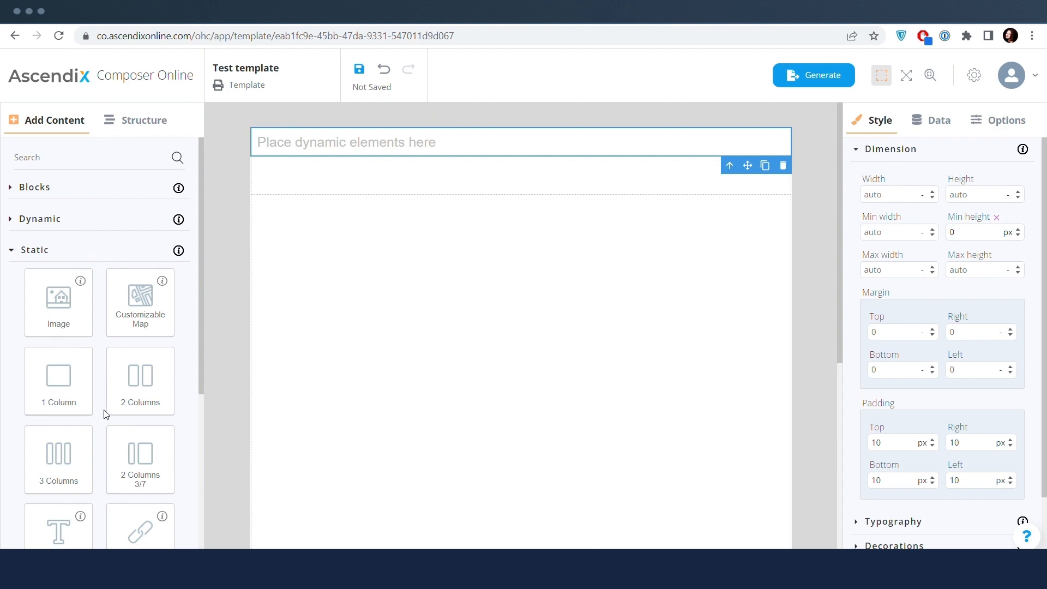
{"action": "left_click_drag", "start_coordinate": [77, 451], "coordinate": [336, 136]}
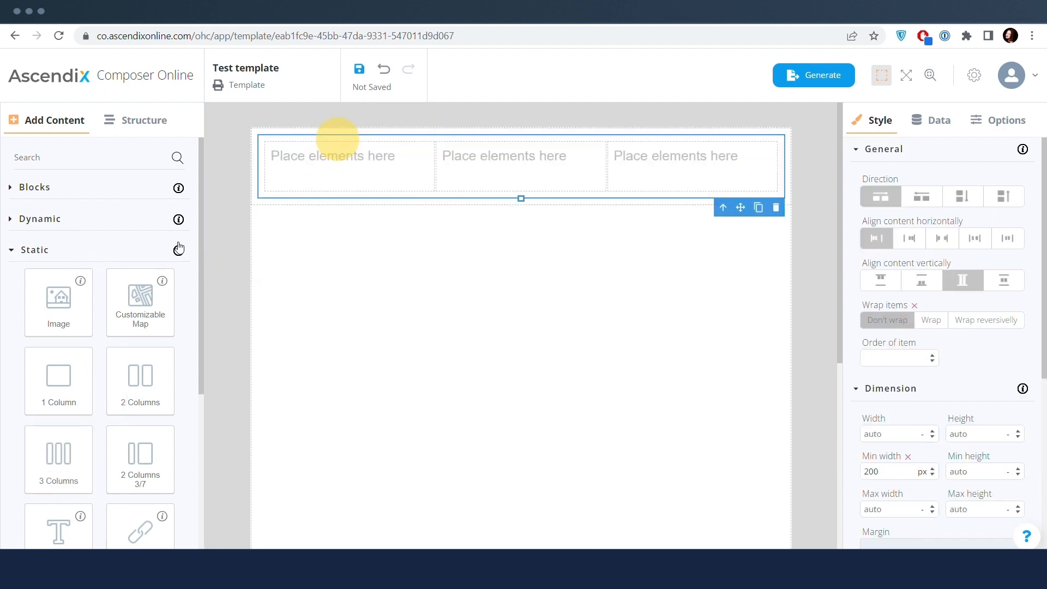
Step: Add a static image to the first header column, using the uploaded logo file Logo Big@2x-2
{"action": "left_click", "coordinate": [53, 220]}
{"action": "left_click", "coordinate": [54, 220]}
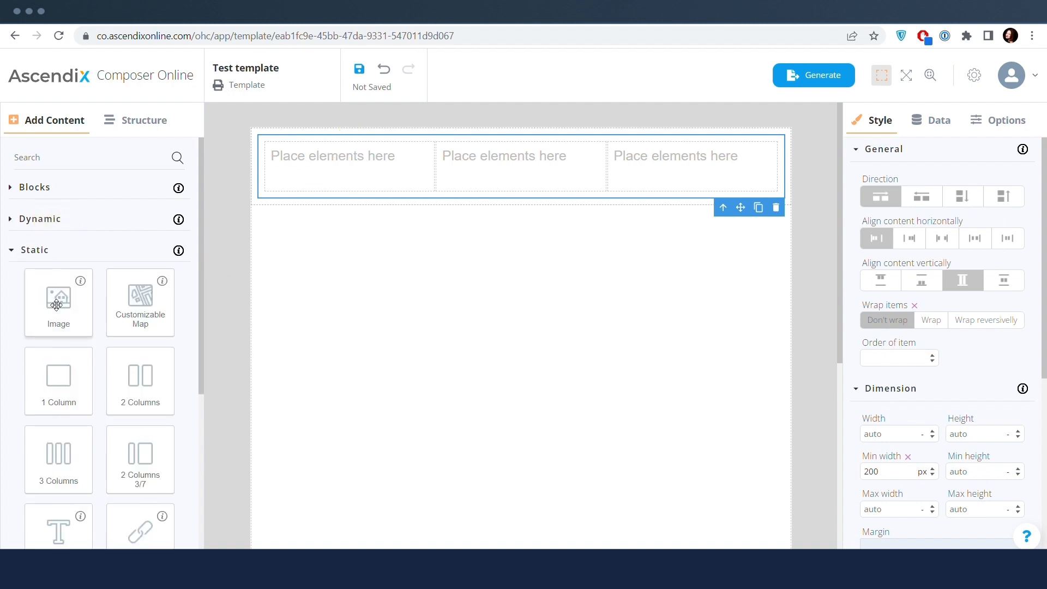
{"action": "left_click_drag", "start_coordinate": [76, 289], "coordinate": [322, 168]}
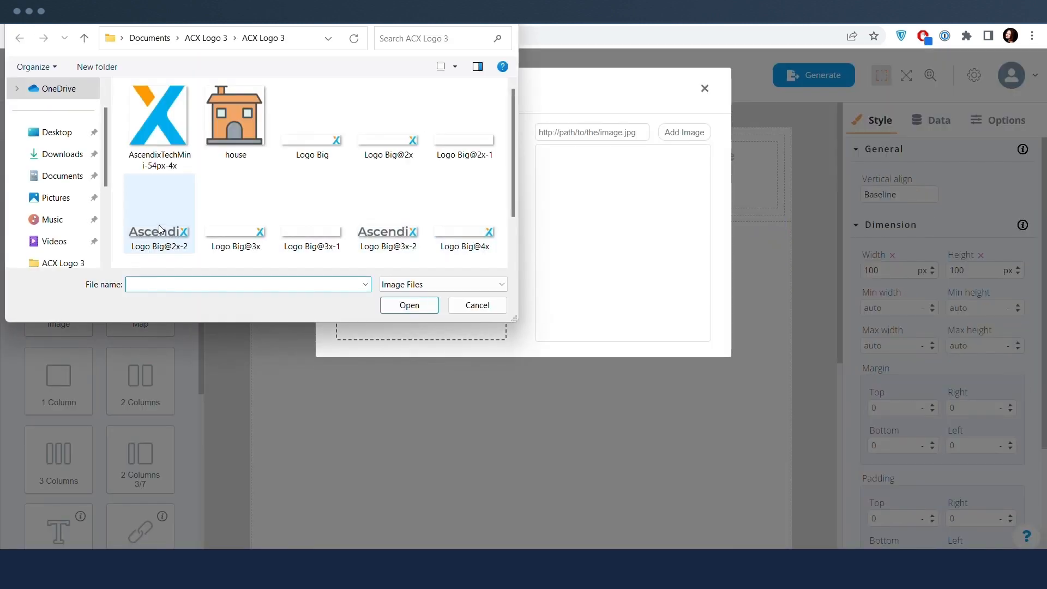
{"action": "double_click", "coordinate": [160, 229]}
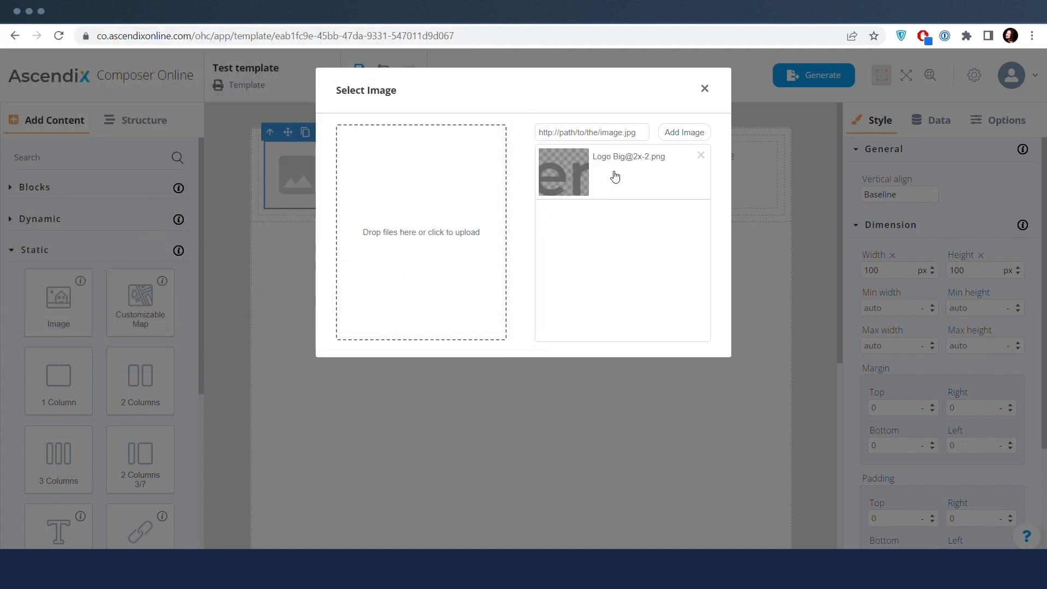
{"action": "left_click", "coordinate": [615, 176]}
{"action": "left_click", "coordinate": [703, 92]}
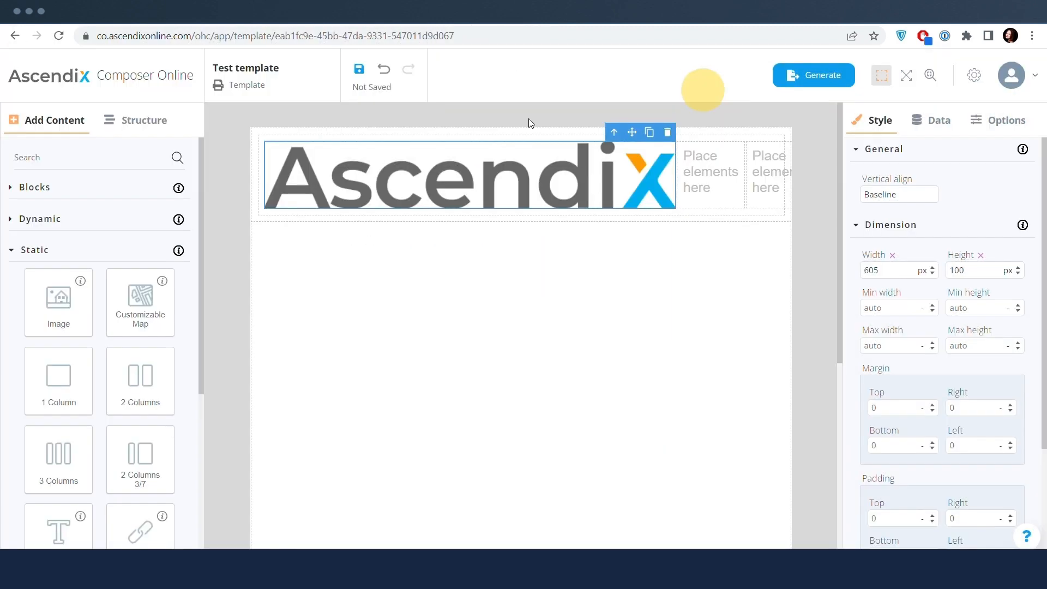
Step: Resize the header logo image to 240 px wide and 40 px high
{"action": "left_click", "coordinate": [342, 187]}
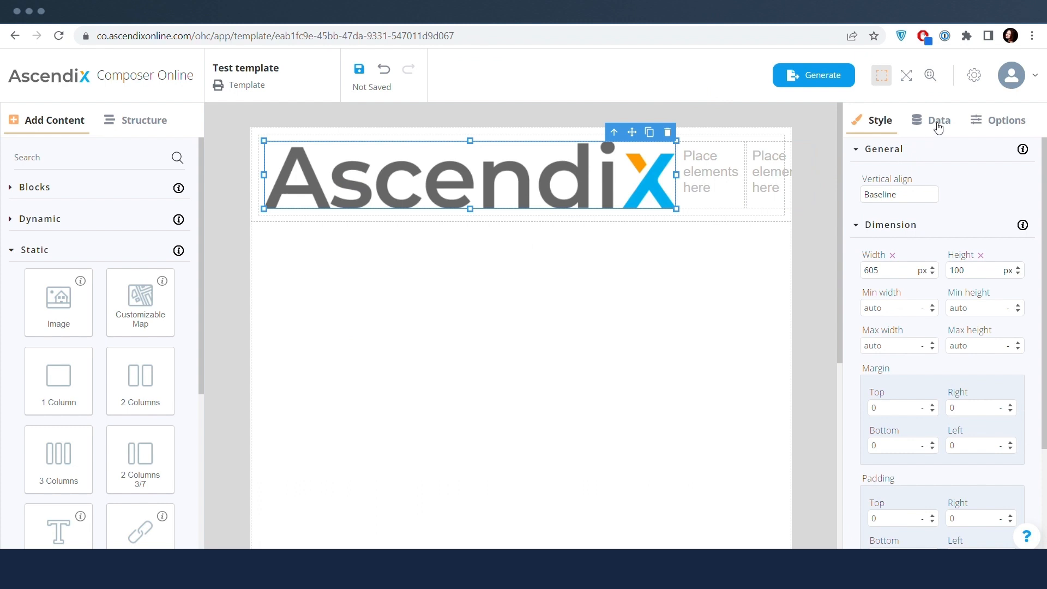
{"action": "left_click_drag", "start_coordinate": [892, 271], "coordinate": [820, 277]}
{"action": "type", "text": "240"}
{"action": "key", "text": "Return"}
{"action": "left_click_drag", "start_coordinate": [968, 271], "coordinate": [928, 276]}
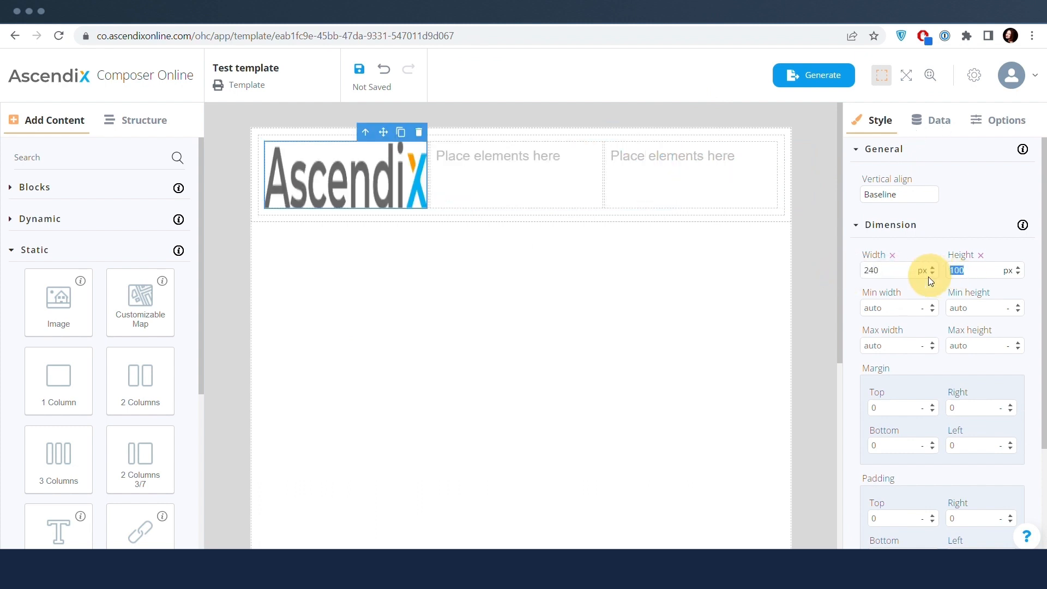
{"action": "type", "text": "40"}
{"action": "key", "text": "Return"}
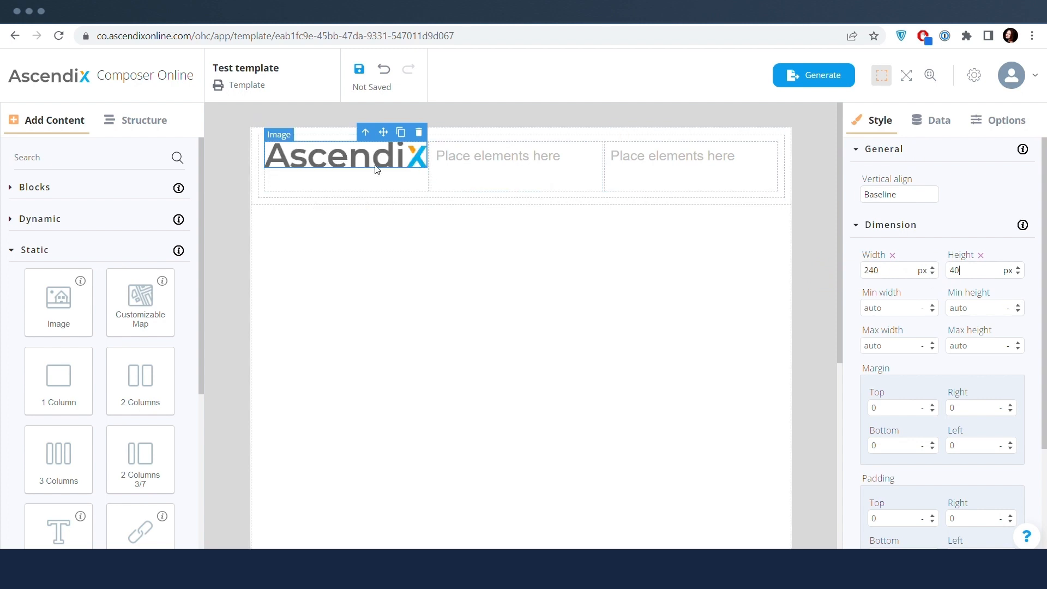
Step: Set the logo cell's display to Flex, with its content spaced evenly around horizontally and centred vertically
{"action": "left_click", "coordinate": [369, 185]}
{"action": "left_click", "coordinate": [898, 149]}
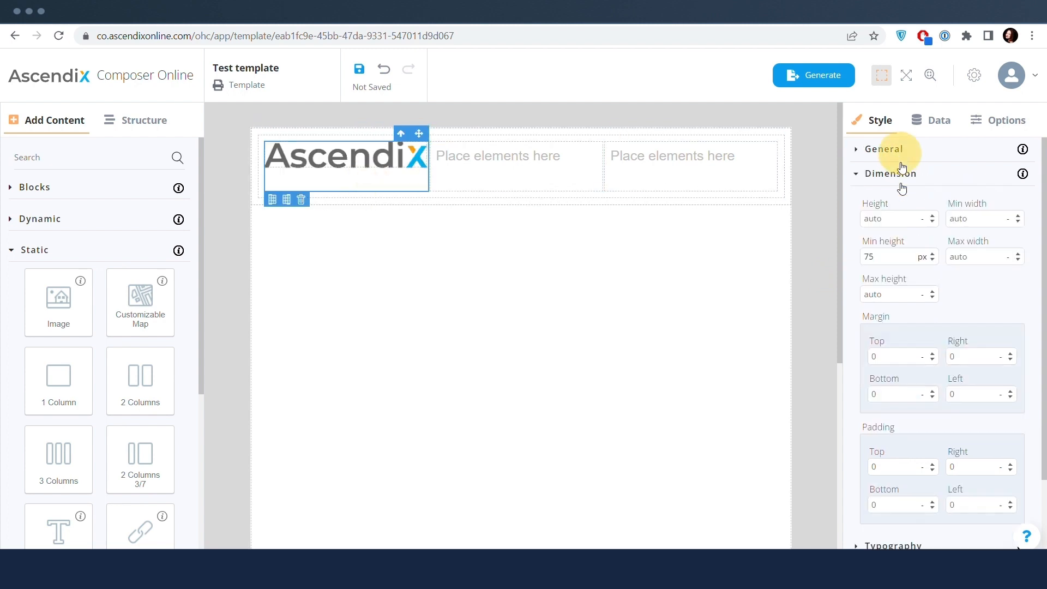
{"action": "left_click", "coordinate": [897, 174]}
{"action": "left_click", "coordinate": [889, 245]}
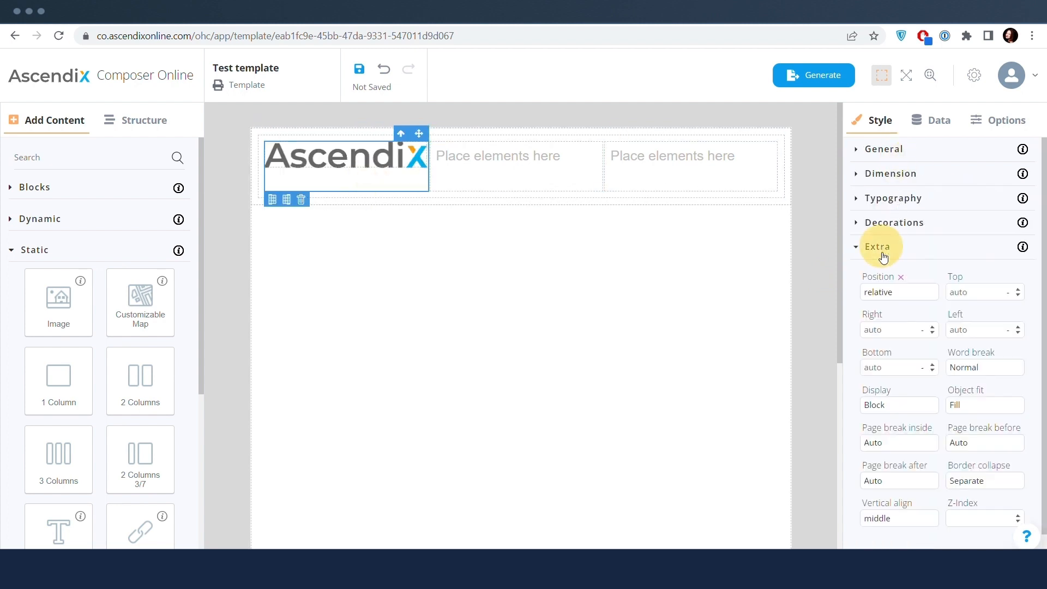
{"action": "left_click", "coordinate": [882, 404]}
{"action": "left_click", "coordinate": [884, 455]}
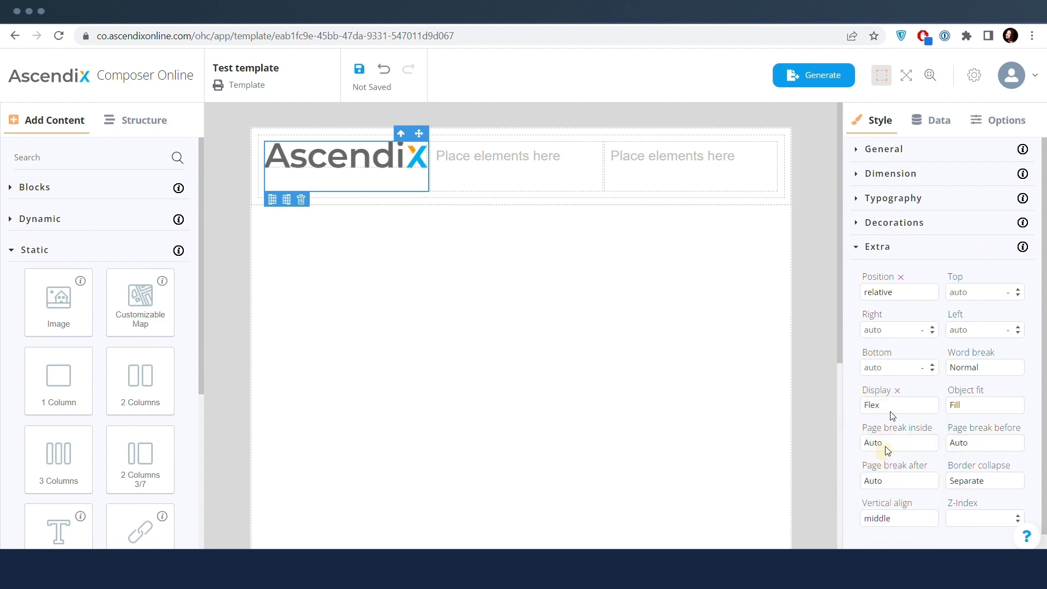
{"action": "left_click", "coordinate": [899, 150]}
{"action": "left_click", "coordinate": [1003, 238]}
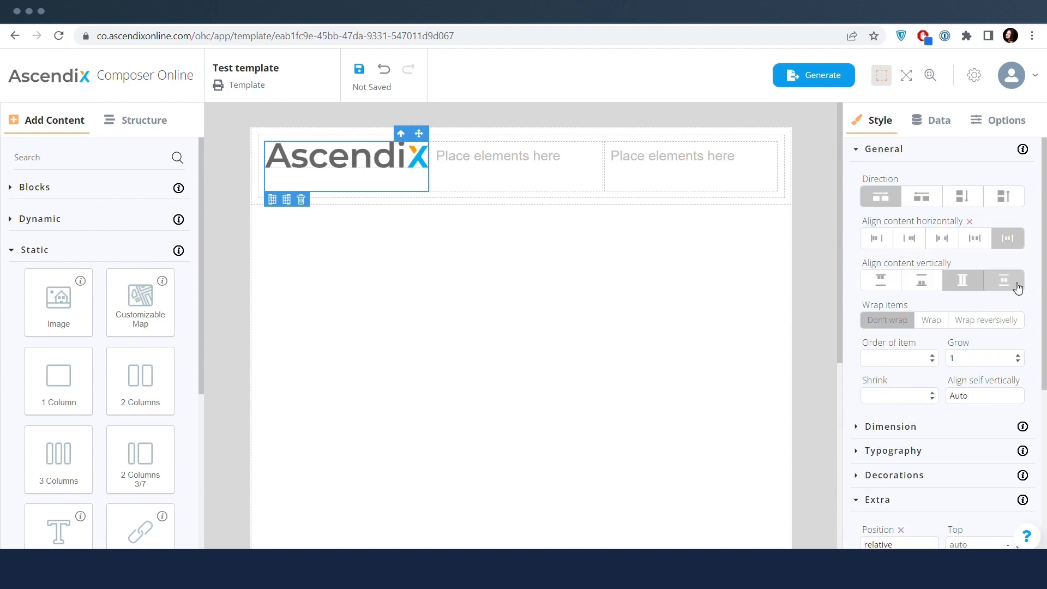
{"action": "left_click", "coordinate": [1003, 281]}
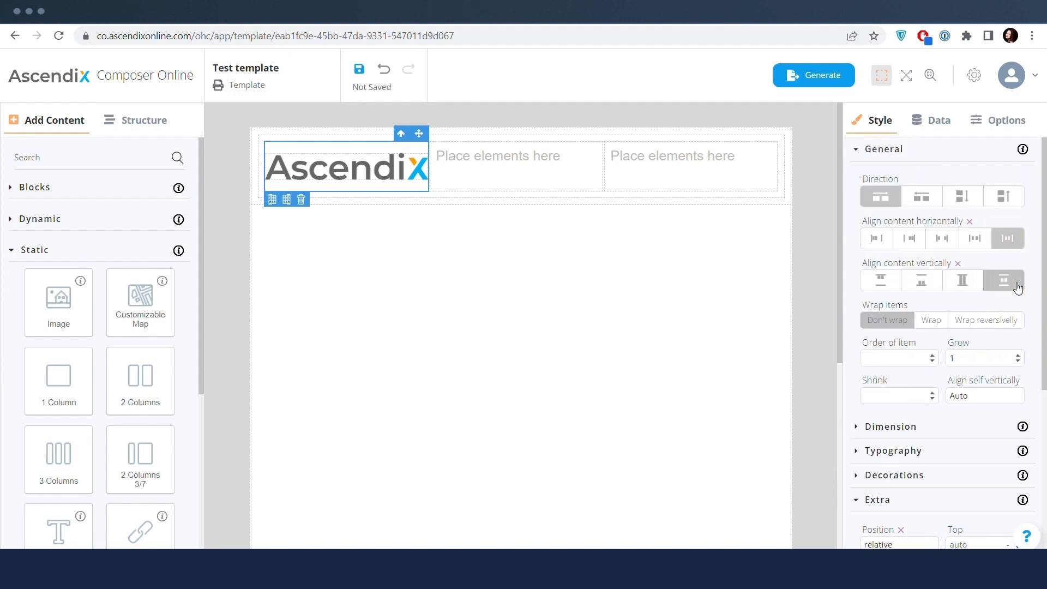
Step: Check the demo report PDF's header and add a 2 Columns block with vertical direction to the middle header cell
{"action": "left_click", "coordinate": [504, 180]}
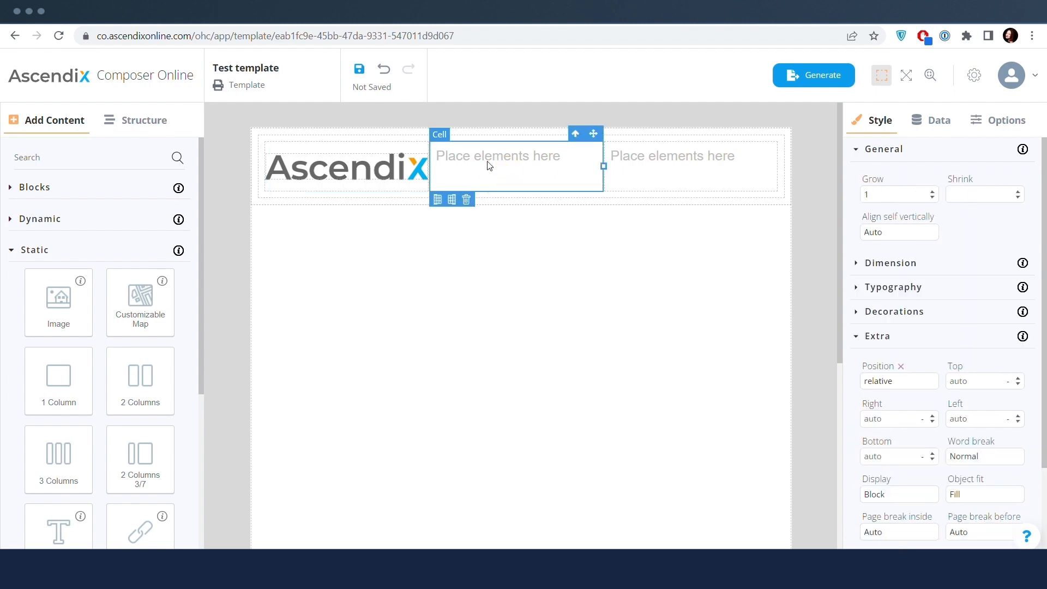
{"action": "left_click", "coordinate": [293, 23]}
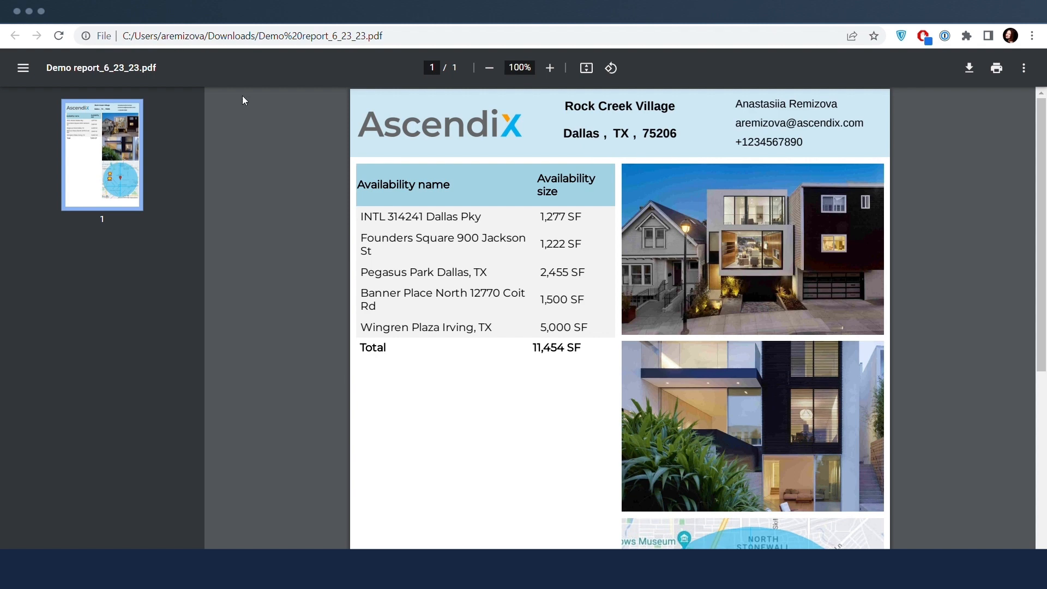
{"action": "left_click", "coordinate": [129, 23]}
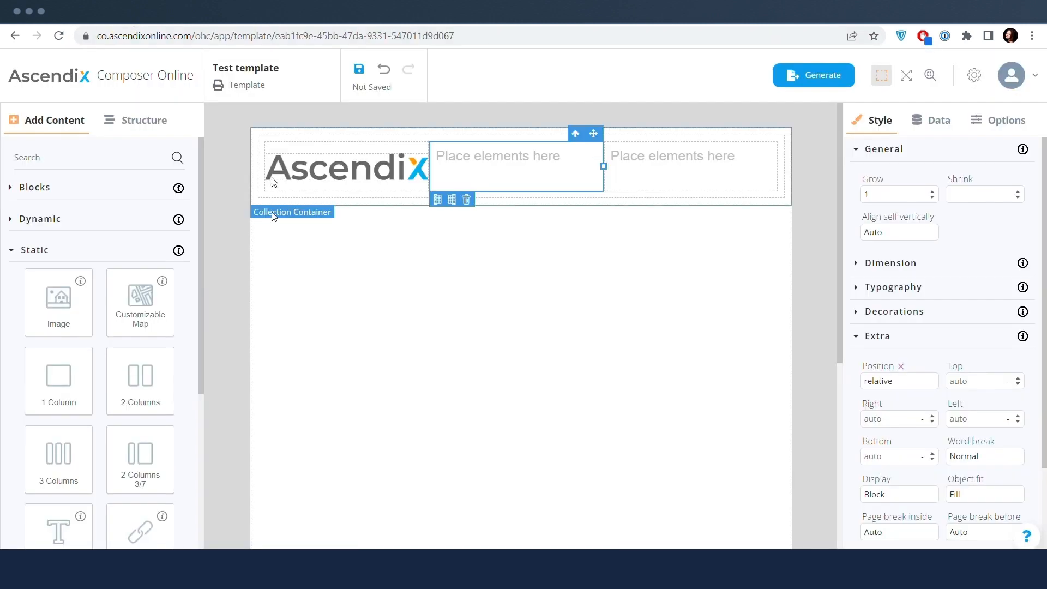
{"action": "left_click_drag", "start_coordinate": [140, 384], "coordinate": [512, 160]}
{"action": "left_click", "coordinate": [962, 197]}
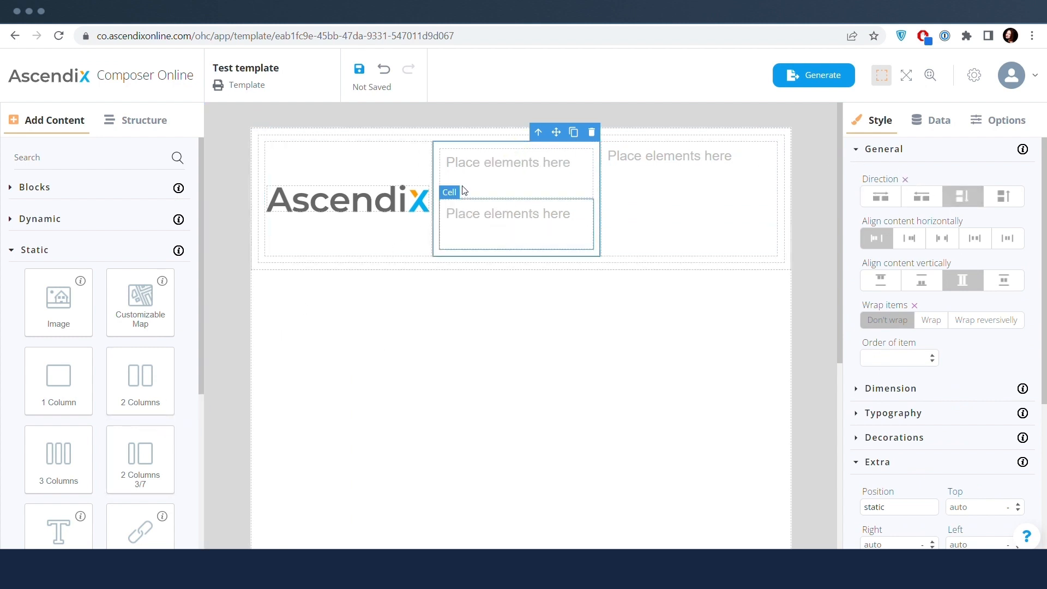
Step: Set the minimum height of both stacked cells in the middle header column to 0 px
{"action": "left_click", "coordinate": [499, 159]}
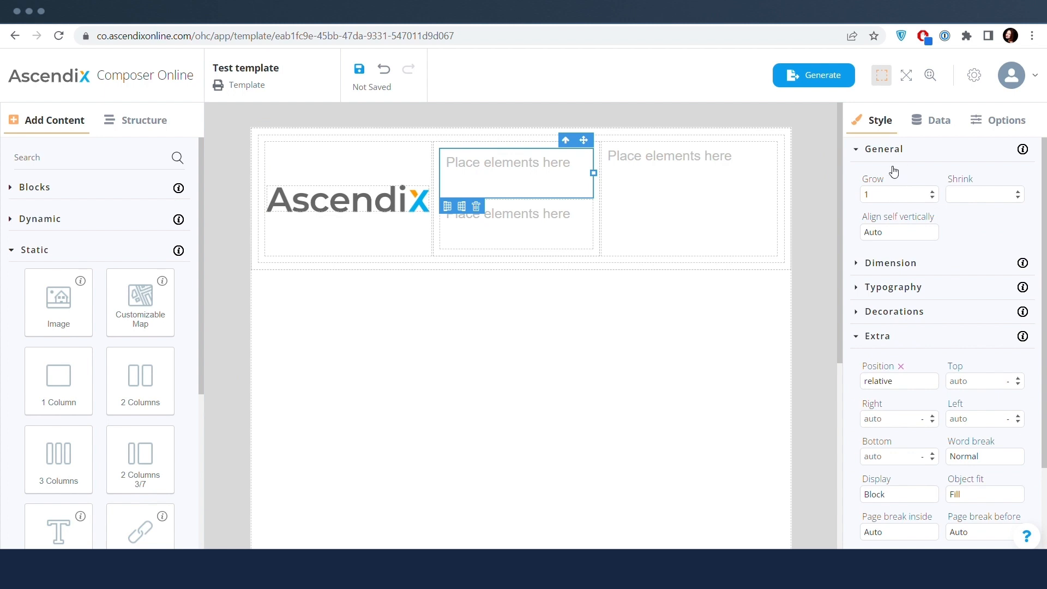
{"action": "left_click", "coordinate": [890, 264]}
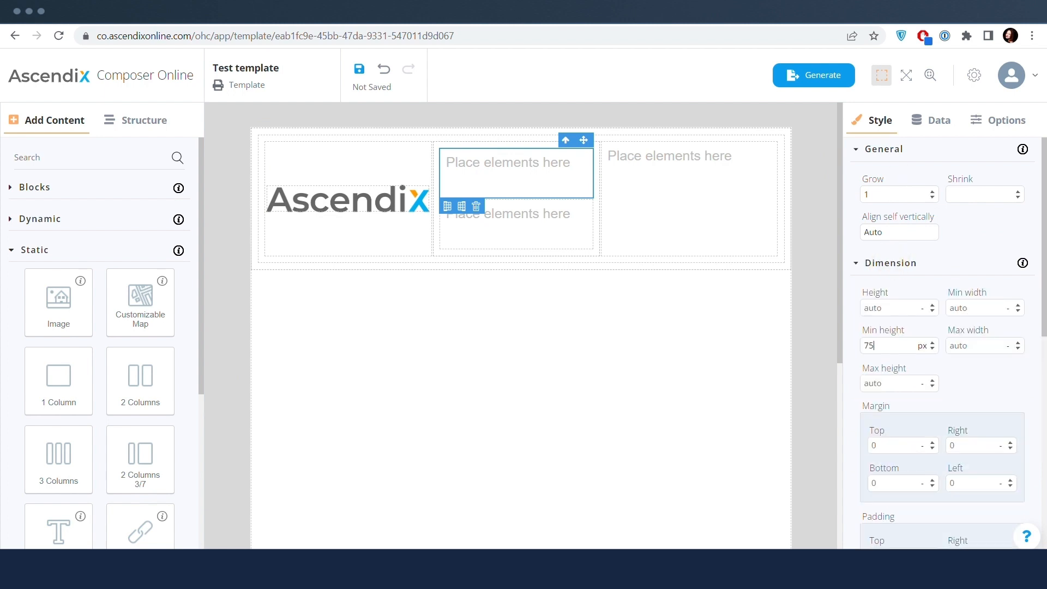
{"action": "left_click", "coordinate": [547, 229]}
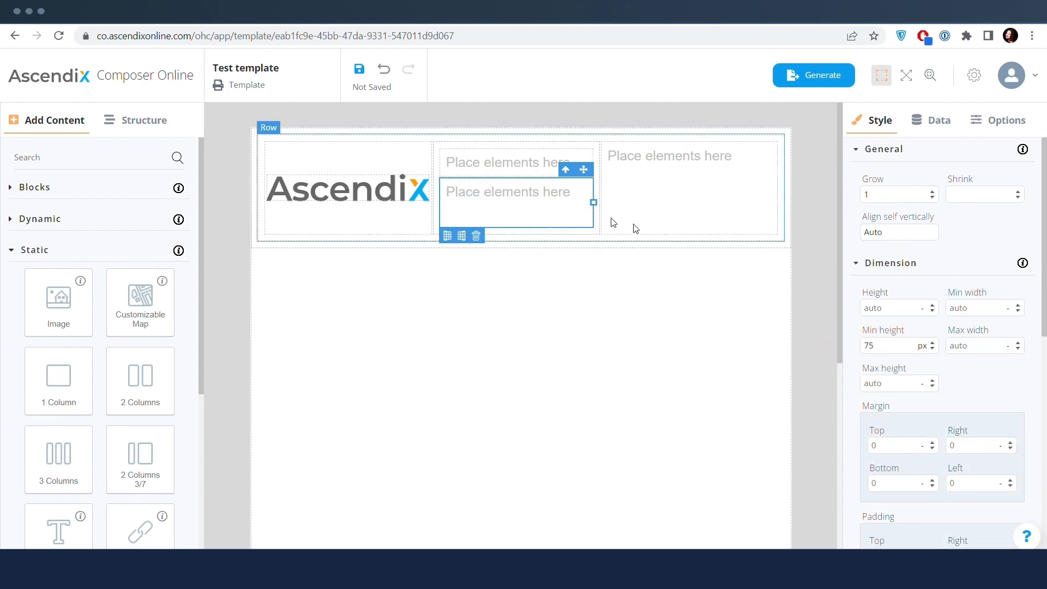
{"action": "left_click_drag", "start_coordinate": [875, 345], "coordinate": [800, 344]}
{"action": "type", "text": "0"}
{"action": "key", "text": "Return"}
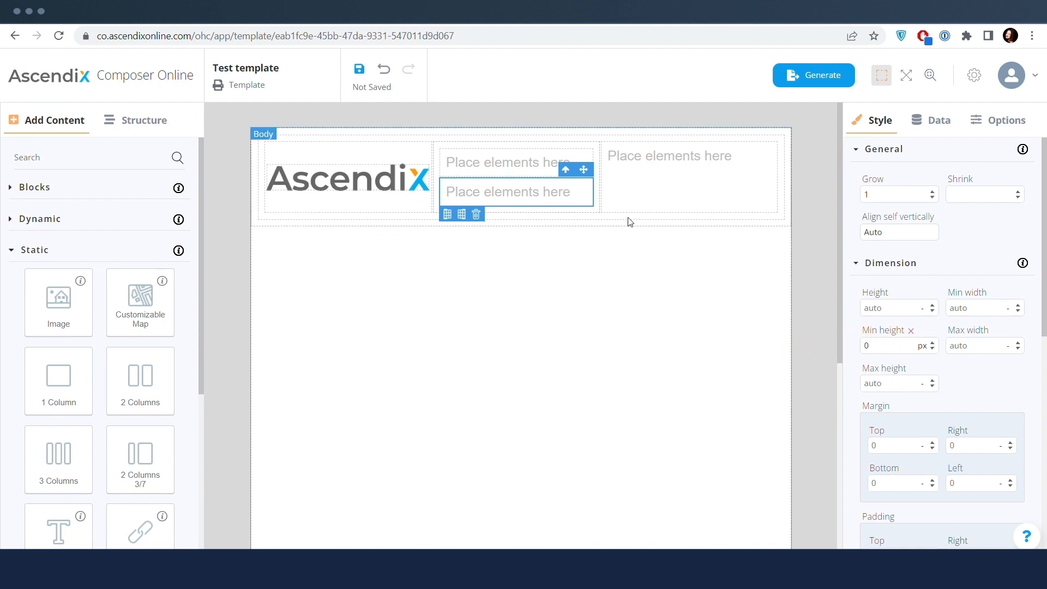
Step: Add a dynamic Text element to the upper cell of the middle header column and map it to the Property Name field
{"action": "left_click", "coordinate": [531, 171]}
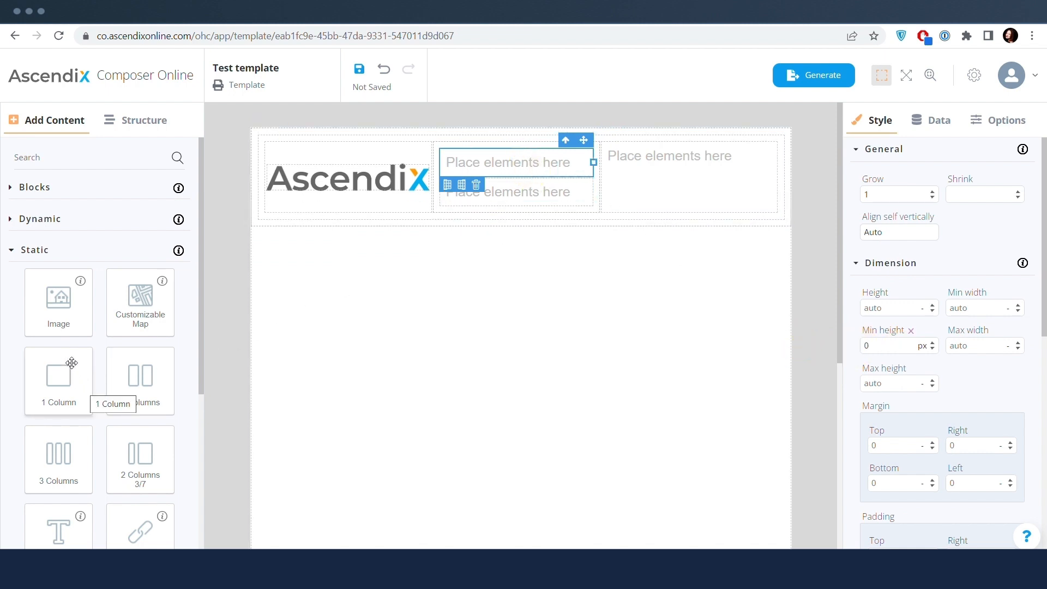
{"action": "left_click", "coordinate": [40, 252]}
{"action": "left_click", "coordinate": [43, 220]}
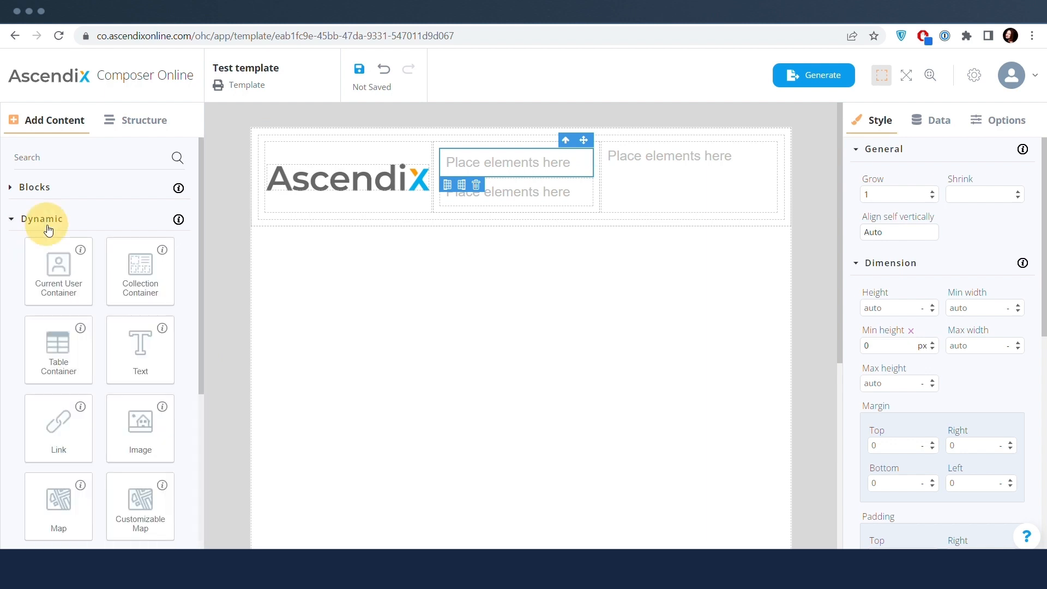
{"action": "left_click_drag", "start_coordinate": [123, 338], "coordinate": [507, 164]}
{"action": "left_click", "coordinate": [942, 123]}
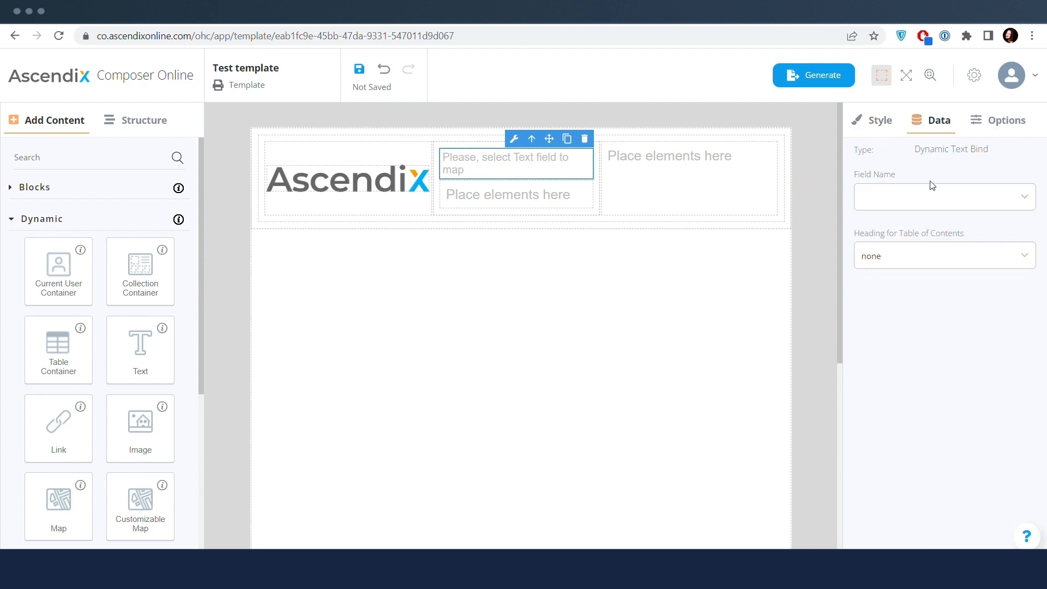
{"action": "left_click", "coordinate": [921, 241]}
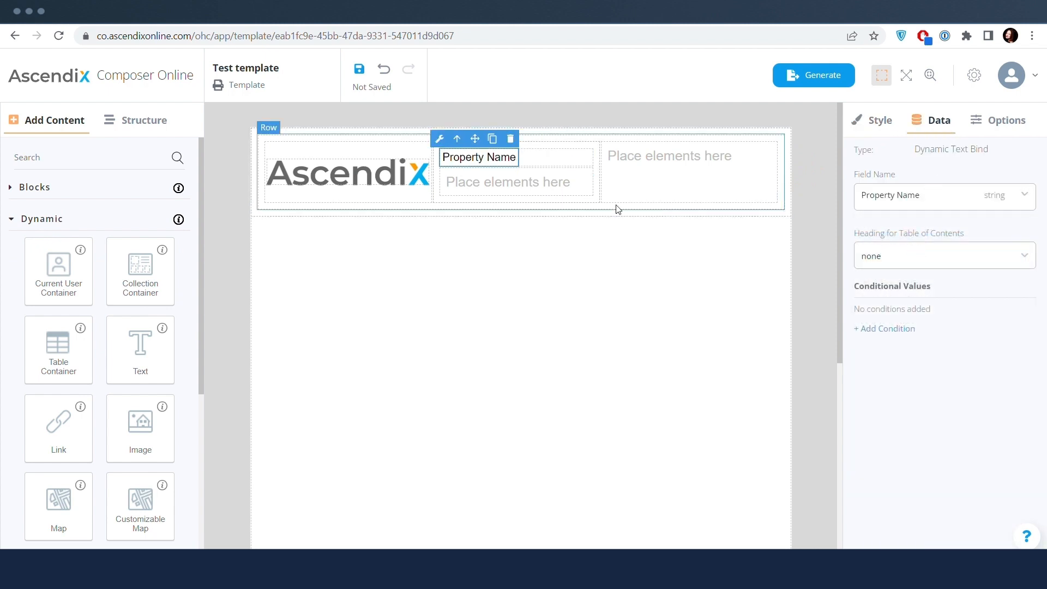
Step: Add three dynamic Text elements to the lower cell of the middle header column
{"action": "left_click_drag", "start_coordinate": [134, 352], "coordinate": [500, 187]}
{"action": "left_click_drag", "start_coordinate": [136, 352], "coordinate": [583, 179]}
{"action": "left_click_drag", "start_coordinate": [139, 351], "coordinate": [586, 210]}
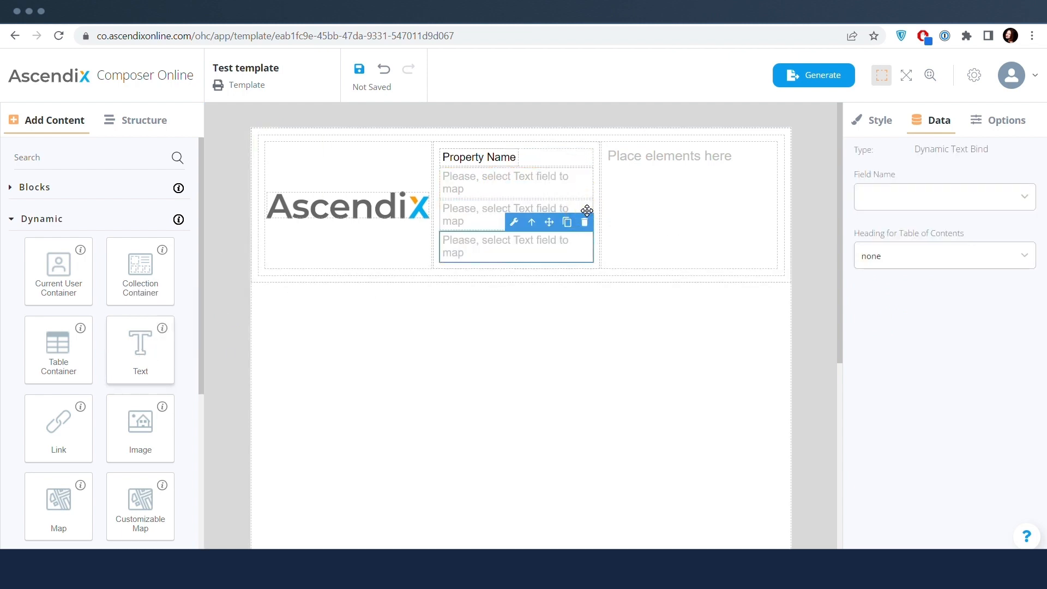
Step: Map the first unmapped text element below Property Name to the City field
{"action": "left_click", "coordinate": [553, 185]}
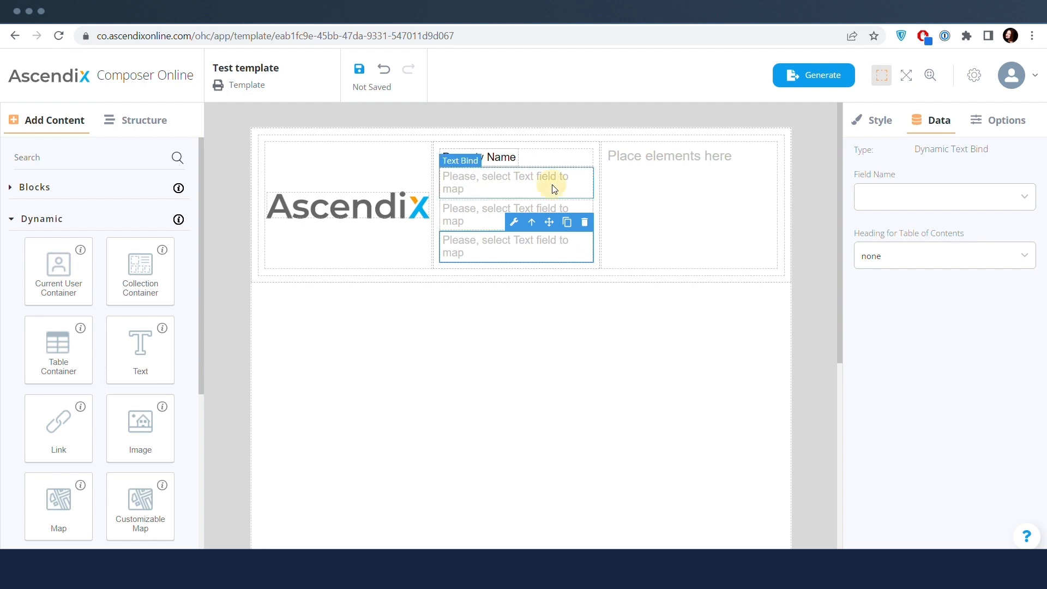
{"action": "left_click", "coordinate": [912, 201]}
{"action": "type", "text": "ci"}
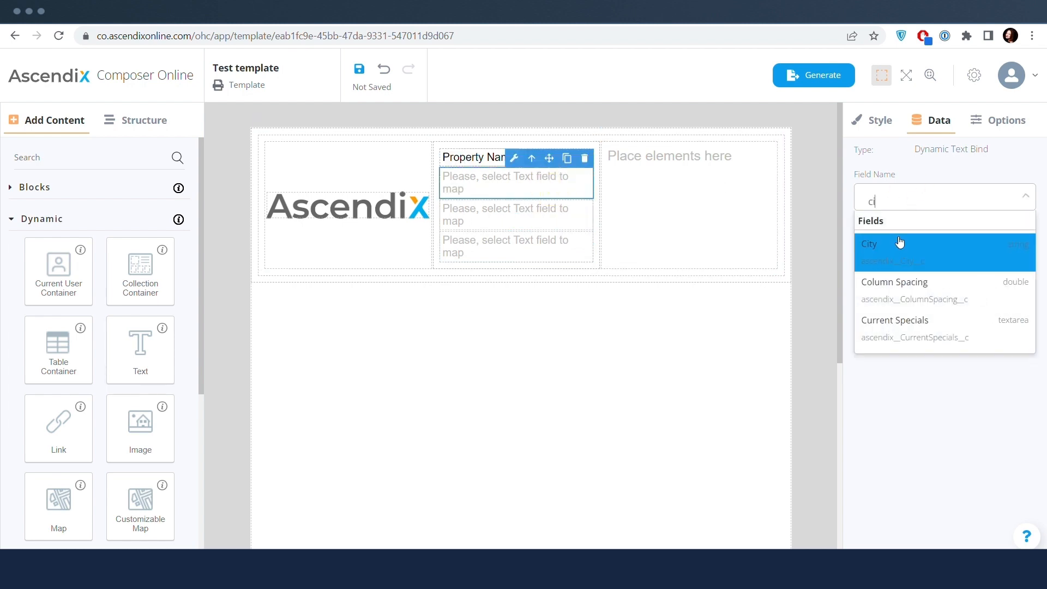
{"action": "left_click", "coordinate": [899, 243]}
Step: Map the text element following City to the State/Province field
{"action": "left_click", "coordinate": [514, 200]}
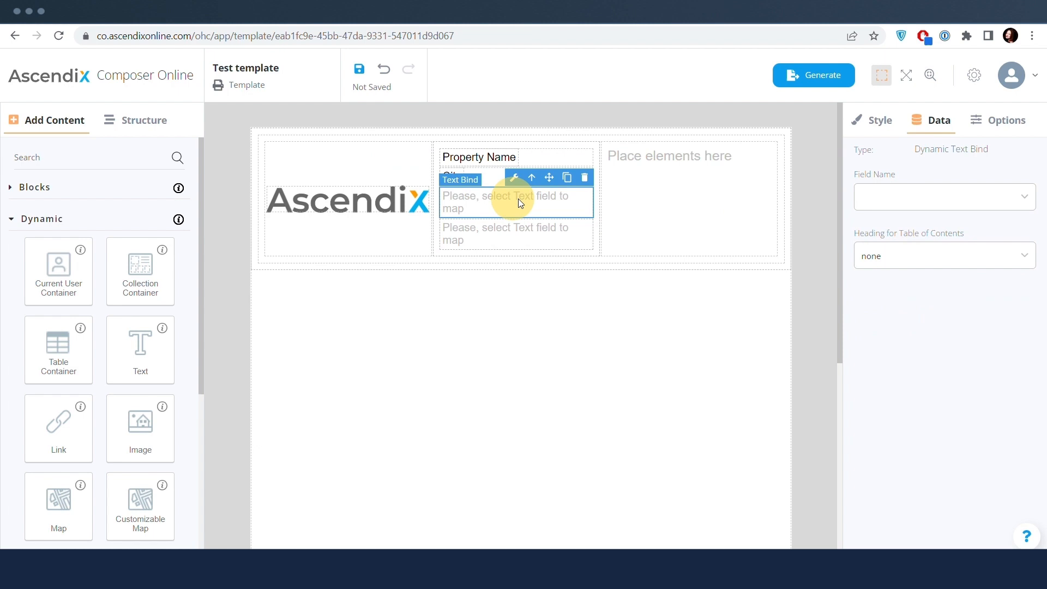
{"action": "left_click", "coordinate": [881, 199]}
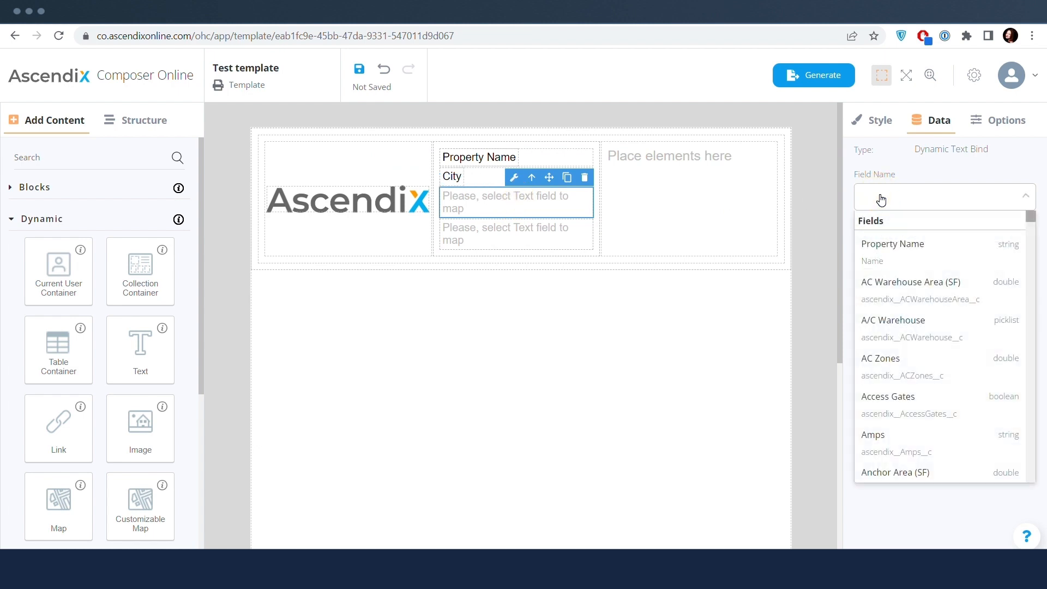
{"action": "type", "text": "st"}
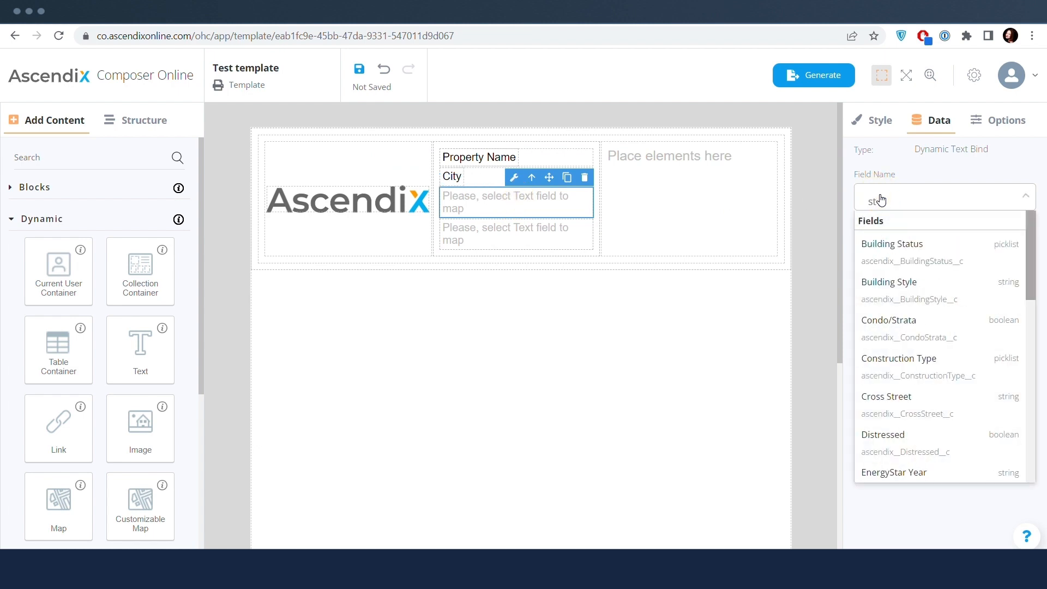
{"action": "type", "text": "at"}
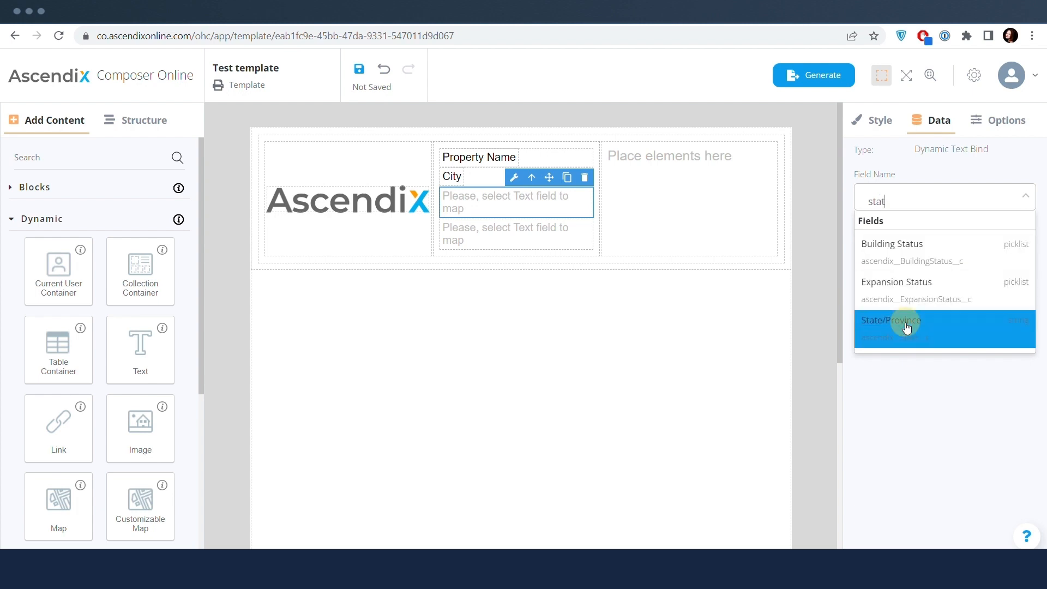
{"action": "left_click", "coordinate": [906, 327]}
Step: Map the last unmapped text element in the middle header column to the Zip/Postal Code field
{"action": "left_click", "coordinate": [551, 203]}
{"action": "left_click", "coordinate": [877, 207]}
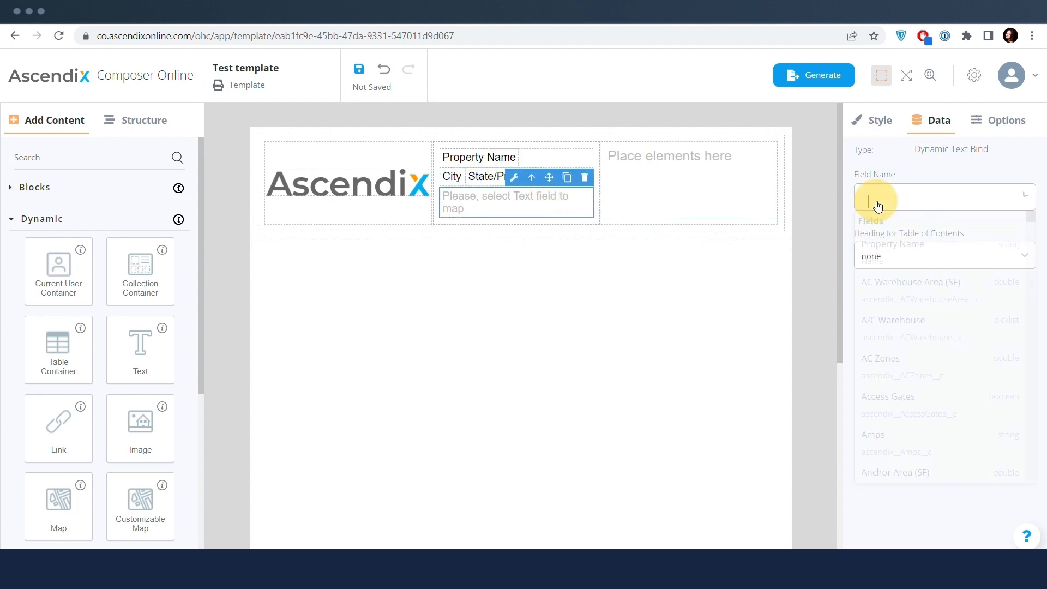
{"action": "type", "text": "zip"}
{"action": "left_click", "coordinate": [883, 256]}
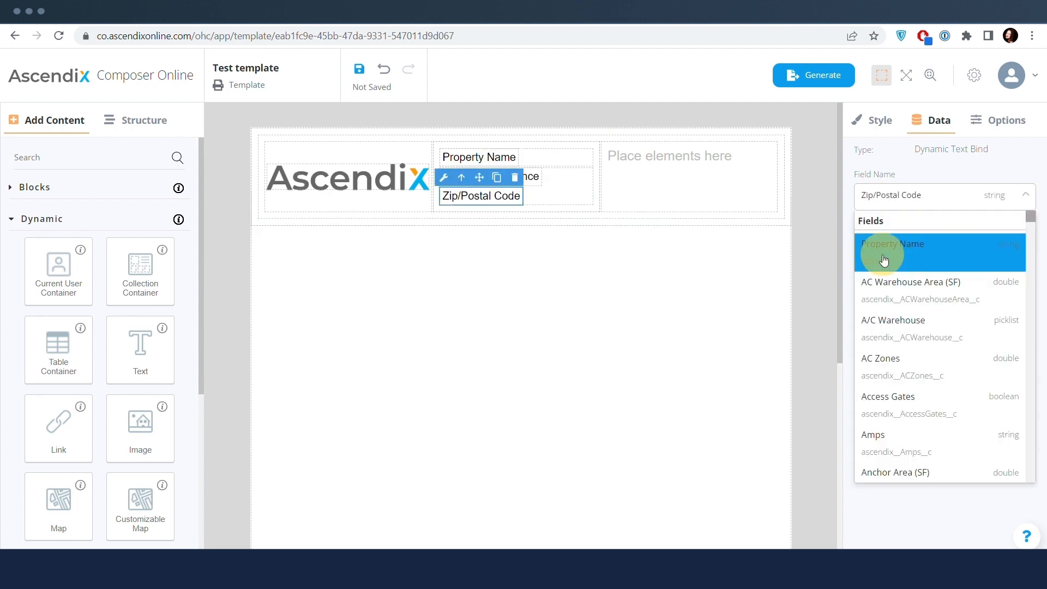
{"action": "left_click", "coordinate": [564, 261]}
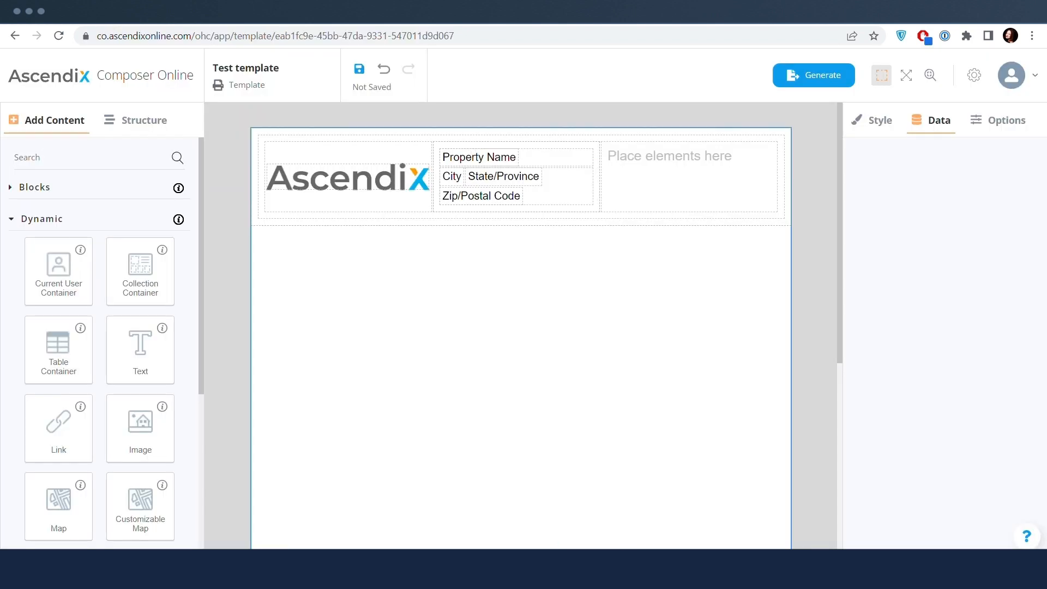
{"action": "left_click", "coordinate": [521, 186]}
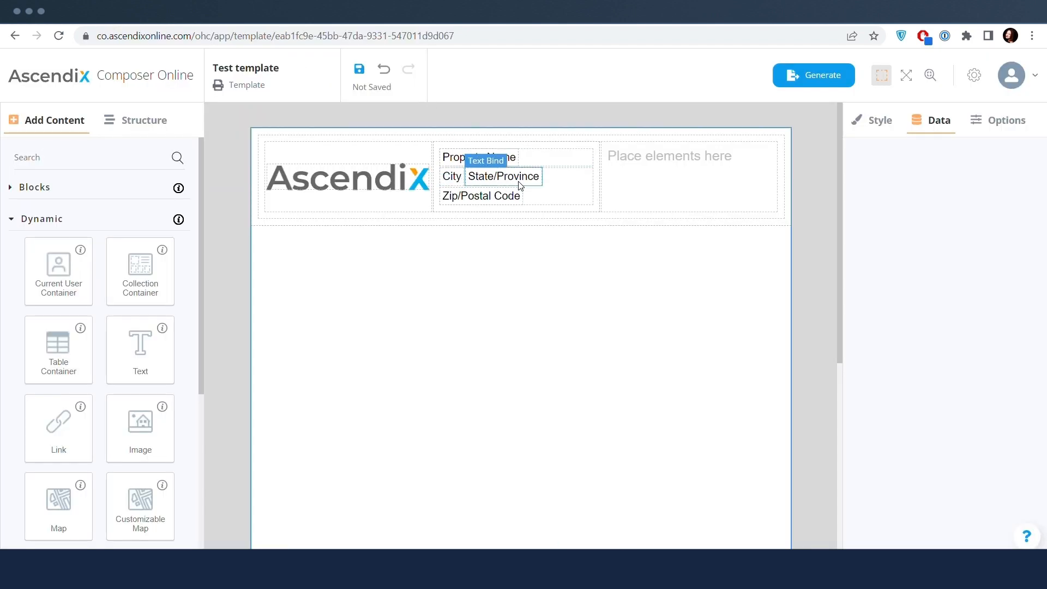
{"action": "left_click", "coordinate": [51, 218]}
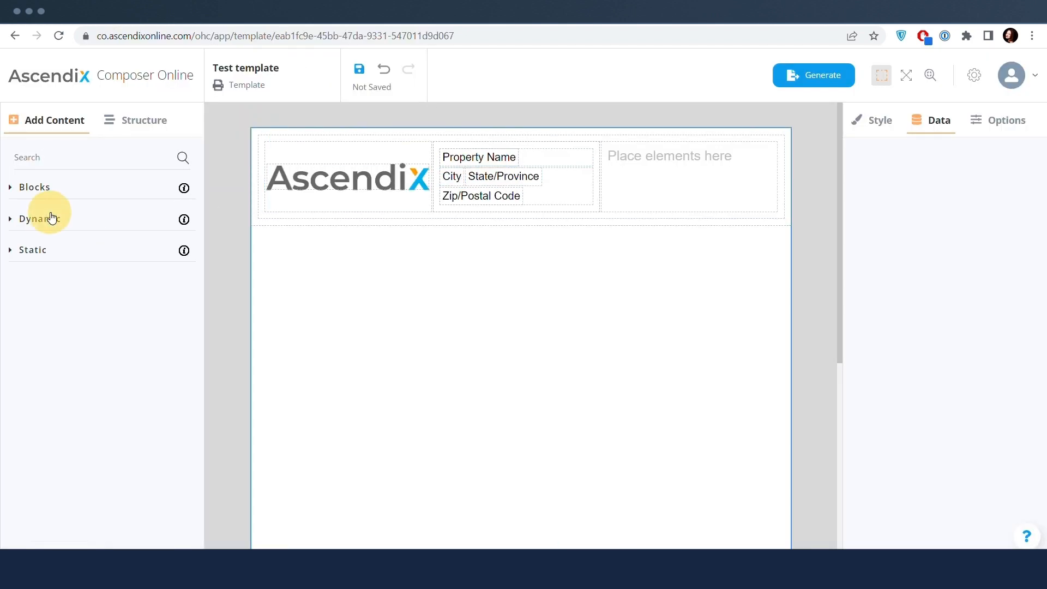
{"action": "left_click", "coordinate": [64, 251]}
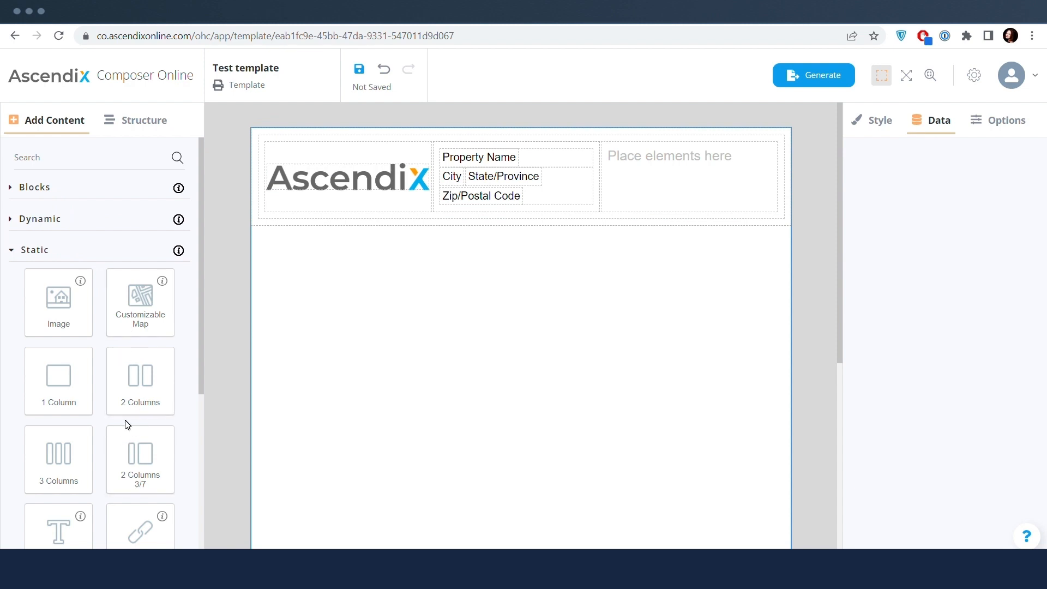
{"action": "scroll", "coordinate": [127, 425], "scroll_direction": "down", "scroll_amount": 3}
{"action": "left_click", "coordinate": [67, 422]}
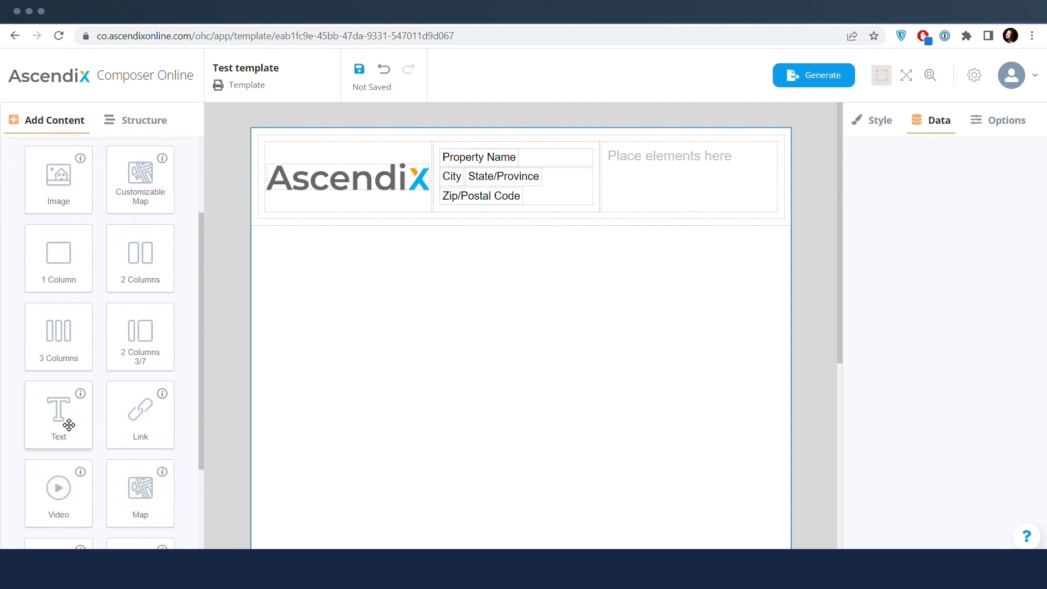
{"action": "scroll", "coordinate": [98, 380], "scroll_direction": "up", "scroll_amount": 3}
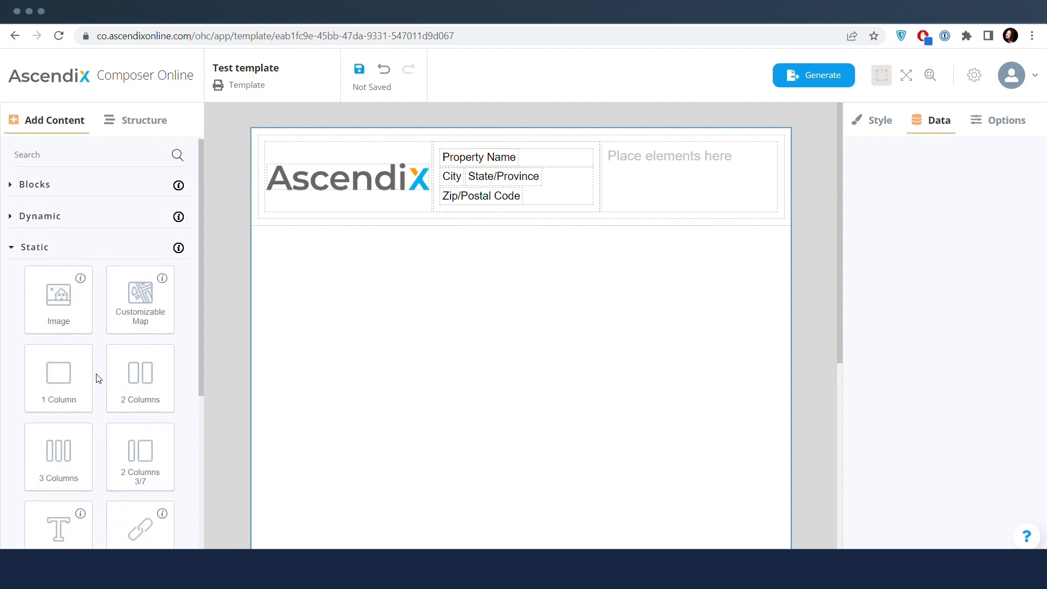
Step: Duplicate the City text and give the second City element a conditional value for when City is not blank
{"action": "left_click", "coordinate": [444, 174]}
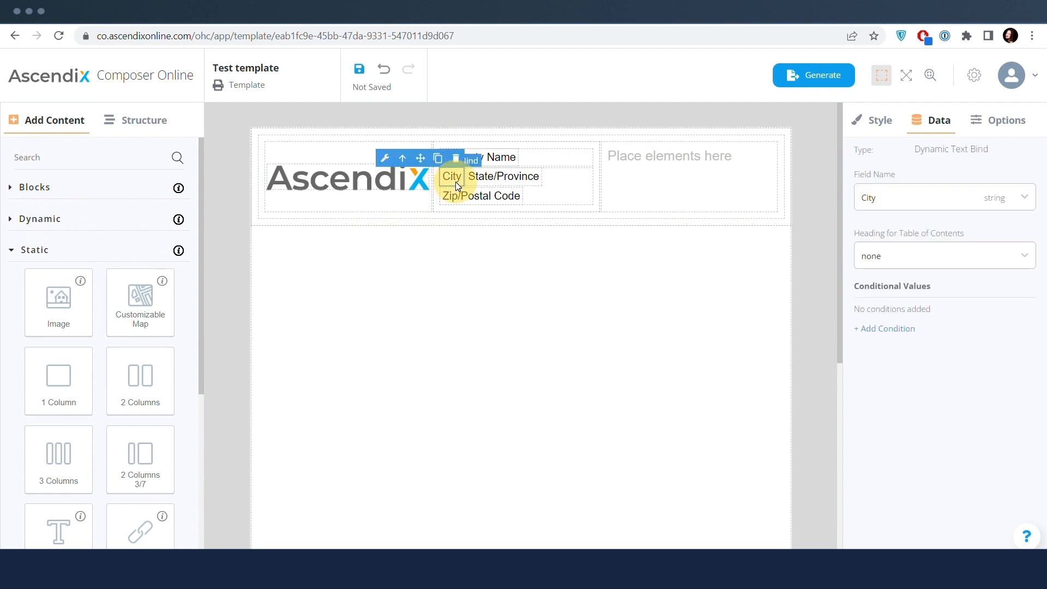
{"action": "left_click", "coordinate": [438, 158]}
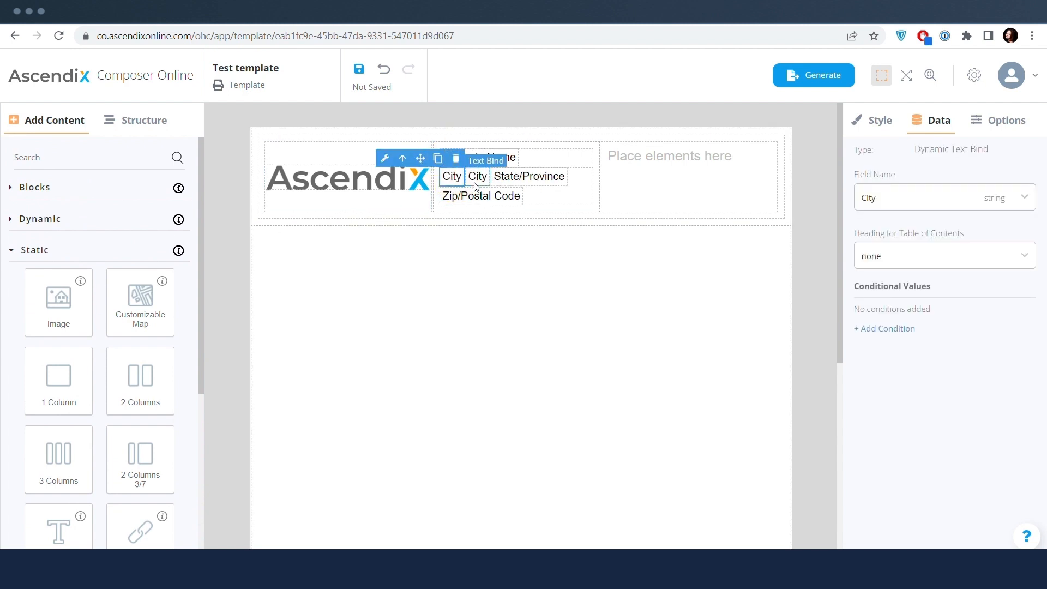
{"action": "left_click", "coordinate": [891, 330]}
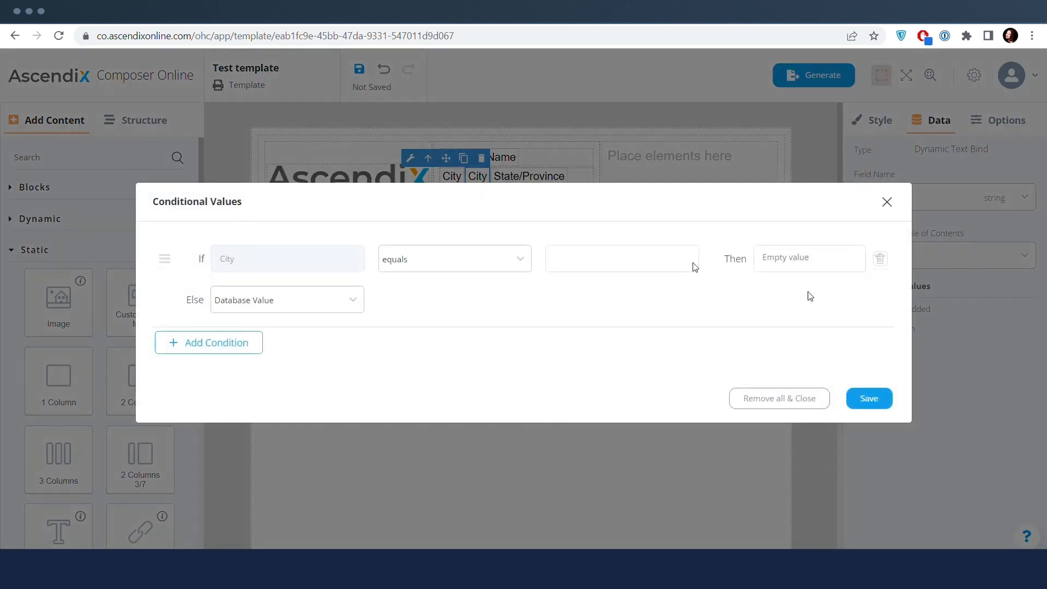
{"action": "left_click", "coordinate": [473, 269]}
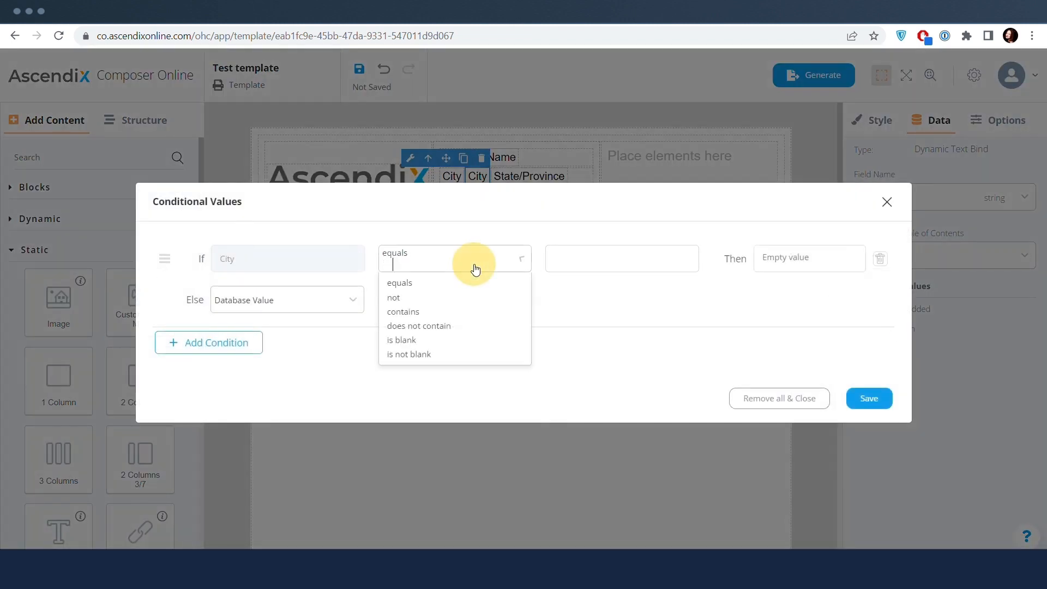
{"action": "left_click", "coordinate": [433, 355]}
{"action": "left_click", "coordinate": [811, 262]}
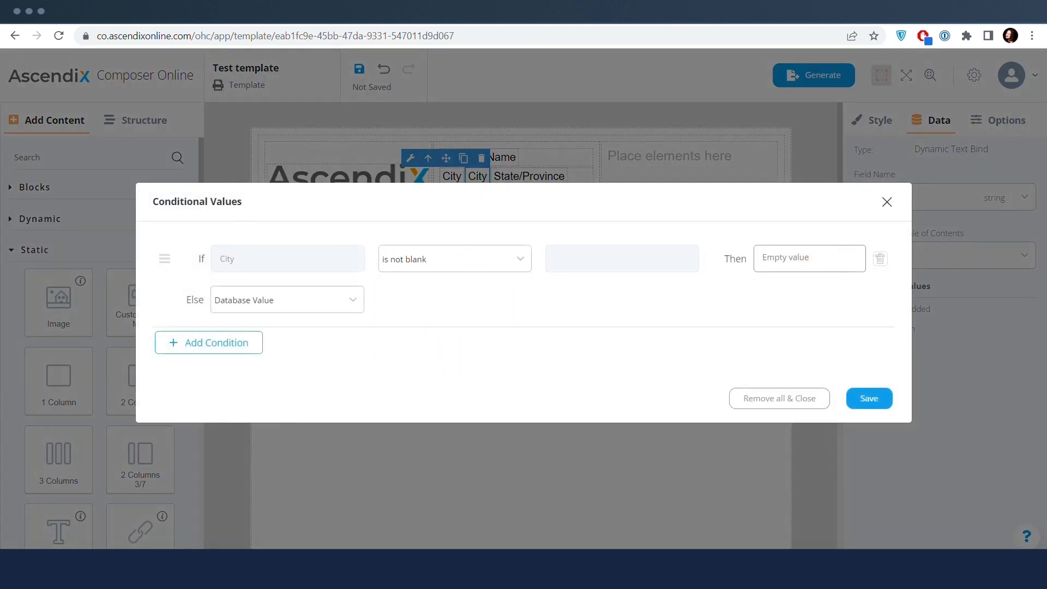
{"action": "left_click", "coordinate": [861, 394]}
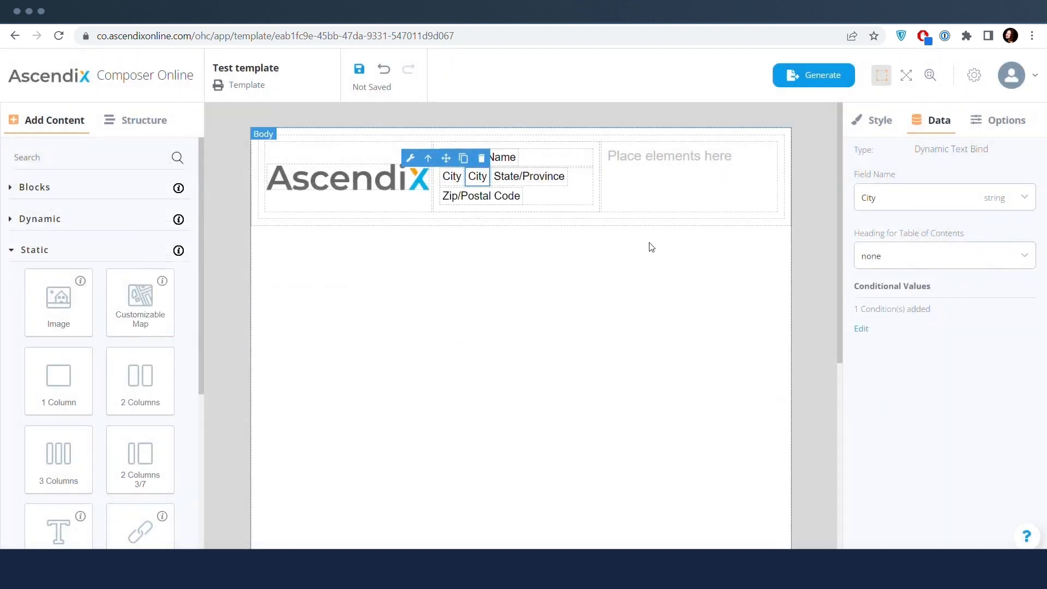
Step: Duplicate the State/Province text and give the copy a conditional value showing a comma when State/Province is not blank
{"action": "left_click", "coordinate": [536, 184]}
{"action": "left_click", "coordinate": [541, 158]}
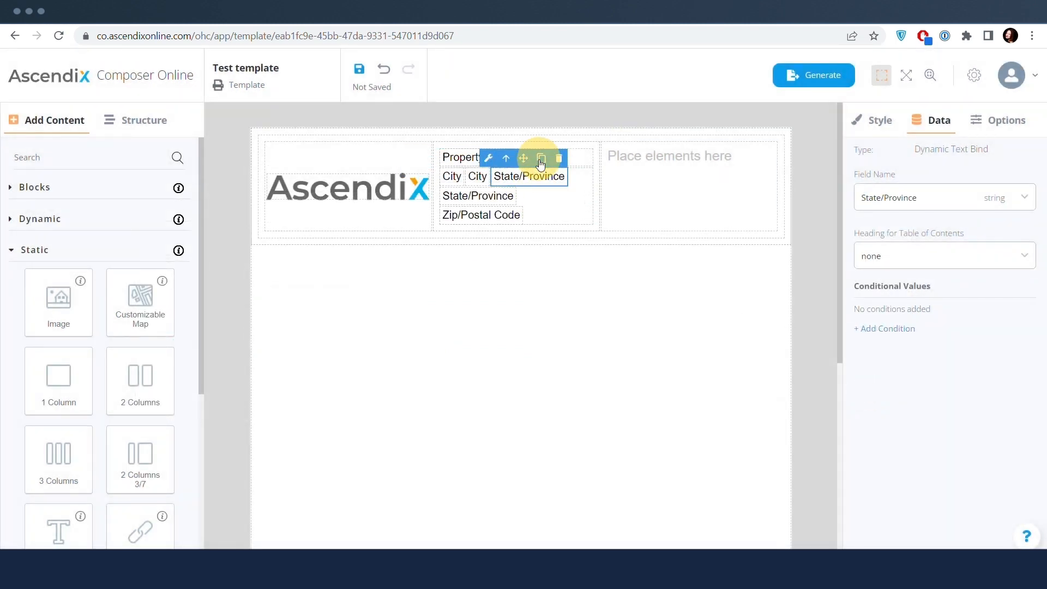
{"action": "left_click", "coordinate": [482, 201]}
{"action": "left_click", "coordinate": [867, 330]}
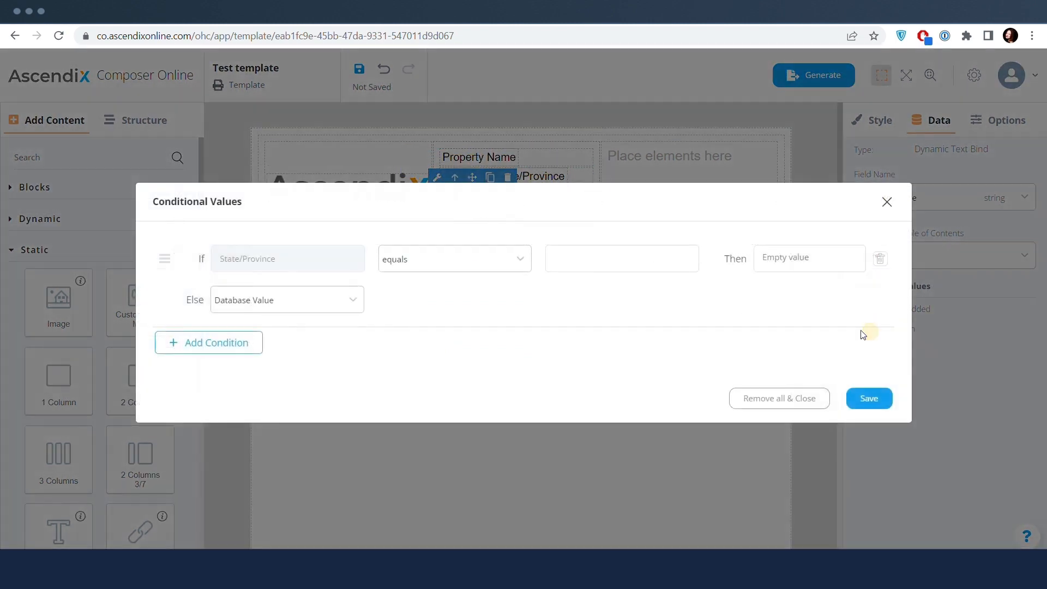
{"action": "left_click", "coordinate": [489, 266]}
{"action": "left_click", "coordinate": [451, 352]}
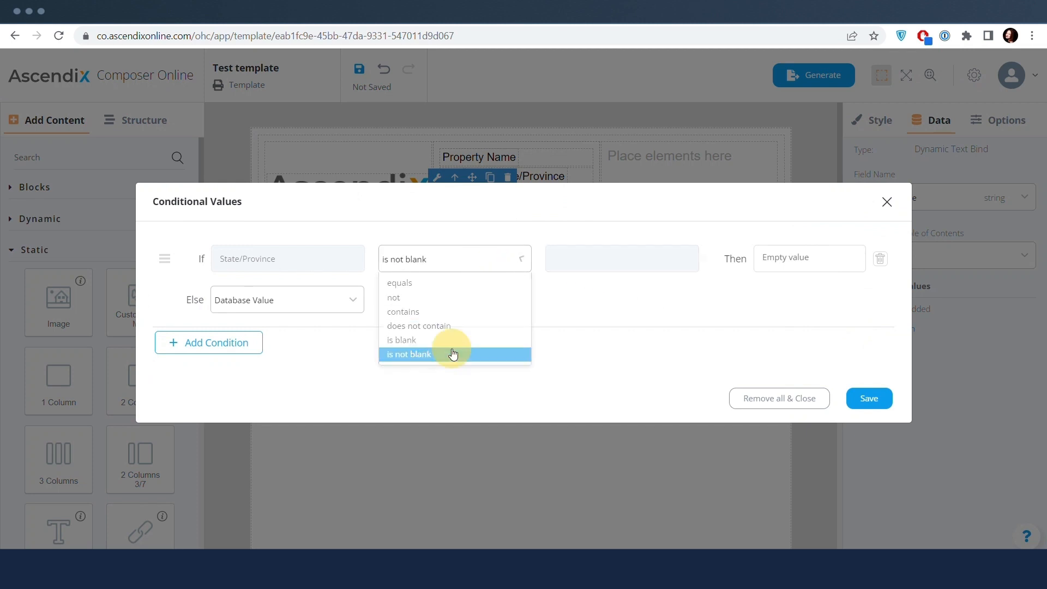
{"action": "left_click", "coordinate": [825, 259]}
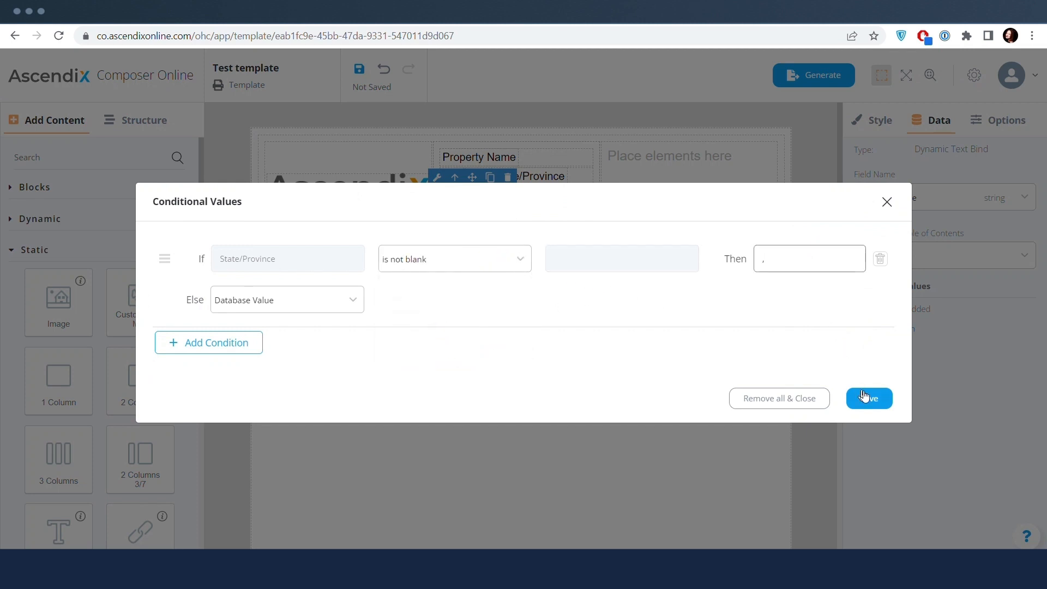
{"action": "left_click", "coordinate": [864, 395]}
Step: Set the right and left padding of the second City element to 0 px
{"action": "left_click", "coordinate": [561, 215]}
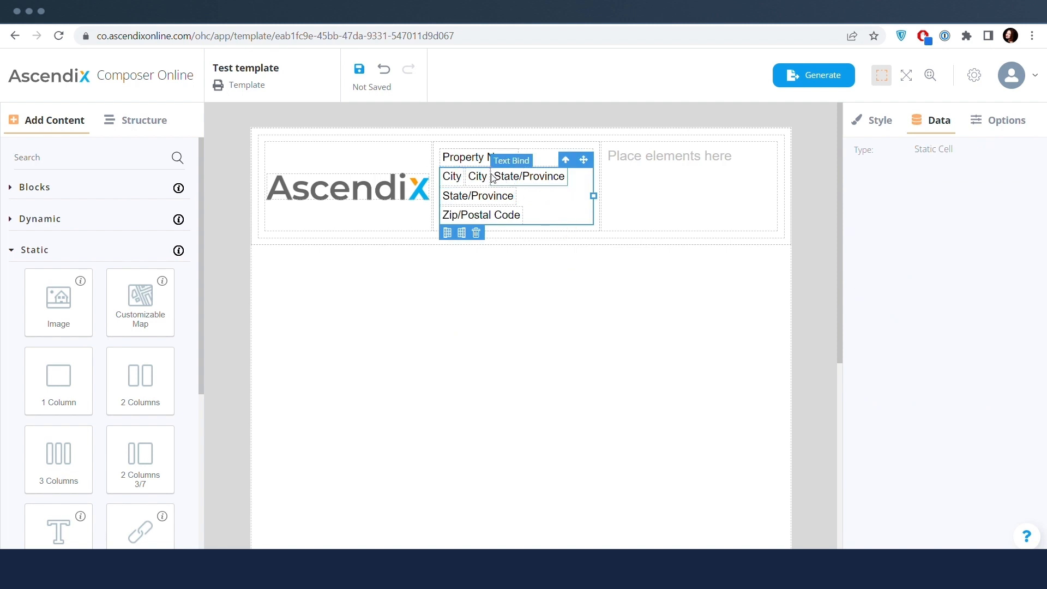
{"action": "left_click", "coordinate": [479, 177]}
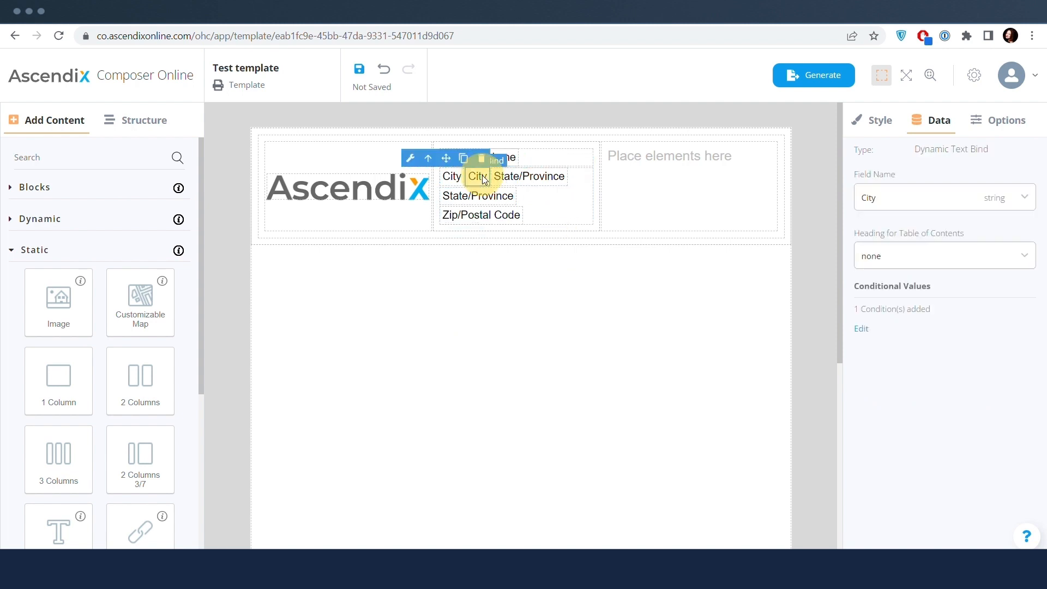
{"action": "left_click", "coordinate": [876, 124]}
{"action": "scroll", "coordinate": [967, 384], "scroll_direction": "down", "scroll_amount": 3}
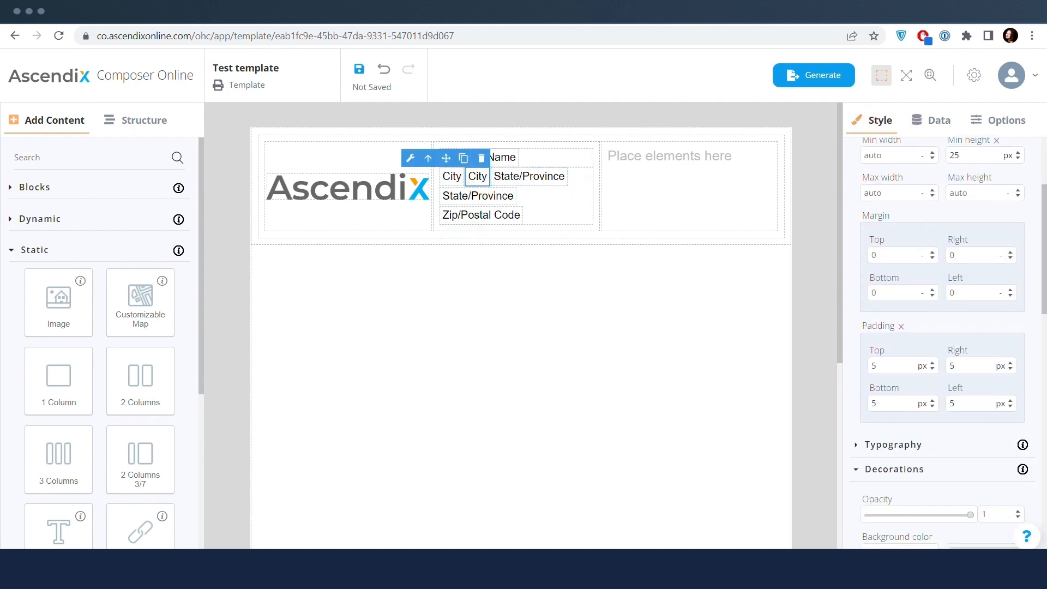
{"action": "double_click", "coordinate": [958, 364]}
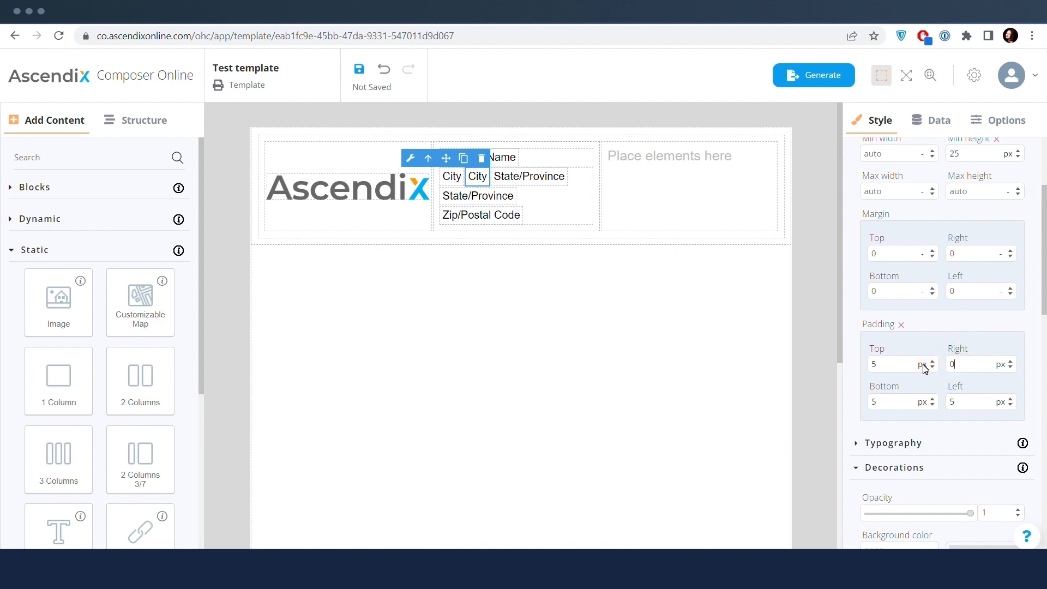
{"action": "type", "text": "0"}
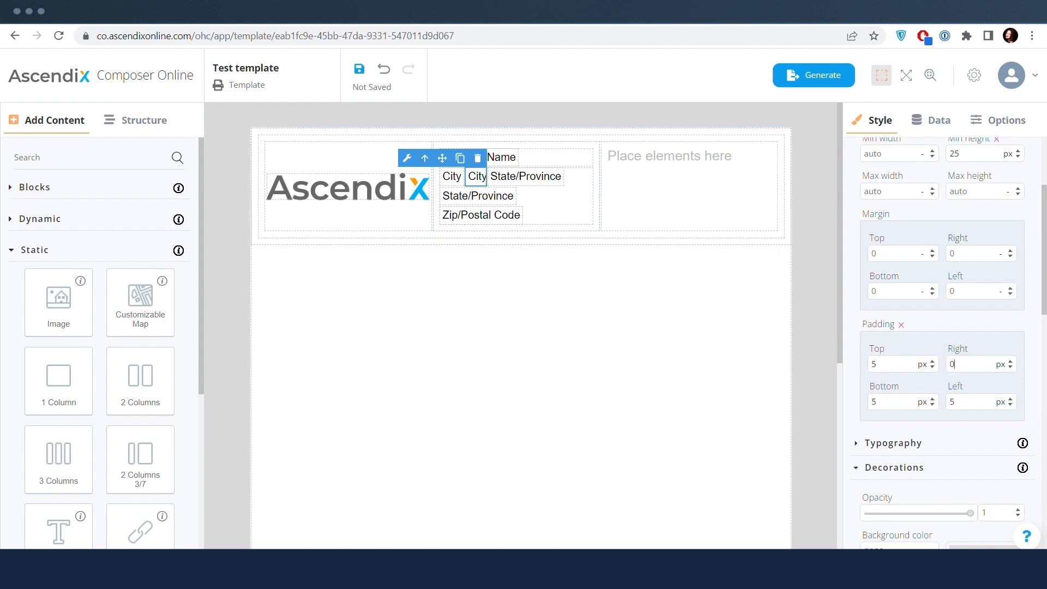
{"action": "key", "text": "Tab"}
{"action": "type", "text": "0"}
Step: Set the first City element's right padding to 2 px and the second State/Province element's right and left padding to 0 px
{"action": "left_click", "coordinate": [454, 176]}
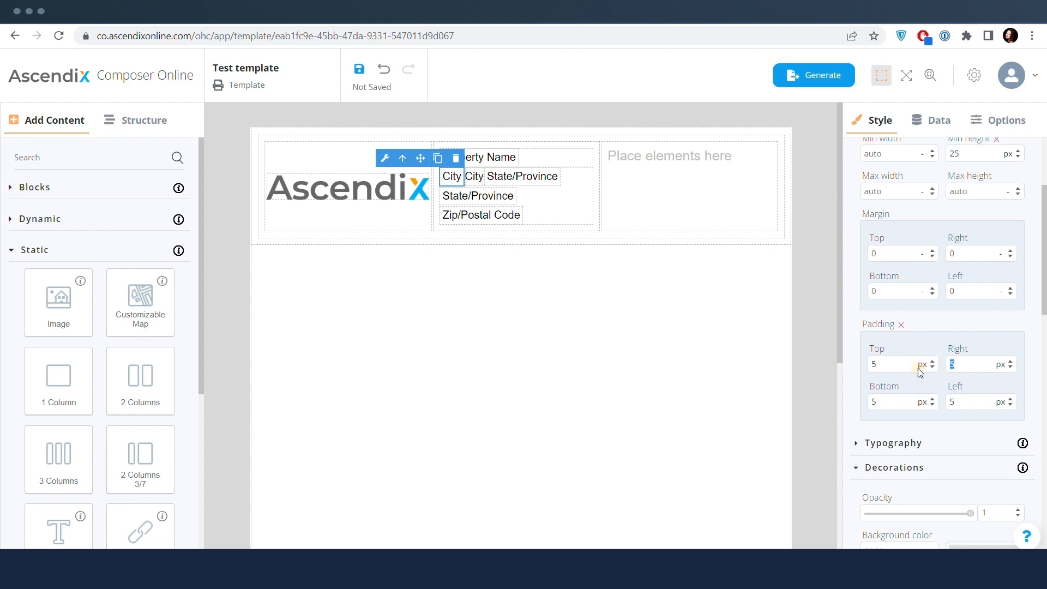
{"action": "type", "text": "2"}
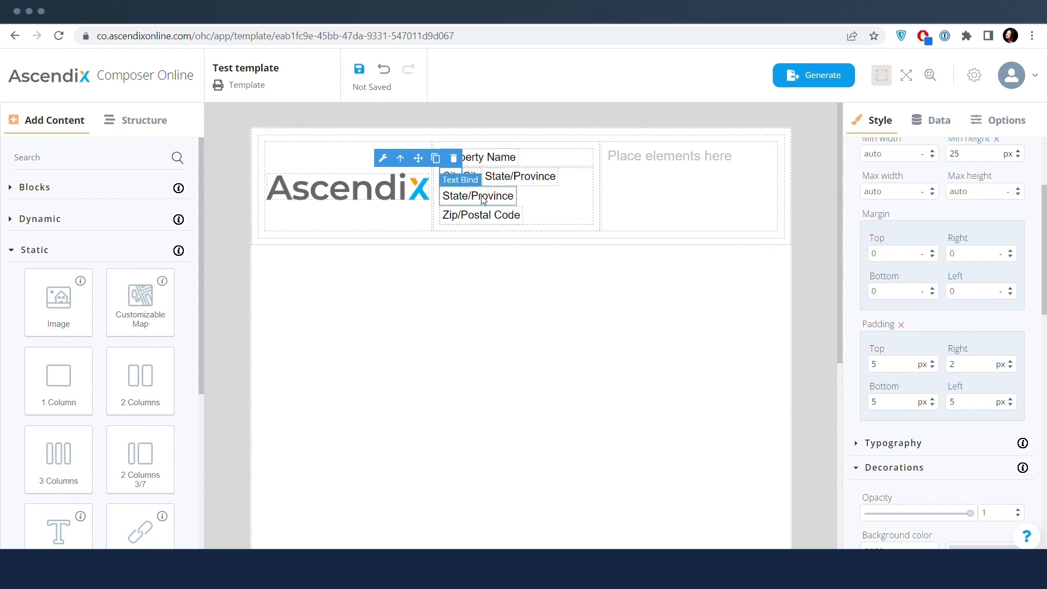
{"action": "left_click", "coordinate": [491, 196]}
{"action": "left_click", "coordinate": [921, 368]}
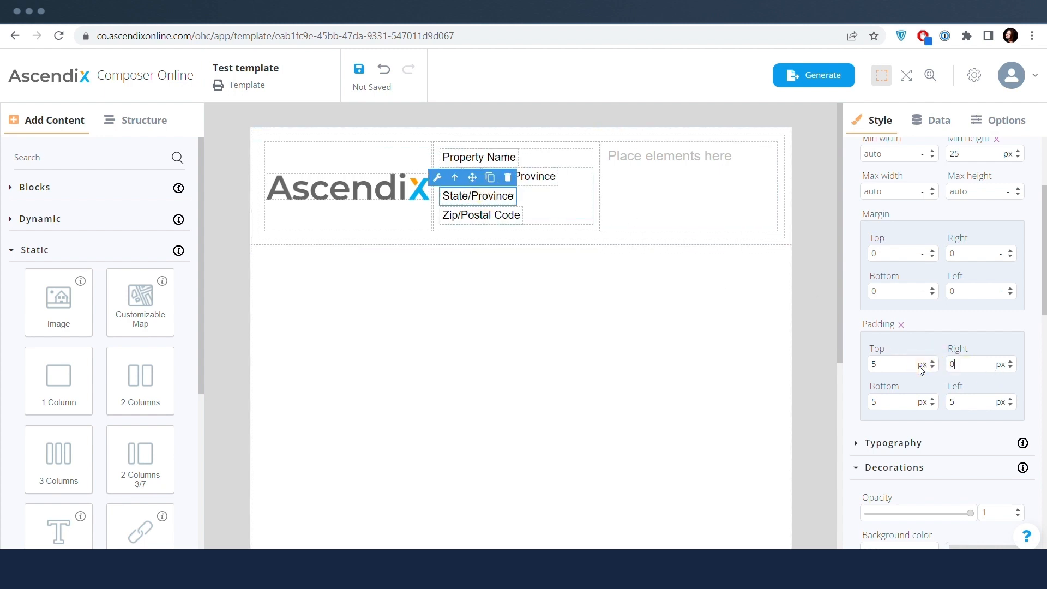
{"action": "left_click_drag", "start_coordinate": [958, 403], "coordinate": [916, 402]}
{"action": "type", "text": "0"}
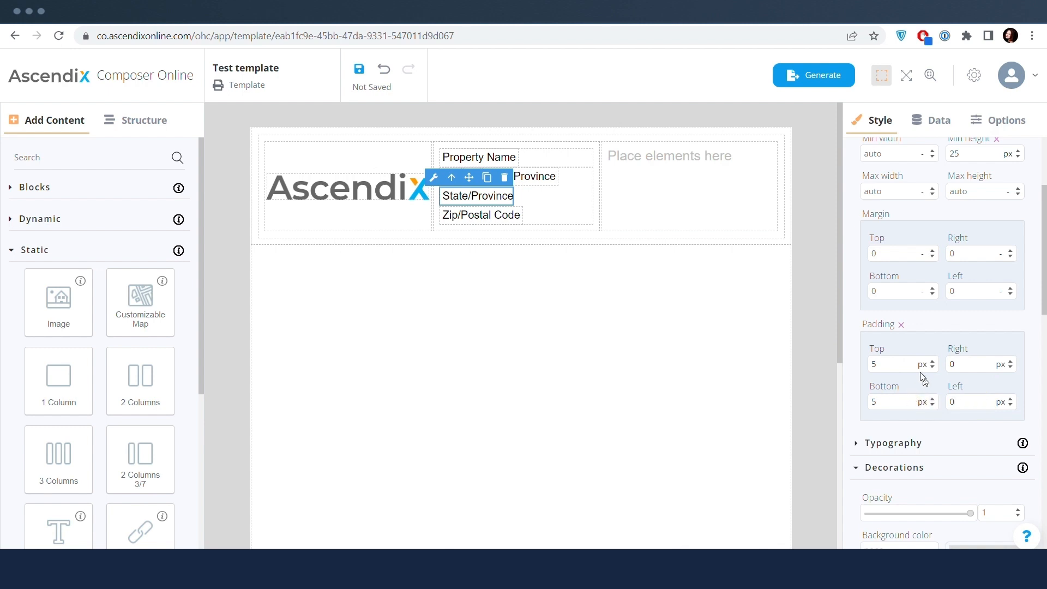
Step: Set the right padding of the first State/Province element to 2 px
{"action": "left_click", "coordinate": [538, 181]}
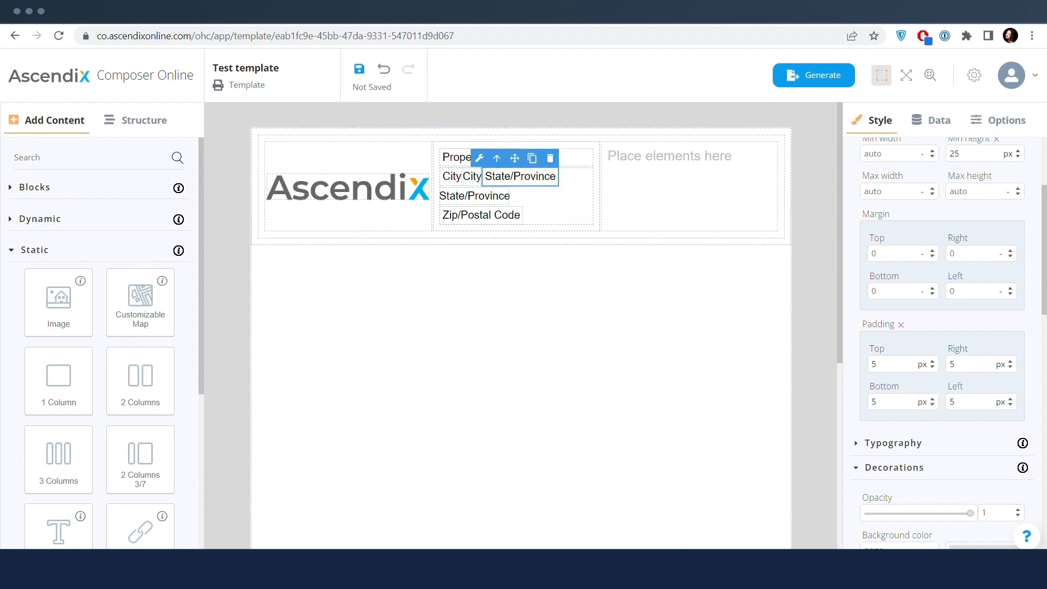
{"action": "left_click_drag", "start_coordinate": [957, 364], "coordinate": [903, 365]}
{"action": "type", "text": "2"}
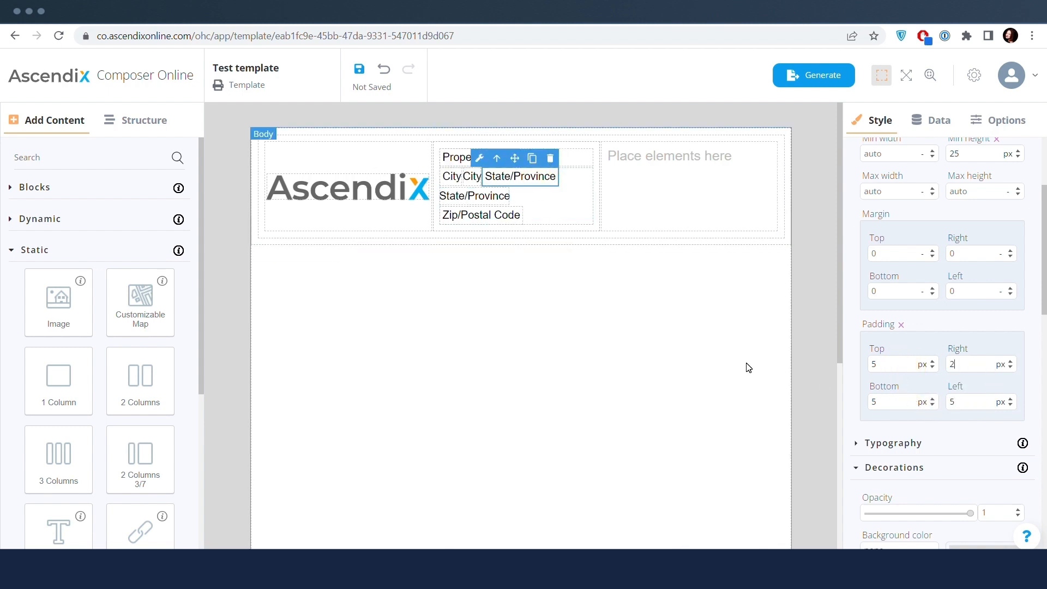
Step: Add a Collection Container to the empty third header column and bind it to the Listing Broker Contact parent relation
{"action": "left_click", "coordinate": [655, 180]}
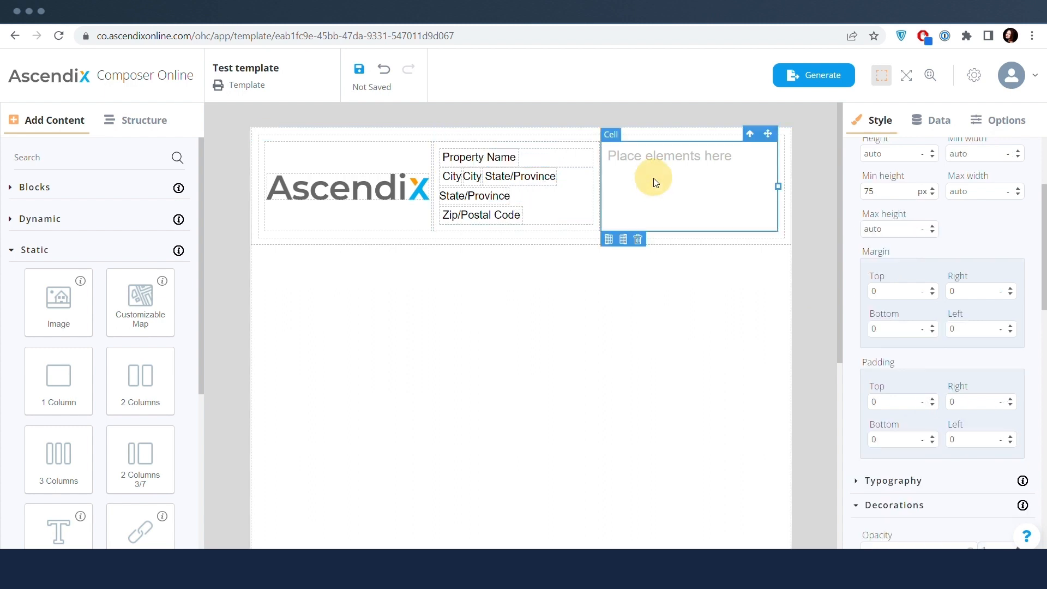
{"action": "left_click", "coordinate": [80, 224]}
{"action": "left_click_drag", "start_coordinate": [141, 267], "coordinate": [647, 192]}
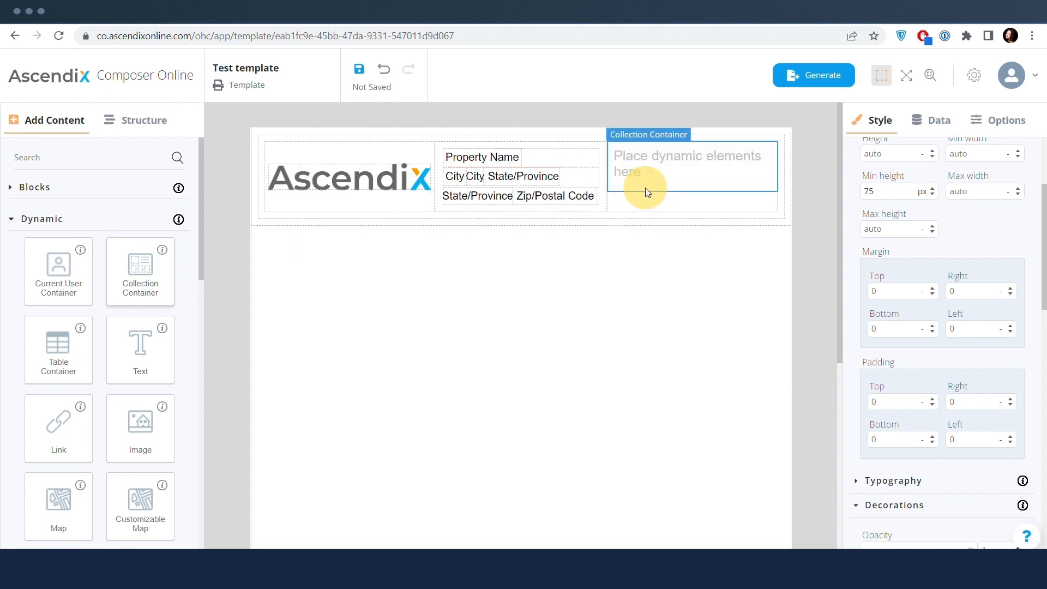
{"action": "left_click", "coordinate": [941, 131]}
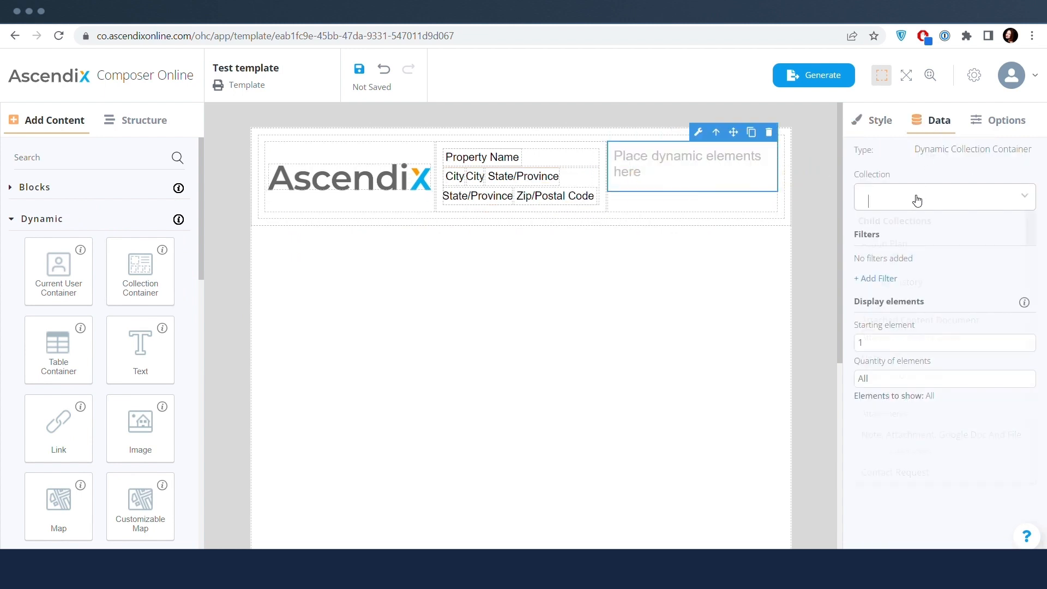
{"action": "type", "text": "list"}
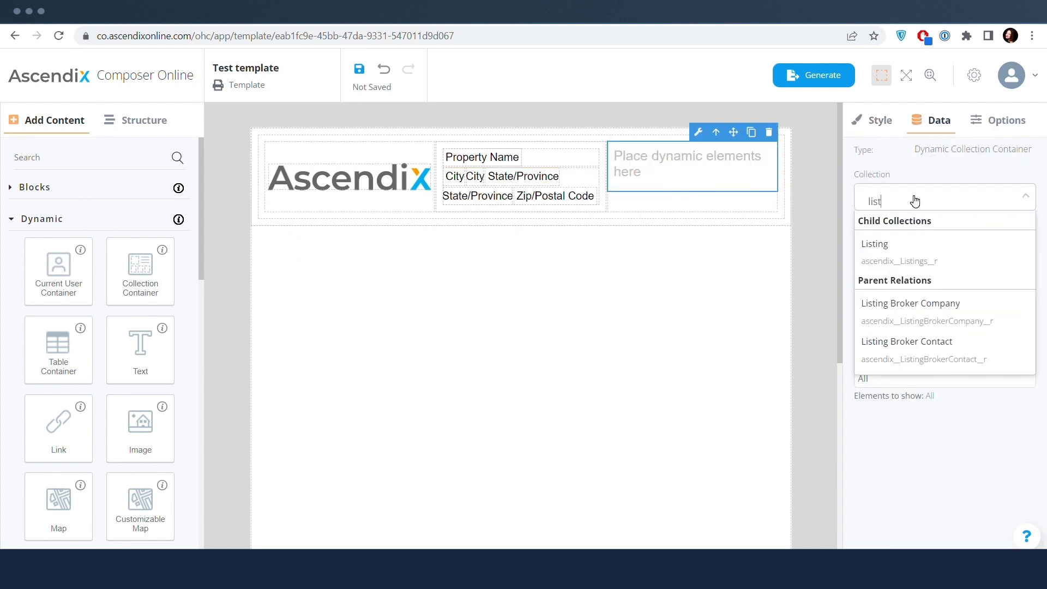
{"action": "left_click", "coordinate": [916, 343]}
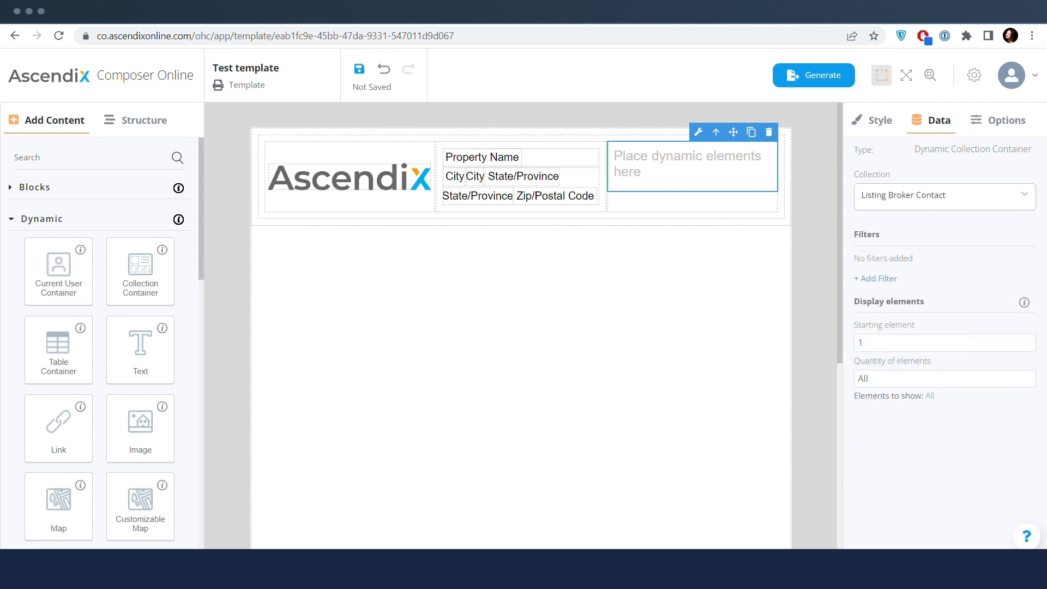
Step: Set the minimum height of the Listing Broker Contact container to 0 px
{"action": "left_click", "coordinate": [879, 119]}
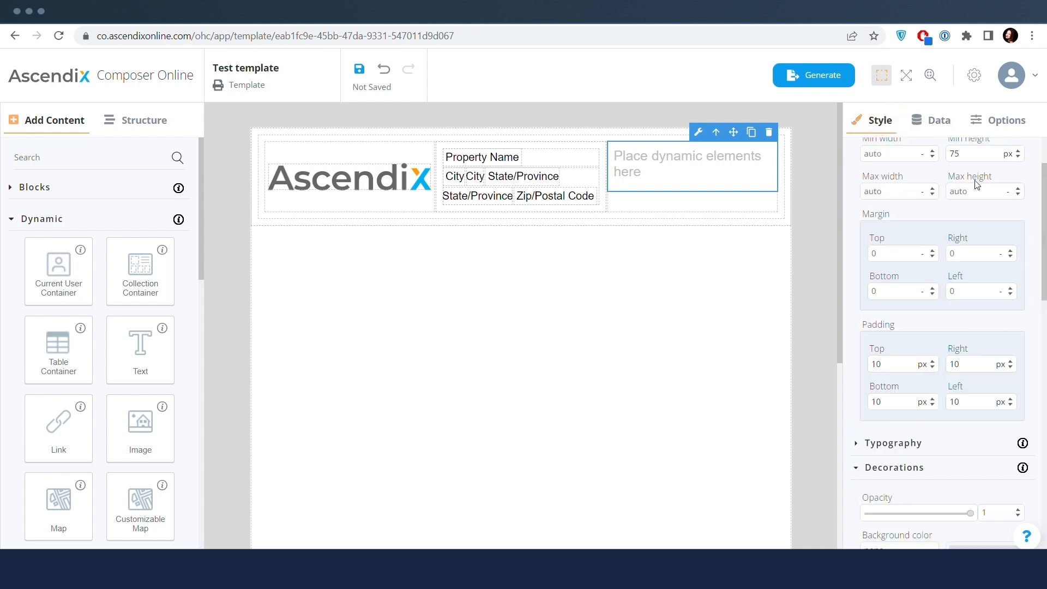
{"action": "scroll", "coordinate": [975, 207], "scroll_direction": "up", "scroll_amount": 2}
{"action": "left_click_drag", "start_coordinate": [961, 233], "coordinate": [926, 238]}
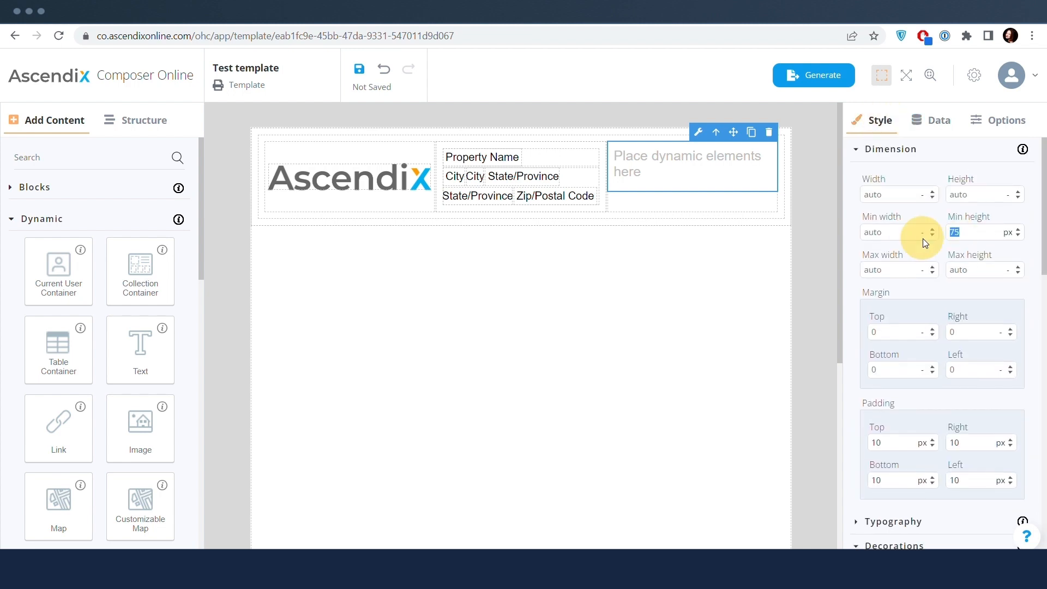
{"action": "type", "text": "0"}
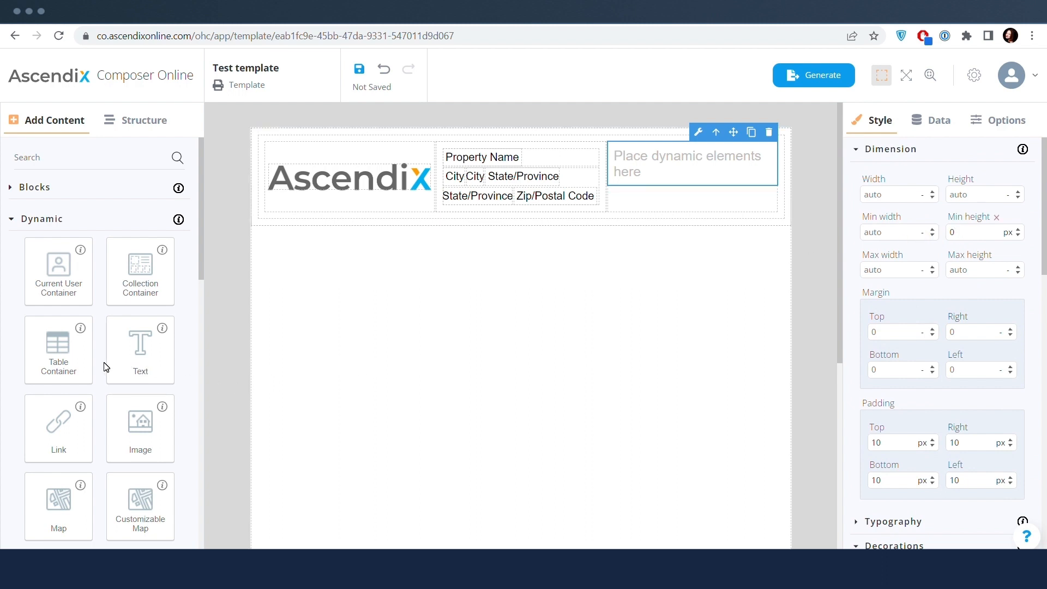
Step: Insert a 3 Columns block into the Listing Broker Contact container and set its direction to stack the cells vertically
{"action": "left_click", "coordinate": [62, 221]}
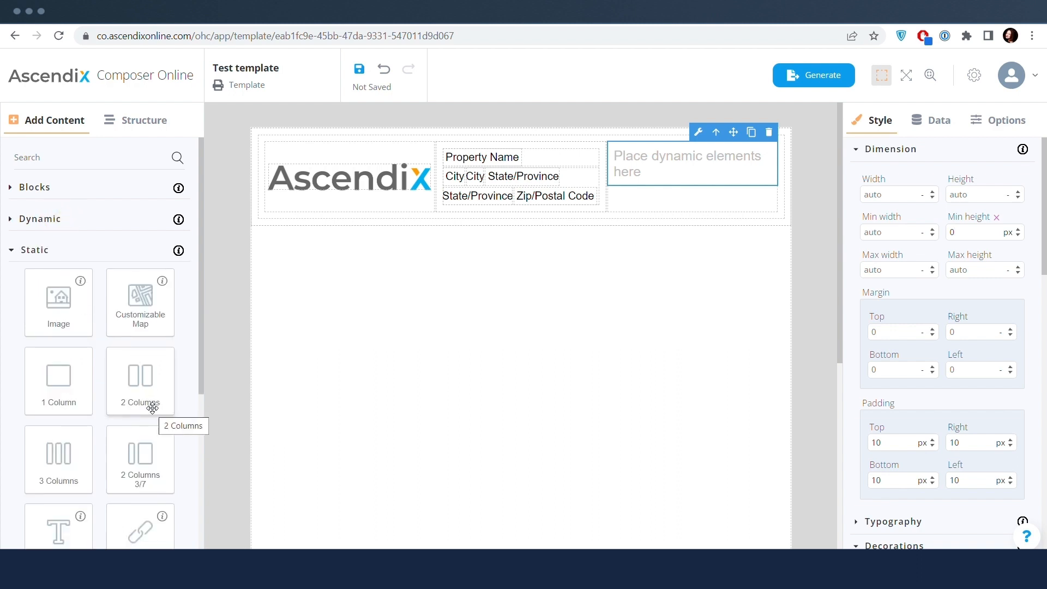
{"action": "left_click_drag", "start_coordinate": [68, 451], "coordinate": [662, 154]}
{"action": "left_click", "coordinate": [968, 200]}
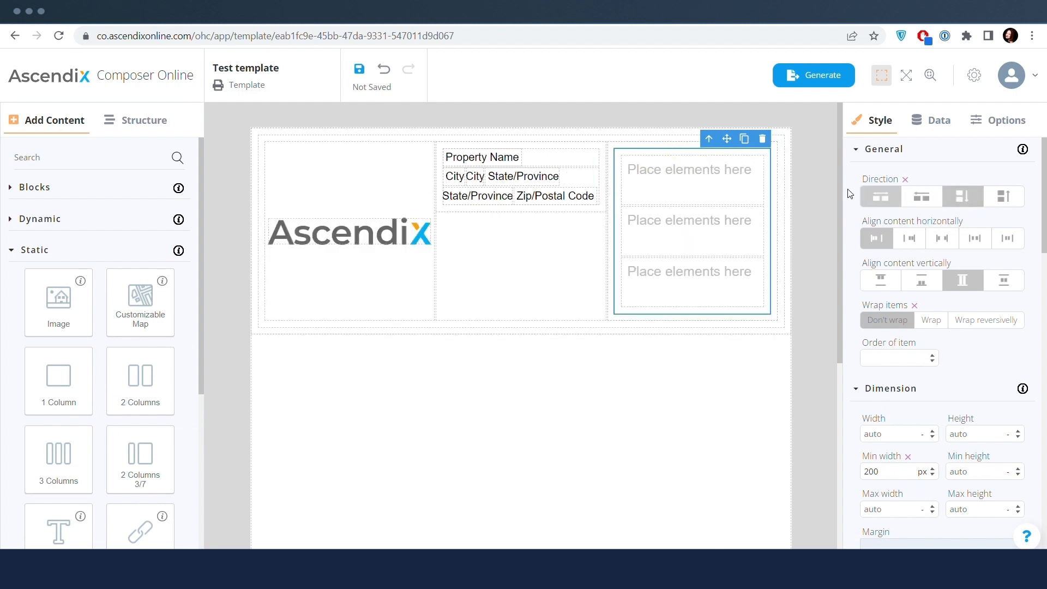
Step: Set the minimum height of each of the three stacked cells to 0 px
{"action": "left_click", "coordinate": [695, 183]}
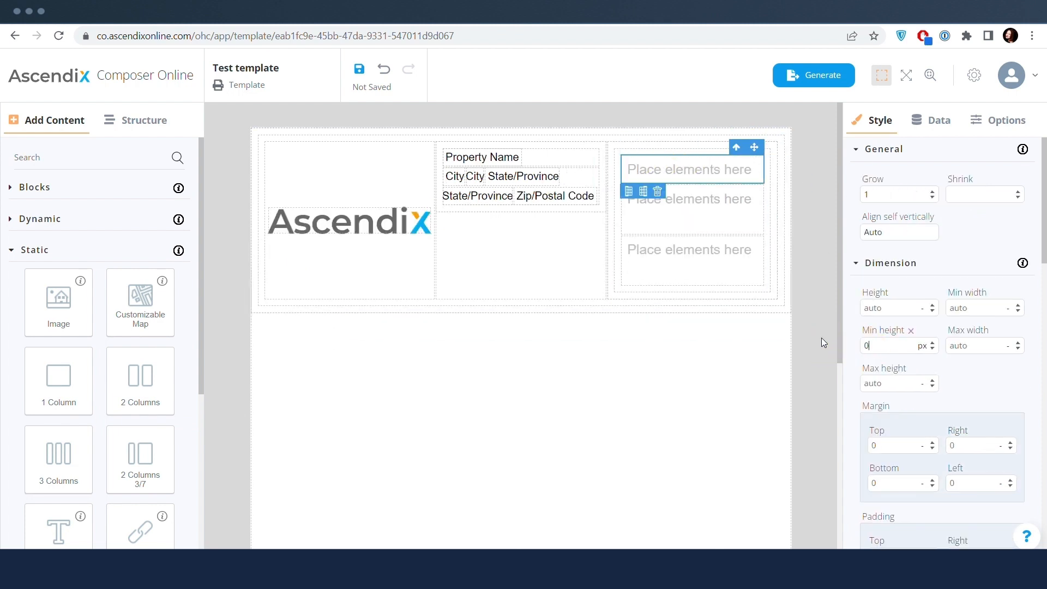
{"action": "left_click", "coordinate": [693, 209]}
{"action": "type", "text": "0"}
{"action": "left_click_drag", "start_coordinate": [878, 344], "coordinate": [817, 344]}
{"action": "left_click", "coordinate": [712, 264]}
{"action": "type", "text": "0"}
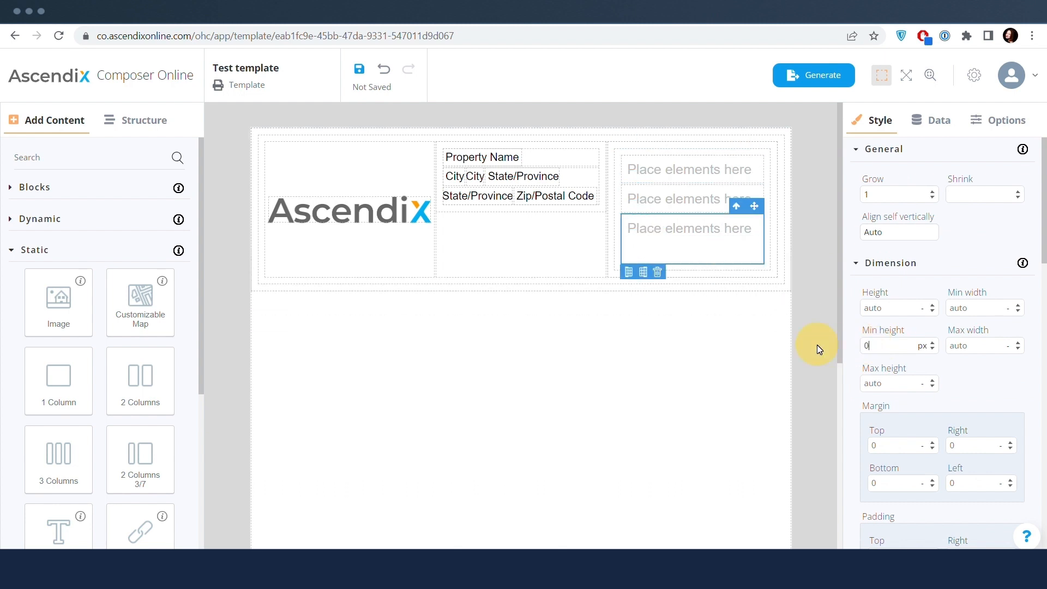
Step: Add a dynamic Text element to the first stacked cell and map it to the Full Name field
{"action": "left_click", "coordinate": [674, 172]}
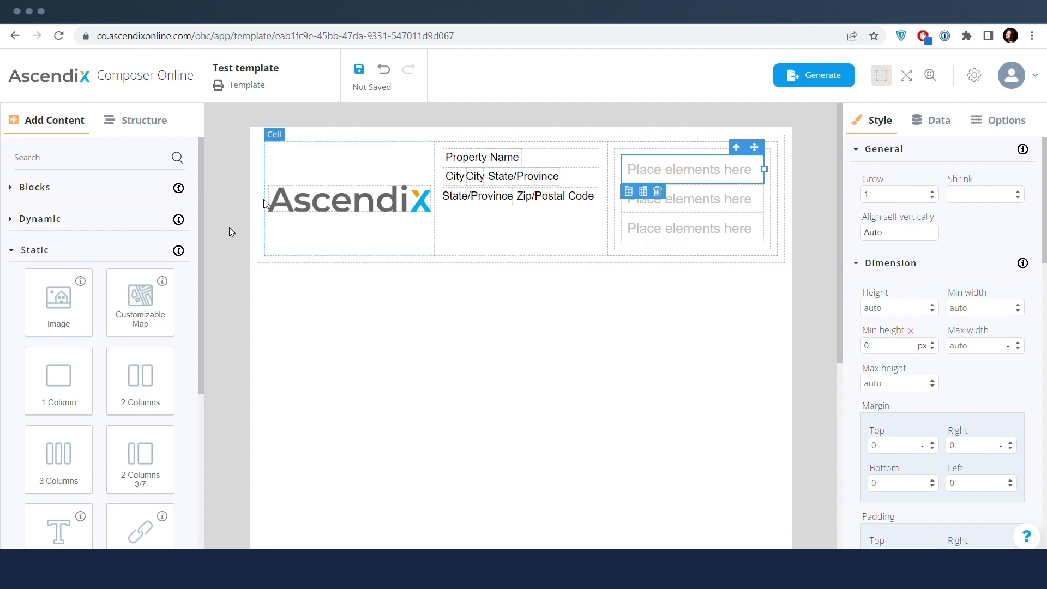
{"action": "left_click", "coordinate": [54, 219]}
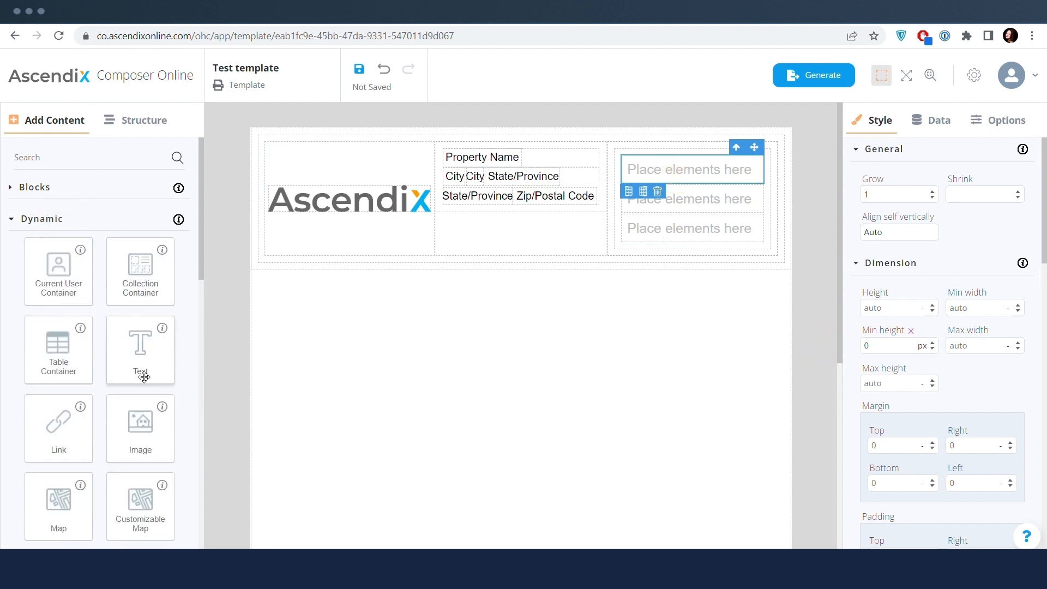
{"action": "left_click_drag", "start_coordinate": [144, 355], "coordinate": [659, 173]}
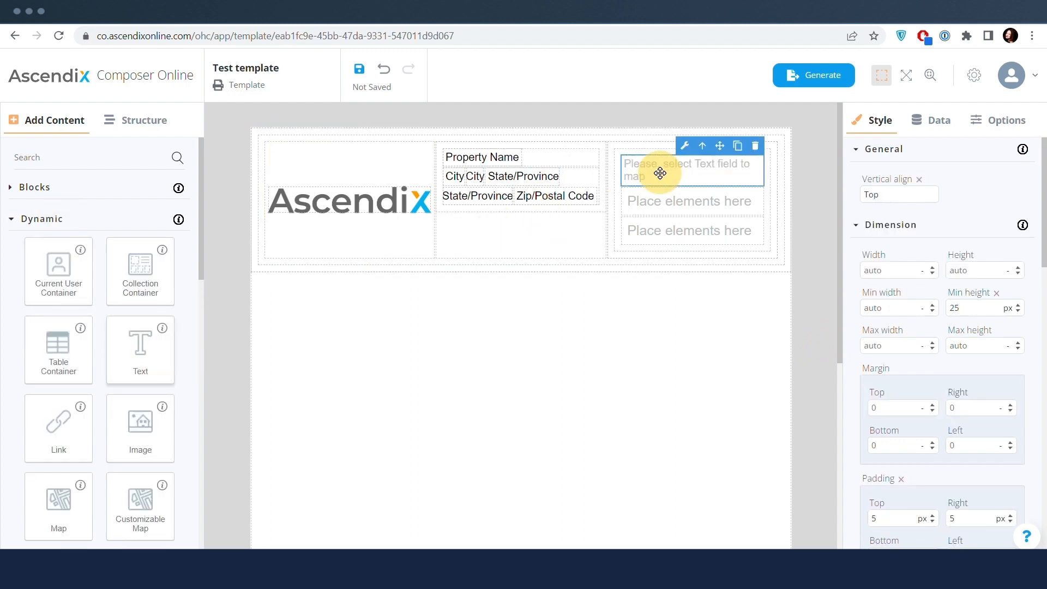
{"action": "left_click", "coordinate": [954, 122]}
{"action": "left_click", "coordinate": [931, 207]}
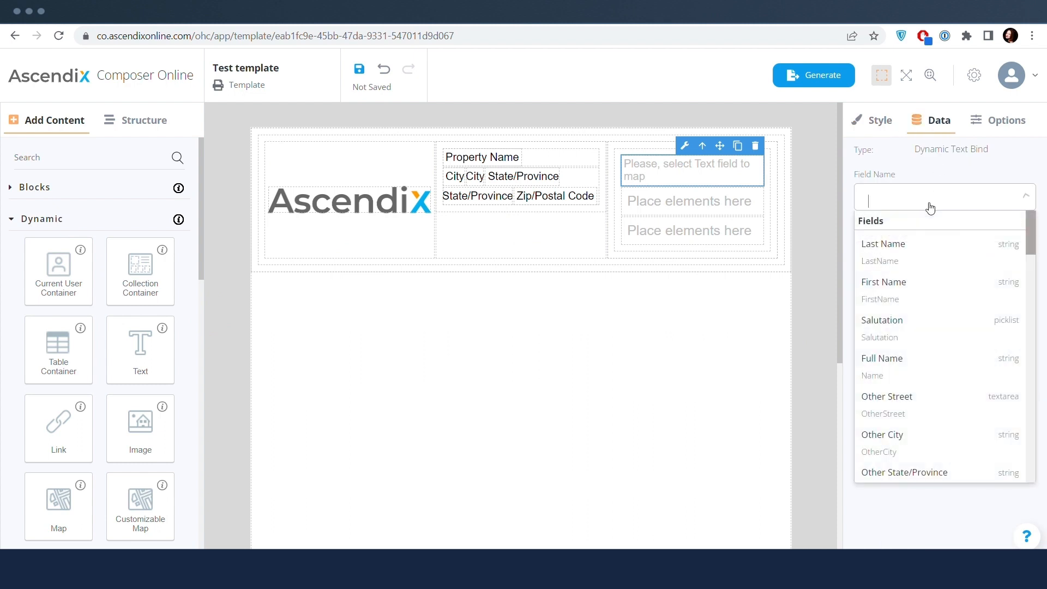
{"action": "left_click", "coordinate": [895, 365]}
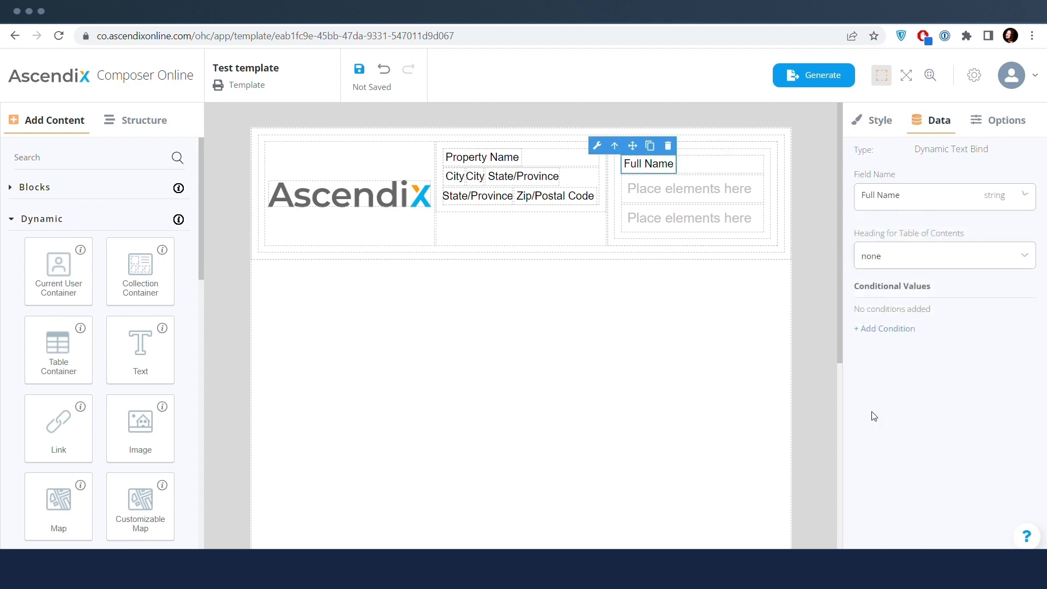
Step: Add a dynamic Text element to the second stacked cell and map it to the Email field
{"action": "left_click_drag", "start_coordinate": [140, 351], "coordinate": [659, 185]}
{"action": "left_click", "coordinate": [887, 197]}
{"action": "type", "text": "em"}
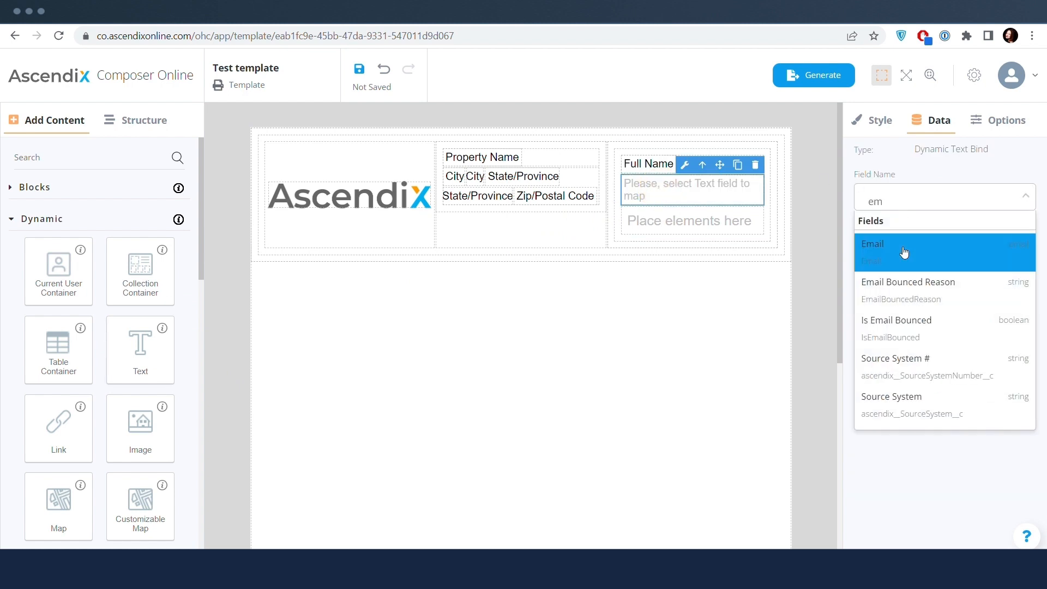
{"action": "left_click", "coordinate": [903, 252]}
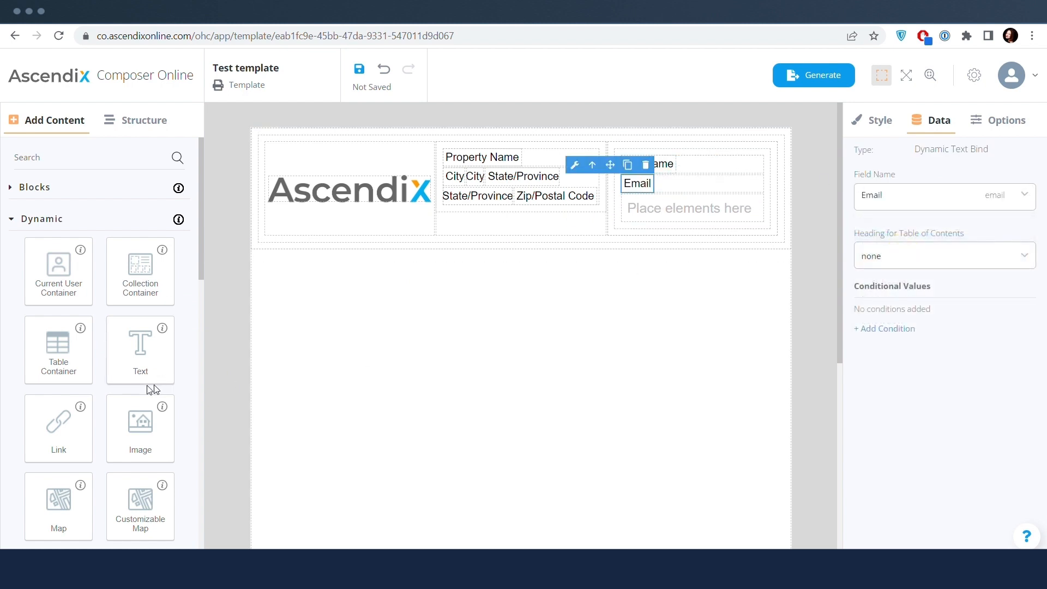
Step: Add a dynamic Text element to the third stacked cell and map it to the Business Phone field
{"action": "left_click_drag", "start_coordinate": [142, 354], "coordinate": [673, 211]}
{"action": "left_click", "coordinate": [888, 200]}
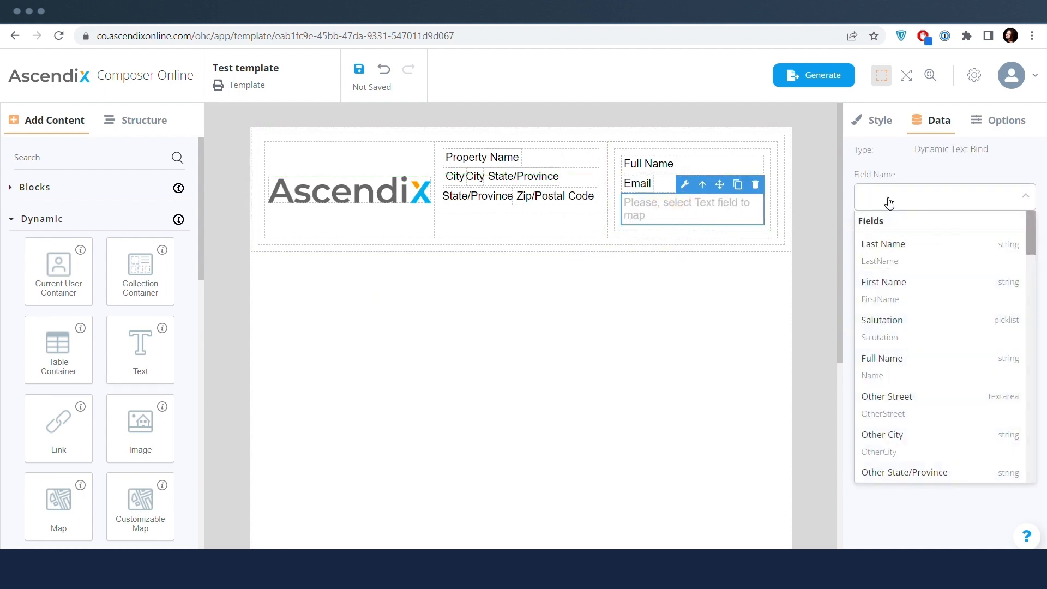
{"action": "type", "text": "ph"}
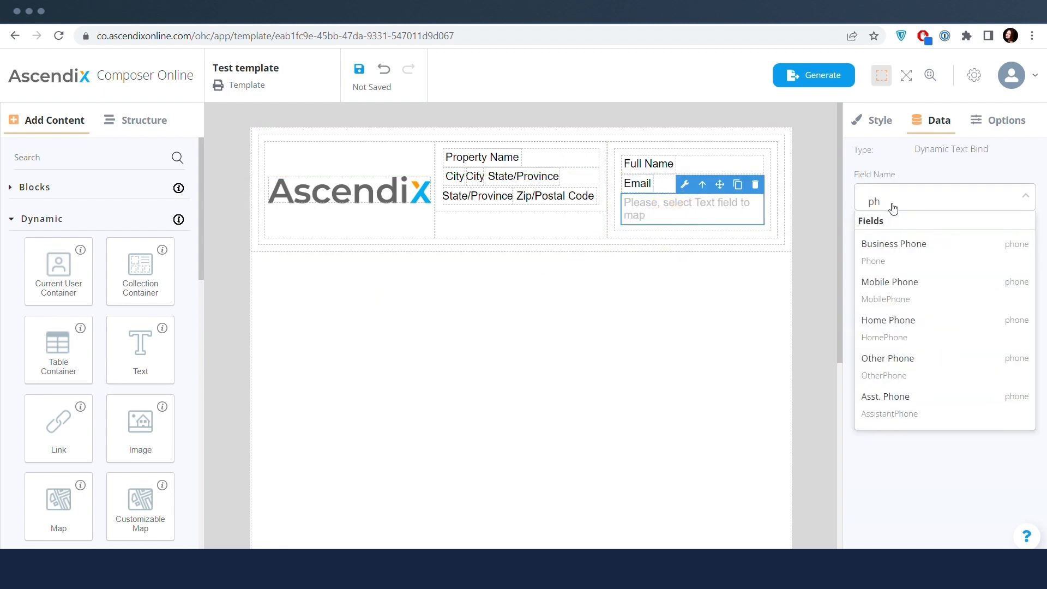
{"action": "left_click", "coordinate": [906, 259]}
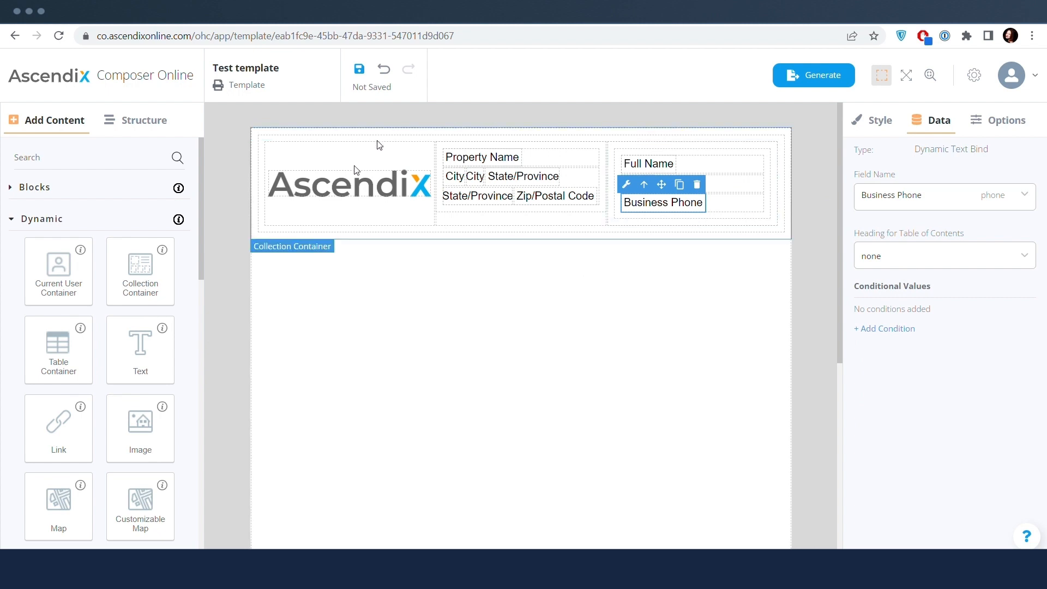
{"action": "left_click", "coordinate": [635, 269]}
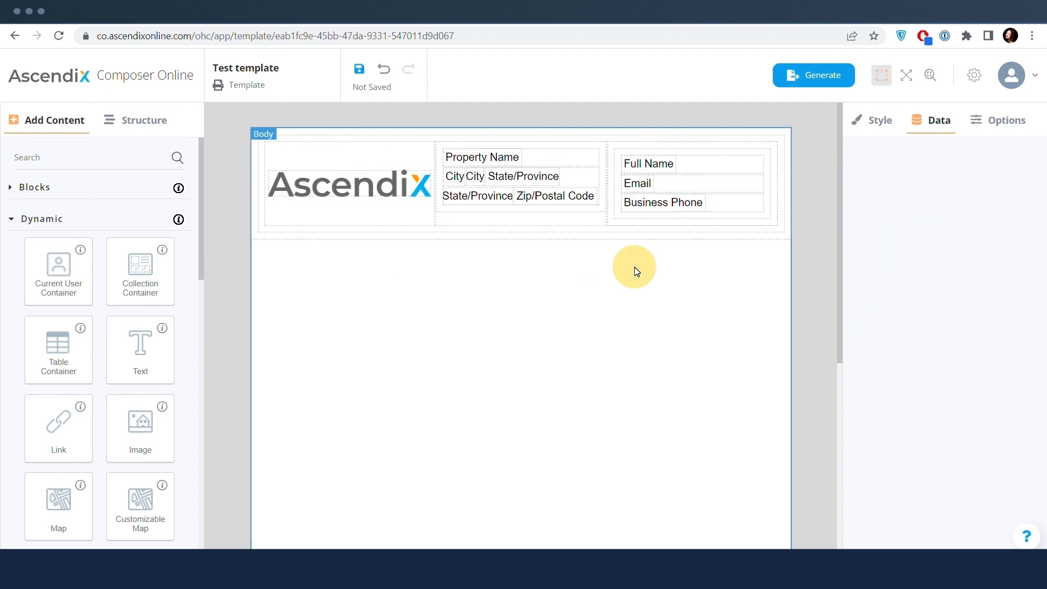
Step: Set the top, right, bottom and left padding of the outer header Collection Container to 0 px
{"action": "left_click", "coordinate": [538, 131]}
{"action": "left_click", "coordinate": [876, 120]}
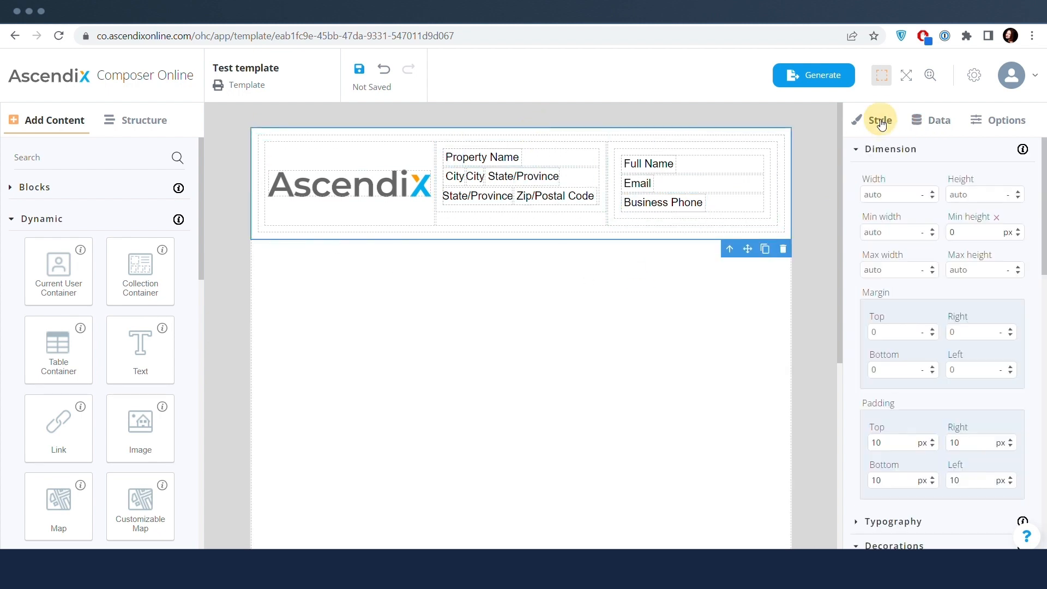
{"action": "left_click_drag", "start_coordinate": [899, 442], "coordinate": [815, 439]}
{"action": "type", "text": "0"}
{"action": "left_click_drag", "start_coordinate": [973, 443], "coordinate": [935, 443]}
{"action": "type", "text": "0"}
{"action": "left_click_drag", "start_coordinate": [893, 481], "coordinate": [848, 480]}
{"action": "type", "text": "0"}
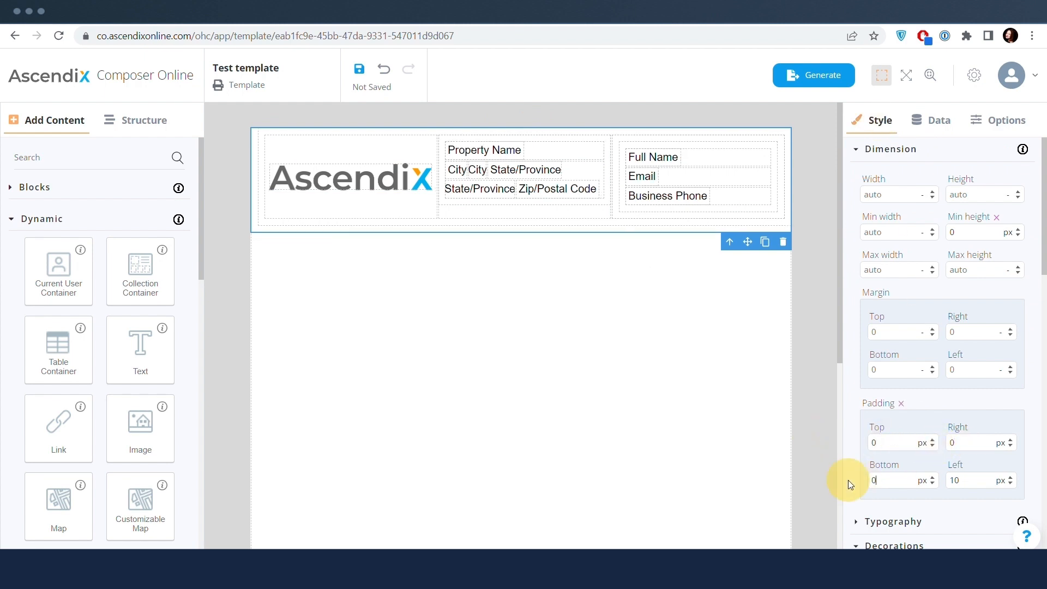
{"action": "left_click_drag", "start_coordinate": [963, 481], "coordinate": [945, 484]}
{"action": "type", "text": "0"}
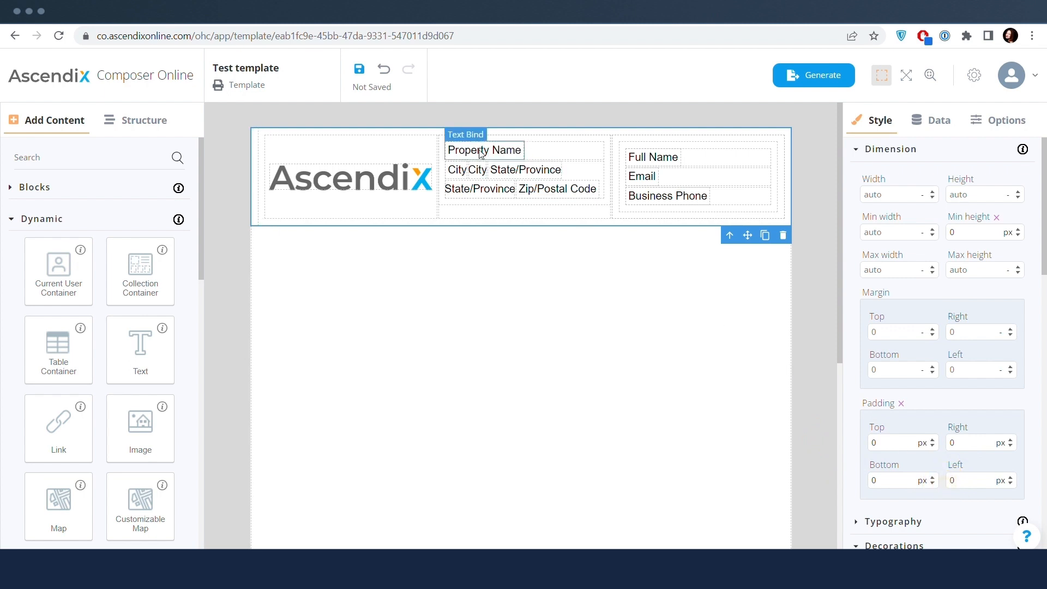
Step: Set the top, right, bottom and left padding of the header's three-column row to 0 px
{"action": "left_click", "coordinate": [493, 134]}
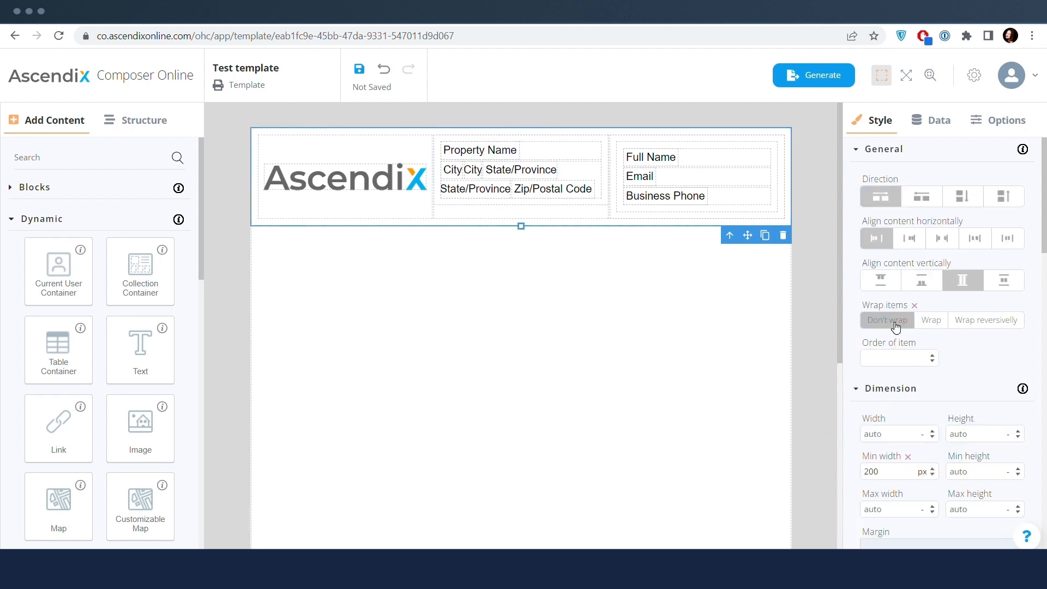
{"action": "left_click", "coordinate": [870, 155]}
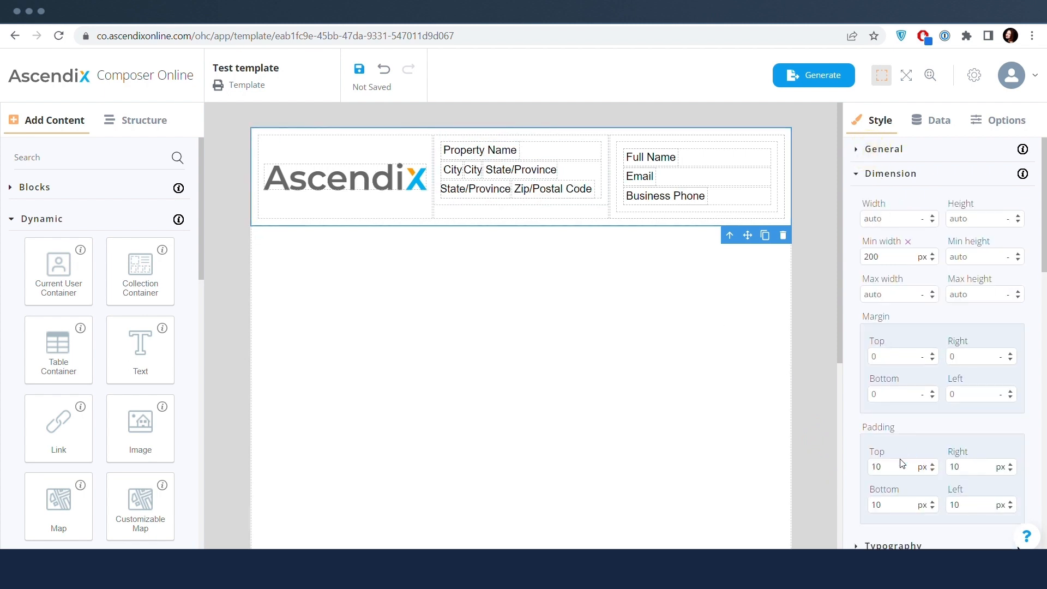
{"action": "double_click", "coordinate": [876, 466]}
{"action": "type", "text": "0"}
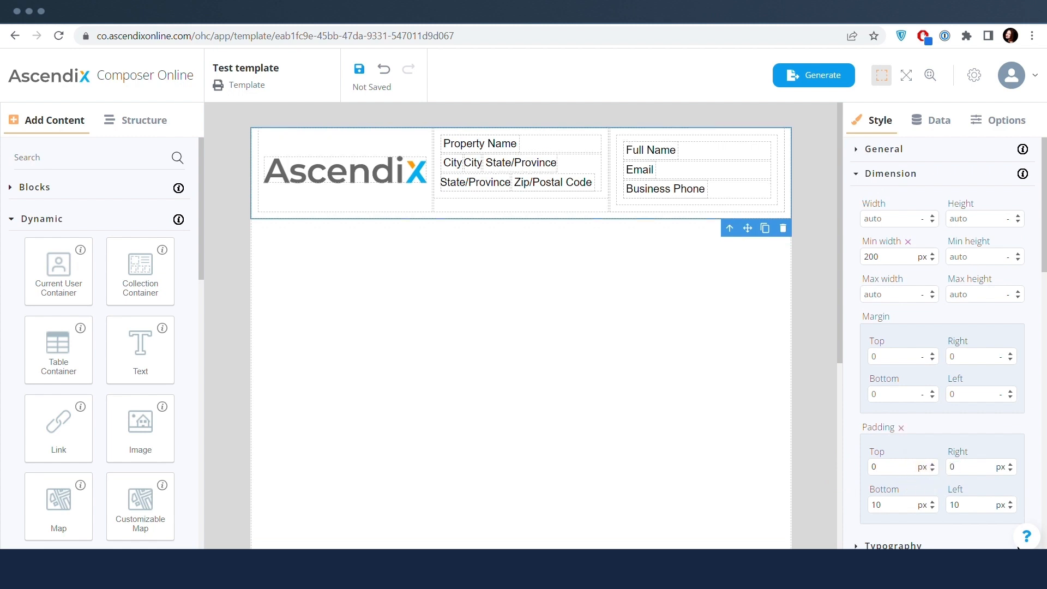
{"action": "double_click", "coordinate": [897, 508]}
{"action": "type", "text": "0"}
{"action": "key", "text": "Tab"}
{"action": "type", "text": "0"}
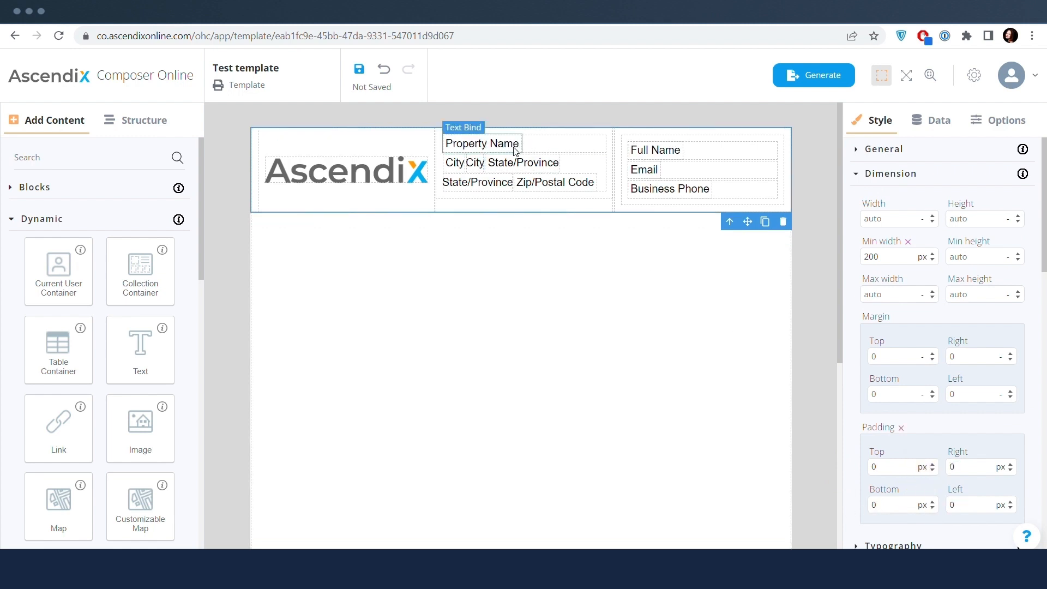
{"action": "left_click", "coordinate": [393, 275]}
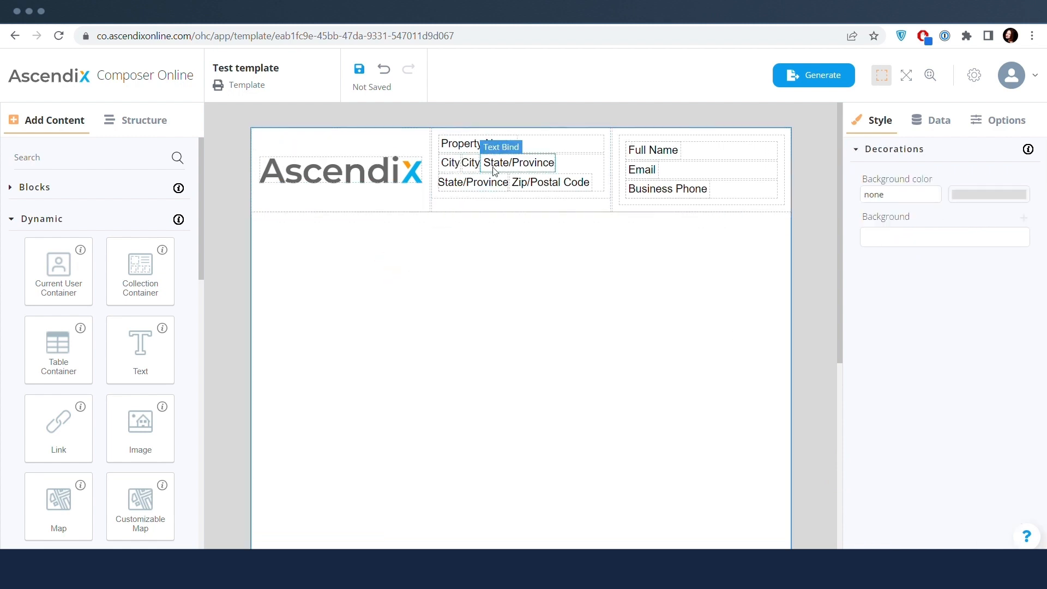
Step: Set all four padding values of the container holding the broker's contact fields to 0 px
{"action": "left_click", "coordinate": [611, 149]}
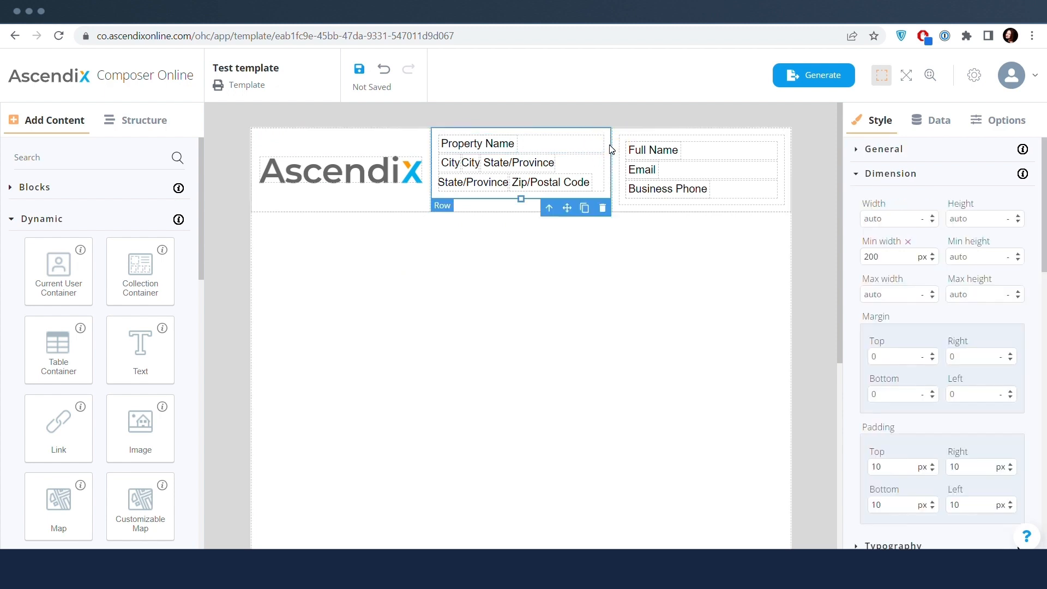
{"action": "left_click", "coordinate": [701, 136]}
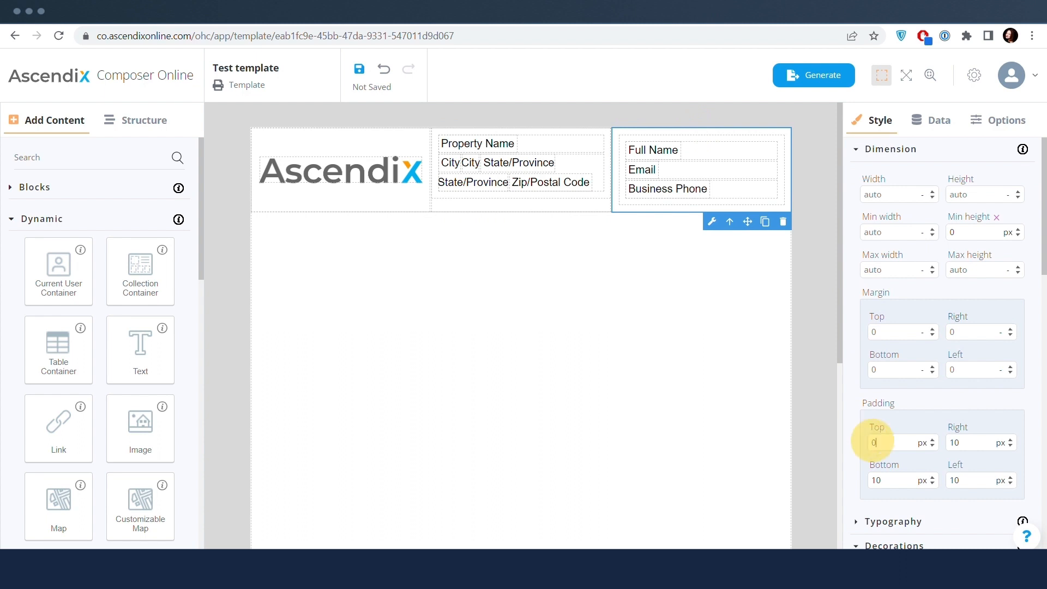
{"action": "left_click_drag", "start_coordinate": [960, 442], "coordinate": [916, 442]}
{"action": "type", "text": "0"}
{"action": "left_click_drag", "start_coordinate": [883, 480], "coordinate": [845, 478]}
{"action": "type", "text": "0"}
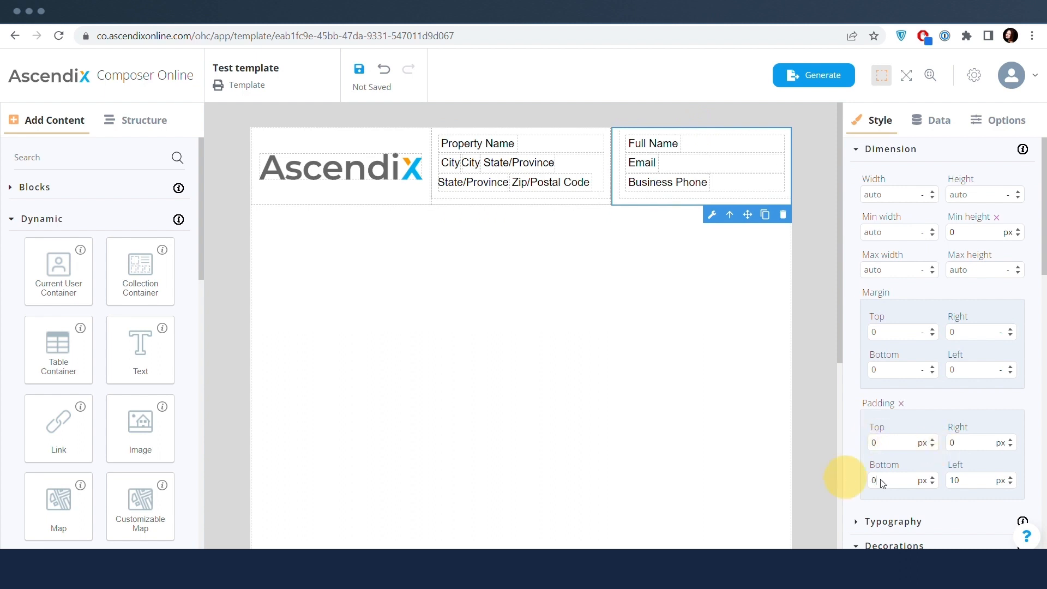
{"action": "left_click_drag", "start_coordinate": [963, 481], "coordinate": [927, 484]}
{"action": "type", "text": "0"}
Step: Select the header's property and broker text fields together and set their font to Montserrat
{"action": "left_click", "coordinate": [468, 145]}
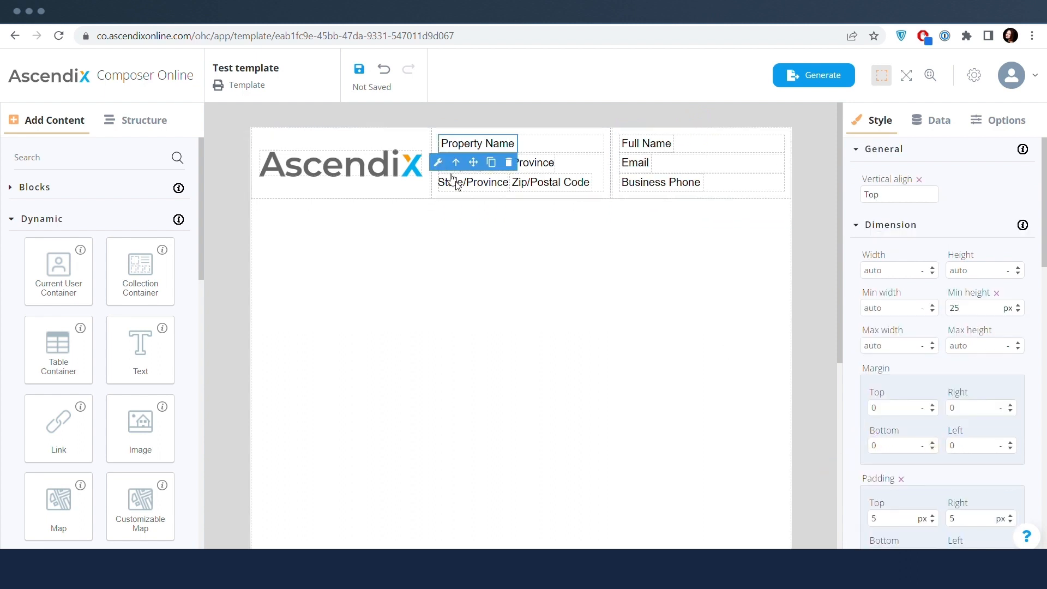
{"action": "left_click", "coordinate": [575, 170]}
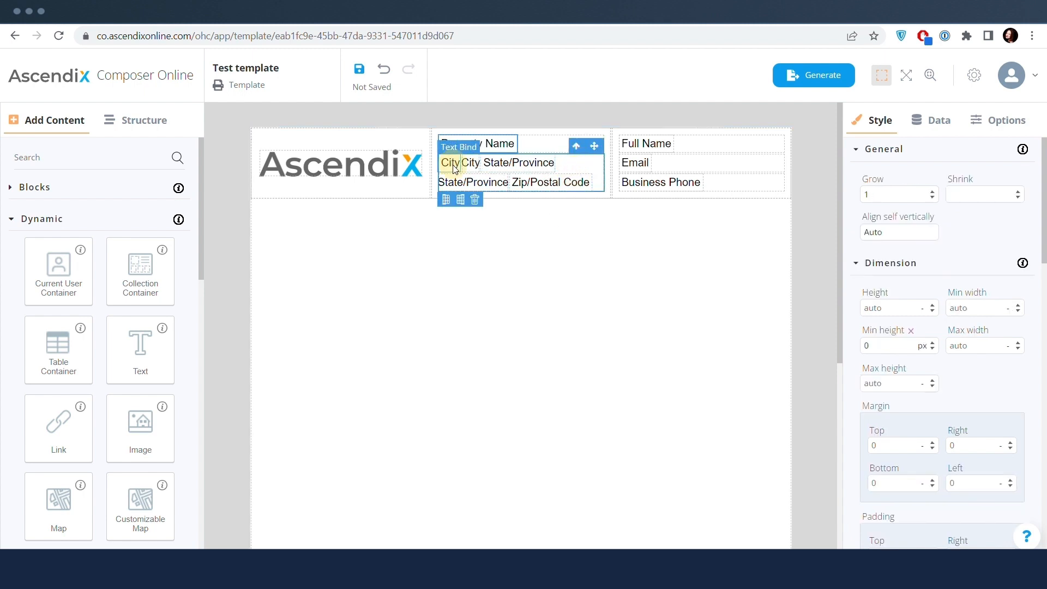
{"action": "left_click", "coordinate": [508, 166]}
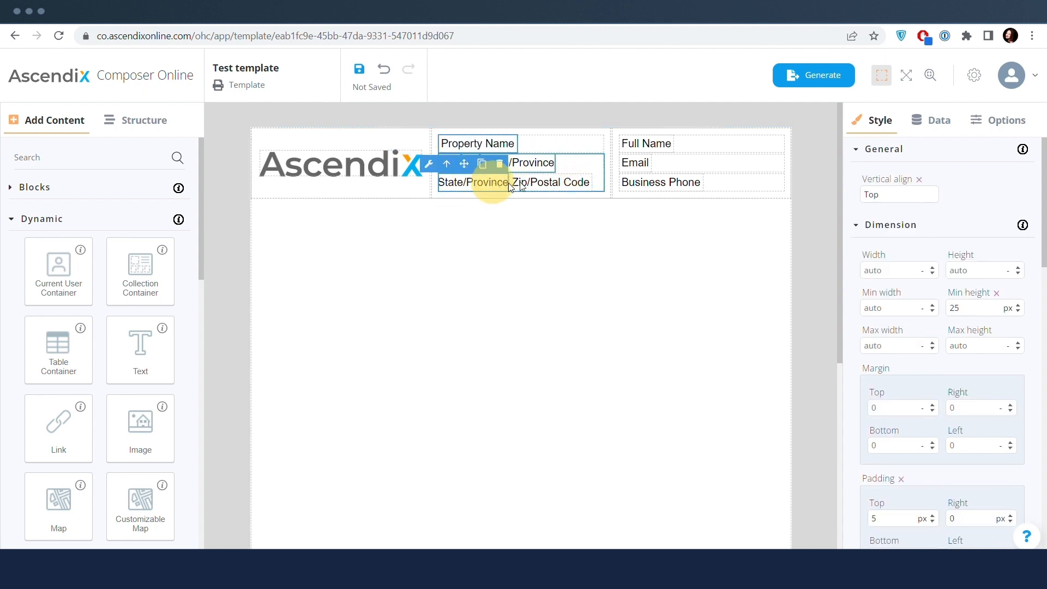
{"action": "left_click", "coordinate": [632, 144]}
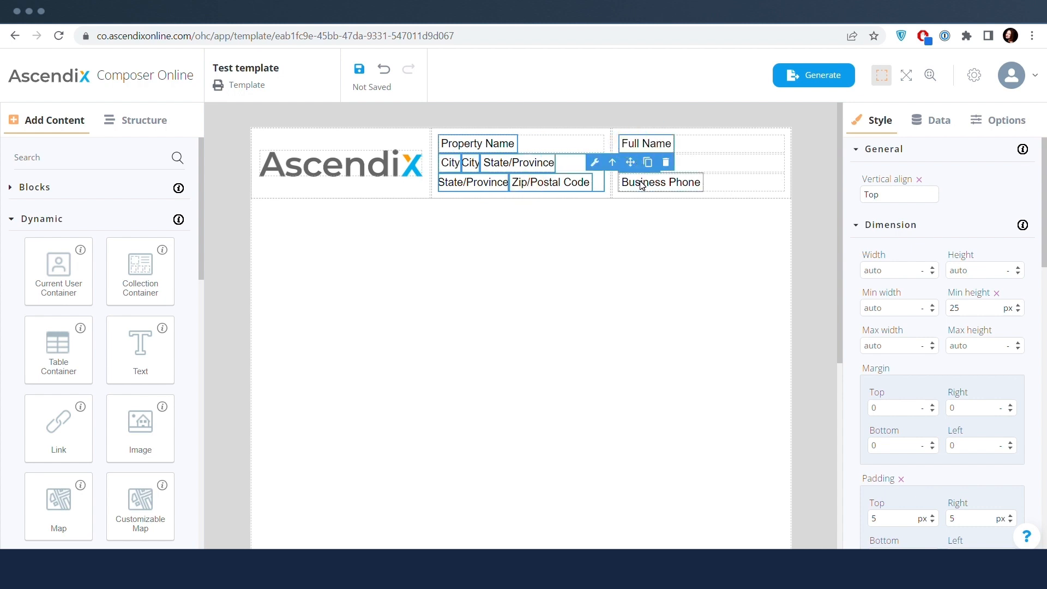
{"action": "left_click", "coordinate": [655, 169]}
{"action": "left_click", "coordinate": [719, 171]}
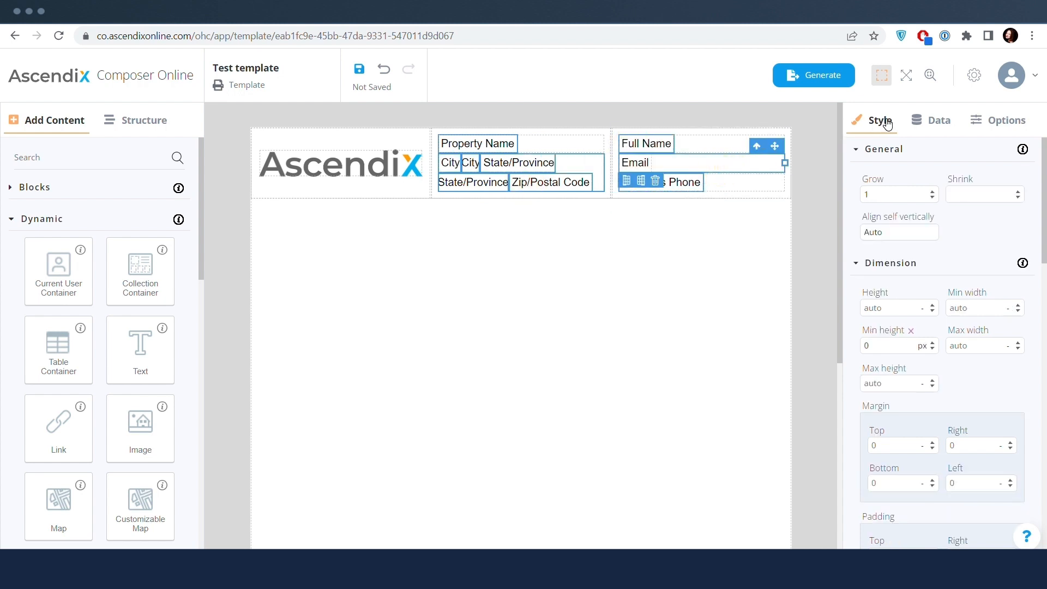
{"action": "left_click", "coordinate": [889, 156]}
{"action": "left_click", "coordinate": [888, 172]}
{"action": "left_click", "coordinate": [892, 197]}
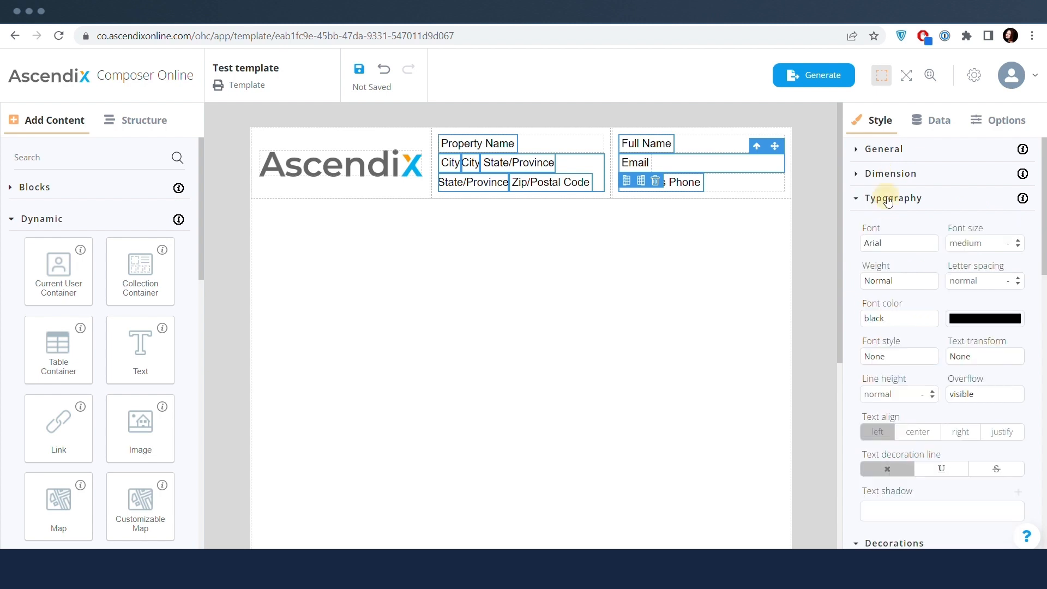
{"action": "left_click", "coordinate": [898, 242]}
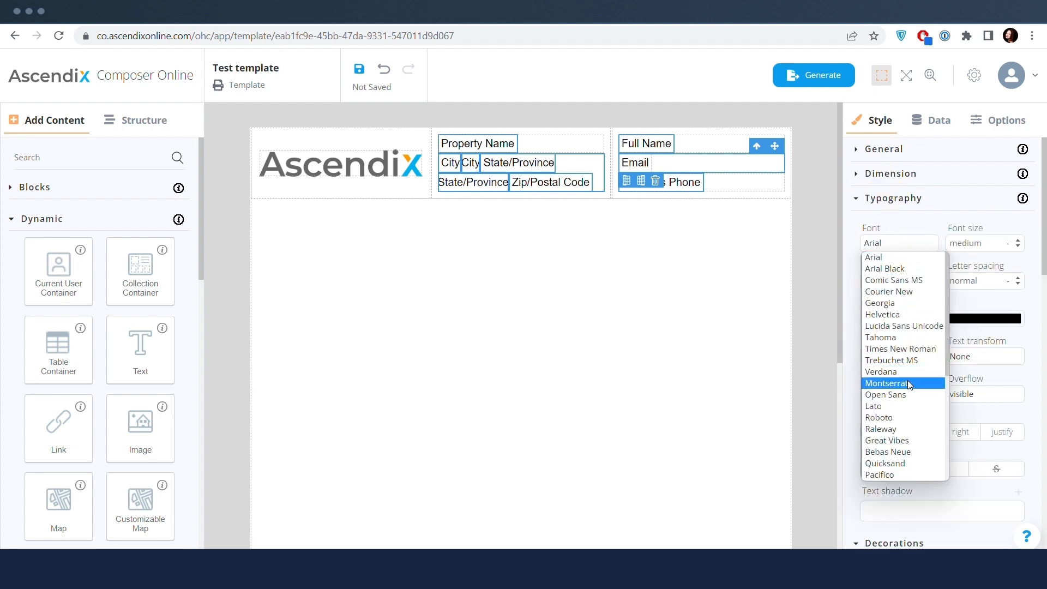
{"action": "left_click", "coordinate": [907, 381]}
{"action": "left_click", "coordinate": [654, 275]}
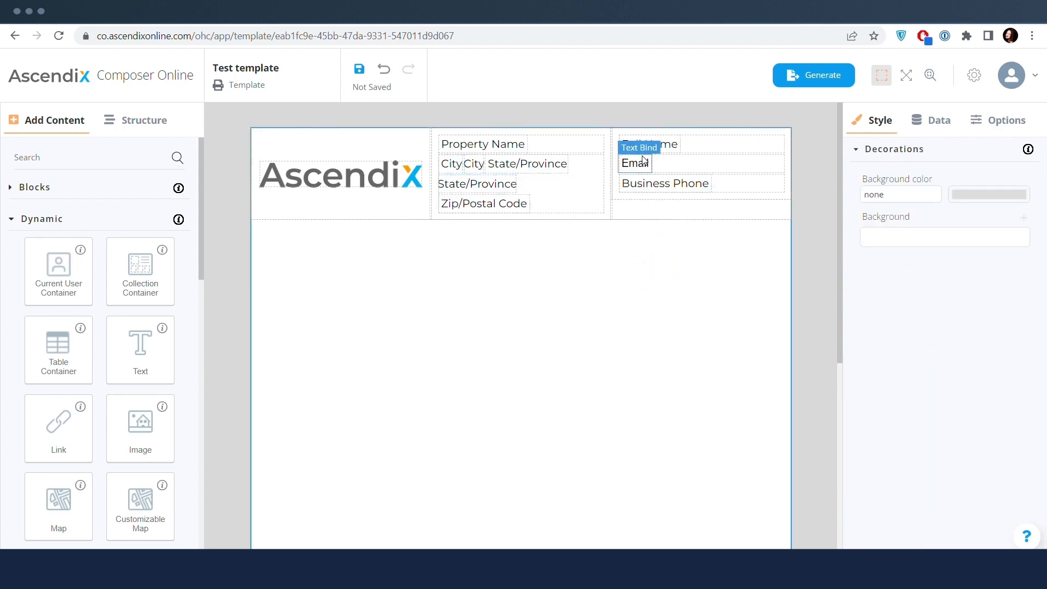
Step: Set the font of the Email text field to Montserrat as well
{"action": "left_click", "coordinate": [635, 163]}
{"action": "left_click", "coordinate": [874, 245]}
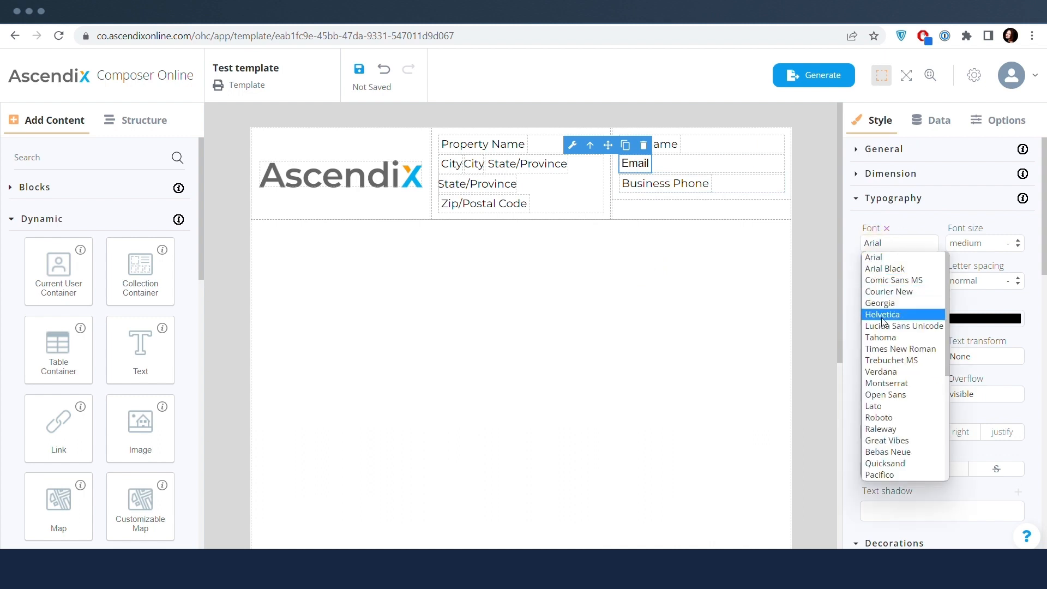
{"action": "left_click", "coordinate": [881, 383]}
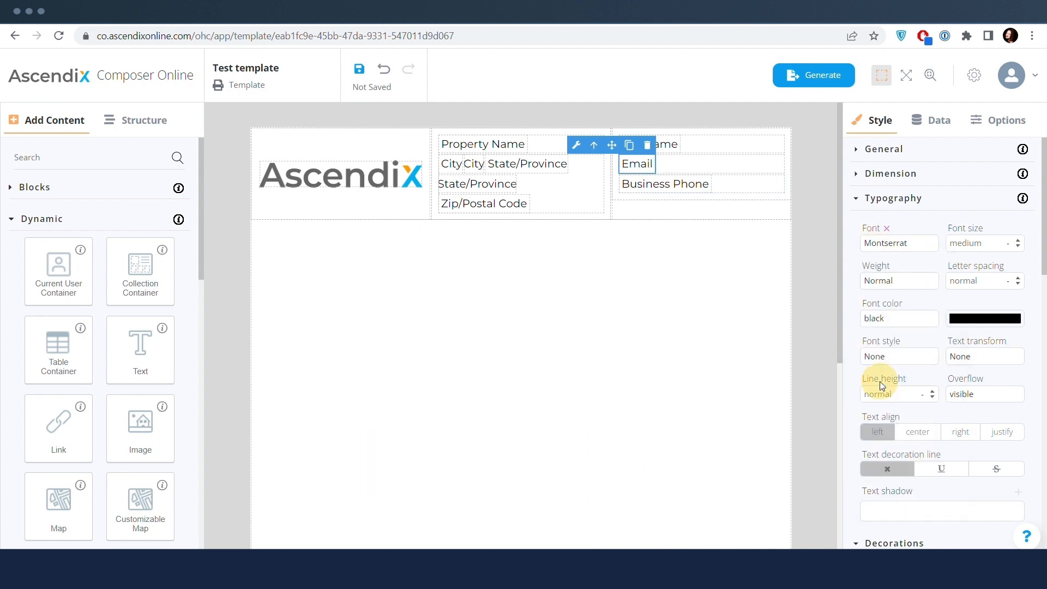
{"action": "left_click", "coordinate": [604, 309]}
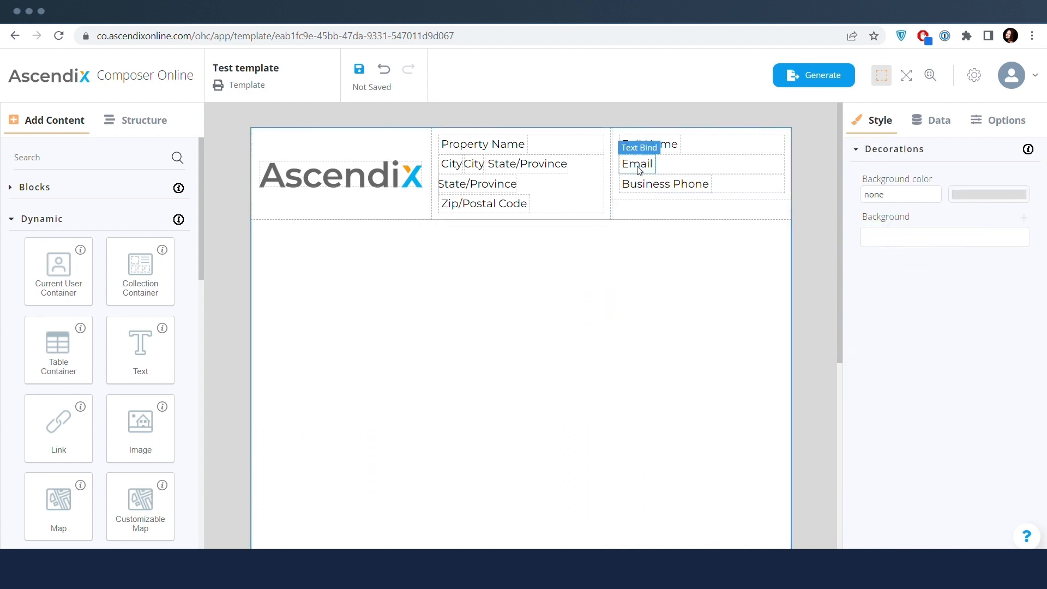
Step: Set the font weight of the Property Name and Full Name text fields to Bold
{"action": "left_click", "coordinate": [496, 145]}
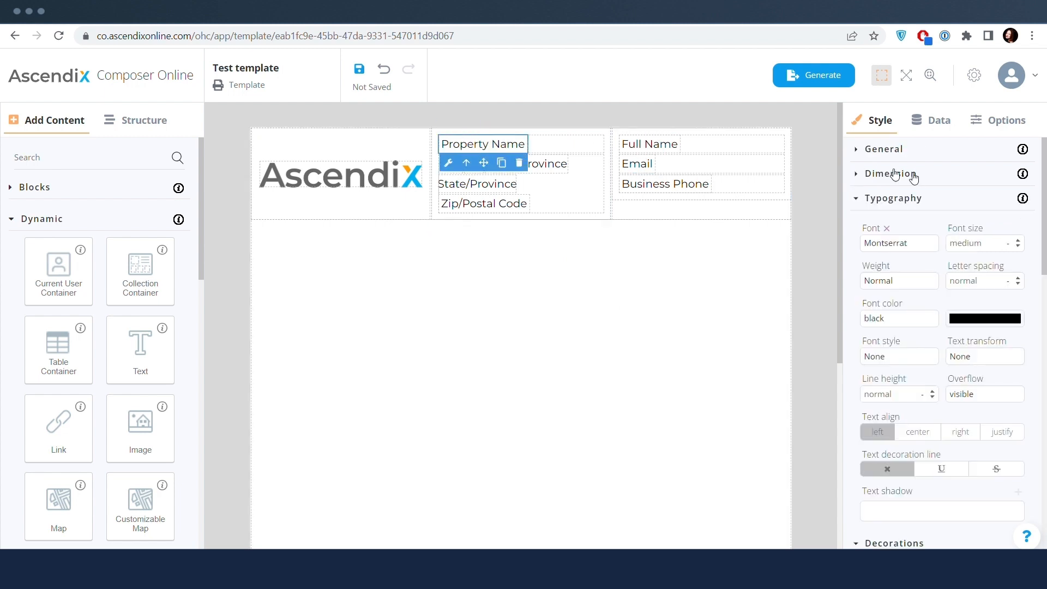
{"action": "left_click", "coordinate": [889, 281]}
{"action": "left_click", "coordinate": [879, 360]}
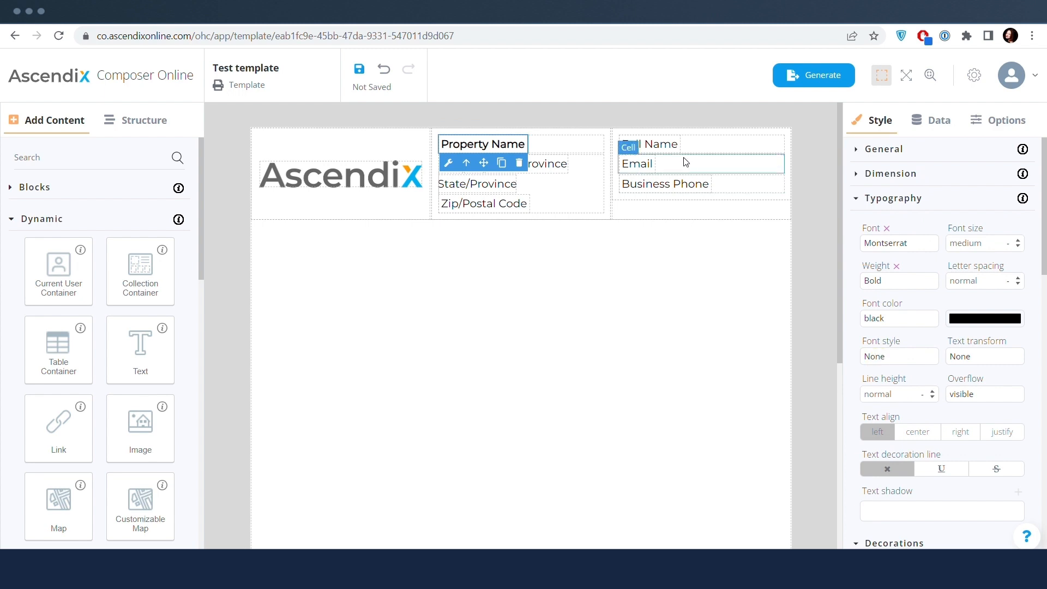
{"action": "left_click", "coordinate": [671, 148]}
{"action": "left_click", "coordinate": [895, 282]}
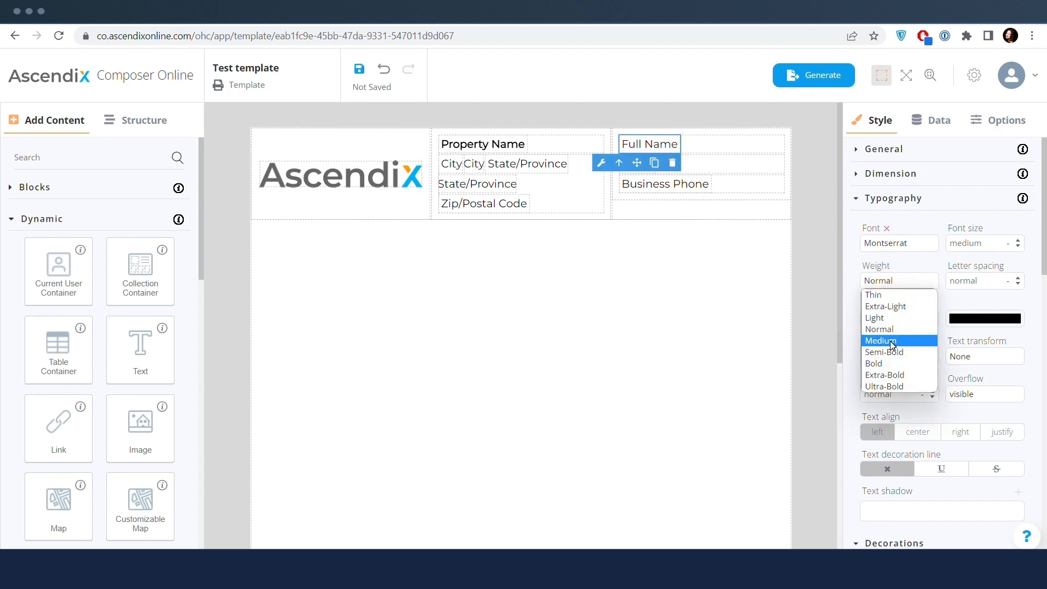
{"action": "left_click", "coordinate": [882, 363]}
{"action": "left_click", "coordinate": [601, 292]}
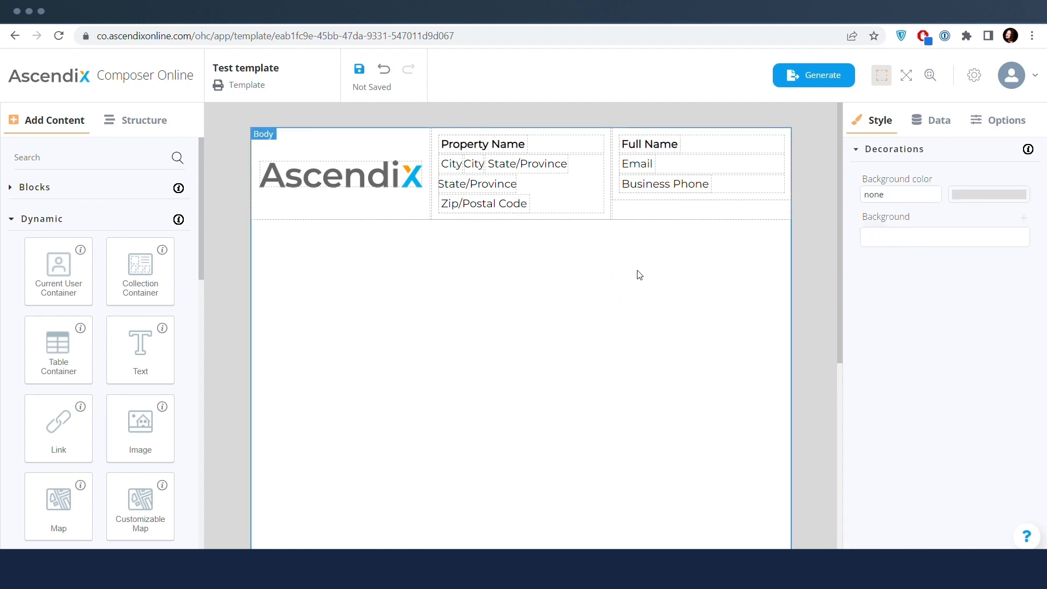
Step: Save the template and open Section 1 for editing
{"action": "left_click", "coordinate": [359, 69]}
{"action": "left_click", "coordinate": [130, 123]}
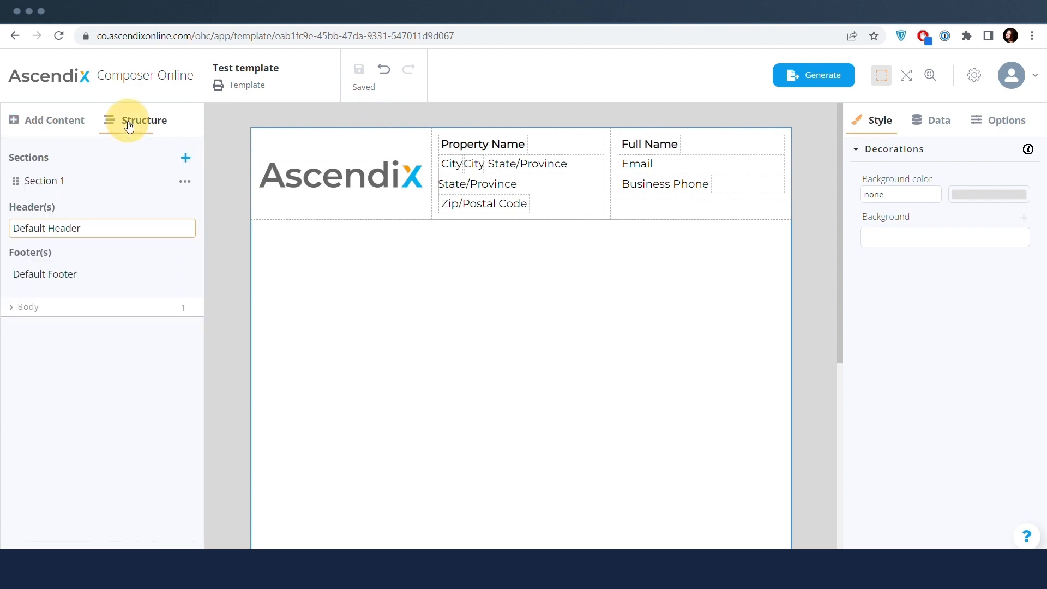
{"action": "left_click", "coordinate": [73, 182]}
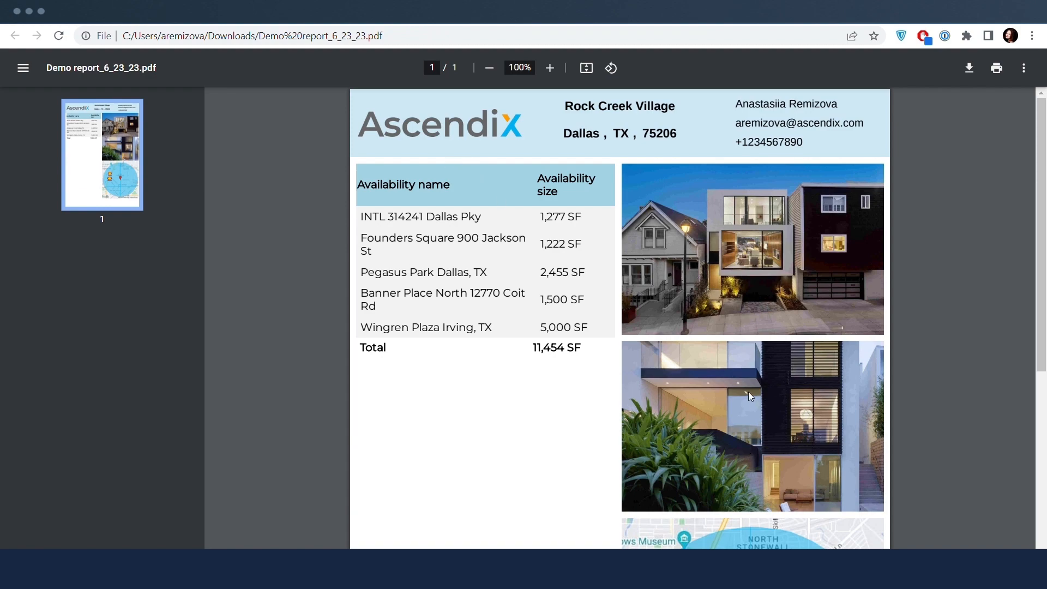
Step: Add a dynamic Collection Container to the empty Section 1 and set its height to 100%
{"action": "scroll", "coordinate": [748, 392], "scroll_direction": "down", "scroll_amount": 5}
{"action": "scroll", "coordinate": [742, 411], "scroll_direction": "up", "scroll_amount": 5}
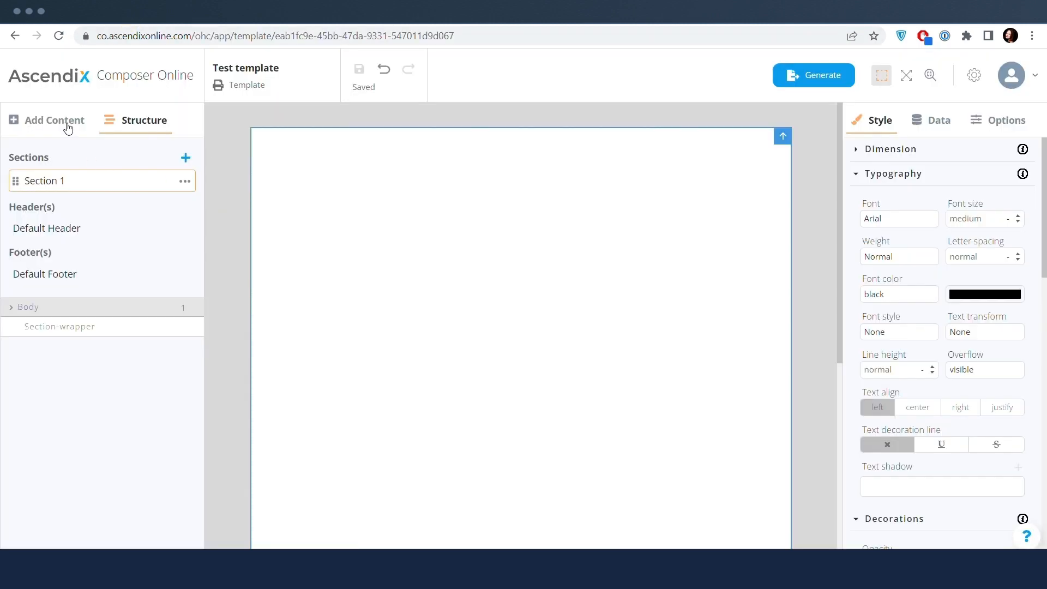
{"action": "left_click", "coordinate": [64, 122]}
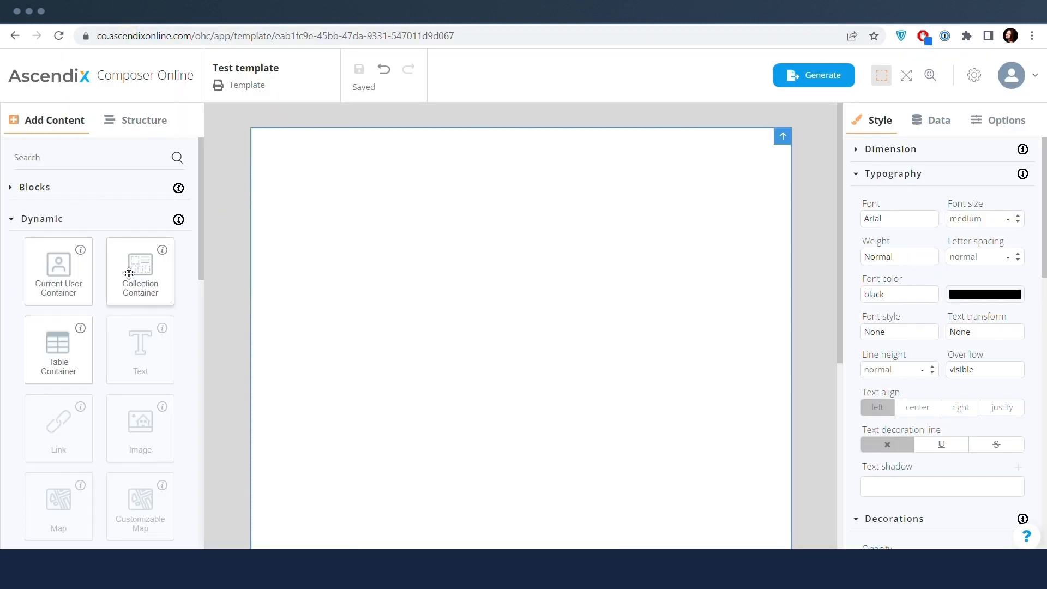
{"action": "left_click_drag", "start_coordinate": [140, 265], "coordinate": [325, 218]}
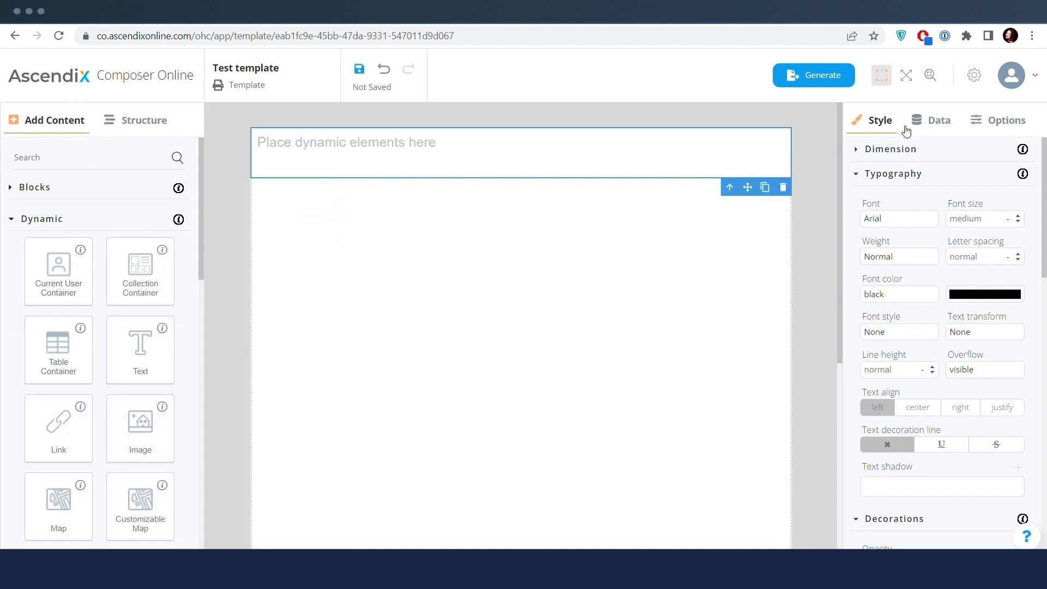
{"action": "left_click", "coordinate": [931, 120]}
{"action": "left_click", "coordinate": [875, 121]}
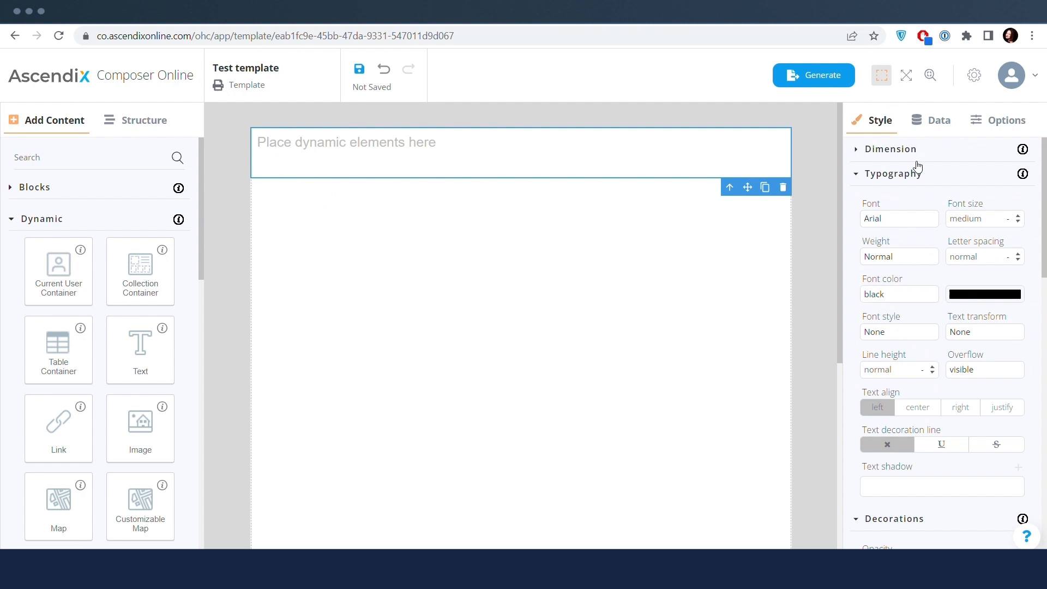
{"action": "left_click", "coordinate": [884, 150]}
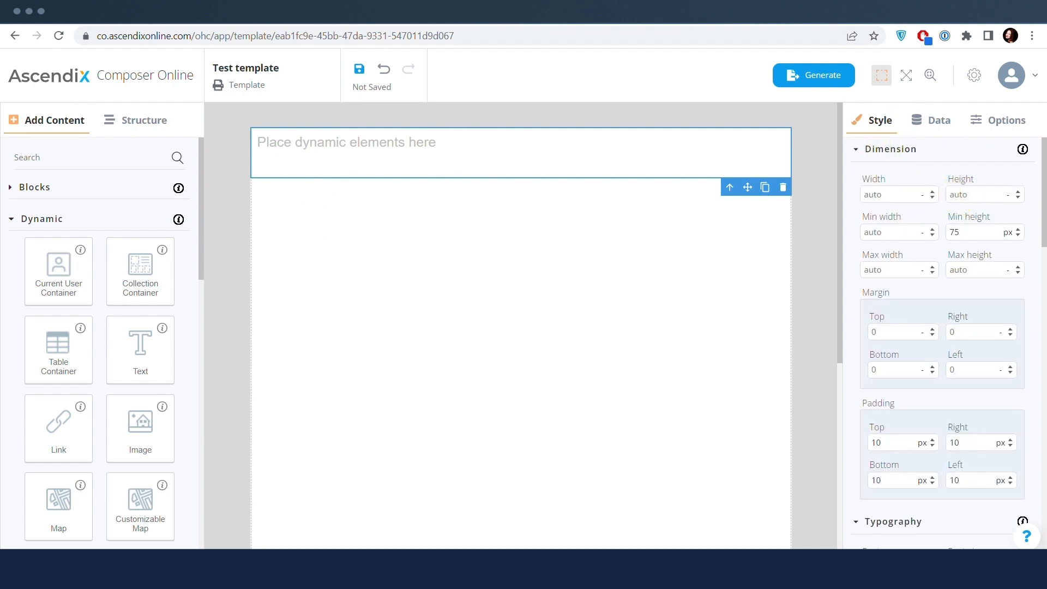
{"action": "type", "text": "100%"}
{"action": "key", "text": "Return"}
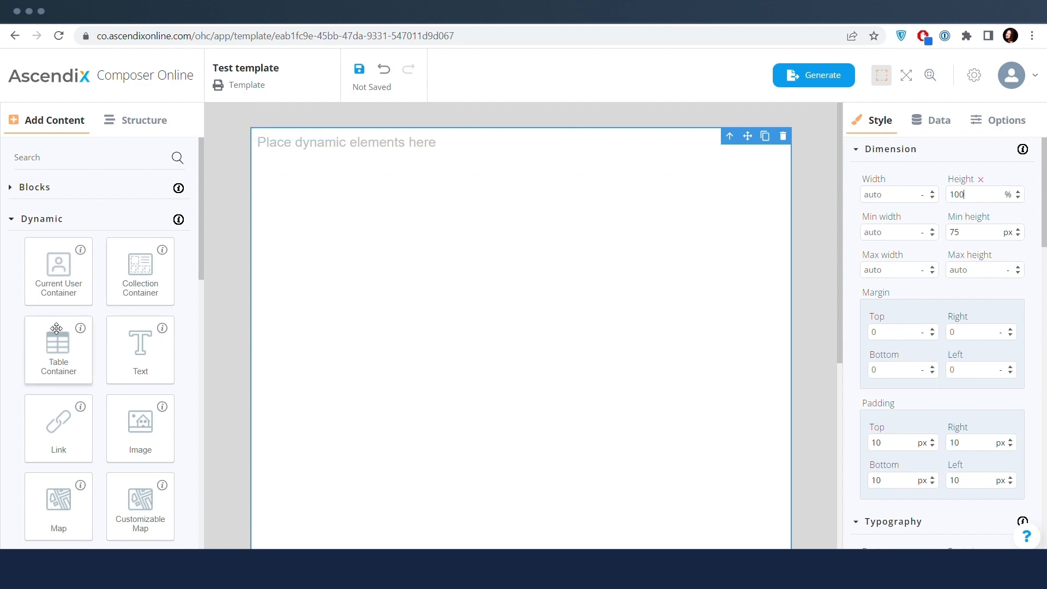
Step: Insert a 2 Columns row with 100% height in the section's container and place a Table Container in its first column
{"action": "left_click", "coordinate": [42, 218]}
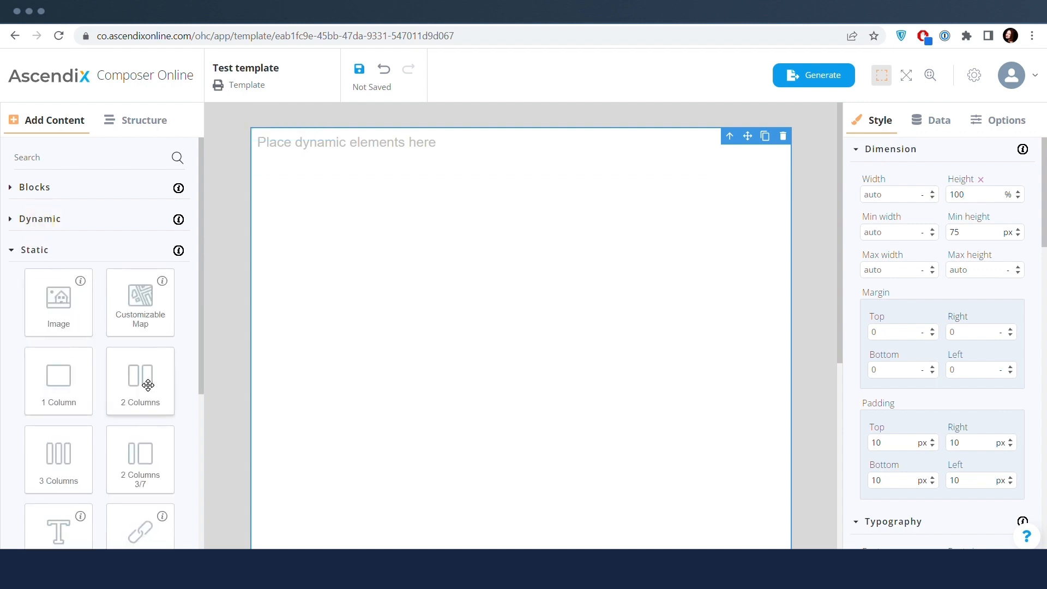
{"action": "left_click_drag", "start_coordinate": [146, 385], "coordinate": [402, 245]}
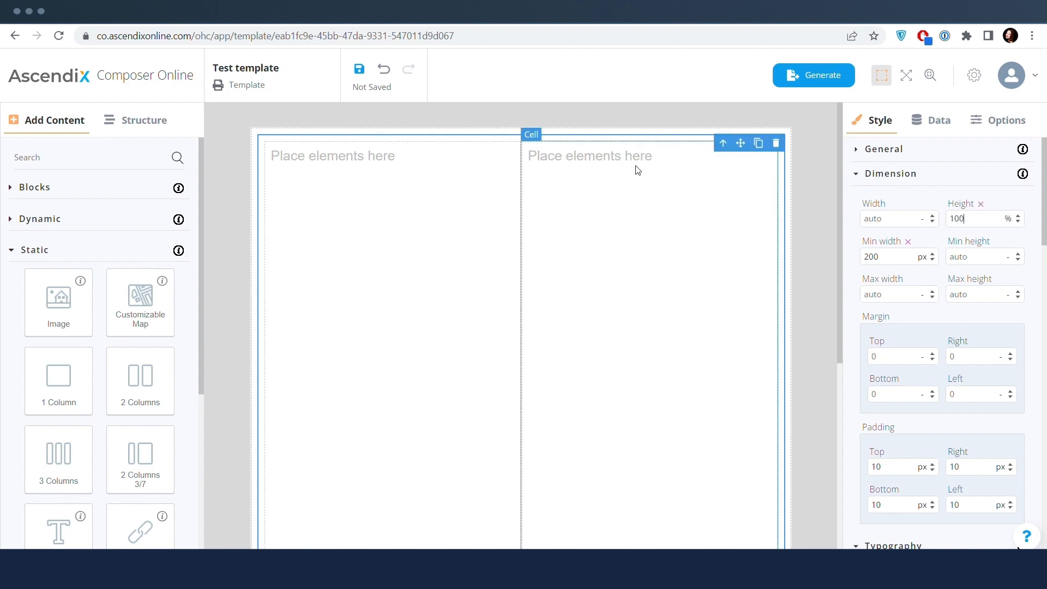
{"action": "left_click", "coordinate": [46, 220]}
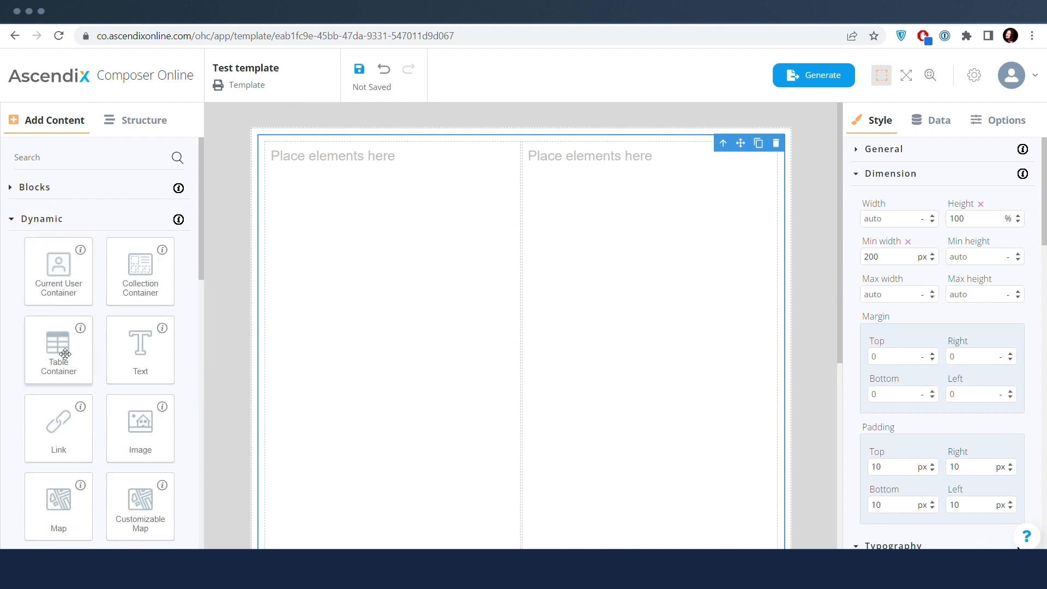
{"action": "left_click_drag", "start_coordinate": [61, 349], "coordinate": [415, 217]}
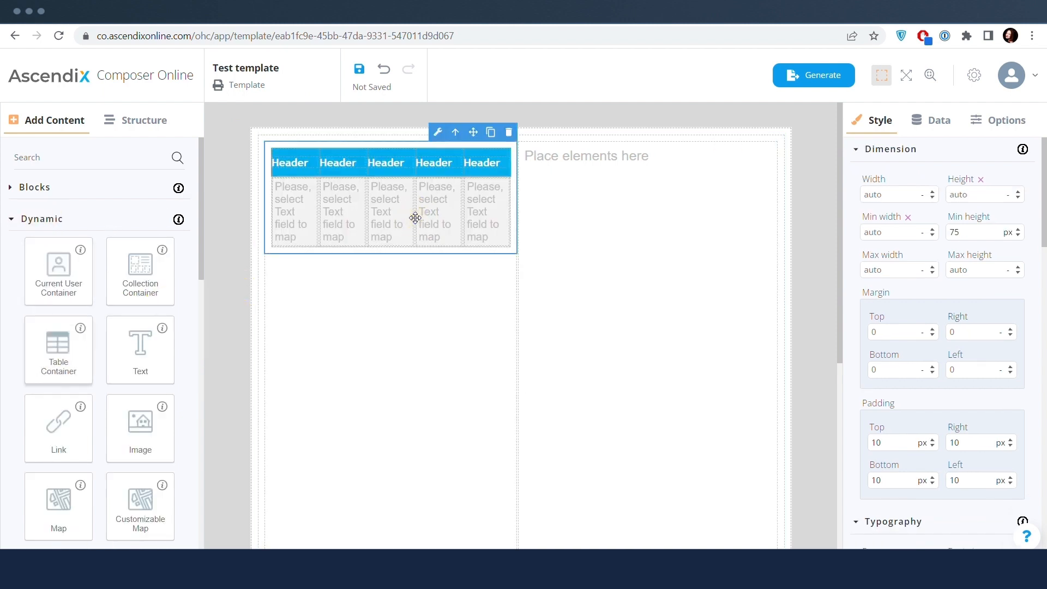
Step: Bind the Table Container in the first column to the Availability child collection
{"action": "left_click", "coordinate": [937, 123]}
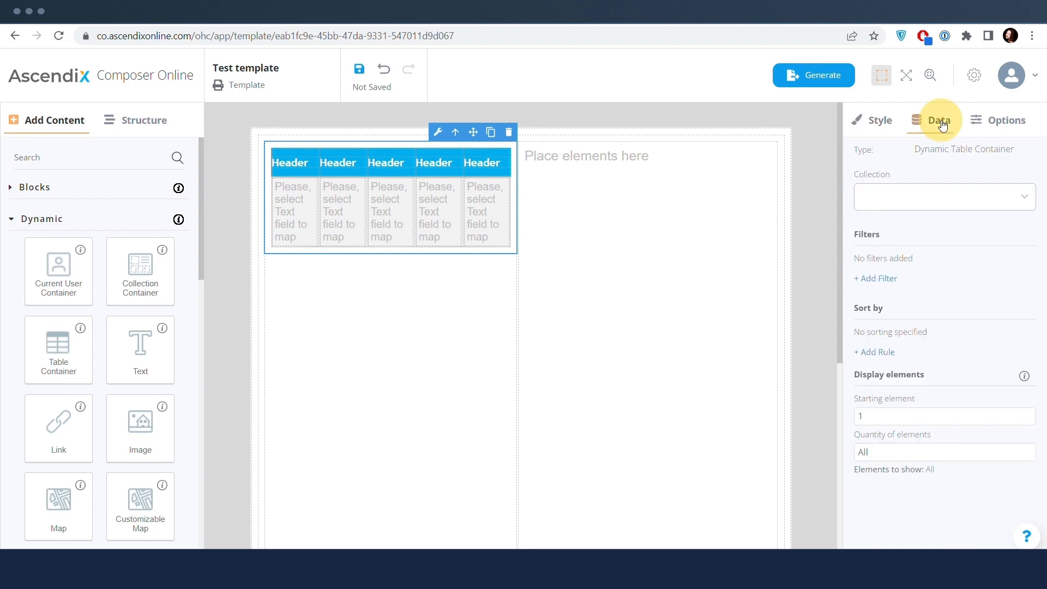
{"action": "left_click", "coordinate": [923, 203]}
{"action": "type", "text": "av"}
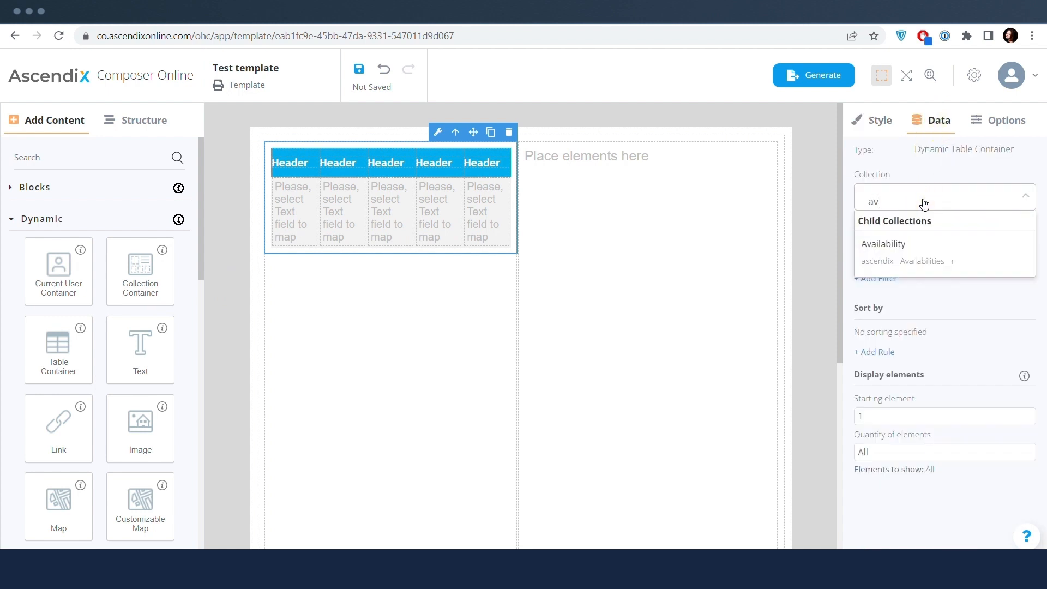
{"action": "left_click", "coordinate": [895, 247]}
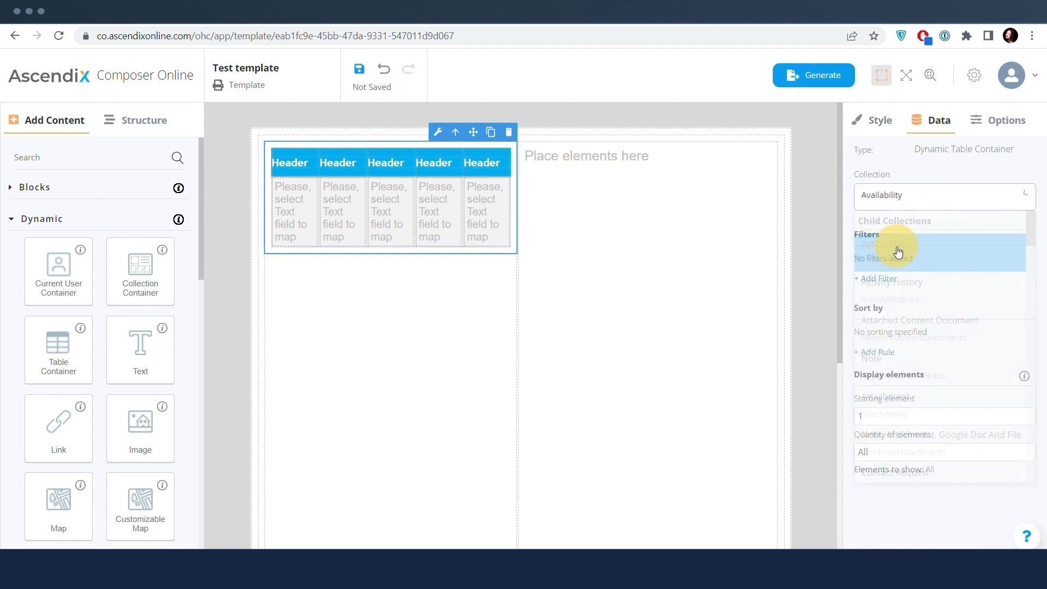
Step: Delete three of the table's five columns, leaving two
{"action": "left_click", "coordinate": [384, 149]}
{"action": "left_click", "coordinate": [395, 176]}
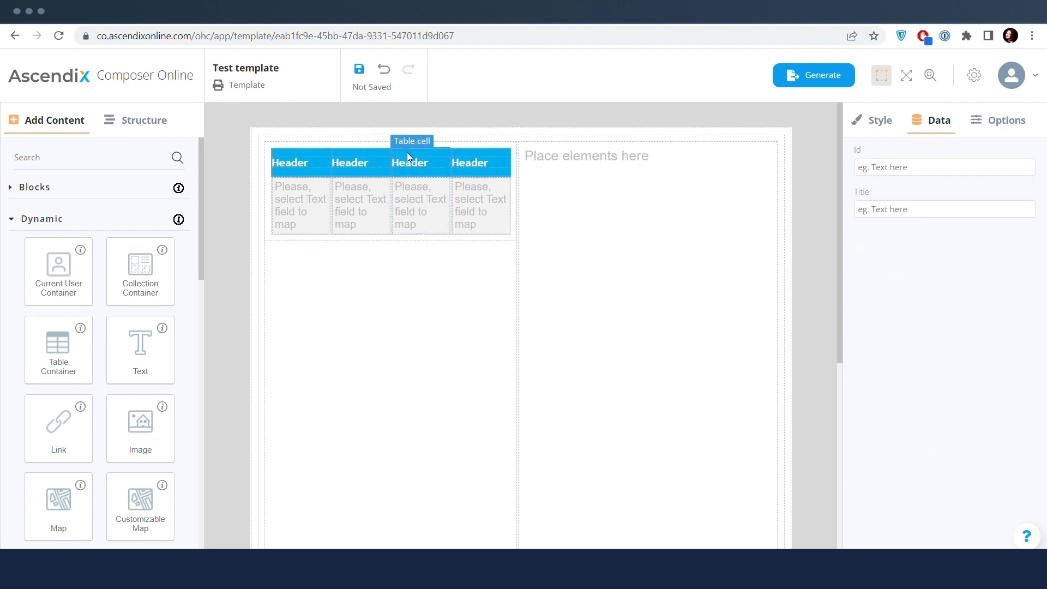
{"action": "left_click", "coordinate": [409, 156]}
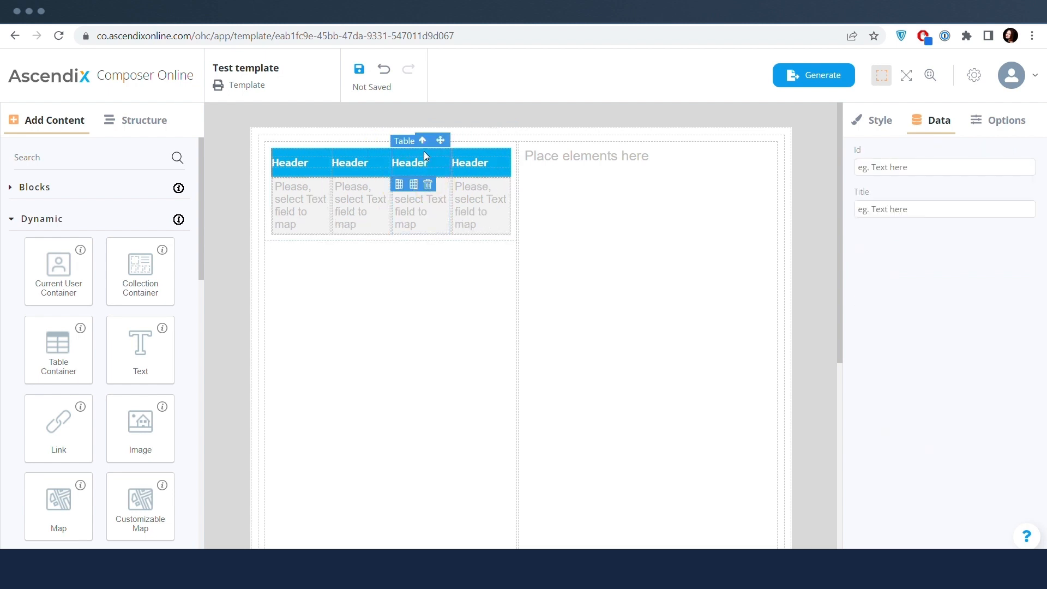
{"action": "left_click", "coordinate": [427, 184]}
{"action": "left_click", "coordinate": [444, 155]}
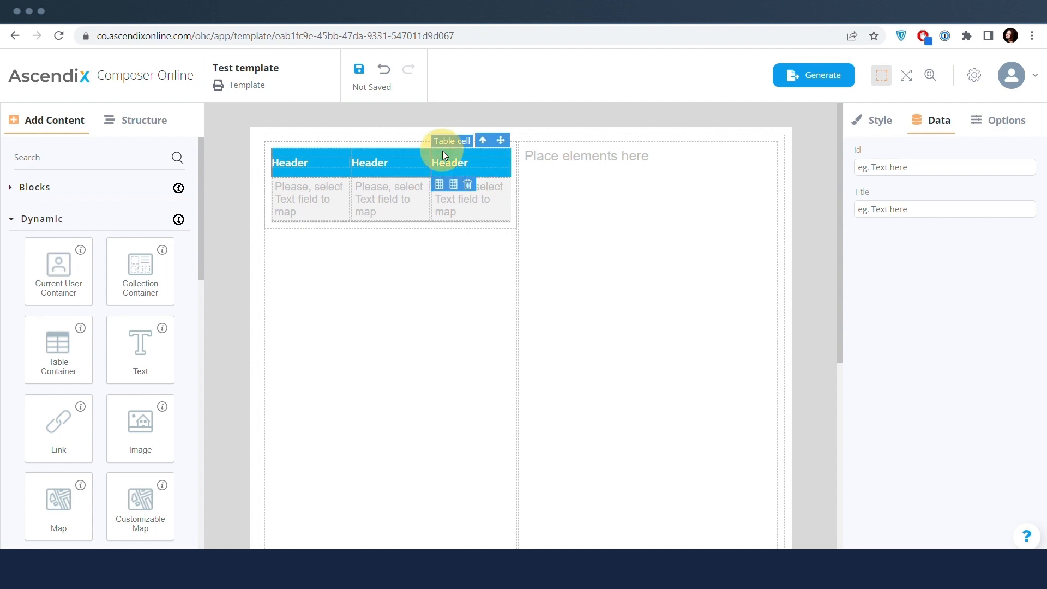
{"action": "left_click", "coordinate": [467, 184]}
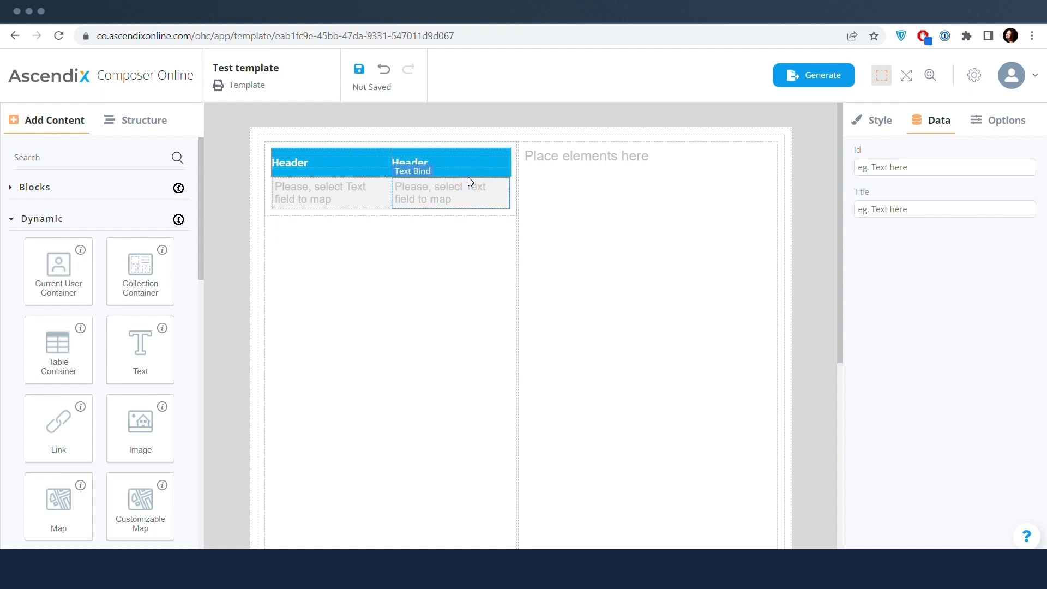
Step: Rename the table's two column headers to Availability name and Availability size
{"action": "left_click", "coordinate": [292, 164]}
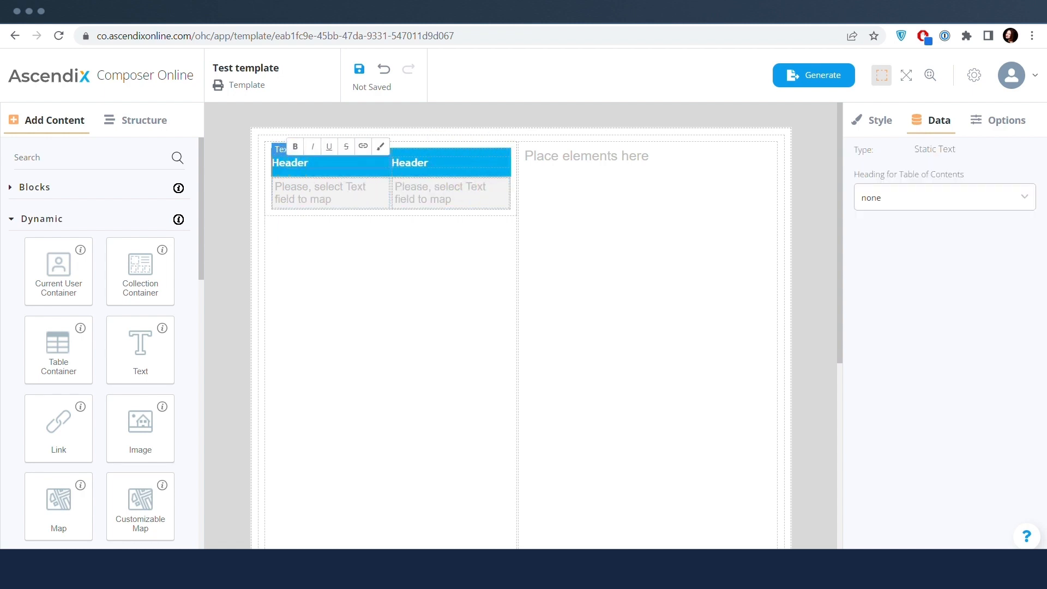
{"action": "double_click", "coordinate": [292, 164]}
{"action": "type", "text": "Availability name"}
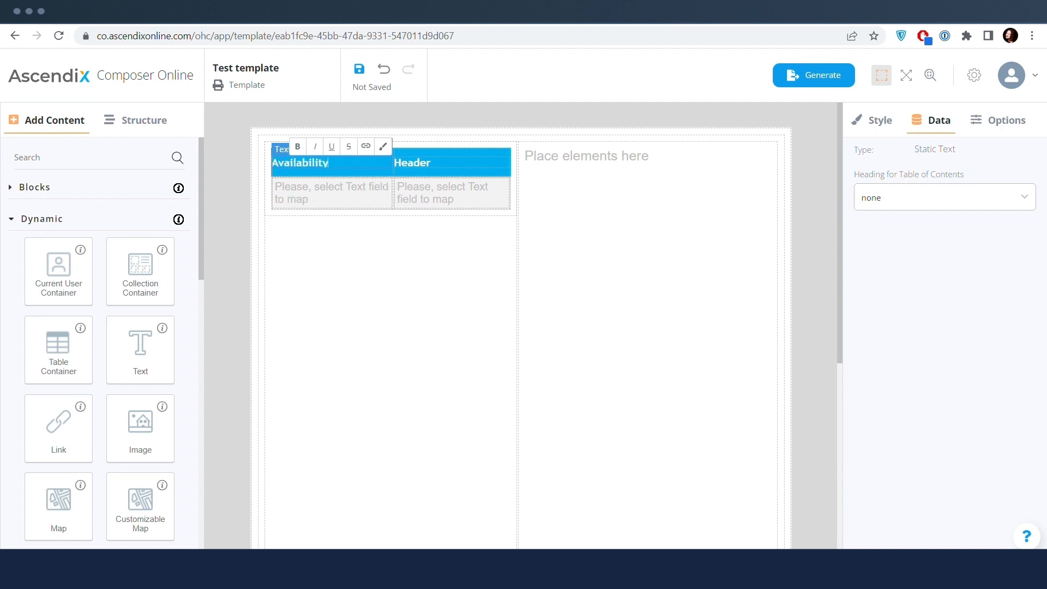
{"action": "left_click", "coordinate": [412, 163]}
{"action": "double_click", "coordinate": [413, 162]}
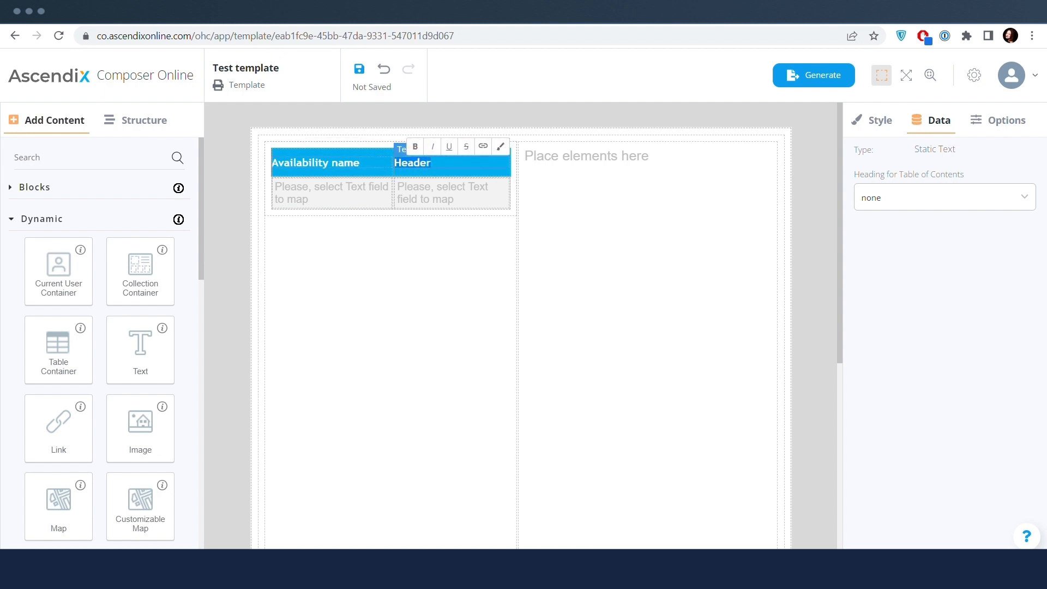
{"action": "type", "text": "Availability size"}
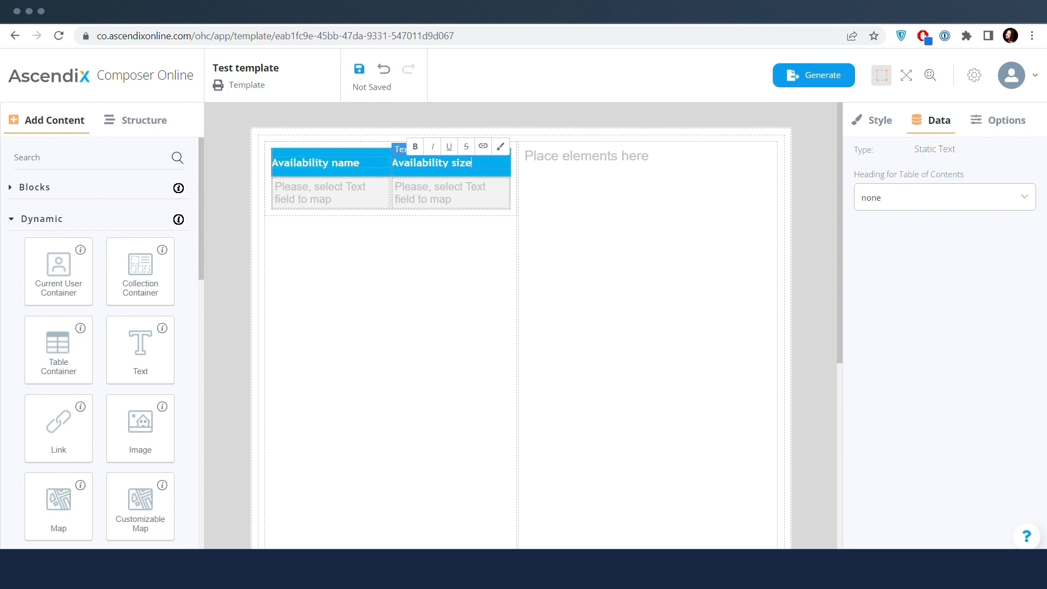
{"action": "left_click", "coordinate": [383, 293]}
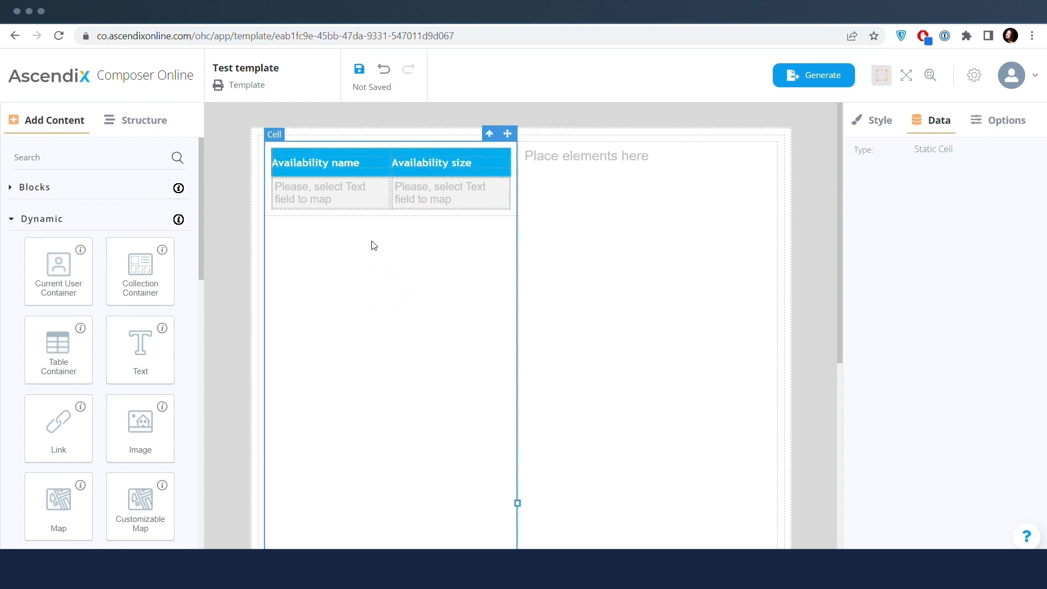
Step: Map the table's first body cell to Unit Name/Number and the second to Available Area (SF)
{"action": "left_click", "coordinate": [351, 191]}
{"action": "left_click", "coordinate": [872, 197]}
{"action": "left_click", "coordinate": [883, 250]}
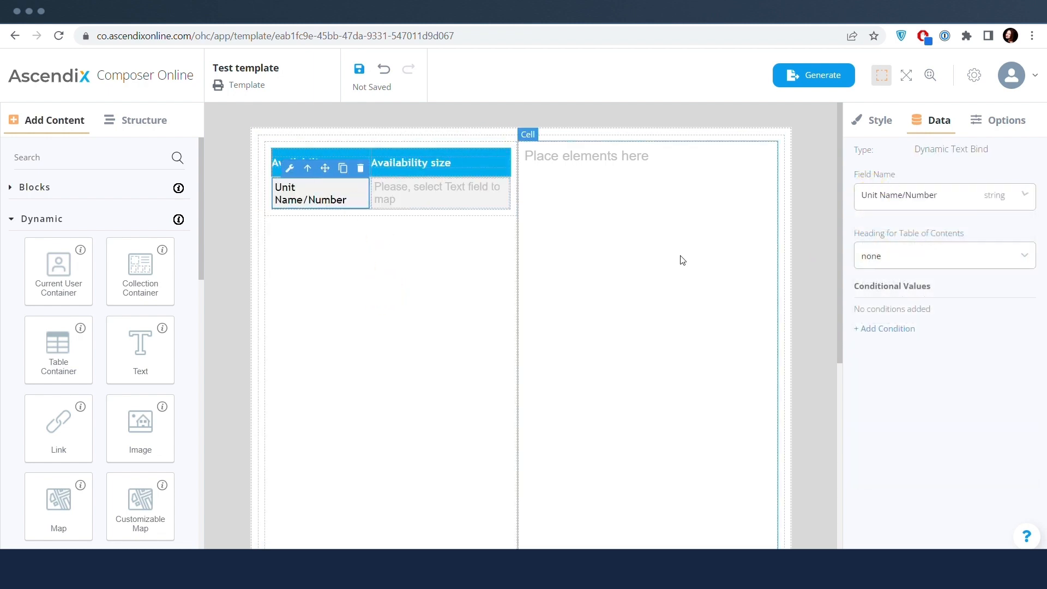
{"action": "left_click", "coordinate": [436, 197]}
{"action": "left_click", "coordinate": [889, 205]}
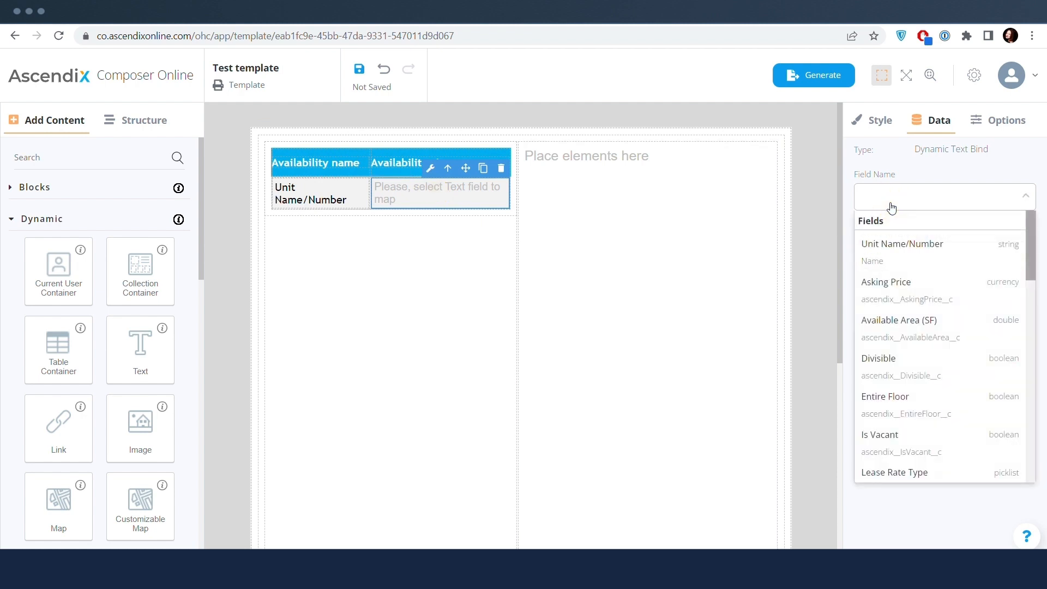
{"action": "type", "text": "av"}
{"action": "left_click", "coordinate": [890, 246]}
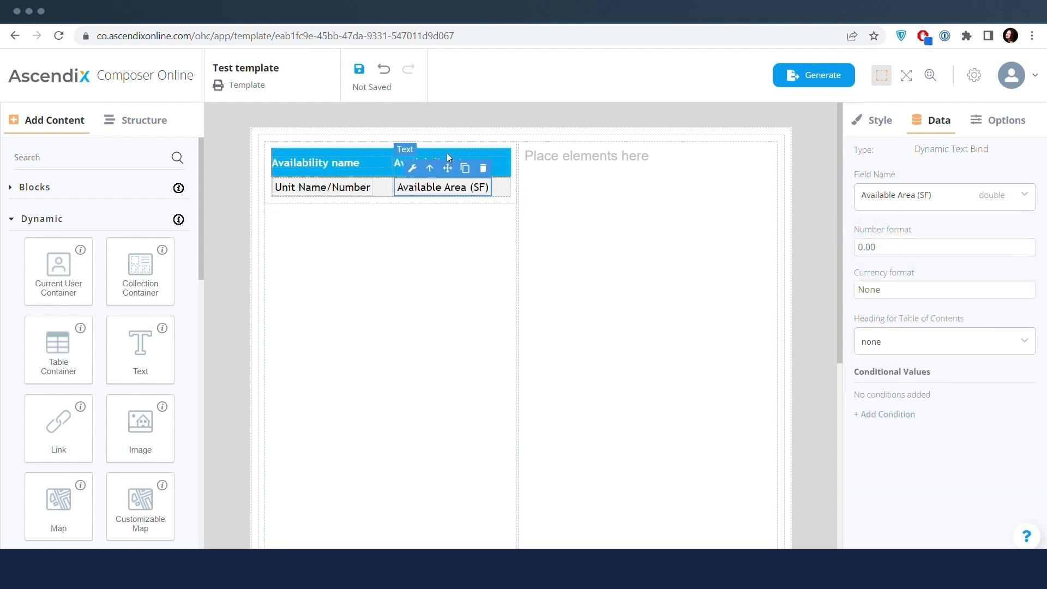
Step: Add a filter to the availability table so that Available Area (SF) is greater than 1000
{"action": "left_click", "coordinate": [413, 142]}
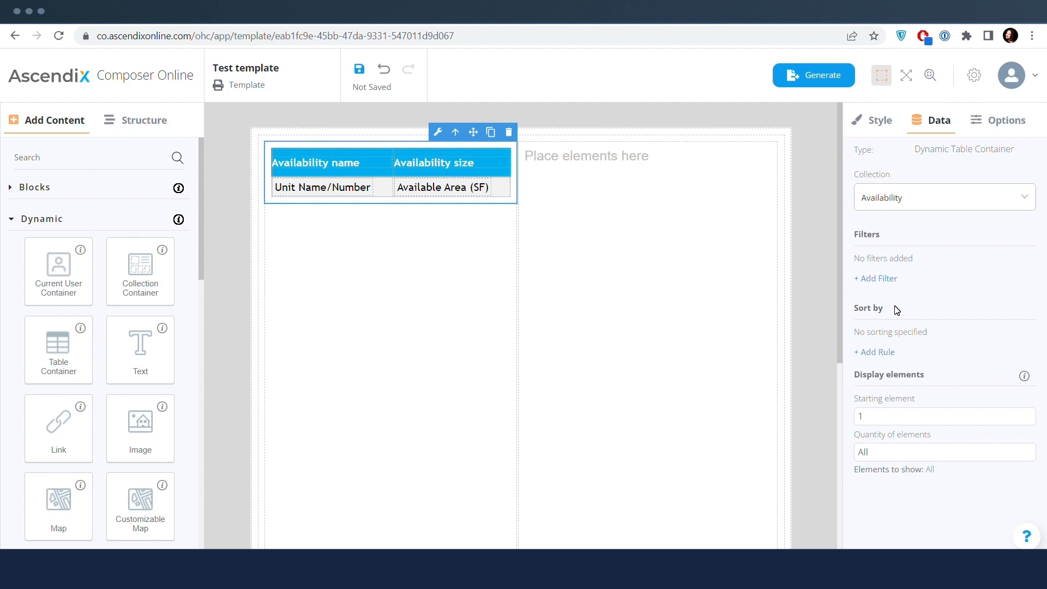
{"action": "left_click", "coordinate": [894, 279]}
{"action": "left_click", "coordinate": [286, 256]}
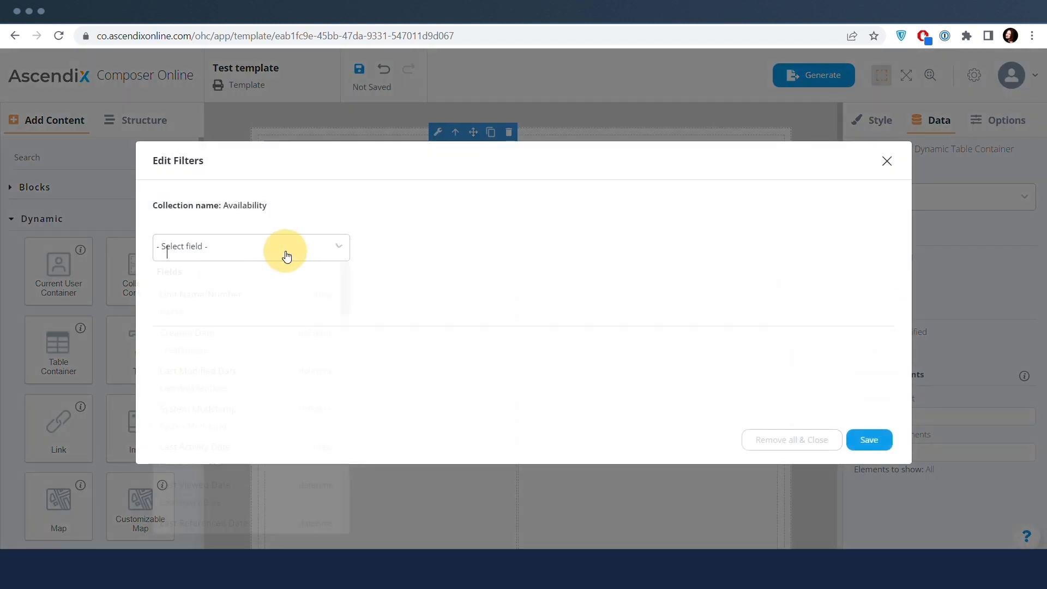
{"action": "type", "text": "av"}
{"action": "left_click", "coordinate": [267, 294]}
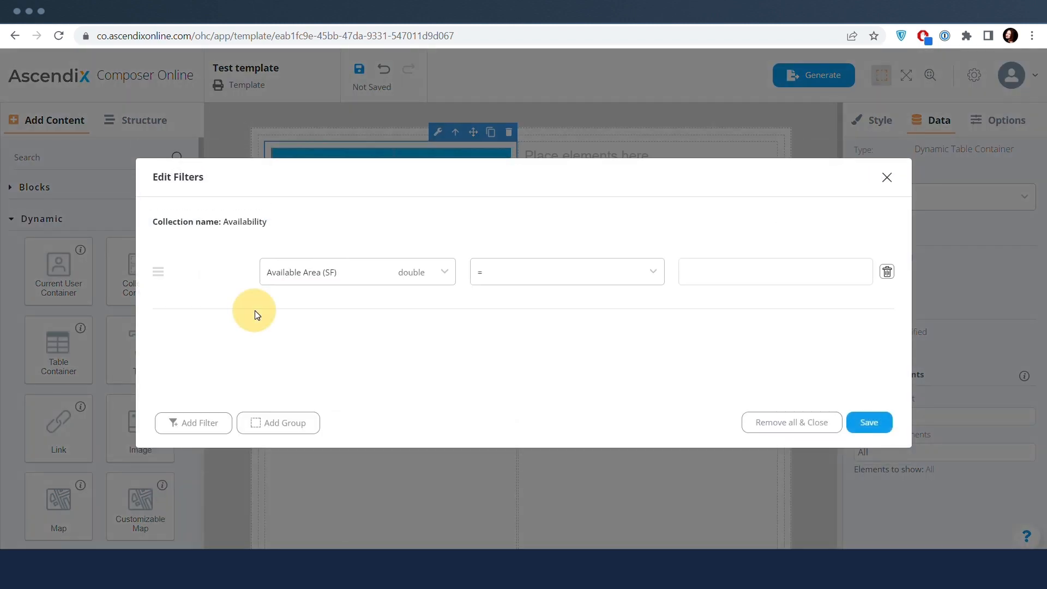
{"action": "left_click", "coordinate": [507, 276]}
{"action": "left_click", "coordinate": [504, 324]}
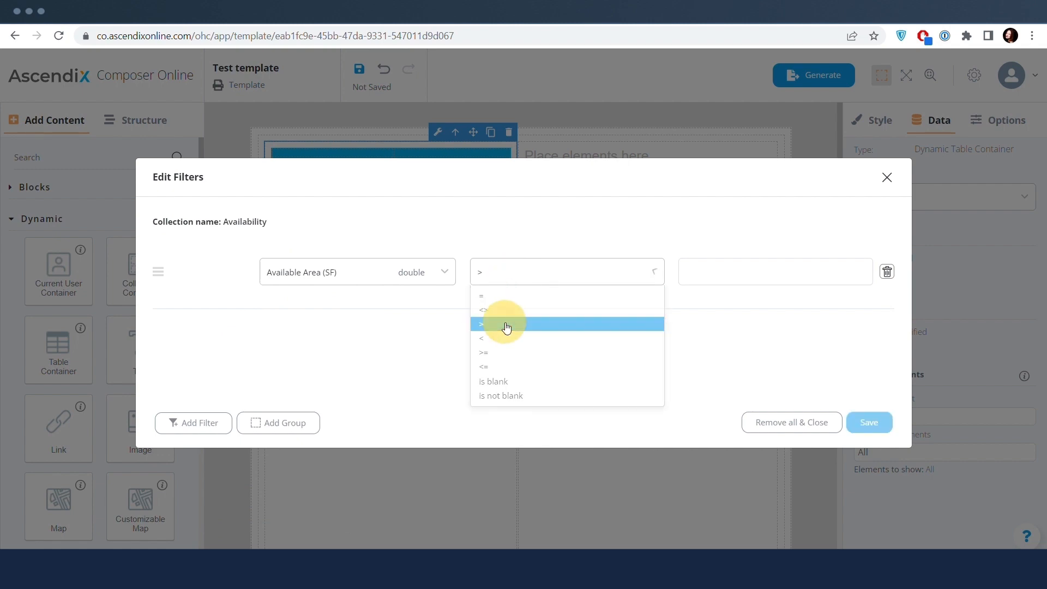
{"action": "left_click", "coordinate": [696, 271]}
{"action": "type", "text": "1000"}
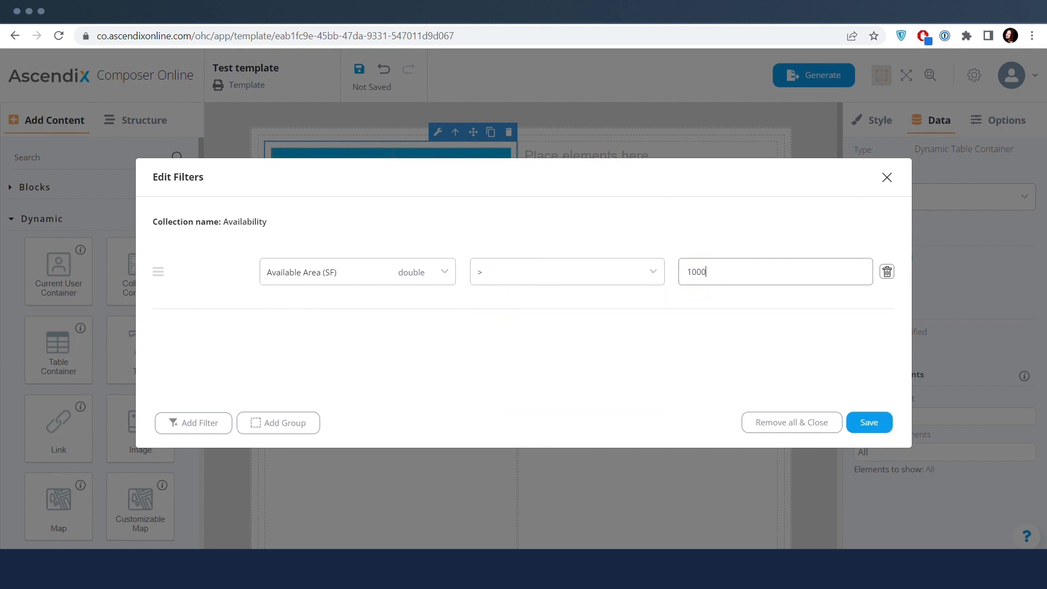
{"action": "left_click", "coordinate": [868, 422]}
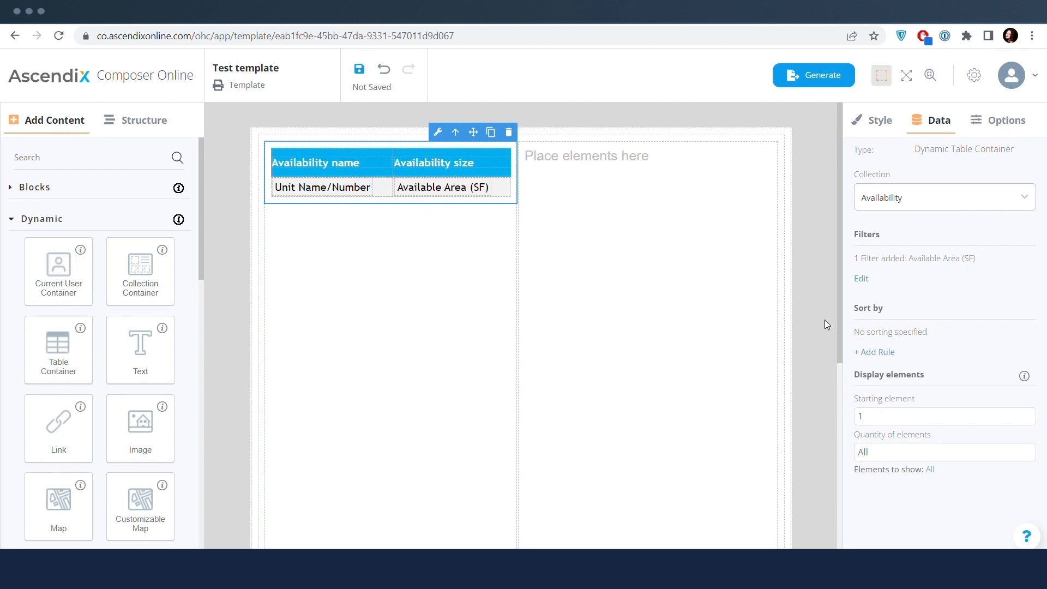
Step: Sort the availability table by Unit Name/Number from A to Z
{"action": "left_click", "coordinate": [875, 353]}
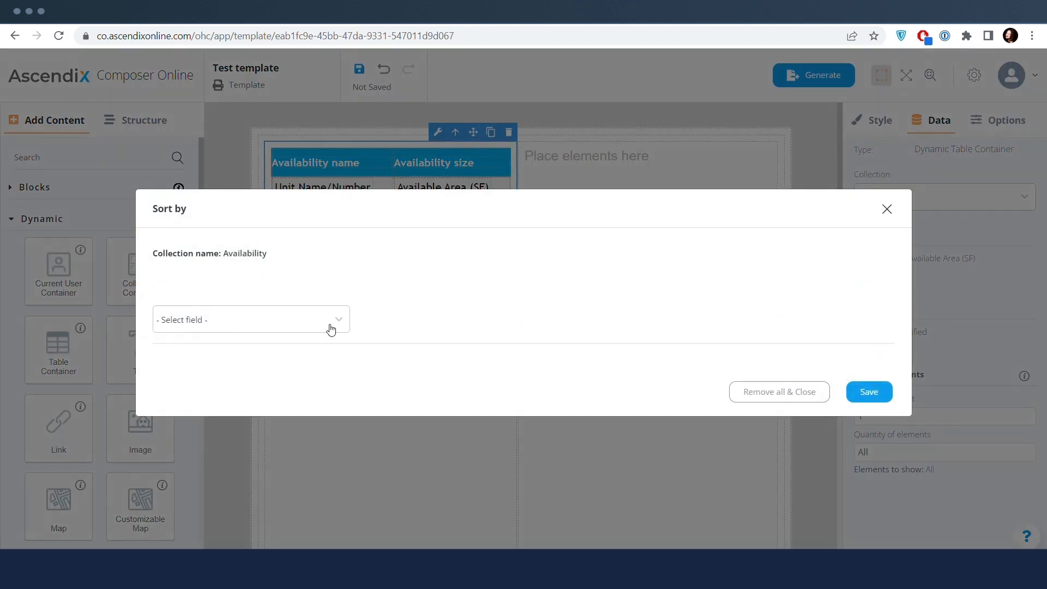
{"action": "left_click", "coordinate": [331, 329]}
{"action": "left_click", "coordinate": [293, 361]}
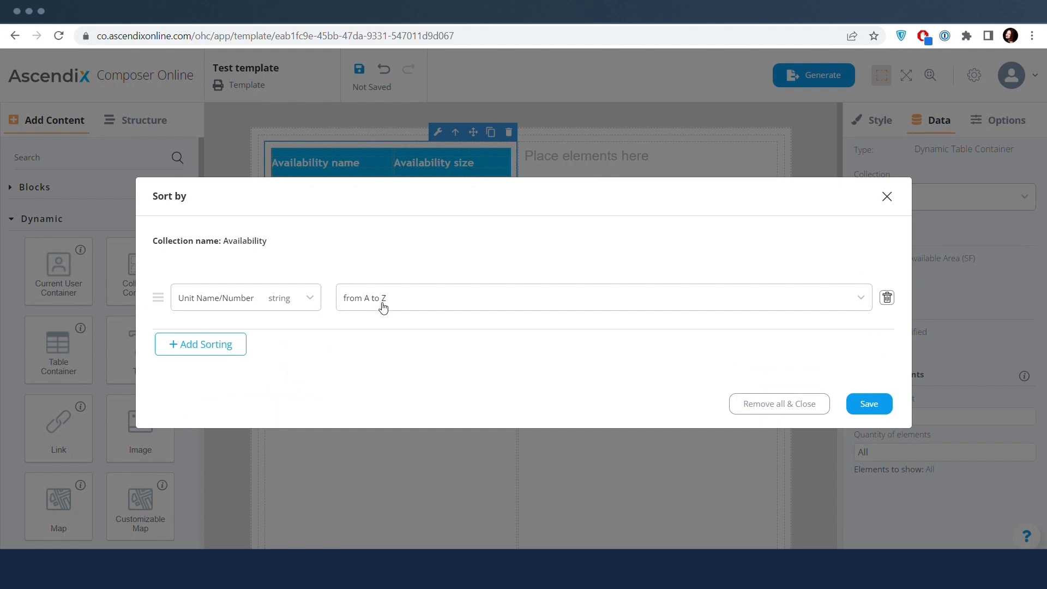
{"action": "left_click", "coordinate": [867, 406]}
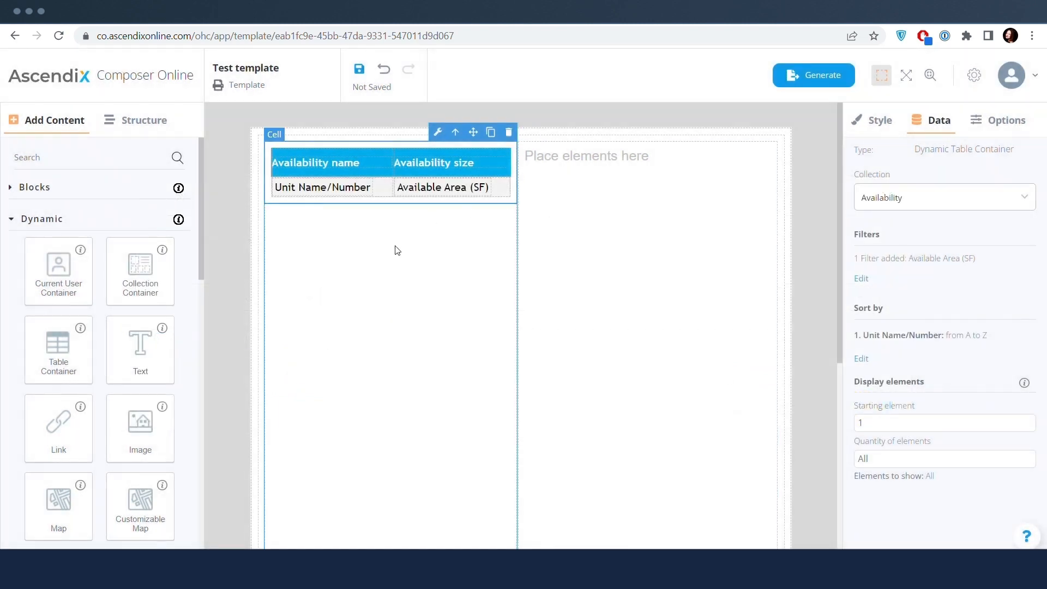
Step: Insert a static 2 Columns row below the availability table and set its padding to 0 px on all sides
{"action": "left_click", "coordinate": [34, 218]}
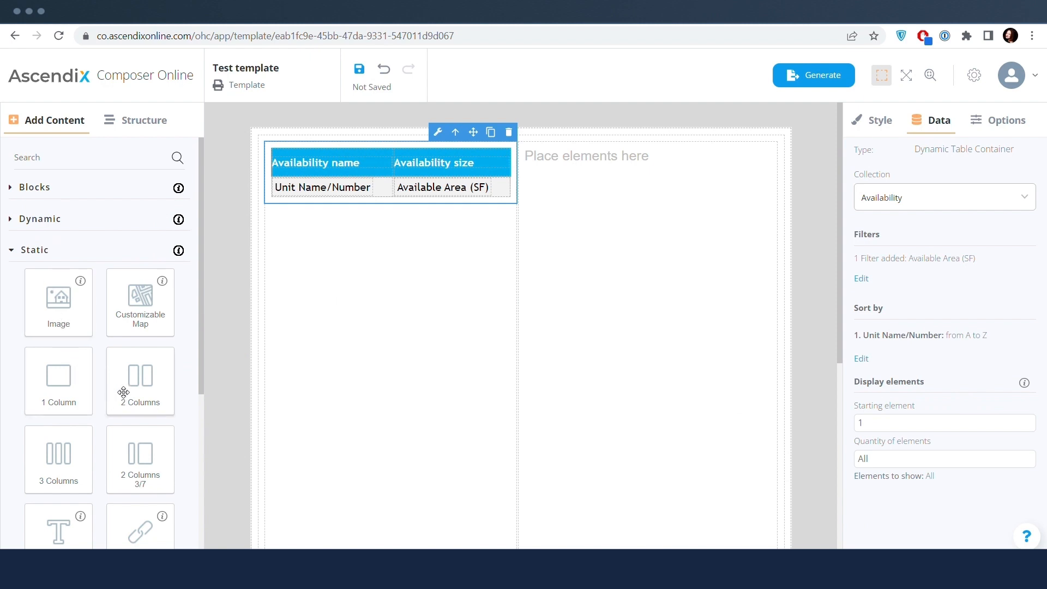
{"action": "left_click_drag", "start_coordinate": [140, 375], "coordinate": [331, 214]}
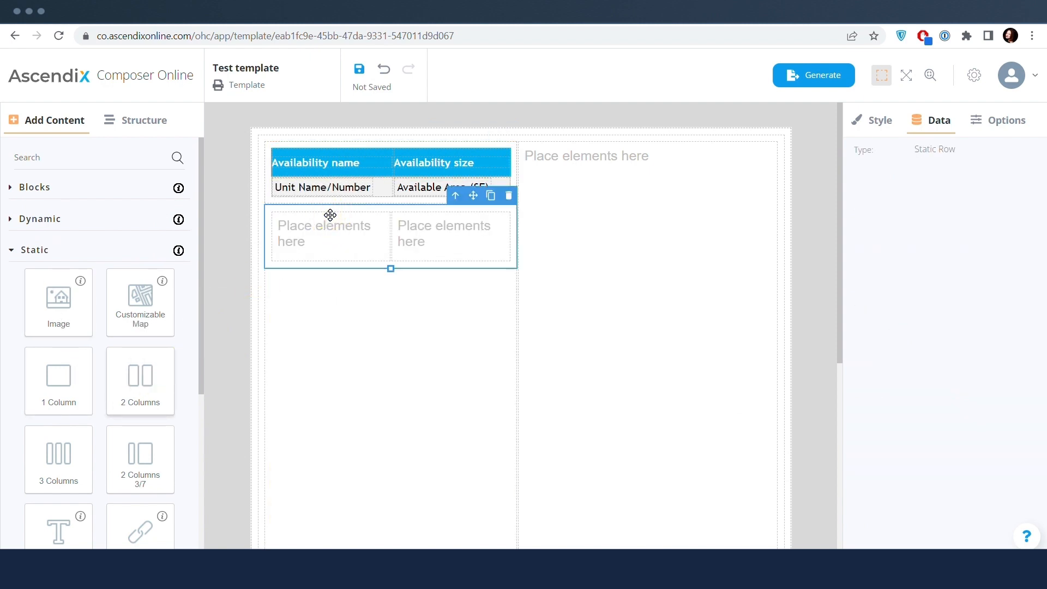
{"action": "left_click", "coordinate": [878, 121]}
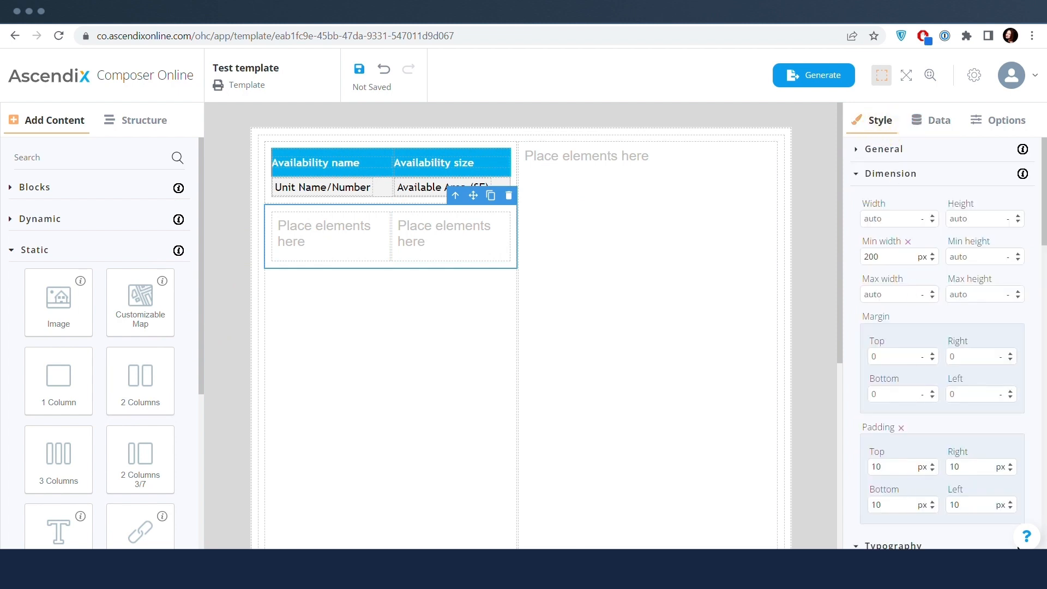
{"action": "left_click_drag", "start_coordinate": [882, 467], "coordinate": [846, 472]}
{"action": "type", "text": "0"}
{"action": "left_click_drag", "start_coordinate": [963, 467], "coordinate": [927, 467]}
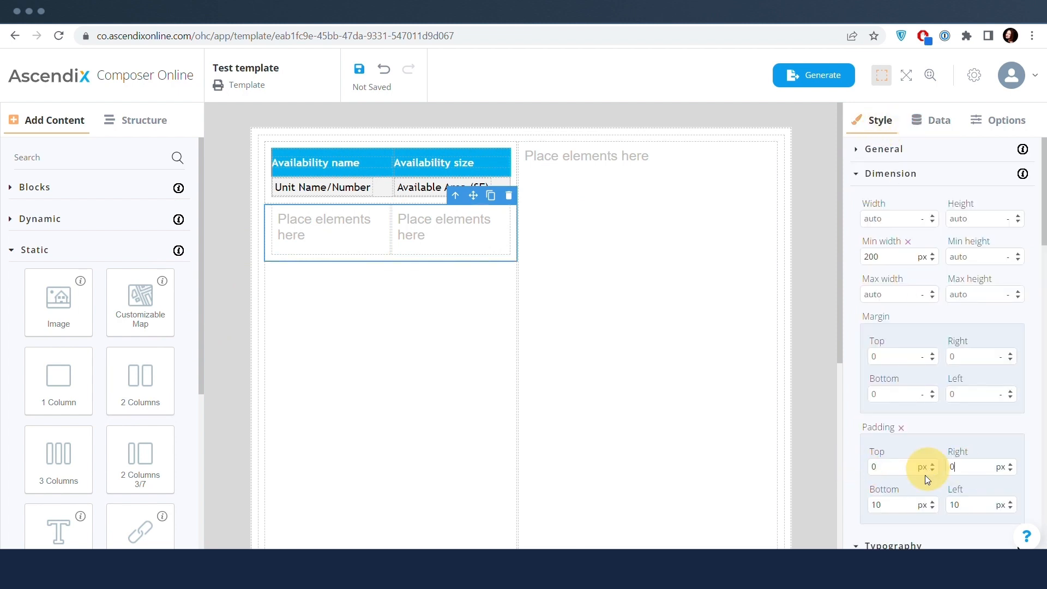
{"action": "type", "text": "0"}
{"action": "left_click_drag", "start_coordinate": [878, 505], "coordinate": [849, 507]}
{"action": "type", "text": "0"}
{"action": "left_click_drag", "start_coordinate": [962, 506], "coordinate": [935, 505]}
{"action": "type", "text": "0"}
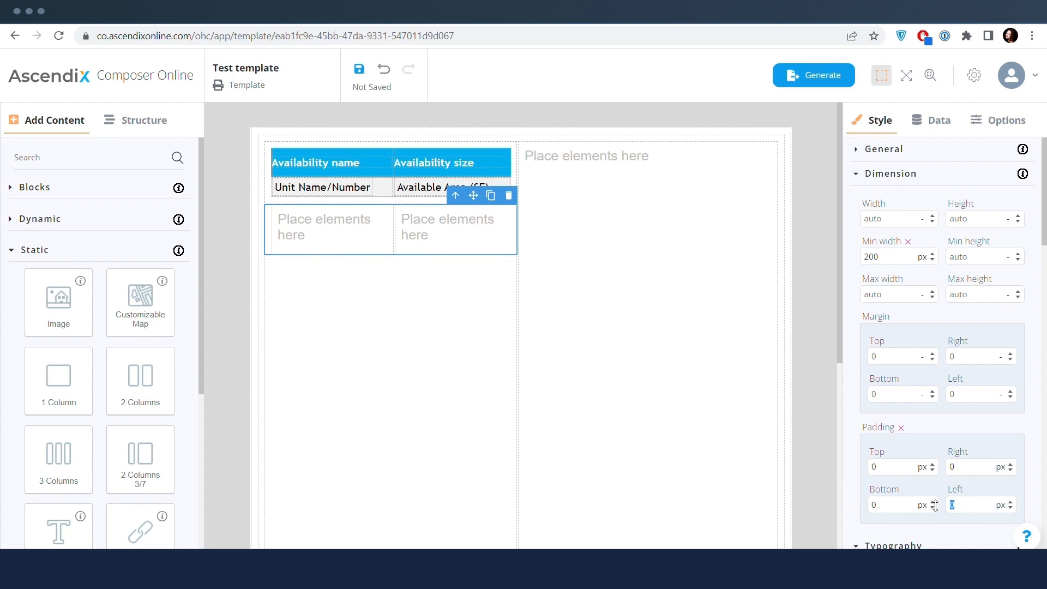
Step: Set the min height of both cells in the new two-column row to 0 px
{"action": "left_click", "coordinate": [358, 345]}
{"action": "left_click", "coordinate": [344, 245]}
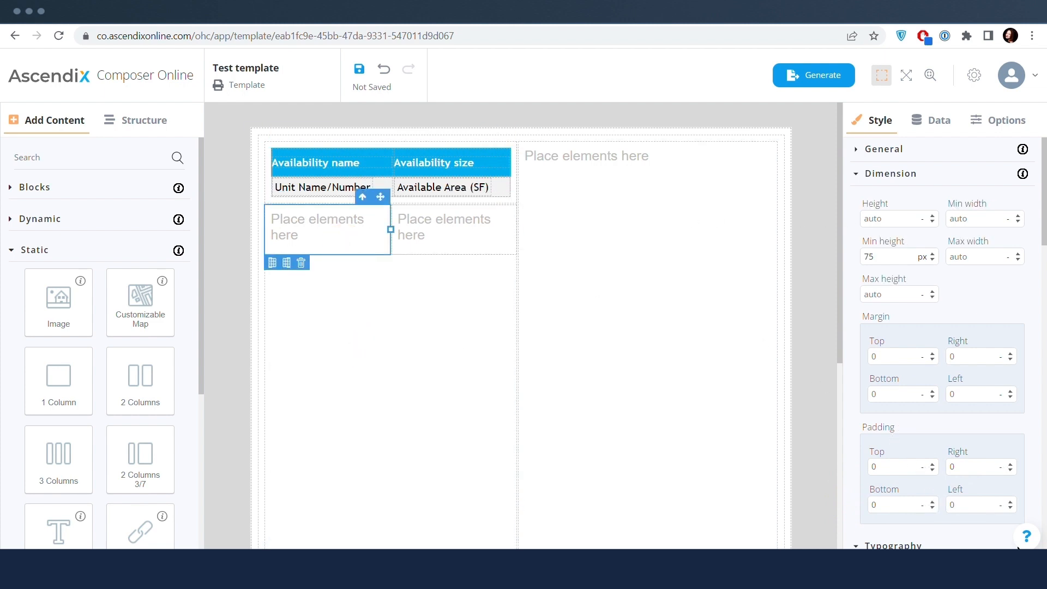
{"action": "left_click_drag", "start_coordinate": [879, 257], "coordinate": [825, 260]}
{"action": "type", "text": "0"}
{"action": "left_click", "coordinate": [461, 239]}
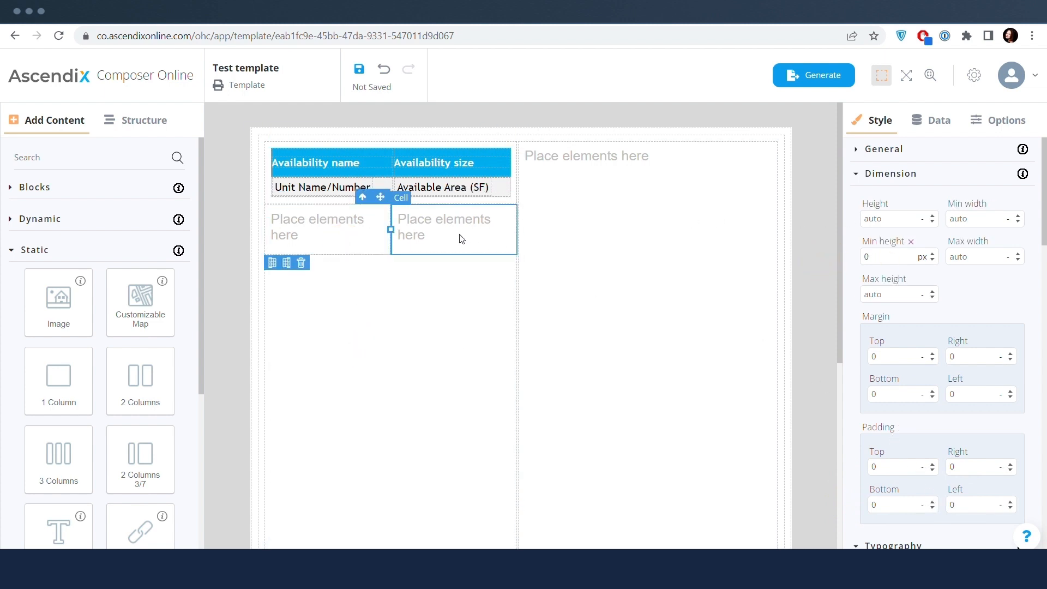
{"action": "left_click", "coordinate": [915, 260]}
{"action": "left_click", "coordinate": [875, 260]}
{"action": "left_click_drag", "start_coordinate": [875, 259], "coordinate": [849, 257]}
{"action": "type", "text": "0"}
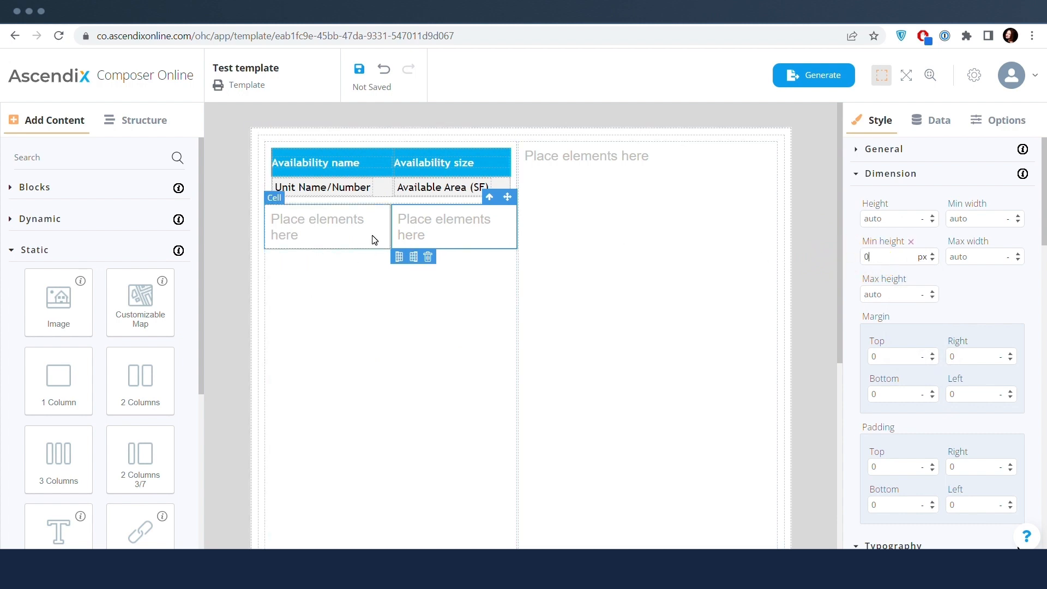
Step: Add a static text element reading Total to the first cell of the two-column row below the availability table
{"action": "left_click_drag", "start_coordinate": [60, 524], "coordinate": [319, 223]}
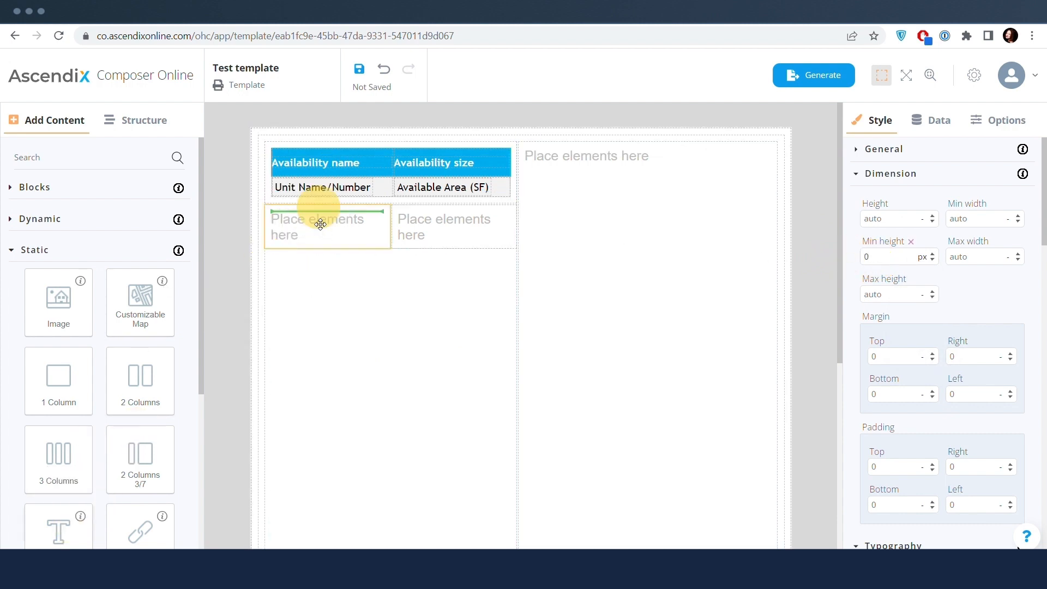
{"action": "key", "text": "ctrl+a"}
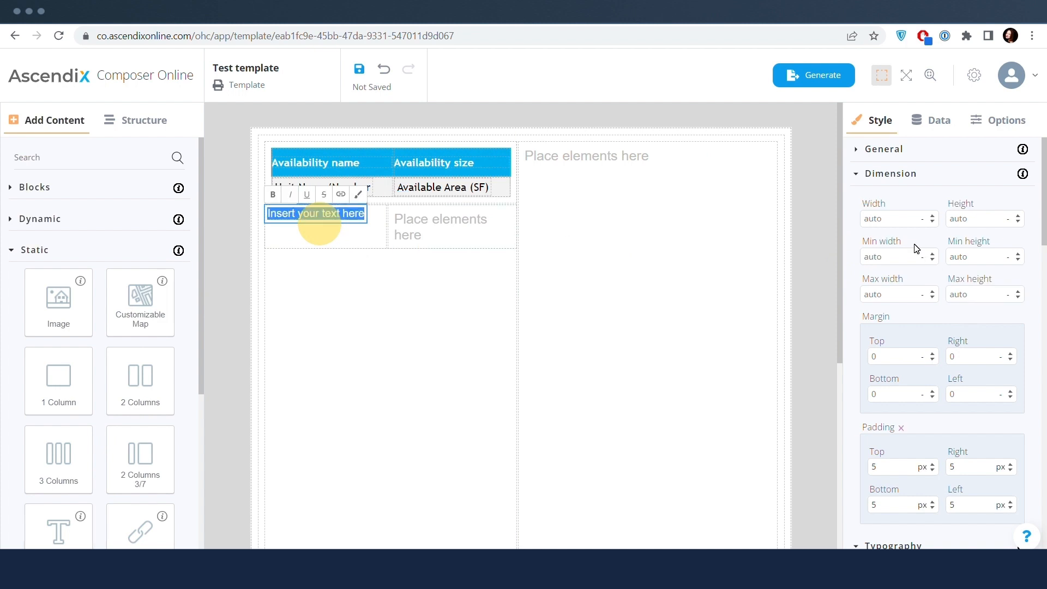
{"action": "type", "text": "T"}
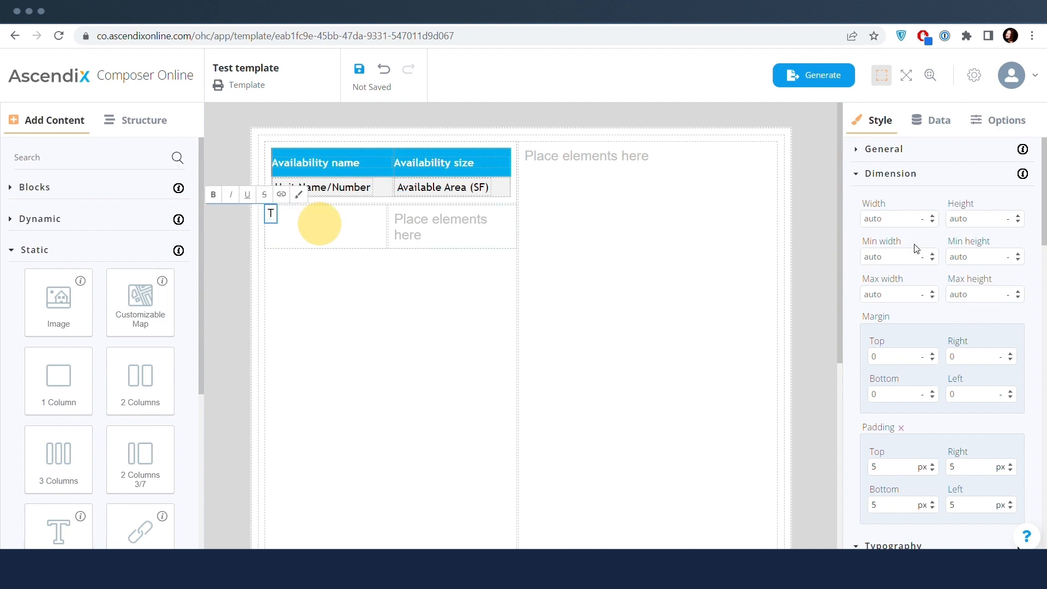
{"action": "type", "text": "otal"}
{"action": "left_click", "coordinate": [451, 335]}
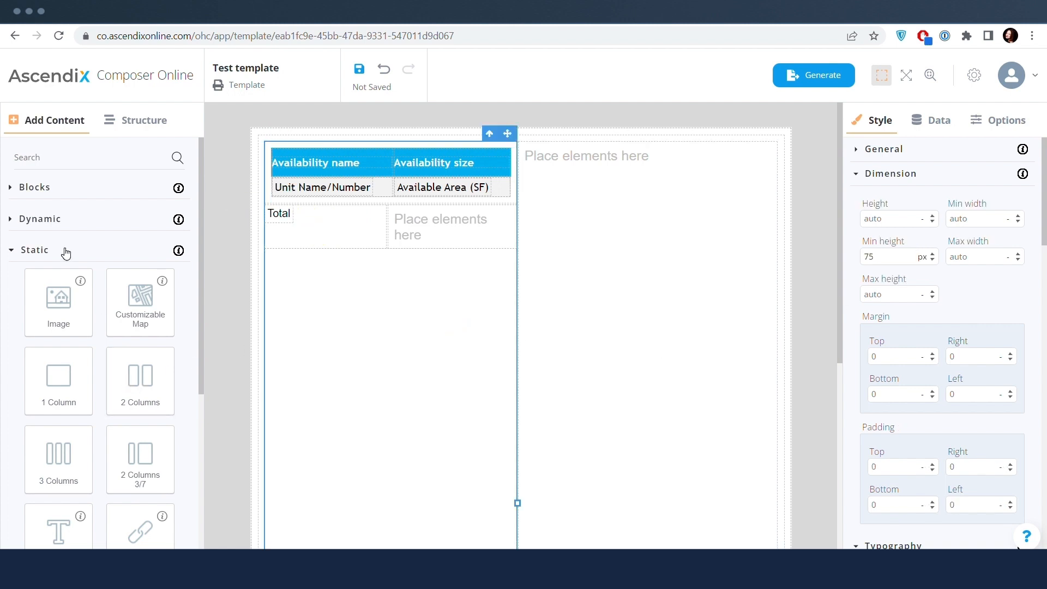
Step: Add a dynamic Aggregation element to the second cell beside Total and bind it to the Availability collection
{"action": "left_click", "coordinate": [55, 219]}
{"action": "scroll", "coordinate": [85, 362], "scroll_direction": "down", "scroll_amount": 4}
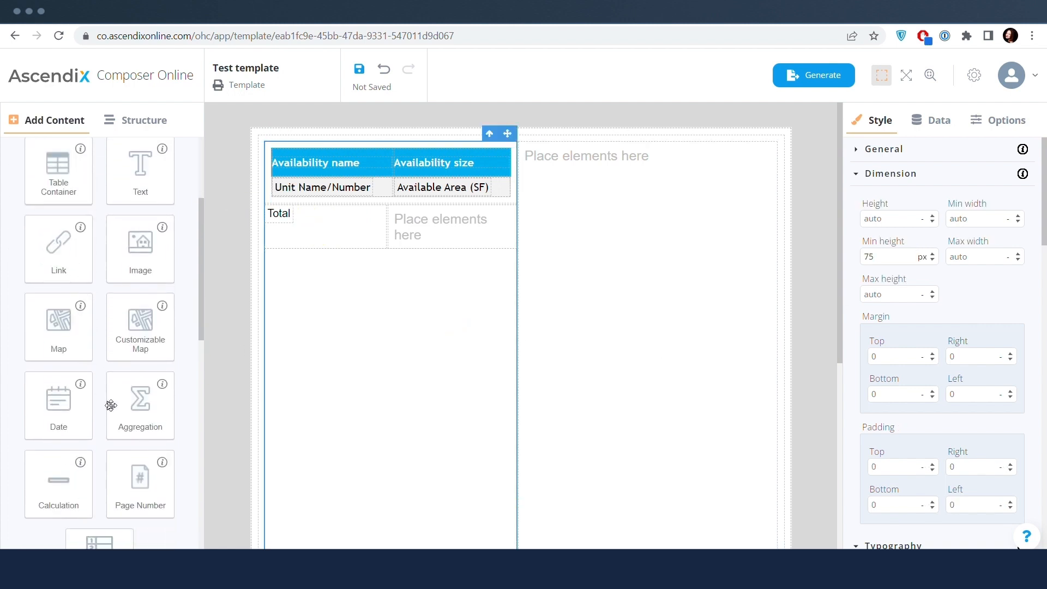
{"action": "left_click_drag", "start_coordinate": [110, 405], "coordinate": [436, 218]}
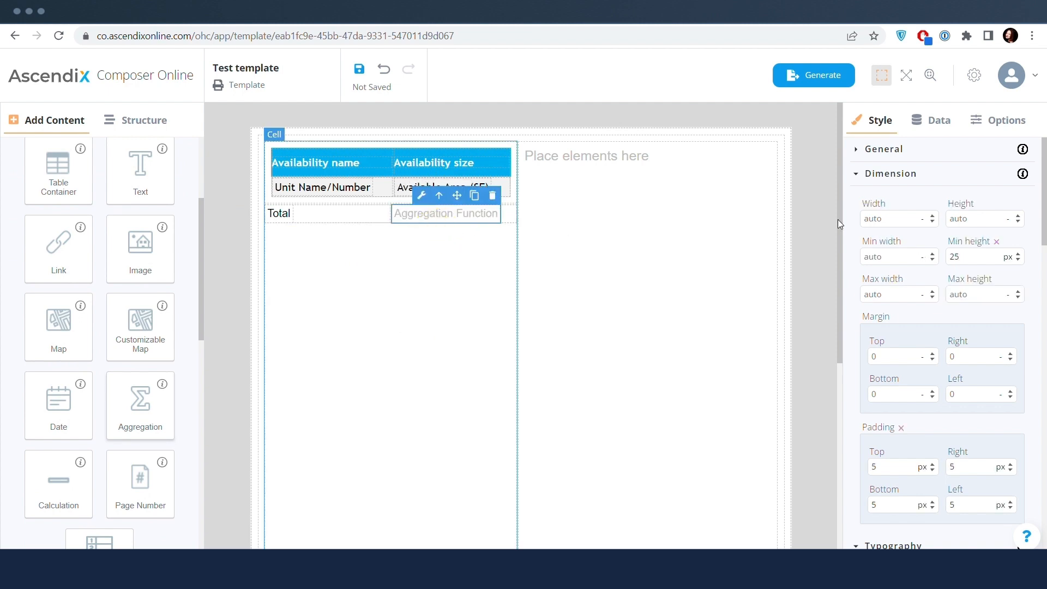
{"action": "left_click", "coordinate": [944, 134]}
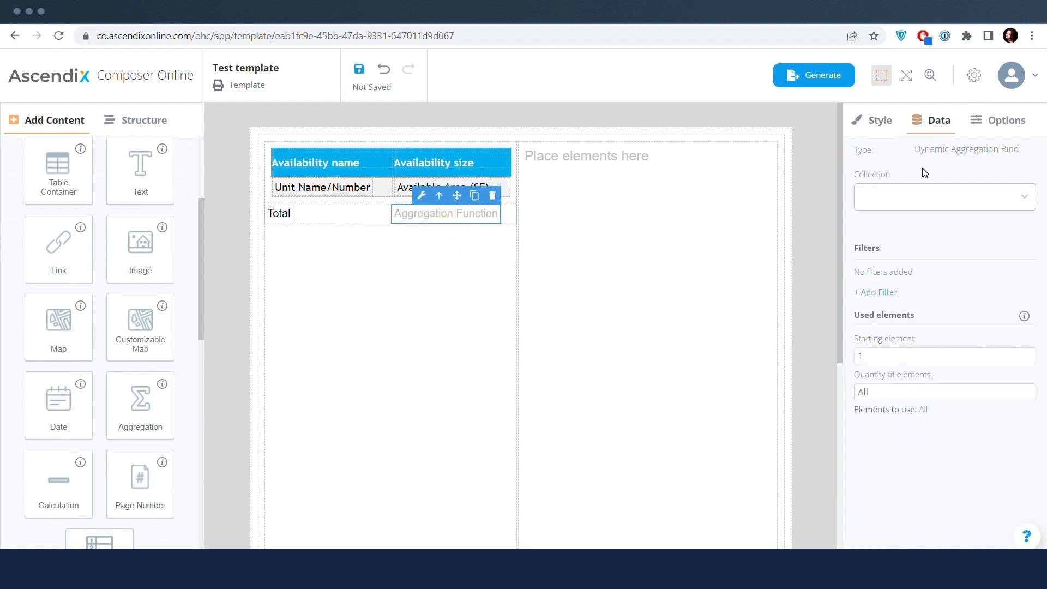
{"action": "left_click", "coordinate": [918, 203]}
{"action": "type", "text": "av"}
{"action": "left_click", "coordinate": [901, 259]}
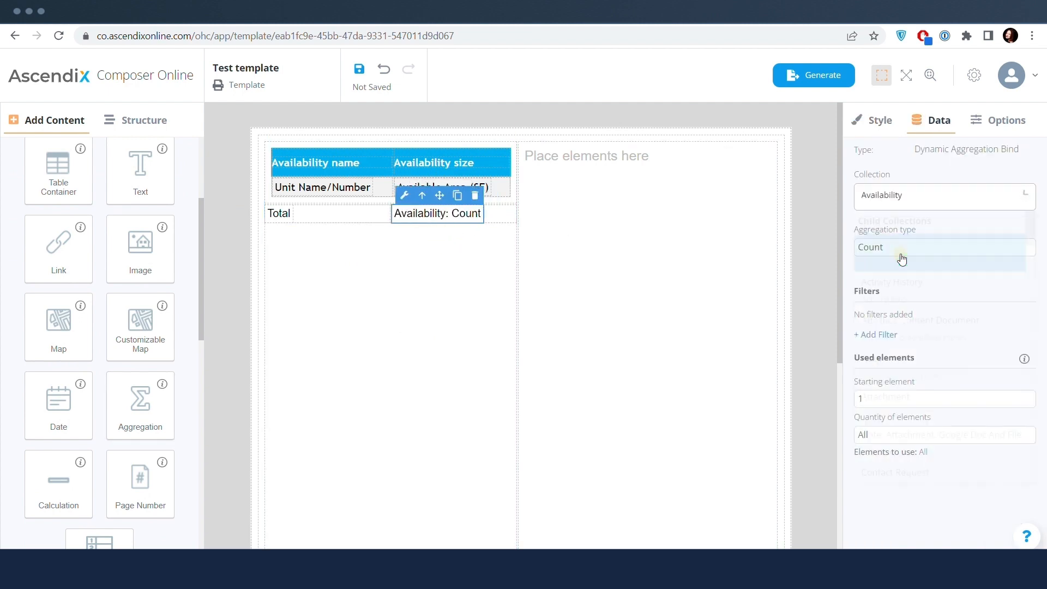
Step: Set the aggregation type to Sum and map it to the Available Area (SF) field
{"action": "left_click", "coordinate": [900, 246]}
{"action": "left_click", "coordinate": [889, 274]}
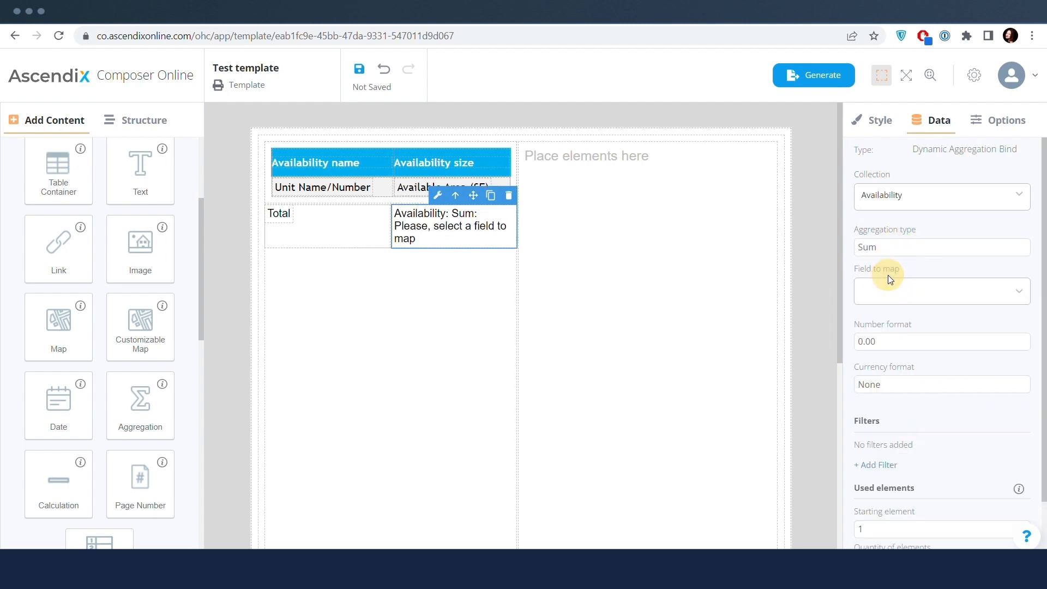
{"action": "left_click", "coordinate": [901, 292]}
{"action": "type", "text": "av"}
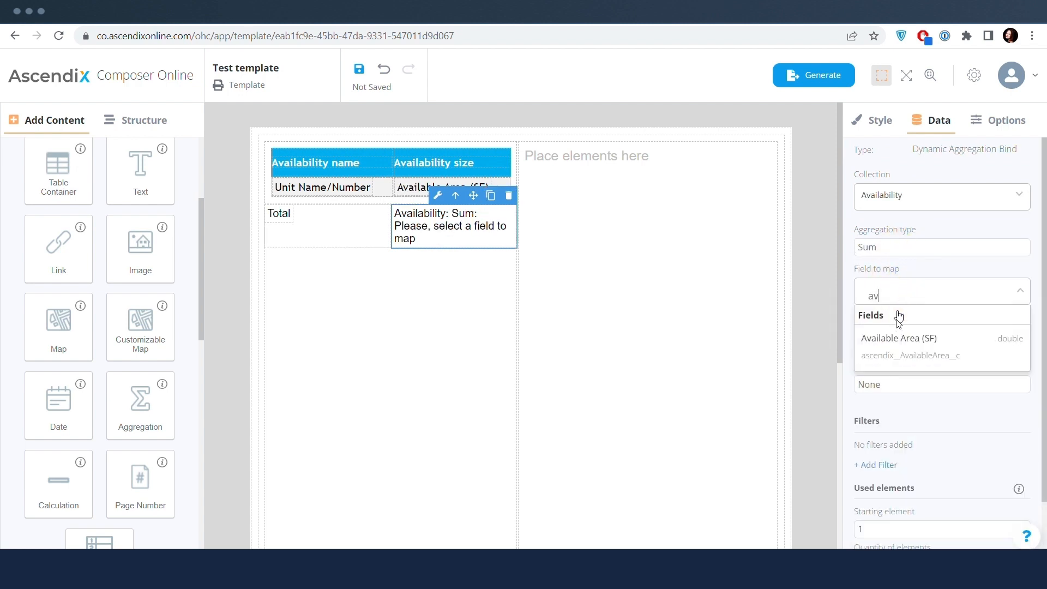
{"action": "left_click", "coordinate": [898, 337]}
{"action": "left_click", "coordinate": [895, 343]}
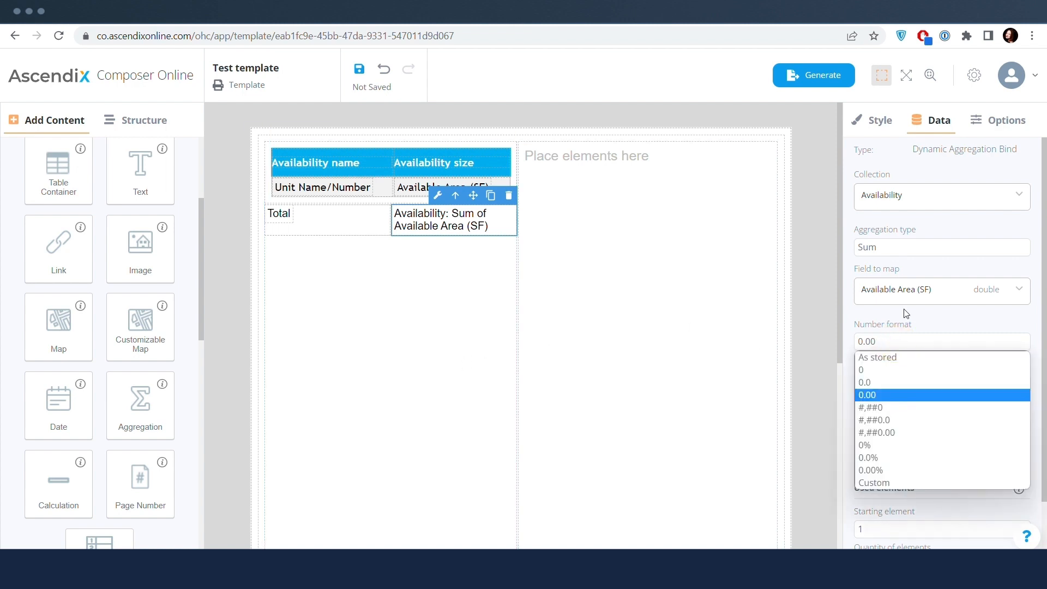
{"action": "left_click", "coordinate": [399, 318]}
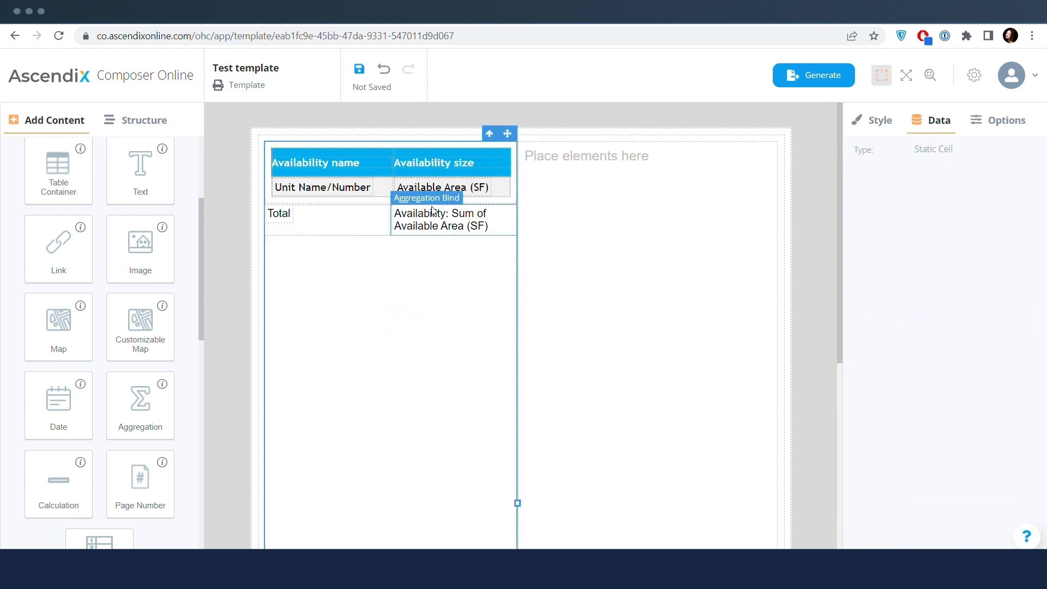
Step: Limit the availability table to 7 displayed elements and open the aggregation's quantity of elements for editing
{"action": "left_click", "coordinate": [435, 145]}
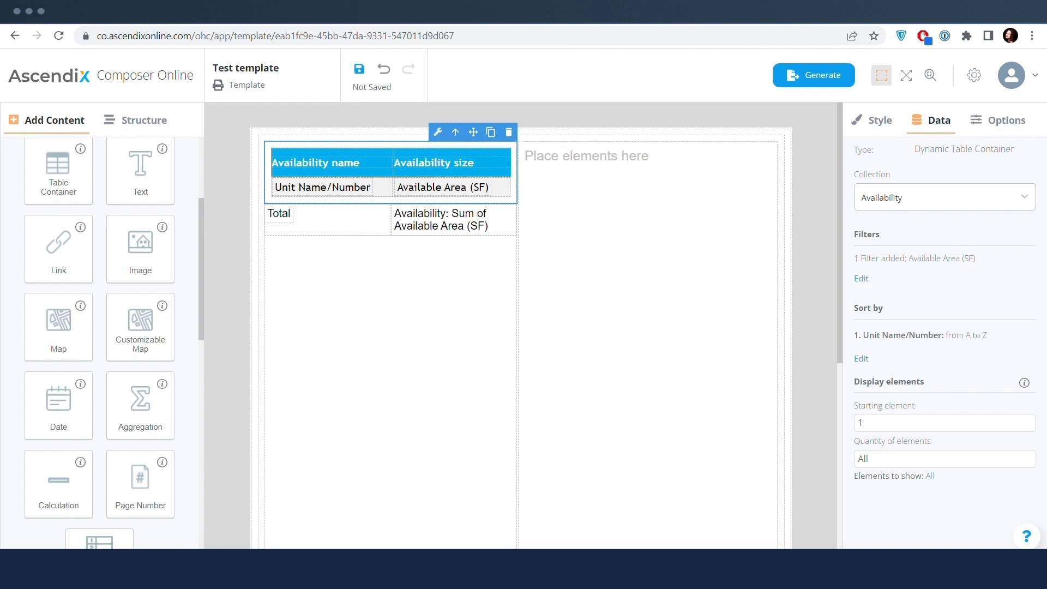
{"action": "left_click", "coordinate": [885, 458]}
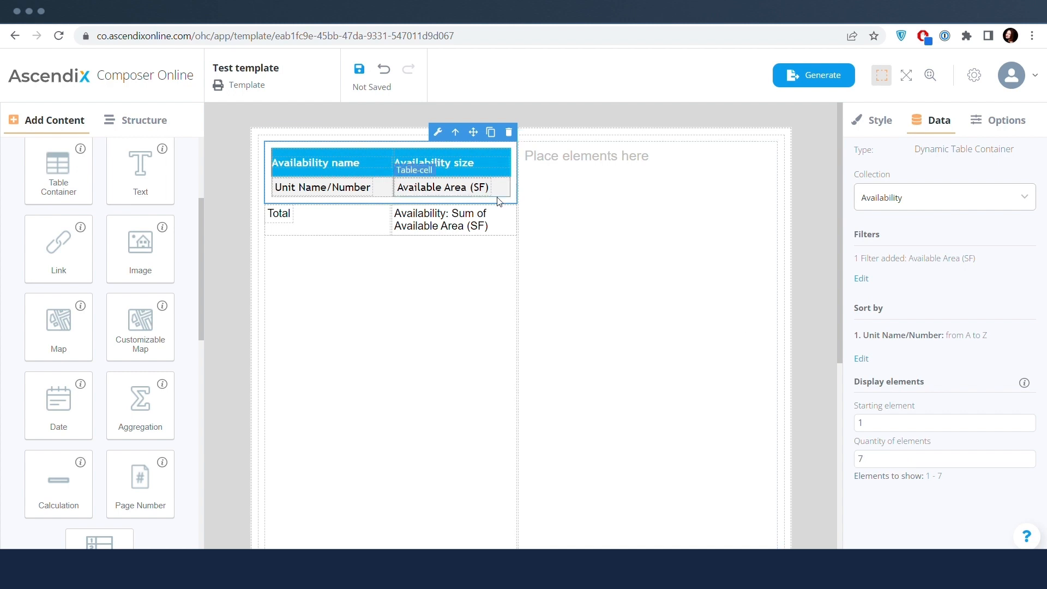
{"action": "left_click", "coordinate": [465, 220]}
{"action": "scroll", "coordinate": [900, 479], "scroll_direction": "down", "scroll_amount": 2}
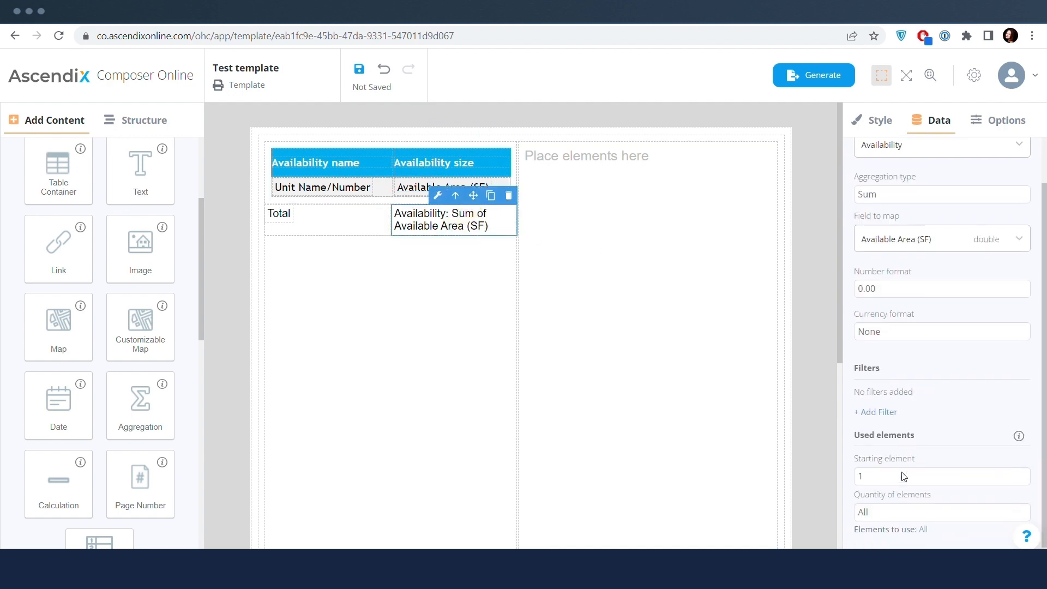
{"action": "left_click", "coordinate": [888, 501]}
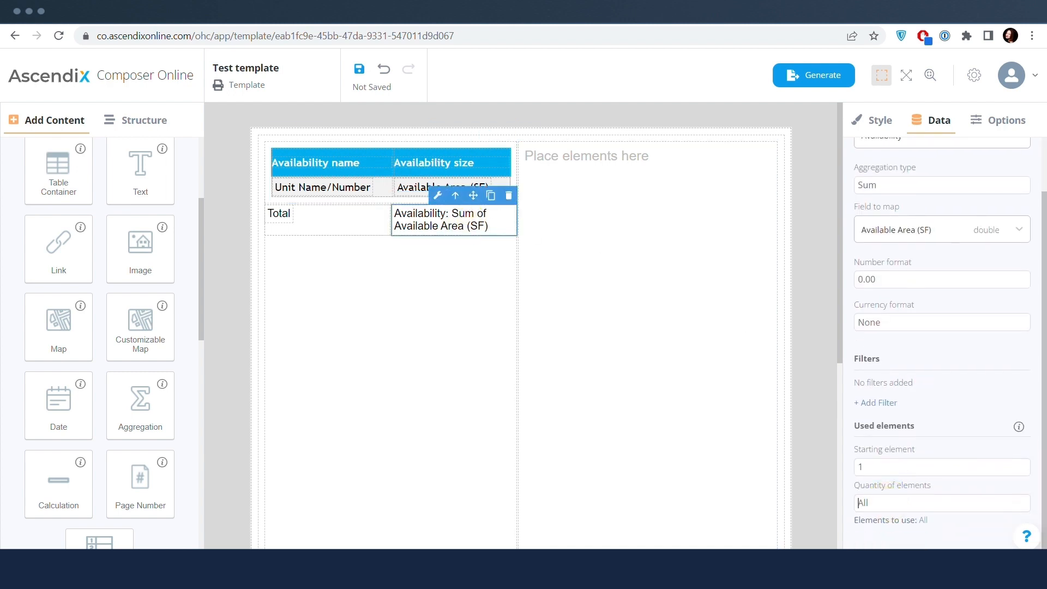
{"action": "left_click", "coordinate": [480, 302]}
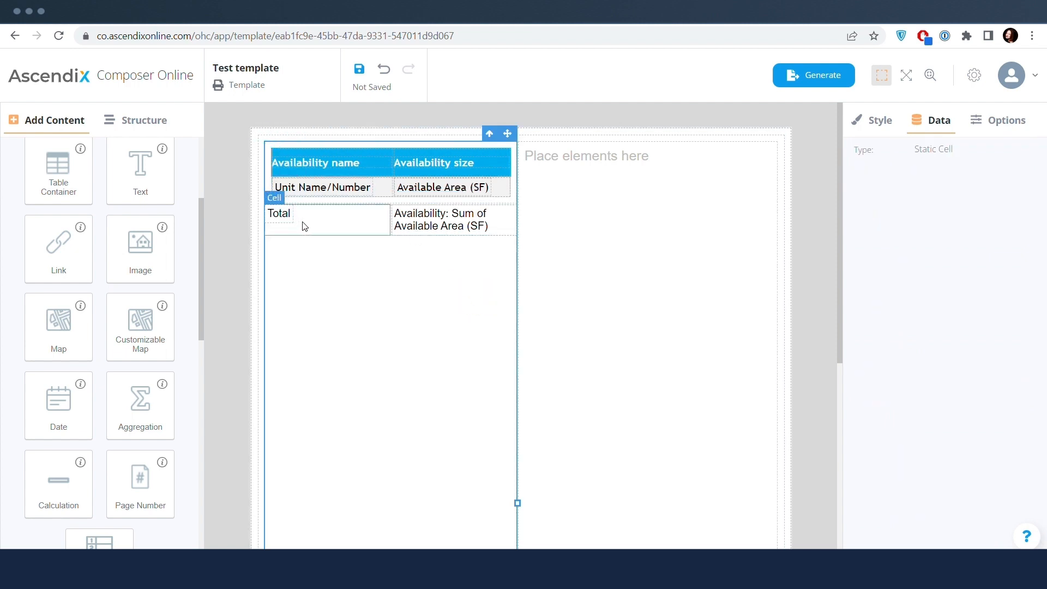
Step: Set the availability table container's padding to 0 px on all four sides
{"action": "left_click", "coordinate": [336, 146]}
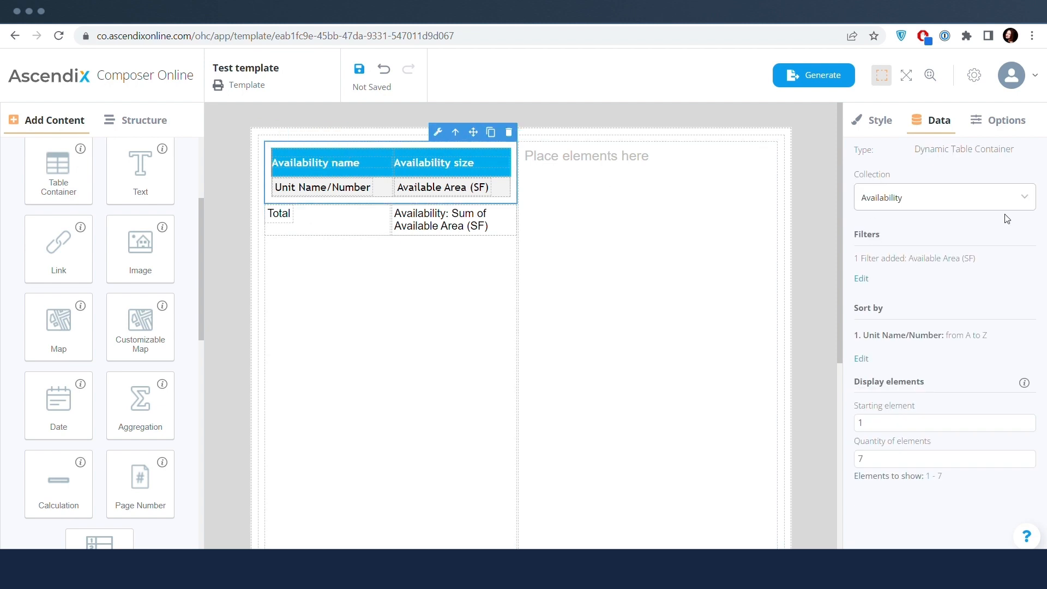
{"action": "left_click", "coordinate": [864, 125]}
{"action": "left_click_drag", "start_coordinate": [889, 445], "coordinate": [848, 446]}
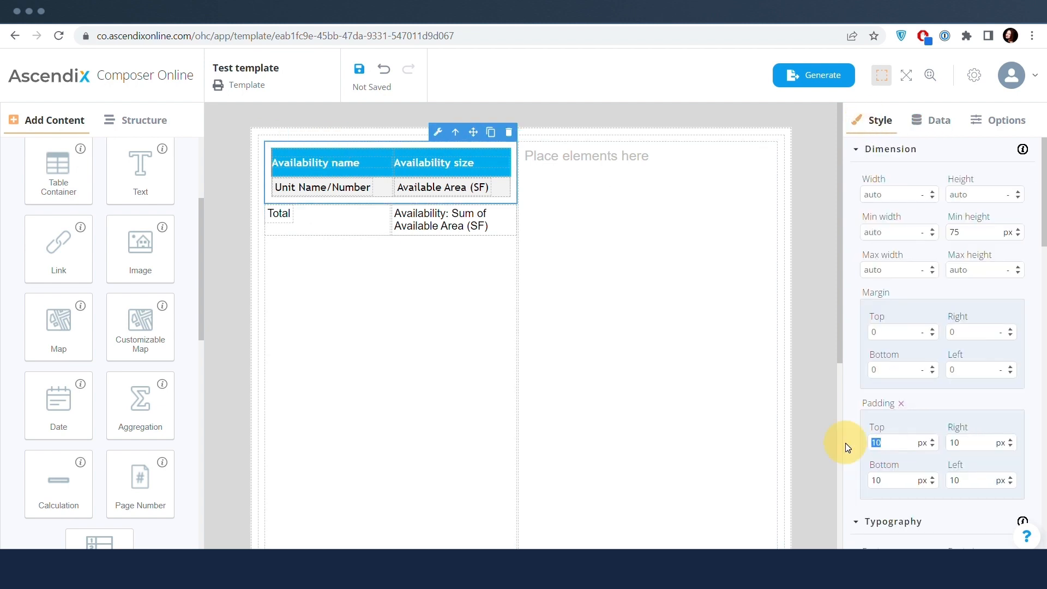
{"action": "type", "text": "0"}
{"action": "left_click_drag", "start_coordinate": [962, 443], "coordinate": [946, 444]}
{"action": "type", "text": "0"}
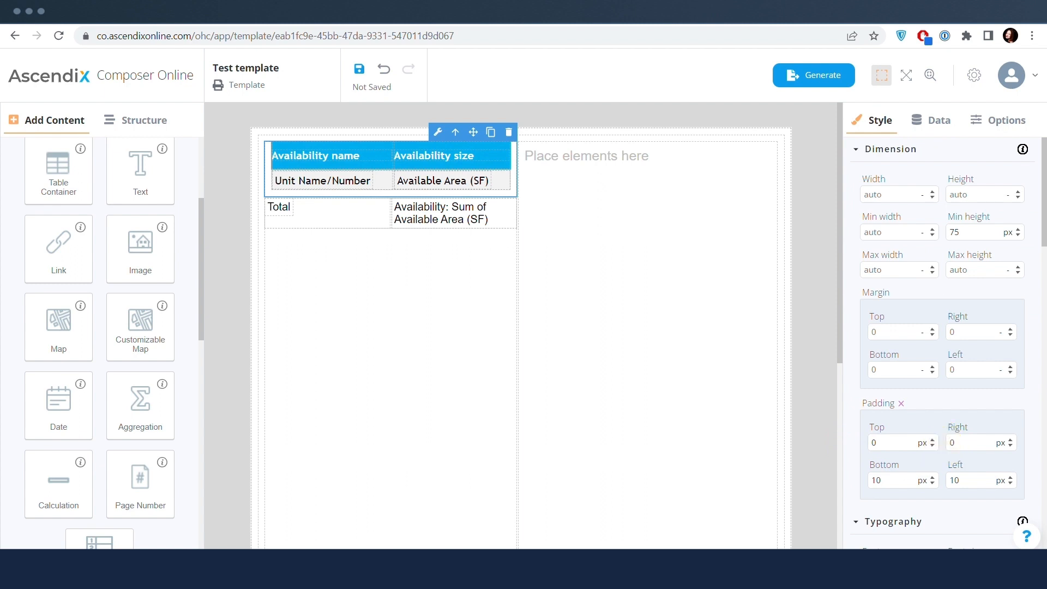
{"action": "left_click_drag", "start_coordinate": [888, 480], "coordinate": [861, 482]}
{"action": "type", "text": "0"}
{"action": "key", "text": "Tab"}
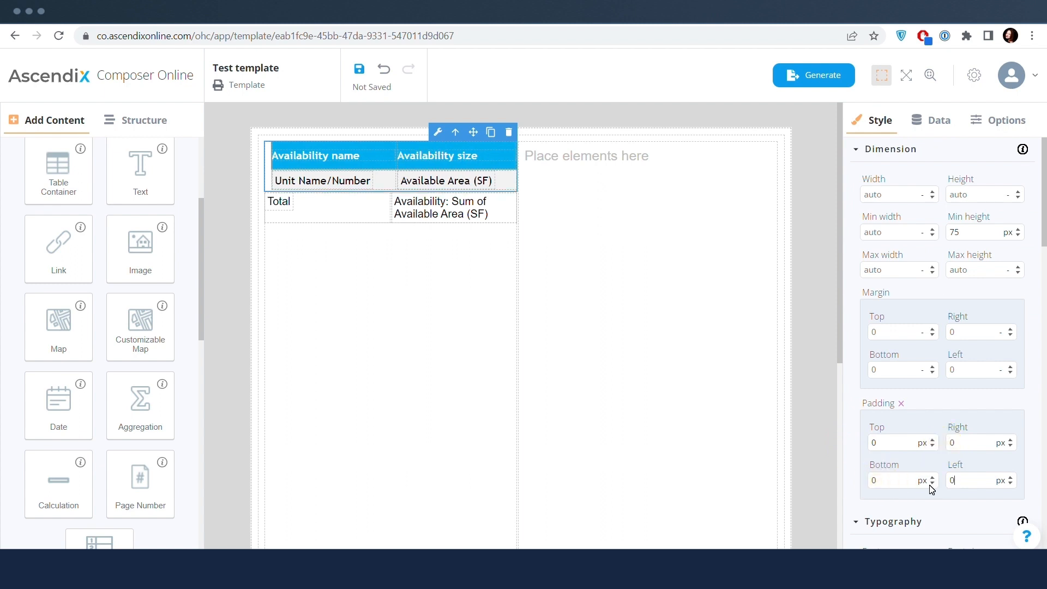
{"action": "type", "text": "0"}
Step: Give the table's Available Area (SF) field a Custom number format with 0 decimal digits and SF after the number
{"action": "left_click", "coordinate": [468, 182]}
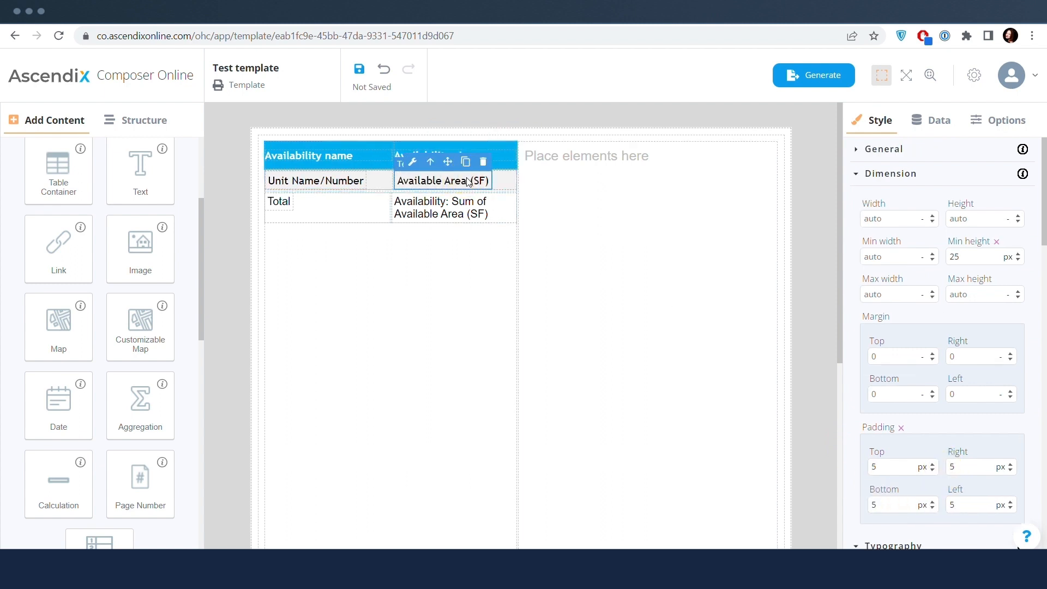
{"action": "left_click", "coordinate": [937, 121]}
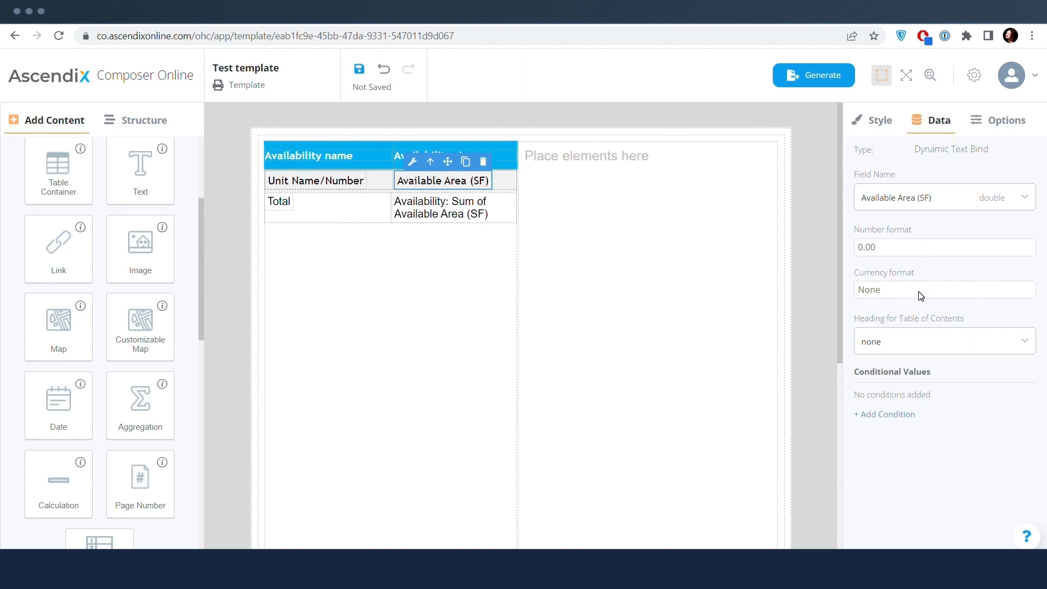
{"action": "left_click", "coordinate": [895, 246]}
{"action": "left_click", "coordinate": [892, 387]}
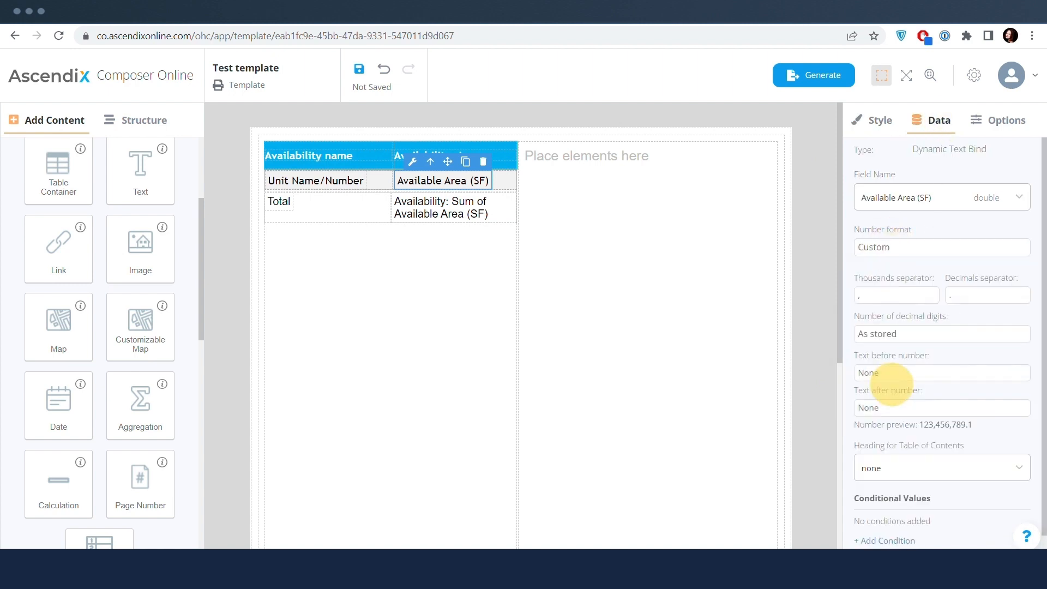
{"action": "left_click", "coordinate": [898, 339]}
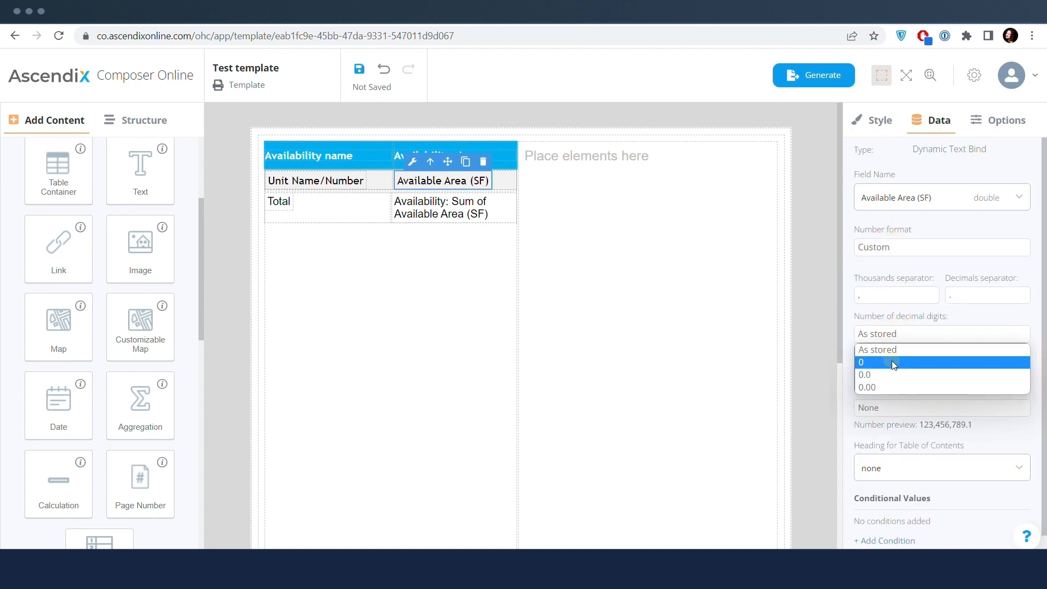
{"action": "left_click", "coordinate": [893, 362]}
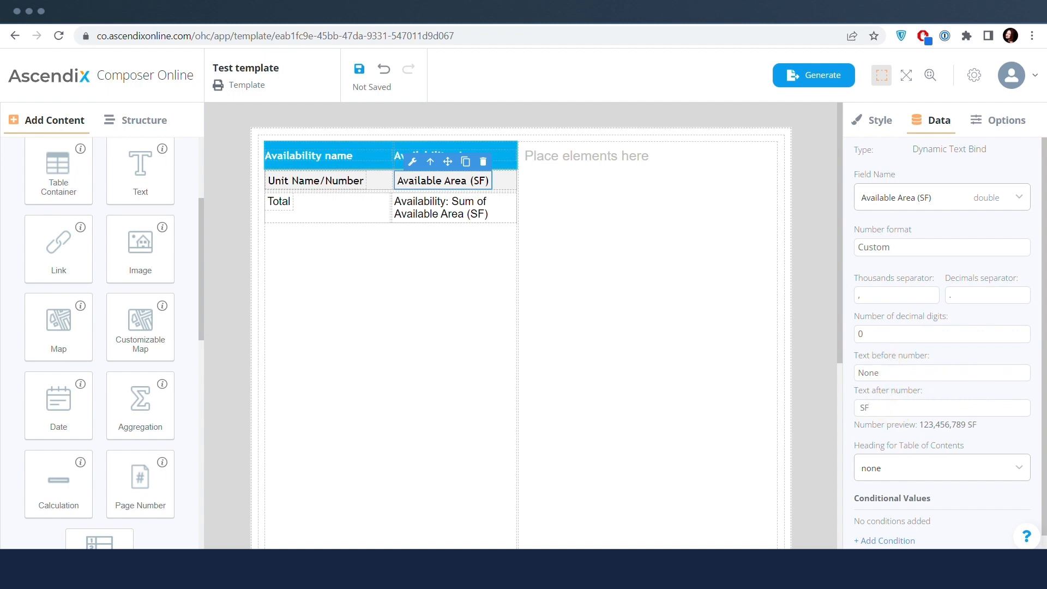
Step: Give the aggregation beside Total a Custom number format with 0 decimal digits and SF after the number, and save the template
{"action": "left_click", "coordinate": [422, 202]}
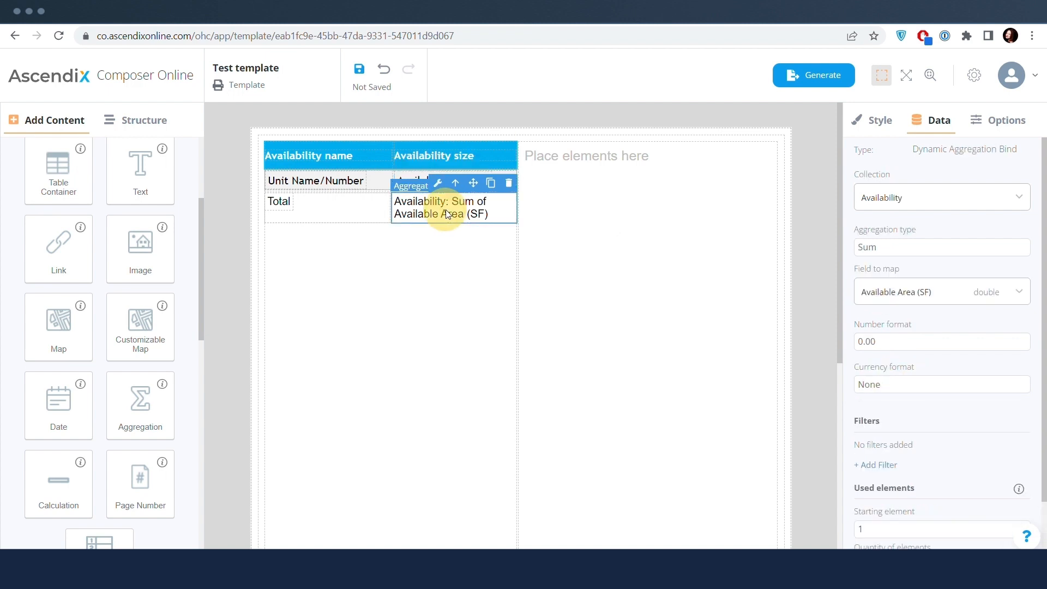
{"action": "left_click", "coordinate": [898, 347]}
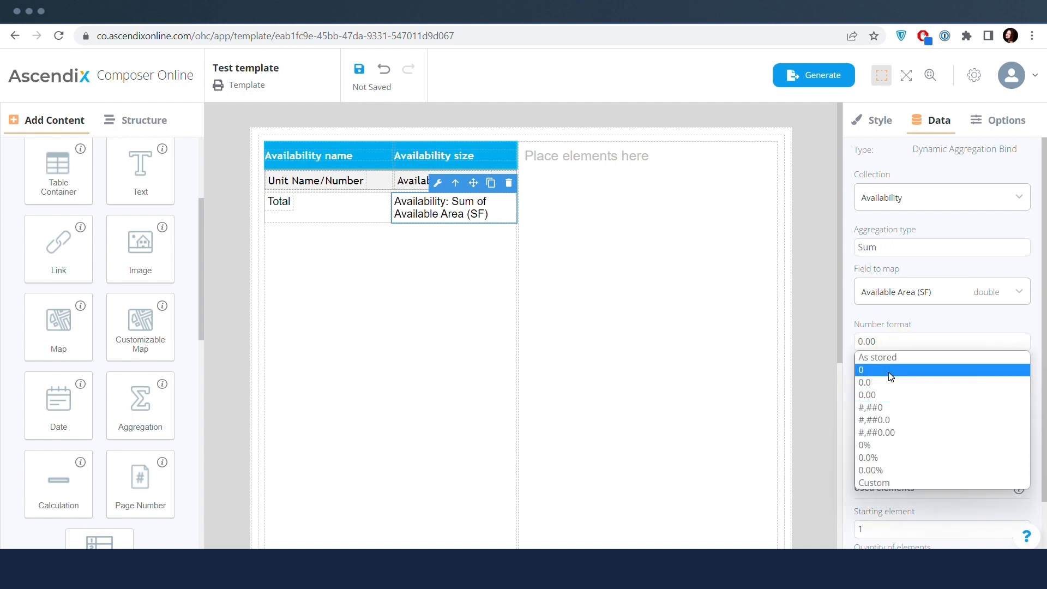
{"action": "left_click", "coordinate": [890, 370]}
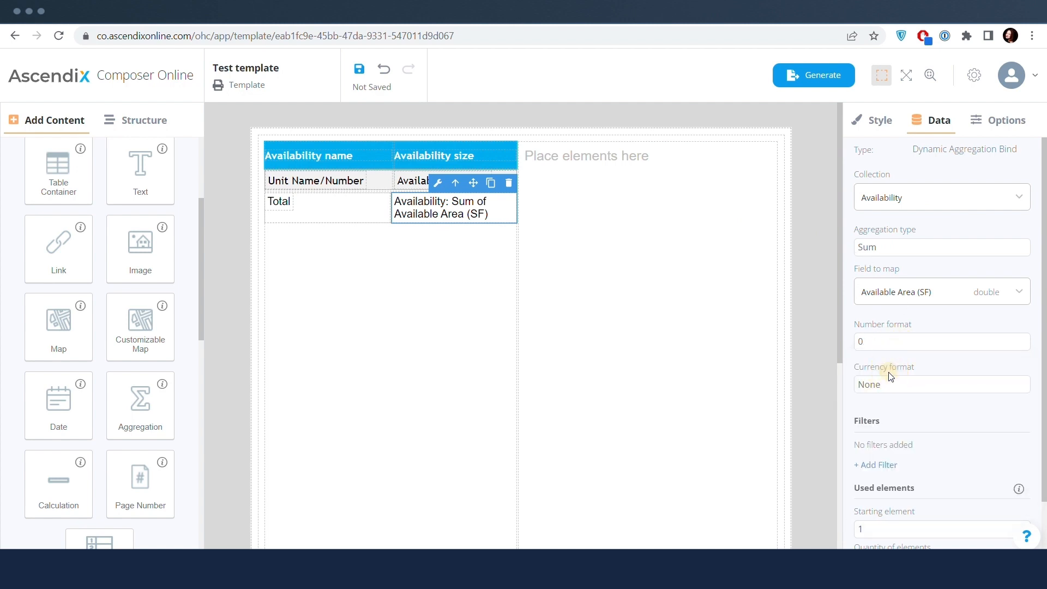
{"action": "left_click", "coordinate": [889, 343]}
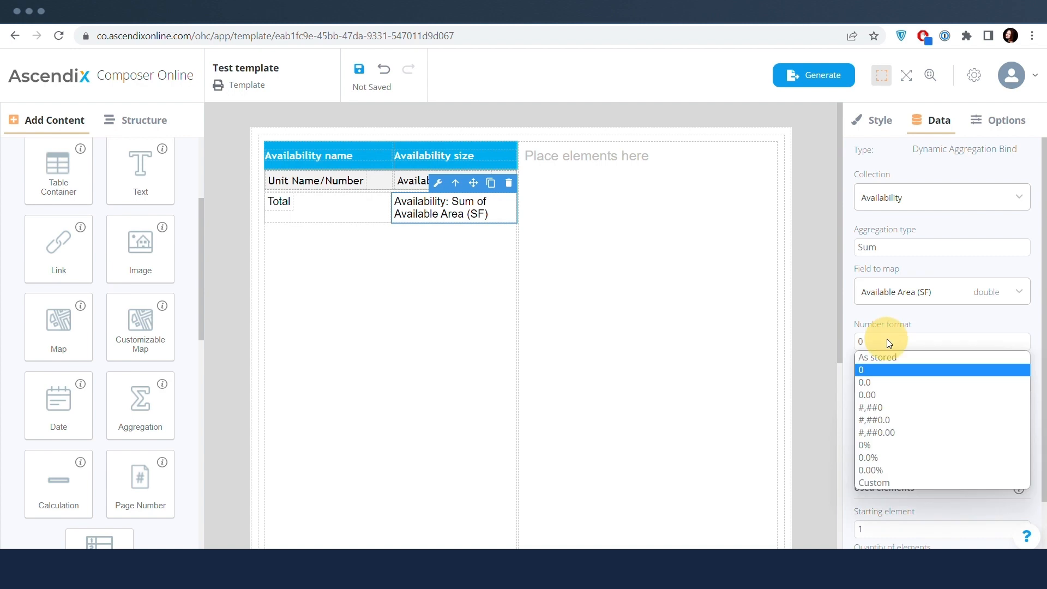
{"action": "left_click", "coordinate": [883, 480]}
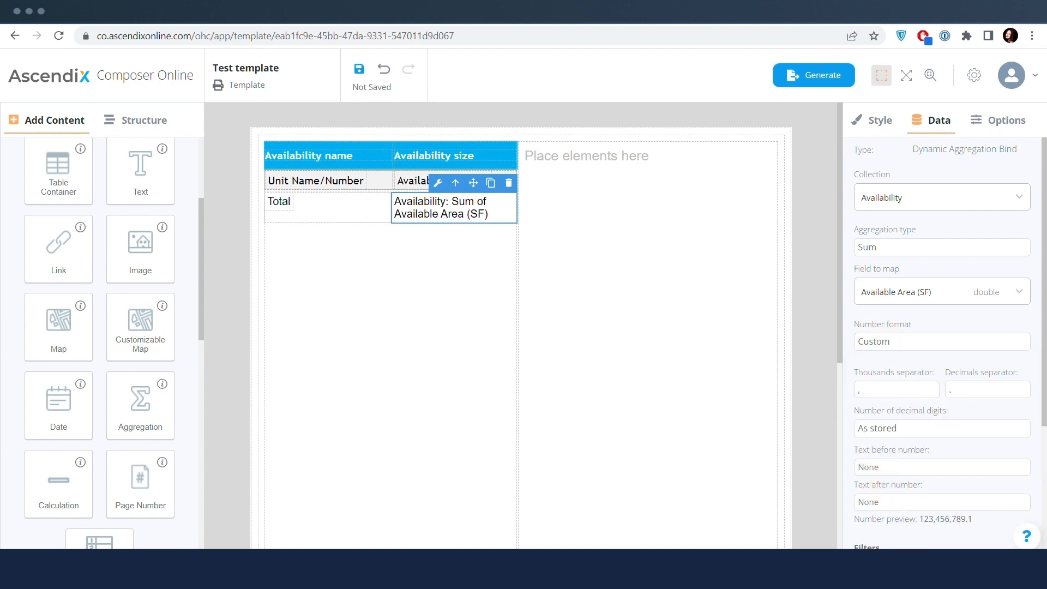
{"action": "left_click", "coordinate": [893, 433]}
{"action": "left_click", "coordinate": [887, 450]}
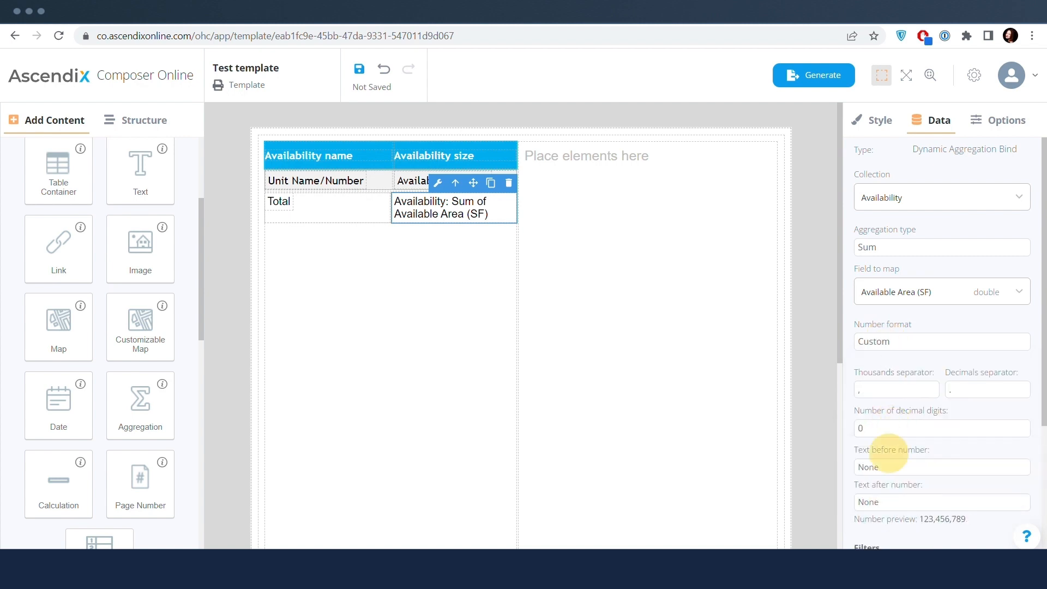
{"action": "left_click", "coordinate": [891, 502]}
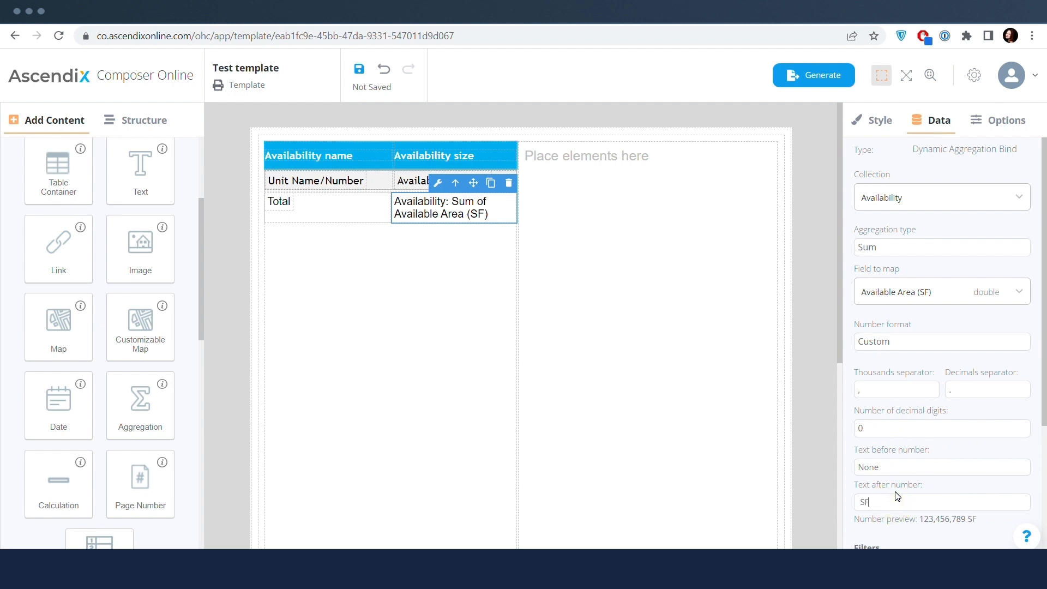
{"action": "left_click", "coordinate": [360, 73]}
Step: Set the Display of the Total text's table cell to Flex and align its content vertically to the center
{"action": "left_click", "coordinate": [440, 304]}
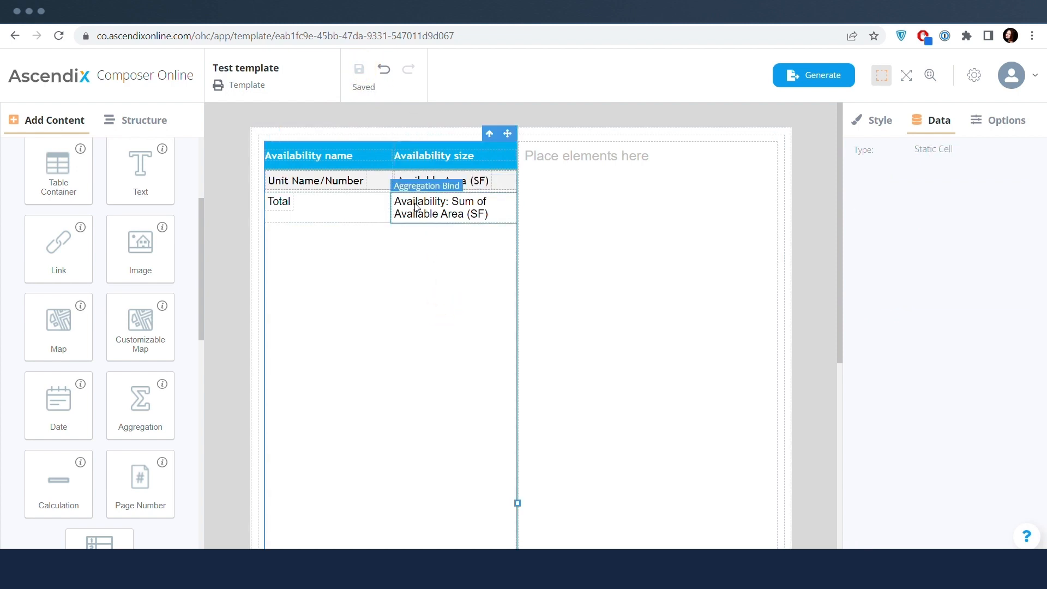
{"action": "left_click", "coordinate": [334, 210]}
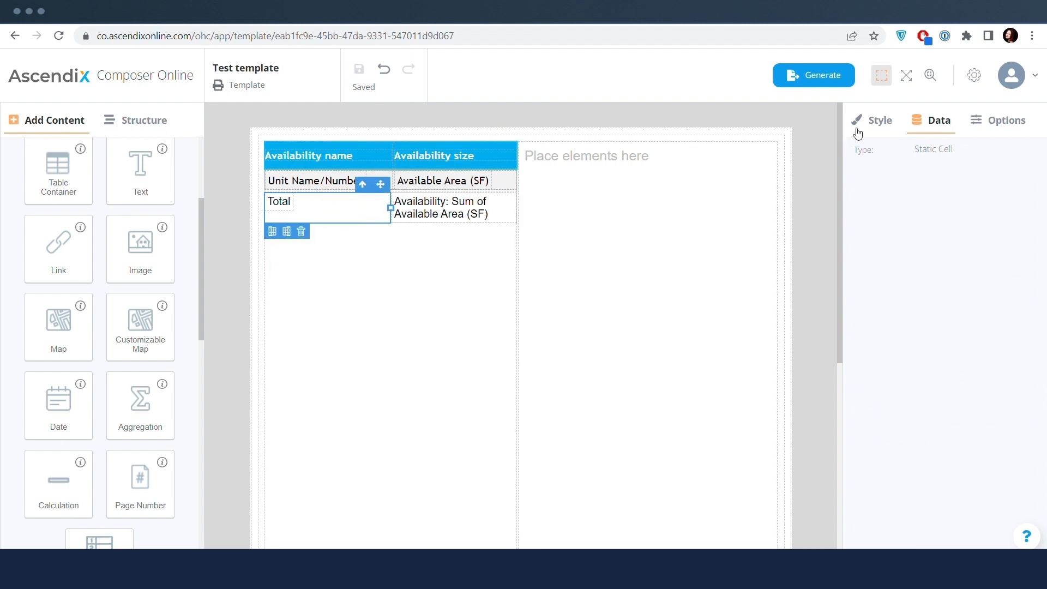
{"action": "left_click", "coordinate": [888, 123]}
{"action": "left_click", "coordinate": [899, 149]}
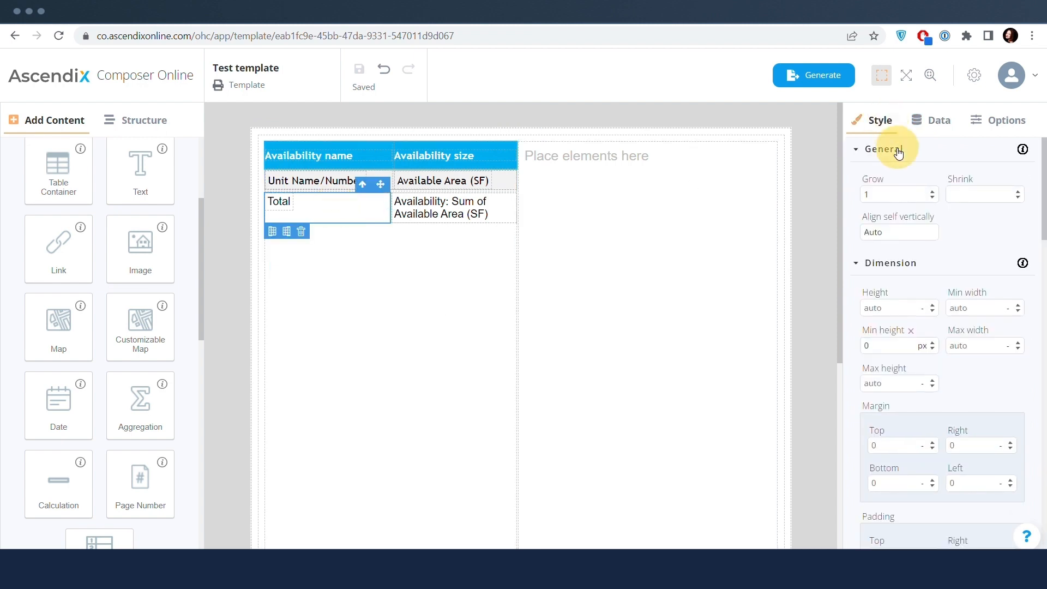
{"action": "left_click", "coordinate": [900, 147]}
{"action": "left_click", "coordinate": [889, 173]}
{"action": "left_click", "coordinate": [887, 201]}
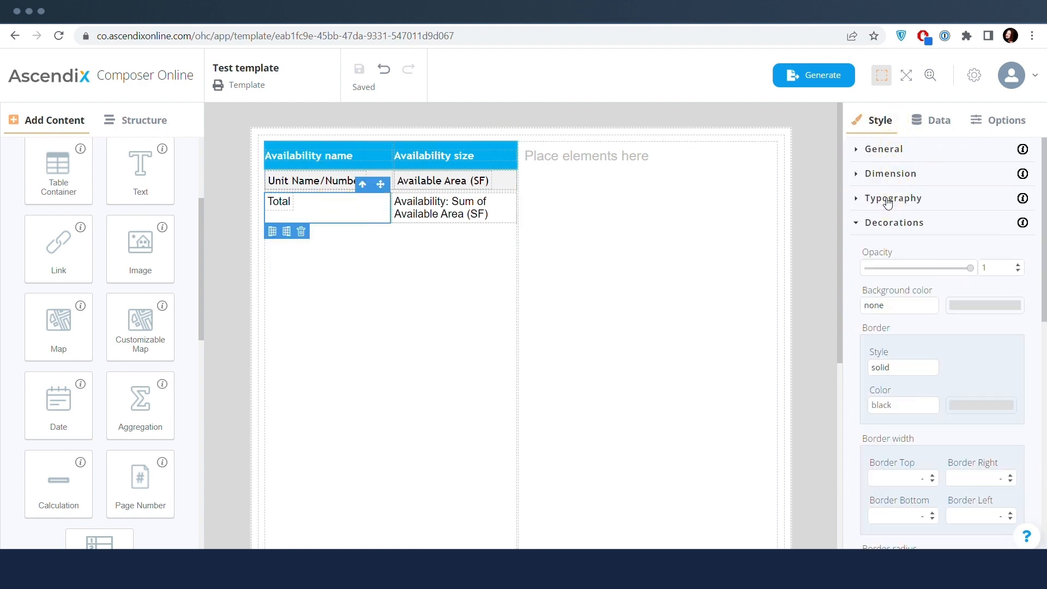
{"action": "left_click", "coordinate": [887, 222]}
{"action": "left_click", "coordinate": [895, 405]}
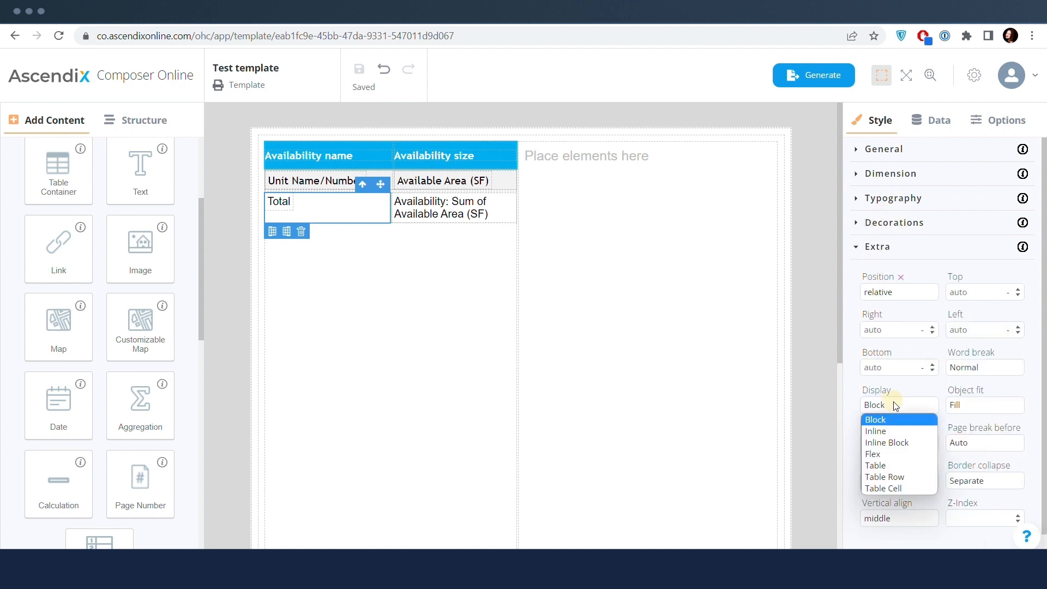
{"action": "left_click", "coordinate": [893, 454]}
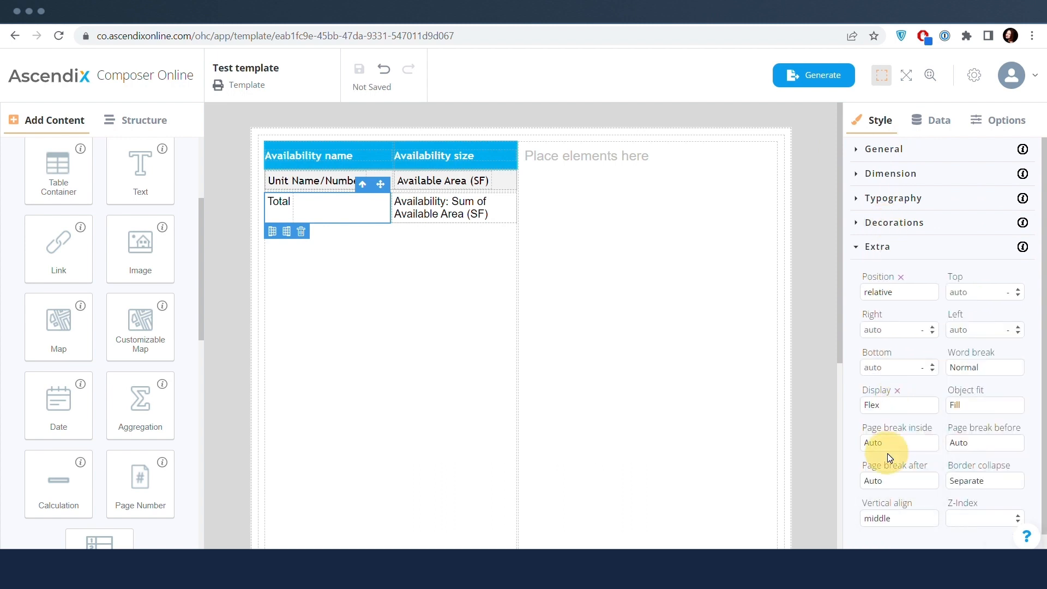
{"action": "left_click", "coordinate": [883, 148]}
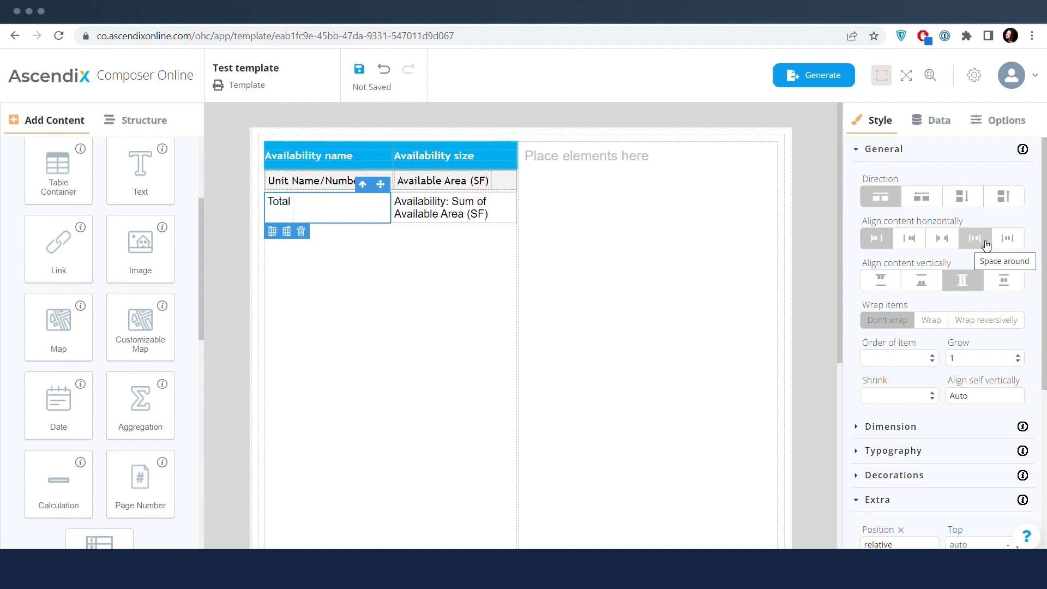
{"action": "left_click", "coordinate": [1005, 282]}
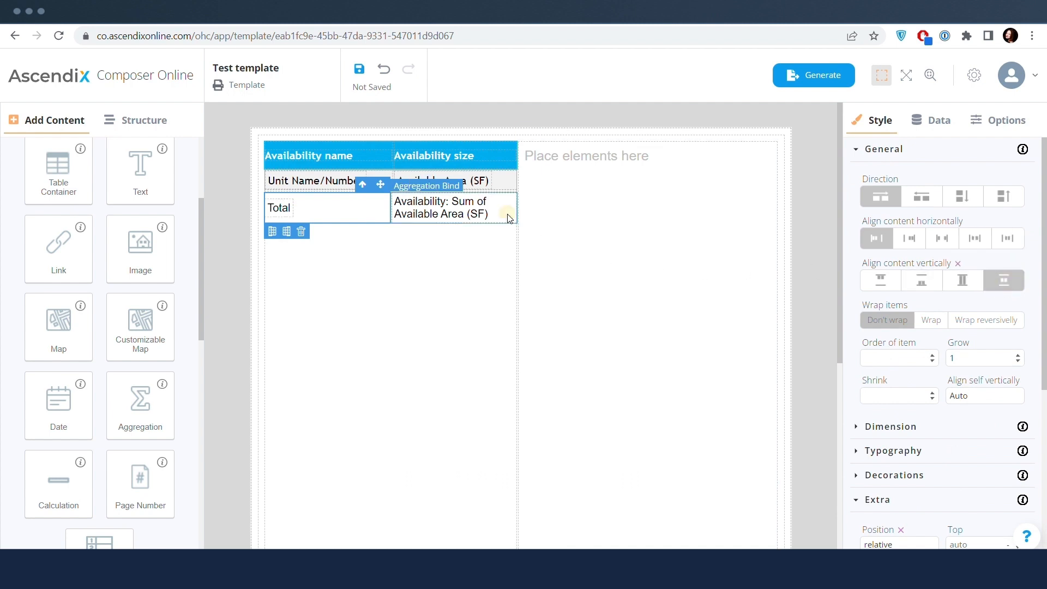
Step: Set the Display of the table cell holding the Available Area (SF) sum to Flex
{"action": "left_click", "coordinate": [482, 195]}
{"action": "left_click", "coordinate": [458, 185]}
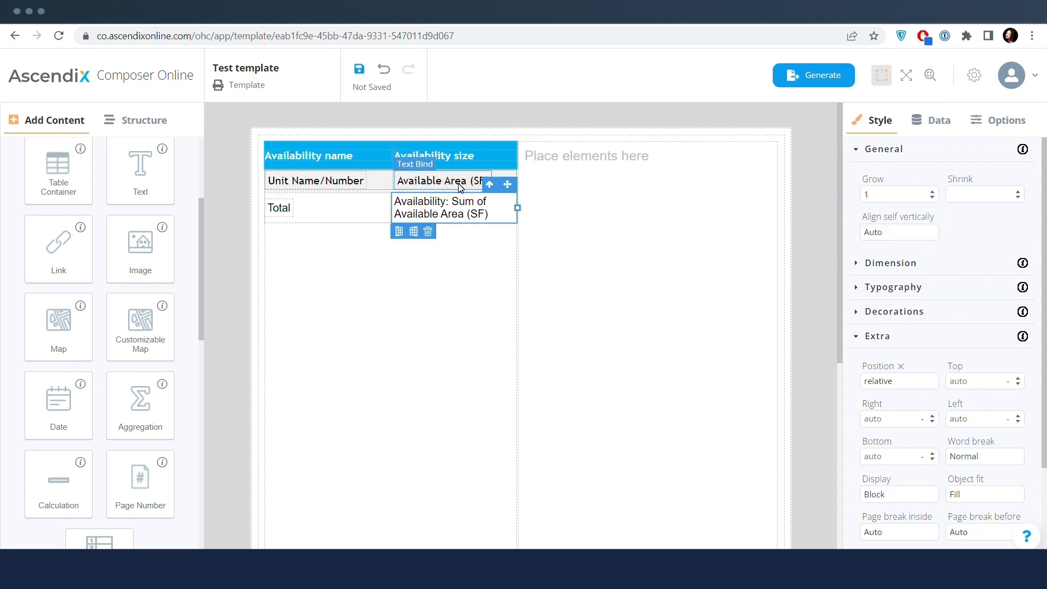
{"action": "left_click", "coordinate": [877, 149]}
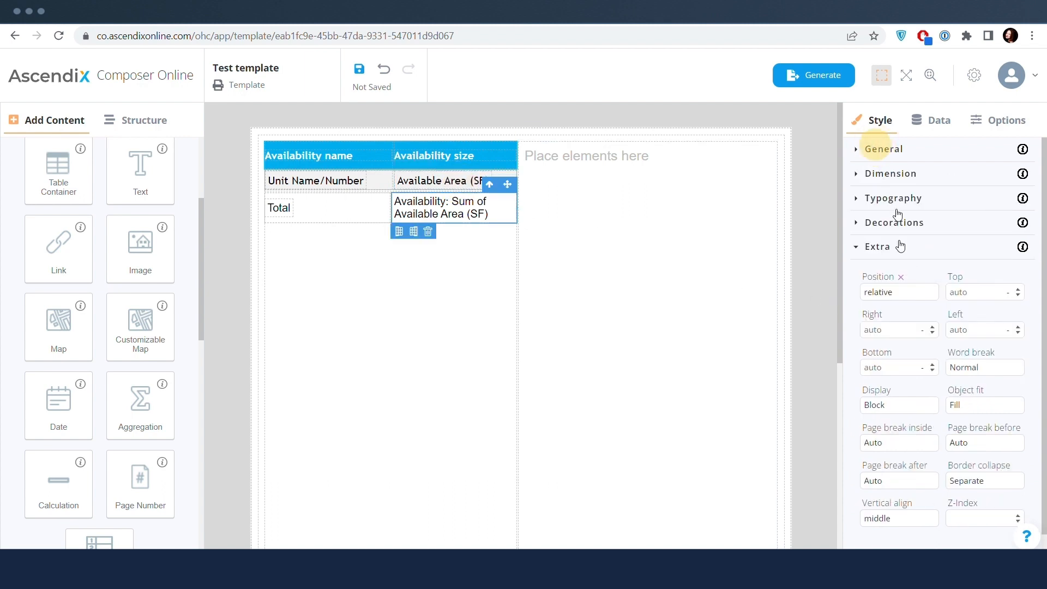
{"action": "left_click", "coordinate": [892, 405]}
{"action": "left_click", "coordinate": [893, 454]}
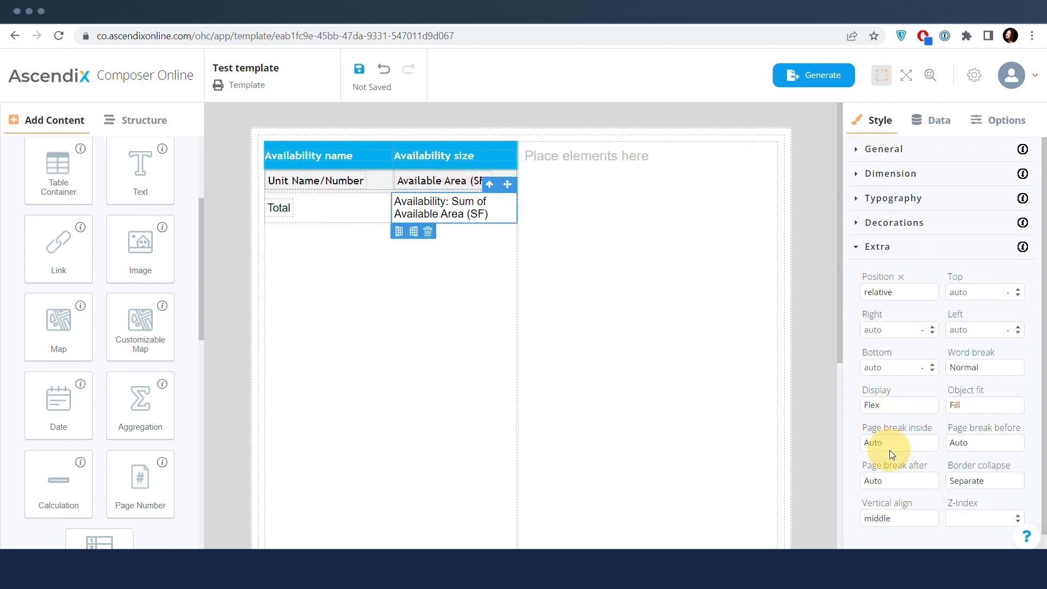
Step: Vertically center the content of the sum's cell, leaving its horizontal content alignment at the default
{"action": "left_click", "coordinate": [886, 148]}
{"action": "left_click", "coordinate": [1007, 239]}
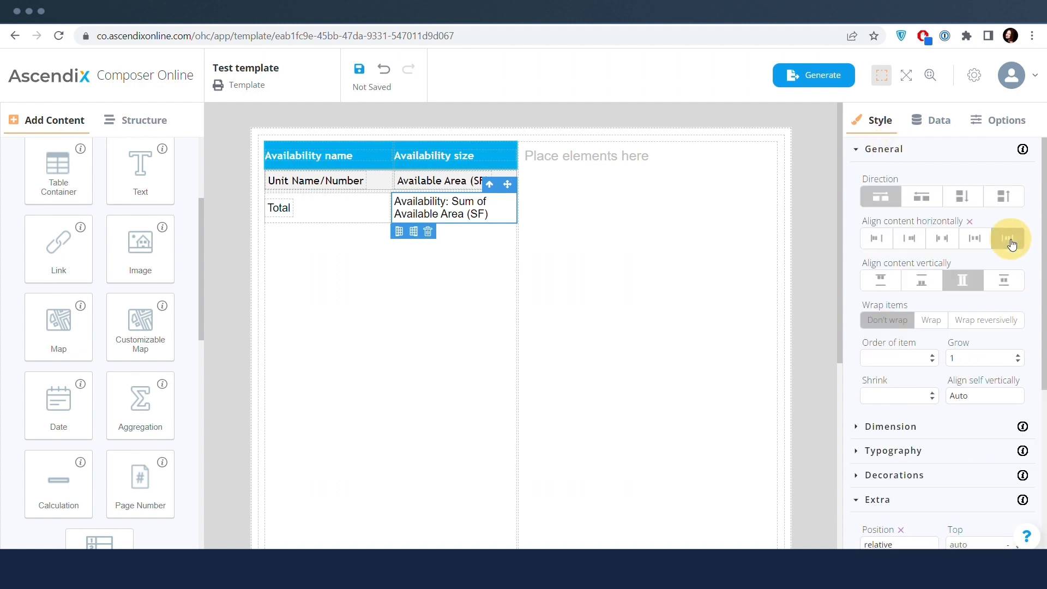
{"action": "left_click", "coordinate": [355, 214]}
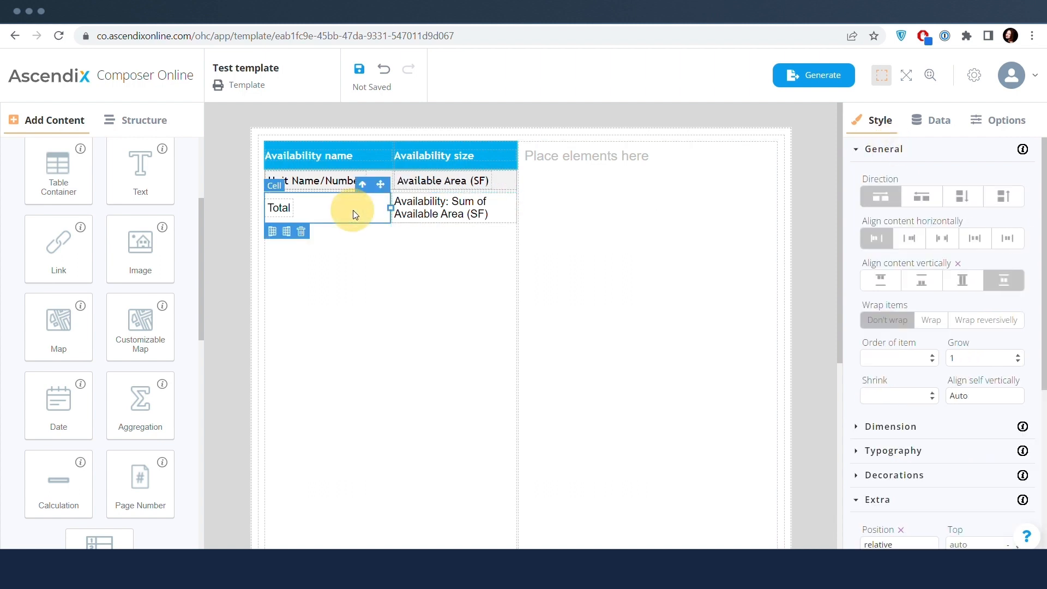
{"action": "left_click", "coordinate": [481, 198]}
{"action": "left_click", "coordinate": [457, 185]}
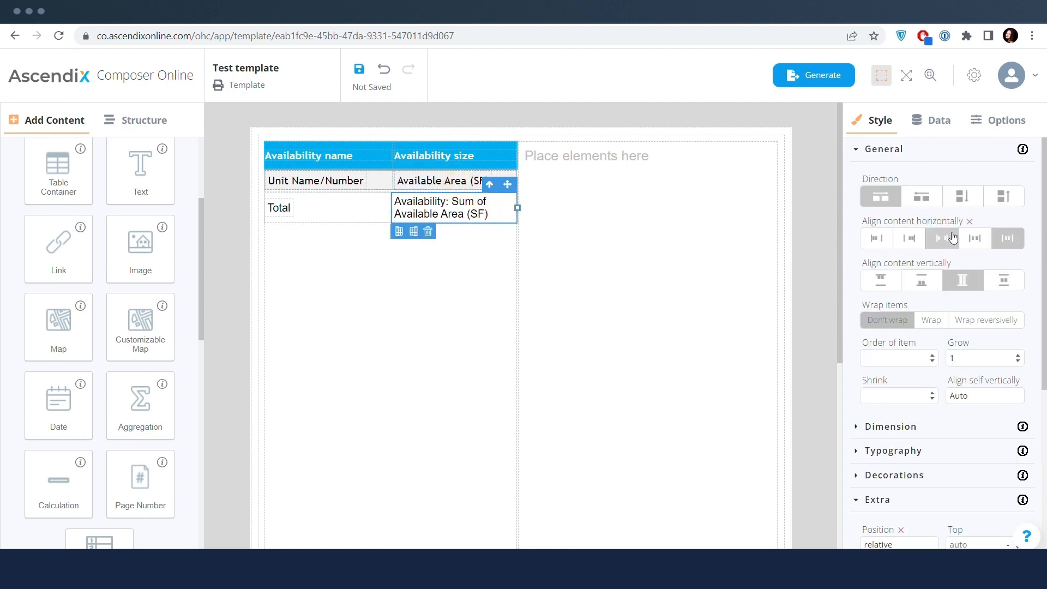
{"action": "left_click", "coordinate": [969, 222]}
{"action": "left_click", "coordinate": [1004, 280]}
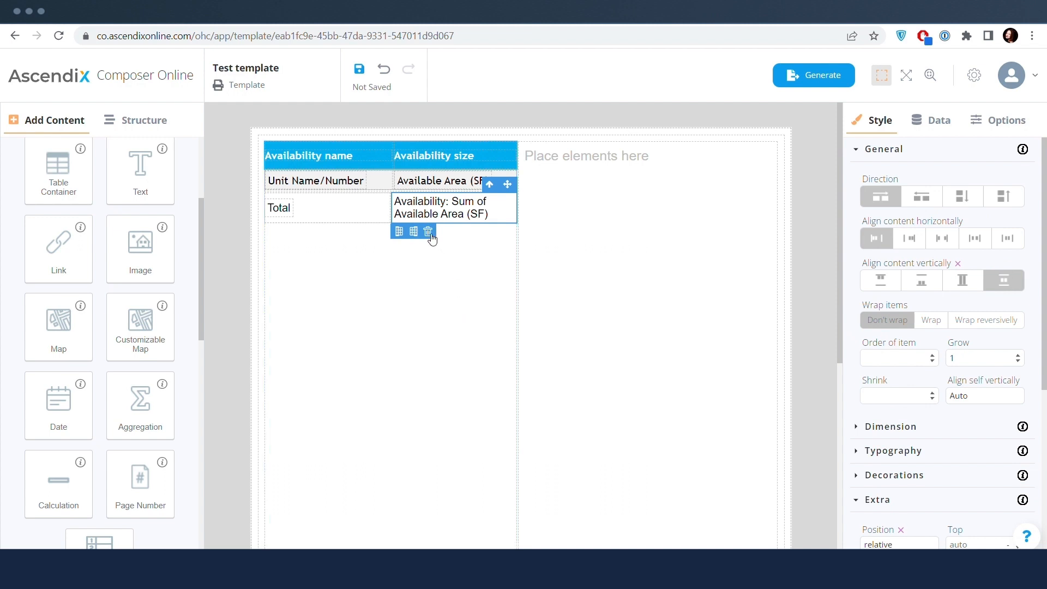
{"action": "left_click", "coordinate": [342, 283]}
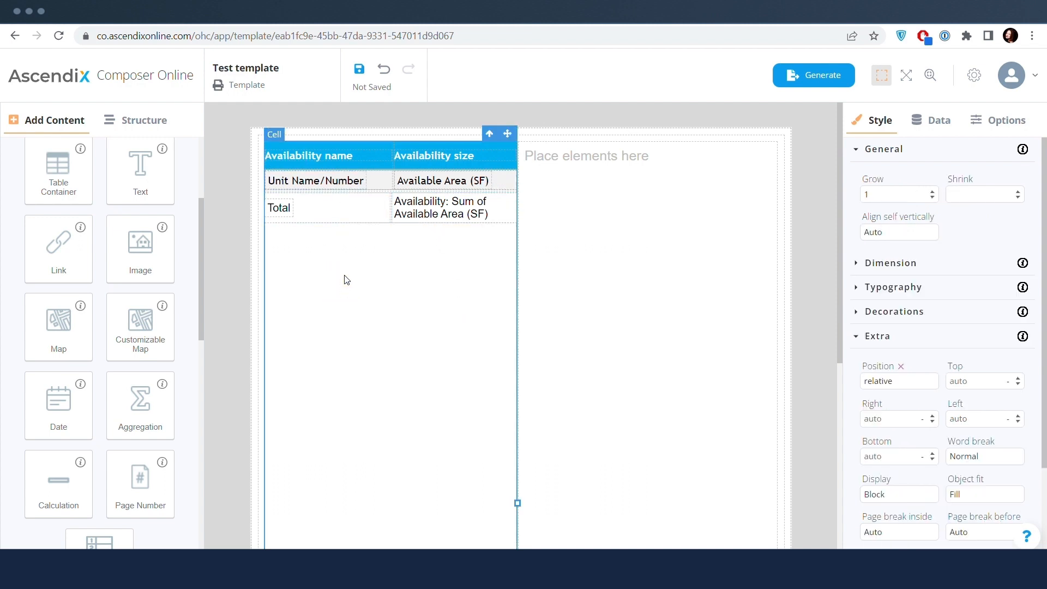
Step: Change the font of both header texts, both availability fields, the Total text and the sum aggregation to Montserrat
{"action": "left_click", "coordinate": [321, 159]}
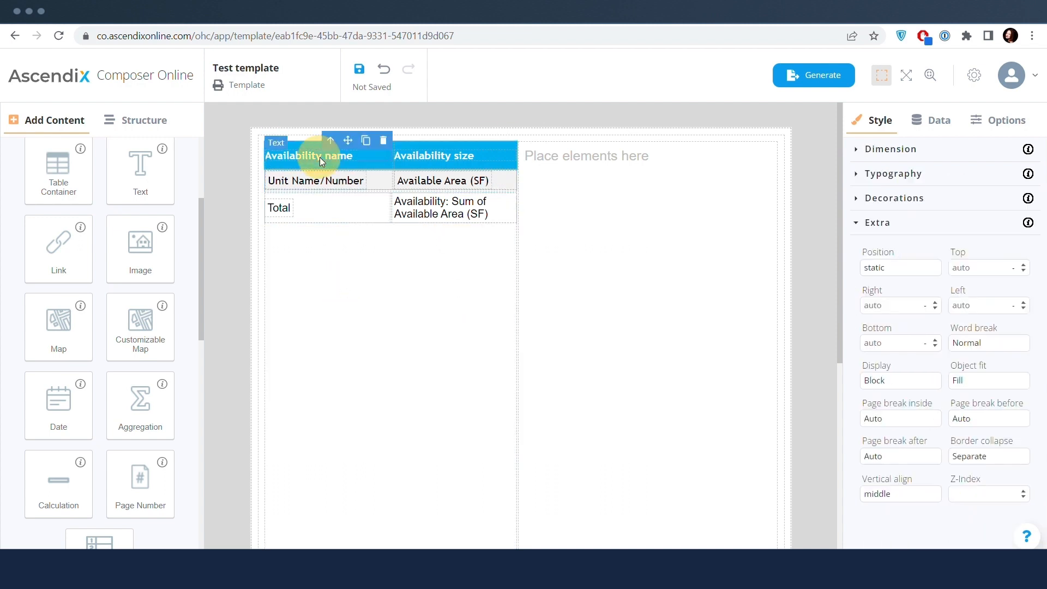
{"action": "left_click", "coordinate": [399, 157]}
{"action": "left_click", "coordinate": [349, 184]}
{"action": "left_click", "coordinate": [400, 184]}
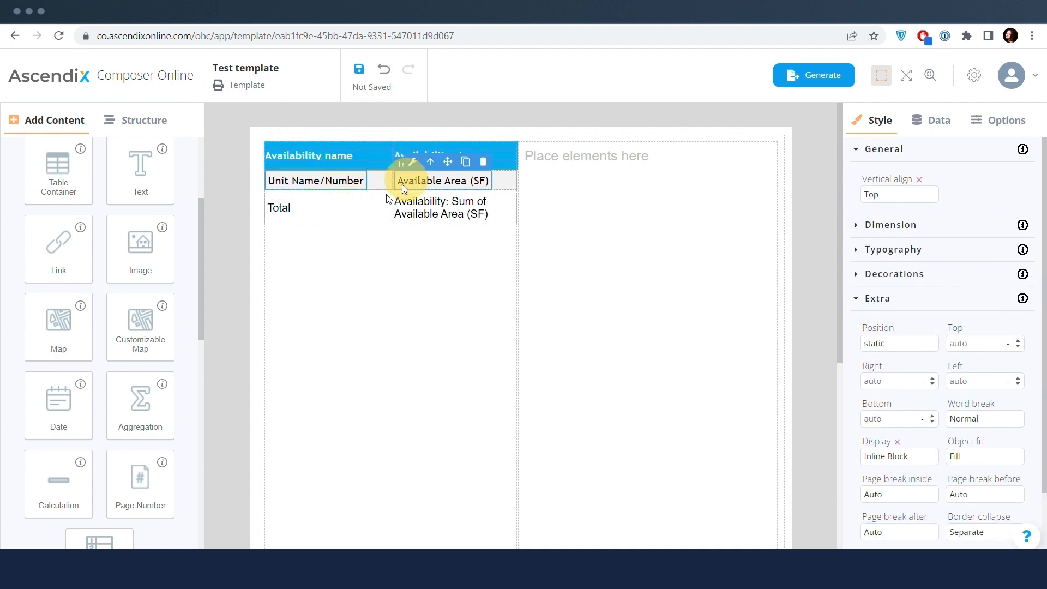
{"action": "left_click", "coordinate": [281, 210]}
{"action": "left_click", "coordinate": [398, 213]}
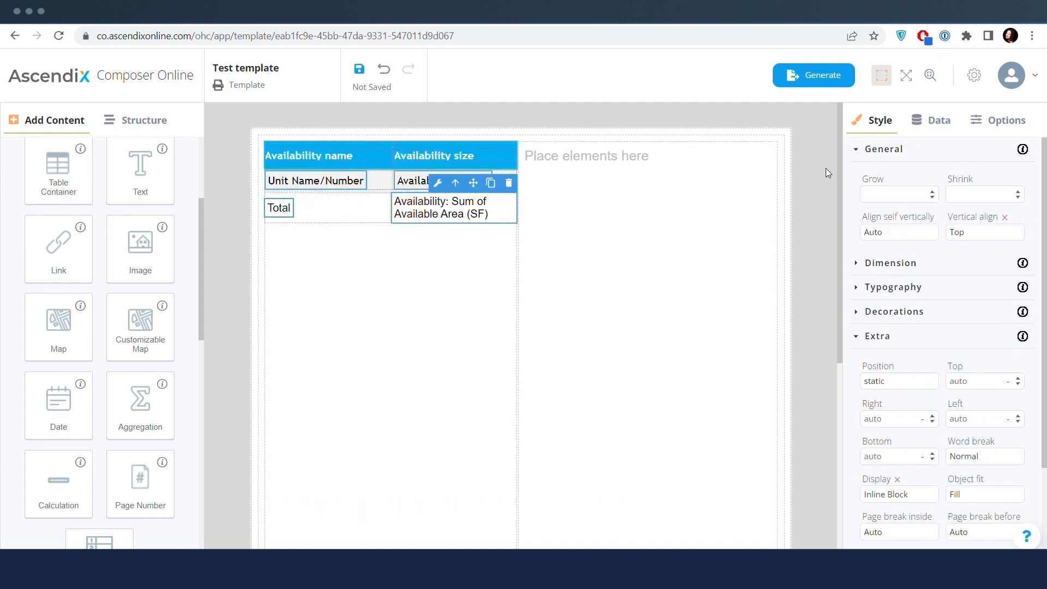
{"action": "left_click", "coordinate": [885, 295]}
{"action": "left_click", "coordinate": [886, 332]}
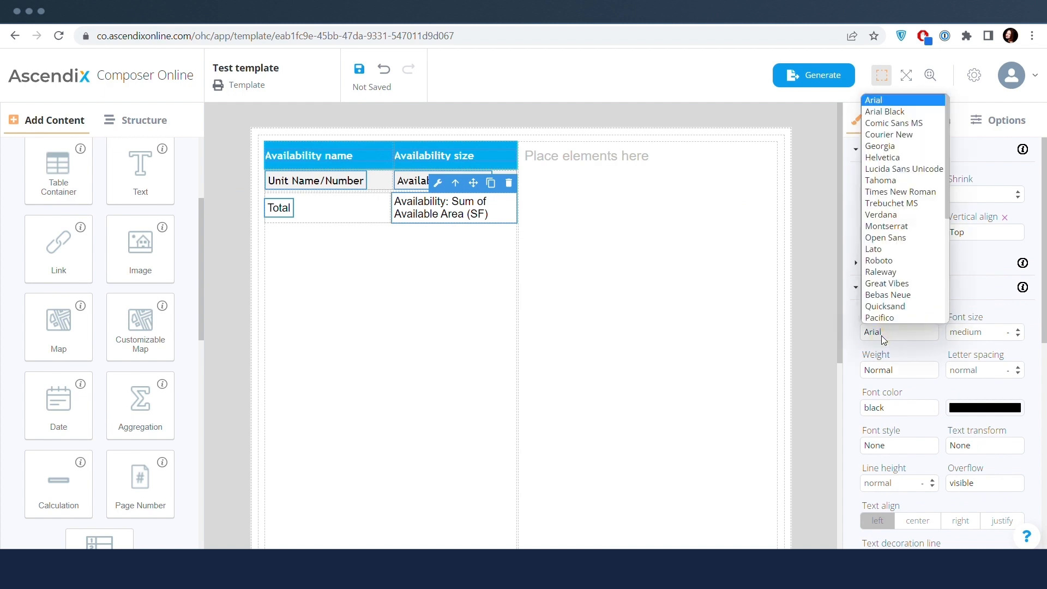
{"action": "left_click", "coordinate": [894, 227]}
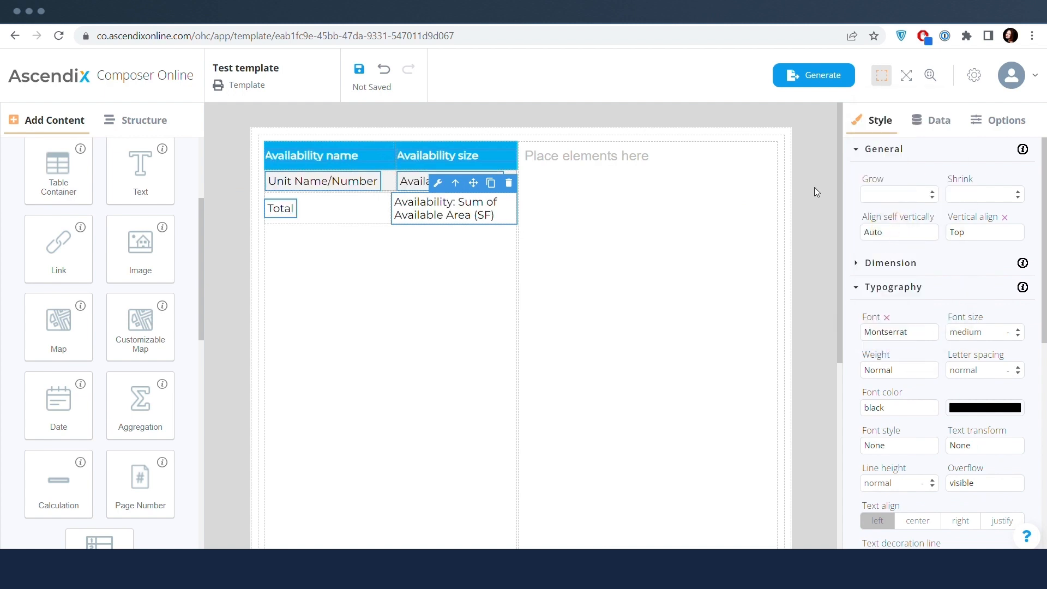
{"action": "left_click", "coordinate": [432, 277]}
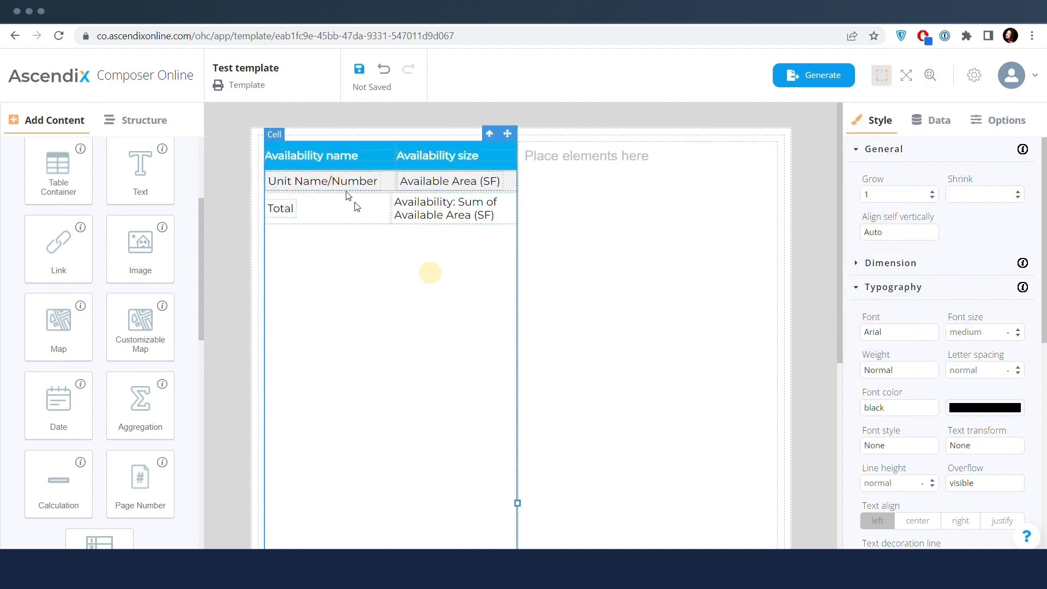
Step: Set the weight of the Total text and the sum aggregation beside it to Bold
{"action": "left_click", "coordinate": [279, 214]}
{"action": "left_click", "coordinate": [423, 218]}
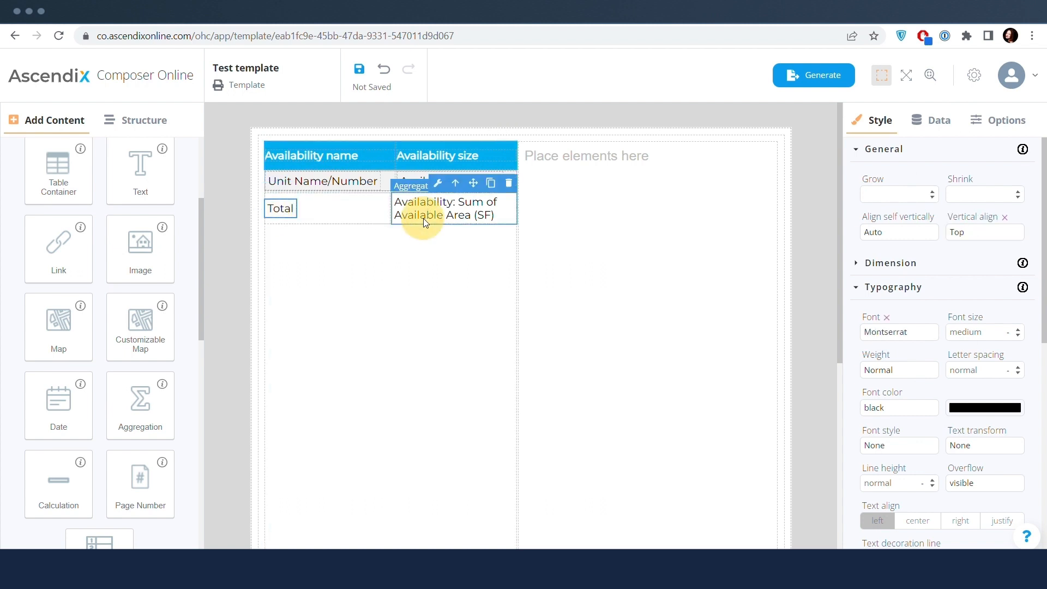
{"action": "left_click", "coordinate": [883, 369]}
{"action": "left_click", "coordinate": [876, 451]}
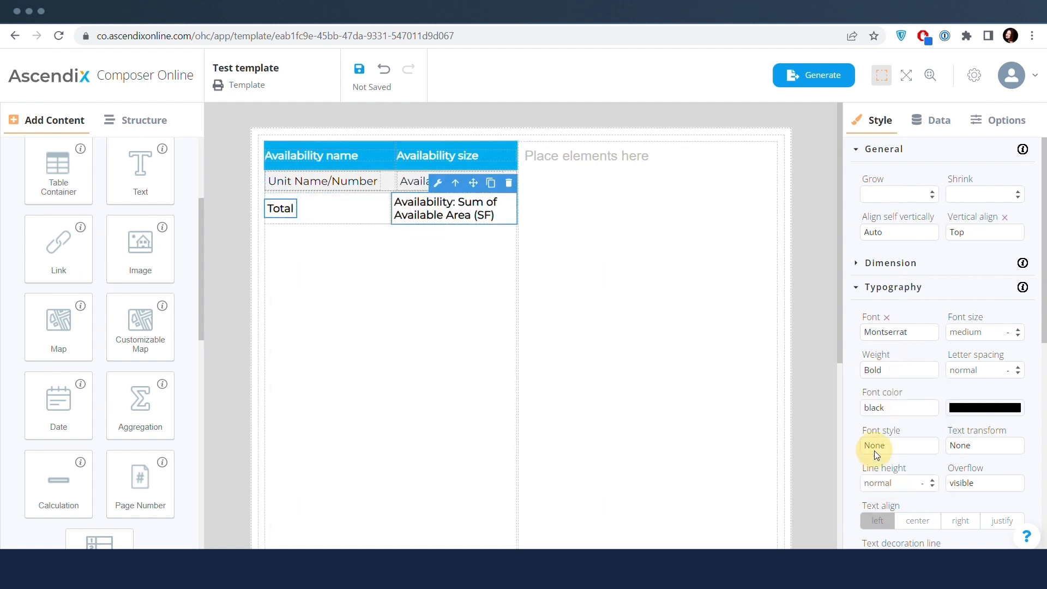
{"action": "left_click", "coordinate": [346, 300]}
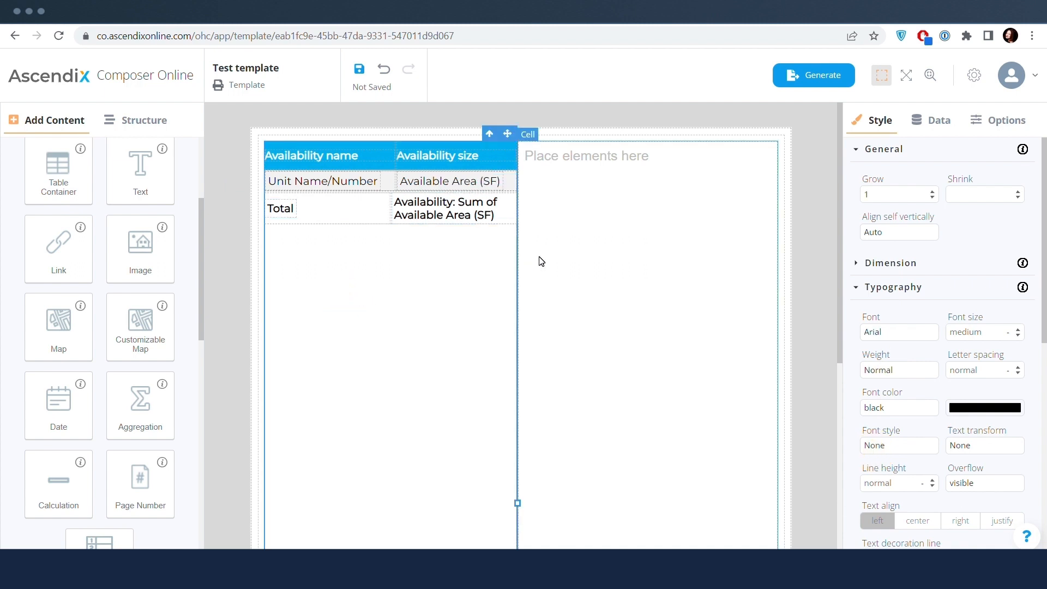
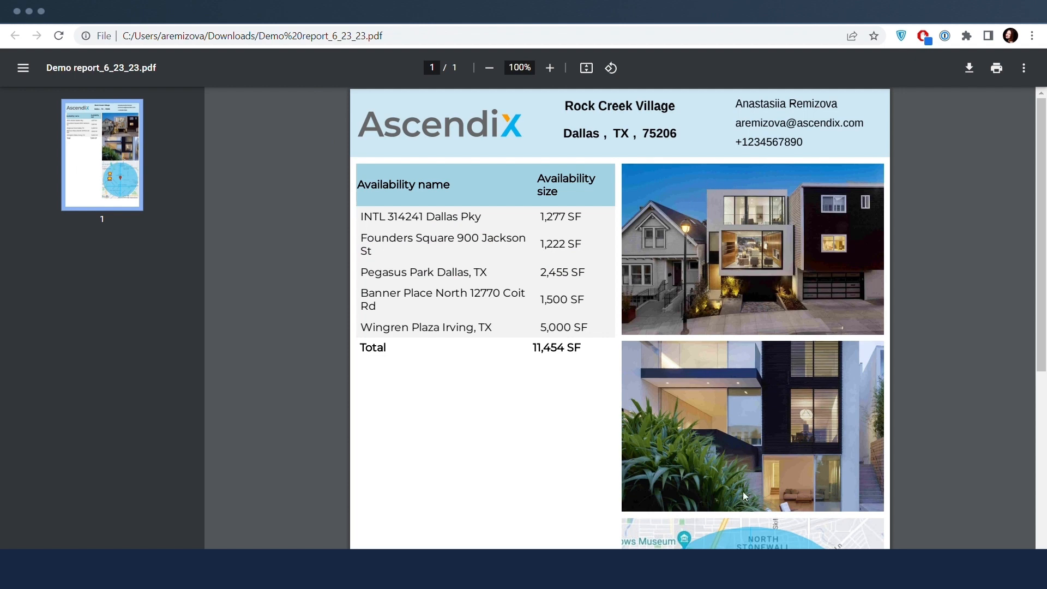
Step: Insert a static 3 Columns block into the empty cell beside the availability table and stack its cells vertically
{"action": "left_click", "coordinate": [105, 15]}
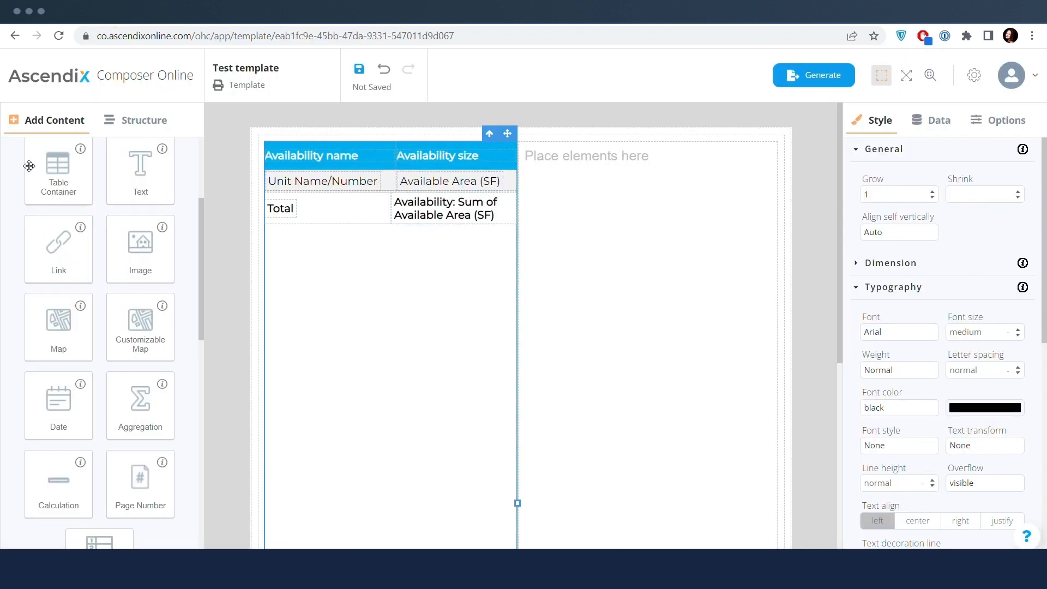
{"action": "scroll", "coordinate": [122, 225], "scroll_direction": "up", "scroll_amount": 3}
{"action": "left_click", "coordinate": [58, 220]}
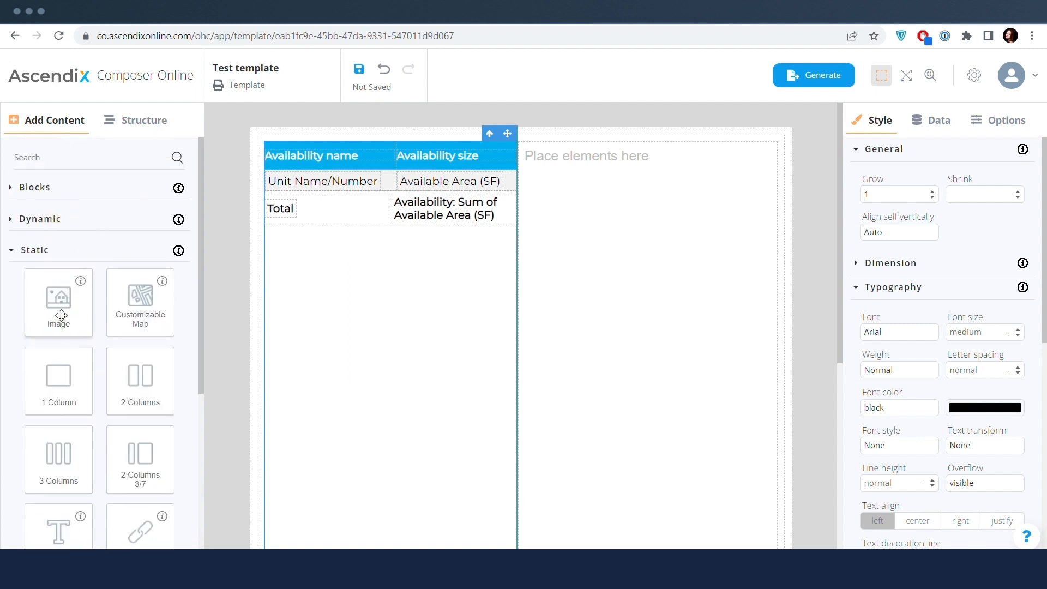
{"action": "left_click_drag", "start_coordinate": [58, 461], "coordinate": [680, 252]}
{"action": "left_click", "coordinate": [963, 203]}
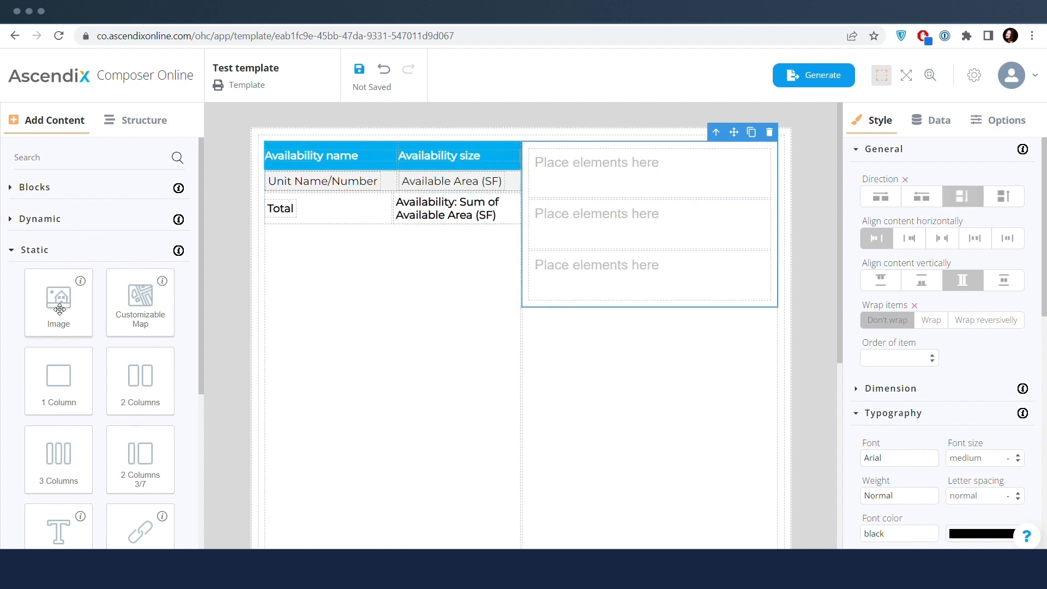
Step: Place a dynamic Image in the first cell of the stacked three-cell block
{"action": "left_click_drag", "start_coordinate": [58, 309], "coordinate": [59, 309]}
{"action": "left_click", "coordinate": [40, 218]}
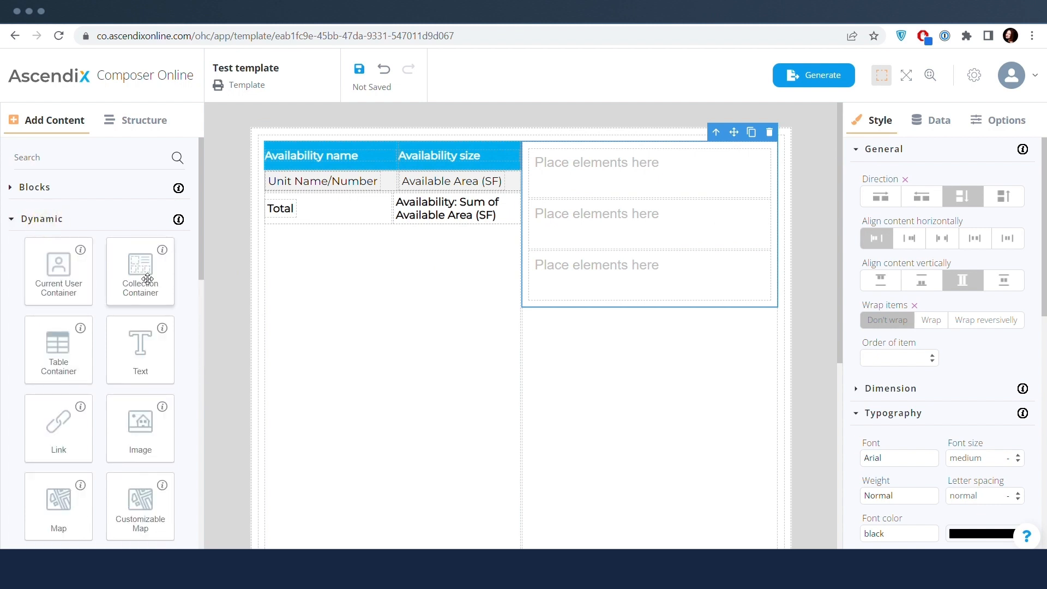
{"action": "left_click", "coordinate": [144, 427]}
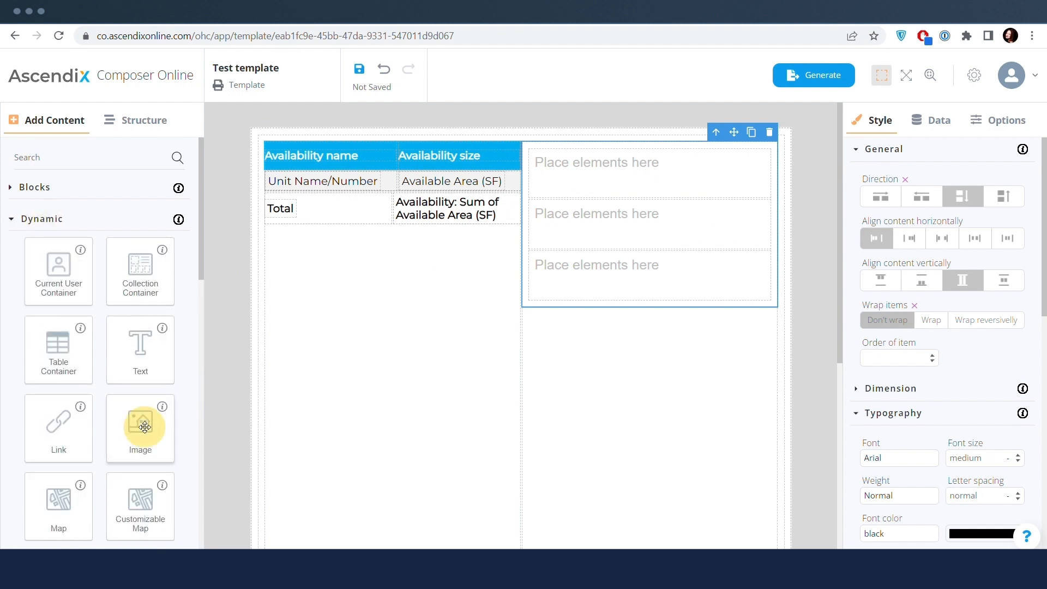
{"action": "left_click_drag", "start_coordinate": [143, 425], "coordinate": [600, 170]}
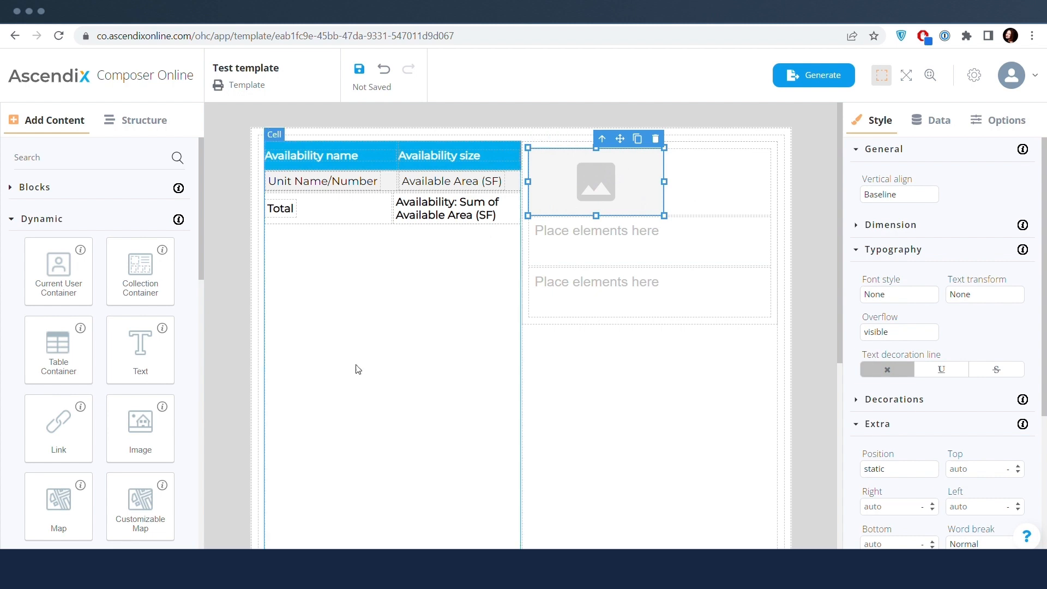
Step: Place a dynamic Collection Container in the second cell of the stacked block and bind it to the Attachment child collection
{"action": "left_click_drag", "start_coordinate": [153, 275], "coordinate": [606, 244]}
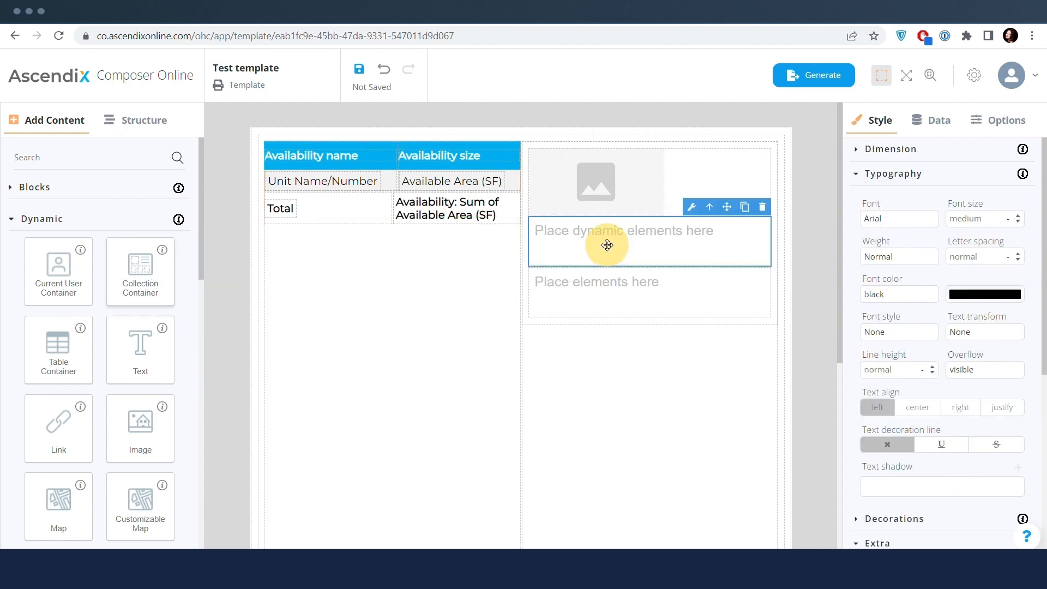
{"action": "left_click", "coordinate": [925, 121]}
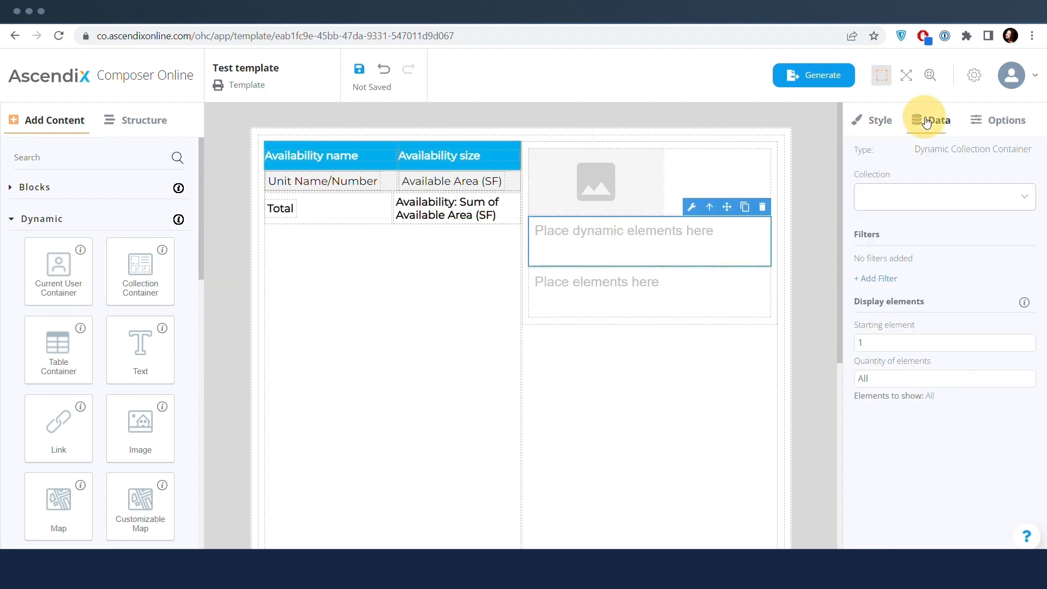
{"action": "left_click", "coordinate": [899, 196]}
{"action": "type", "text": "att"}
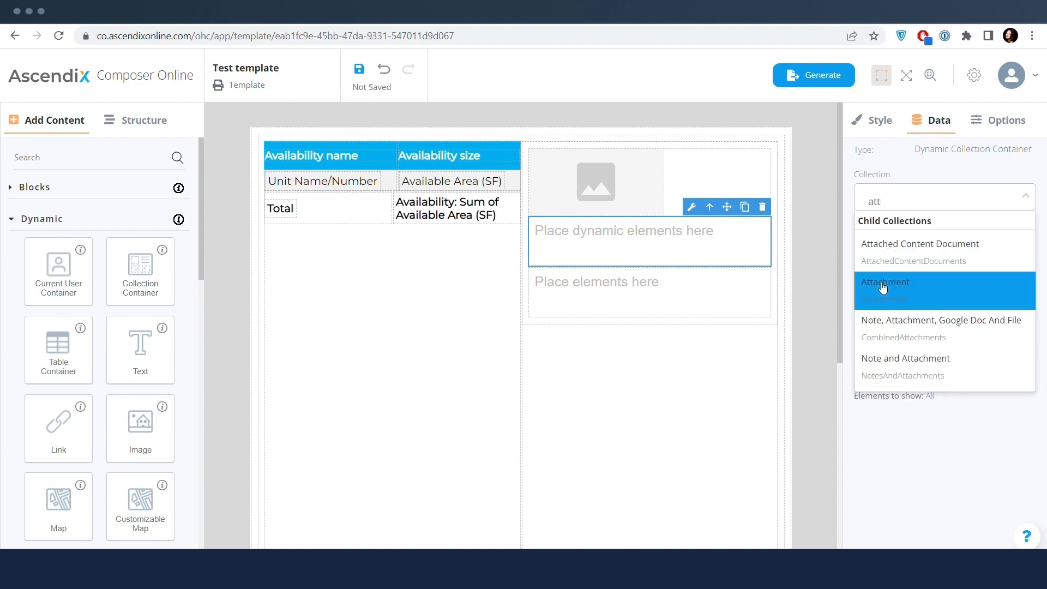
{"action": "left_click", "coordinate": [882, 292]}
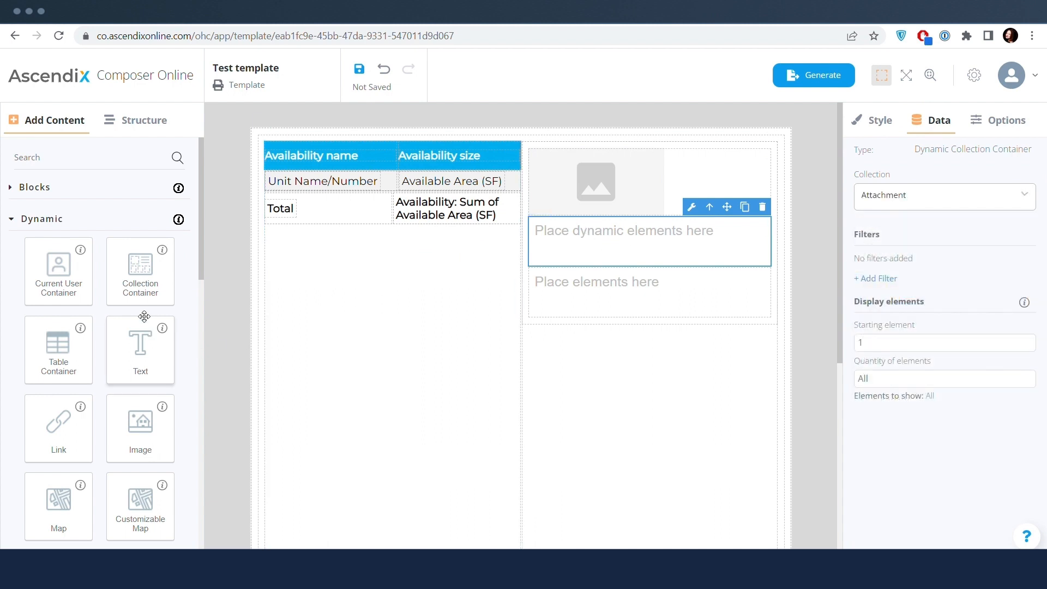
Step: Place a dynamic Image inside the Attachment container and a Customizable Map in the third cell below it
{"action": "left_click_drag", "start_coordinate": [140, 428], "coordinate": [614, 238]}
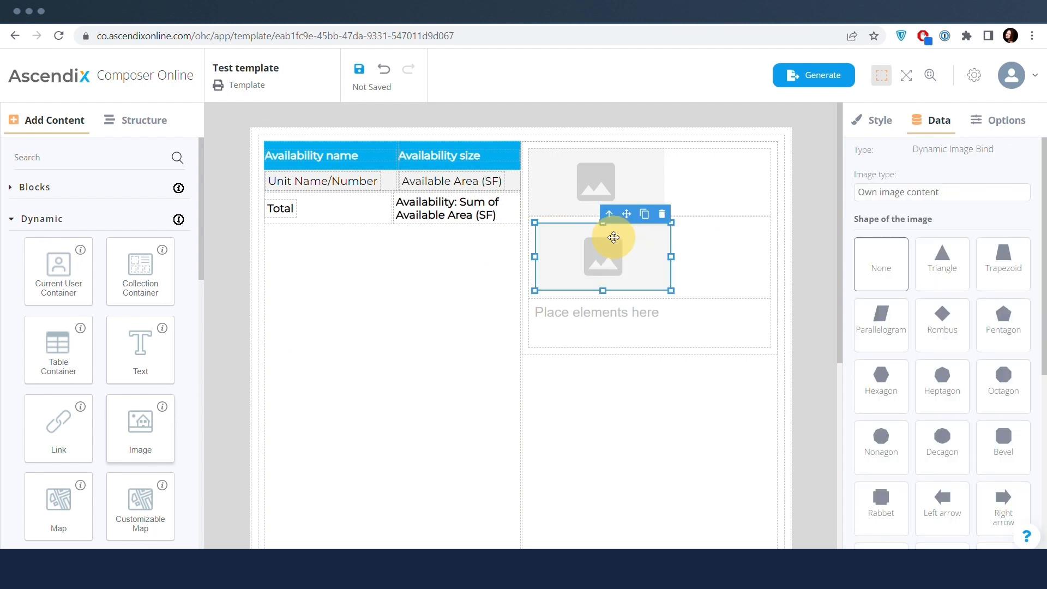
{"action": "left_click", "coordinate": [584, 324]}
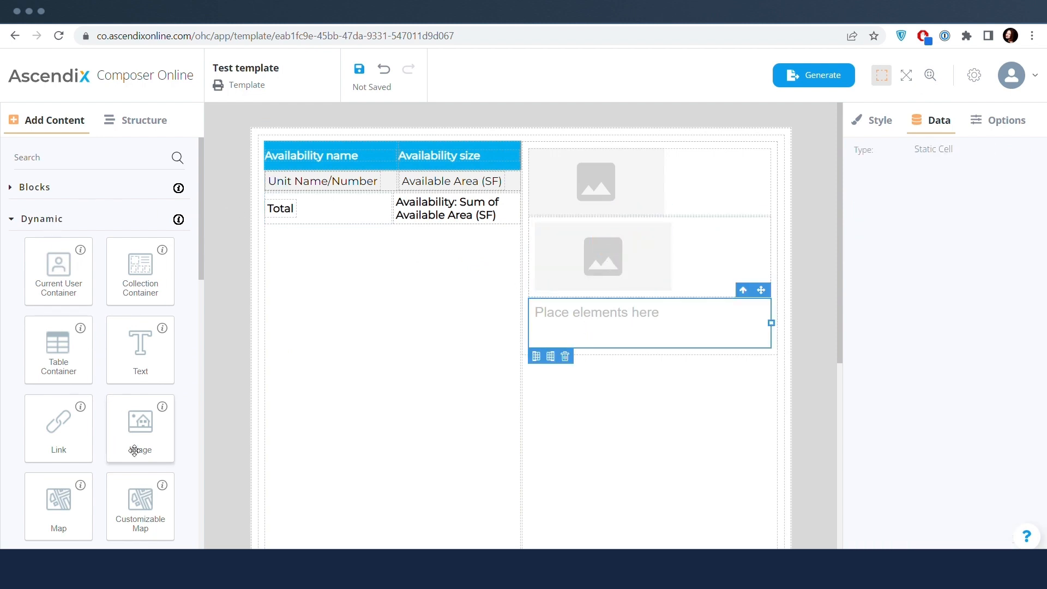
{"action": "left_click_drag", "start_coordinate": [158, 494], "coordinate": [604, 319]}
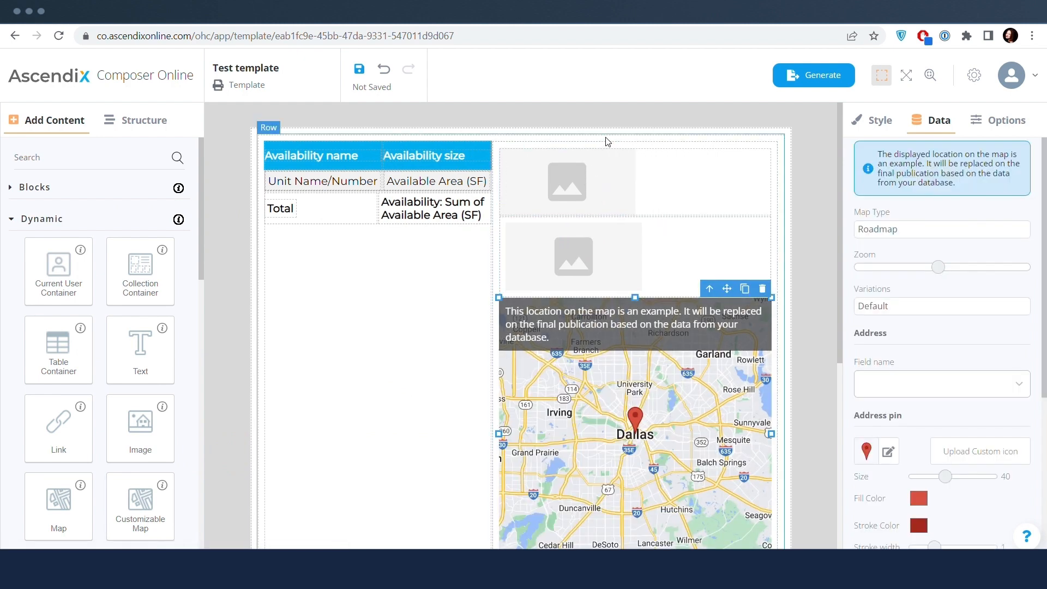
Step: Set the first cell's image type to Related primary image and keep the Attachment container's image on Own image content
{"action": "left_click", "coordinate": [602, 171]}
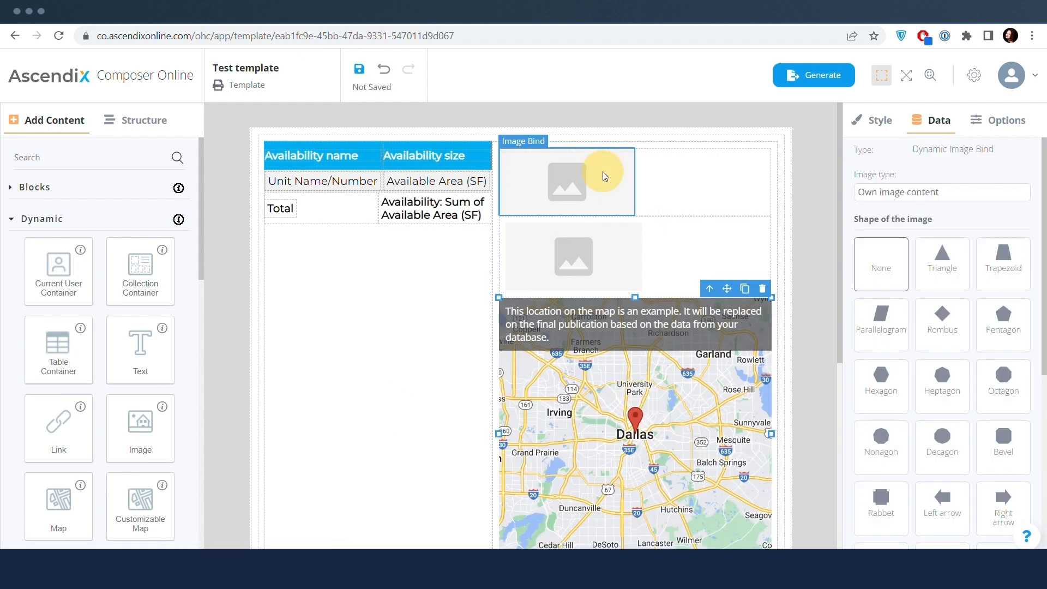
{"action": "left_click", "coordinate": [900, 197]}
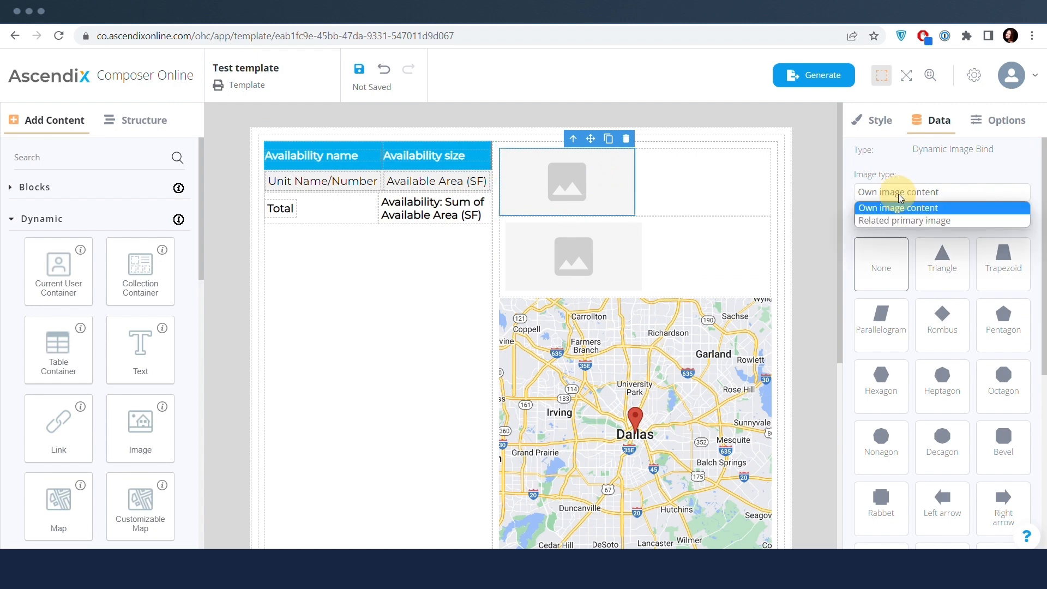
{"action": "left_click", "coordinate": [892, 219]}
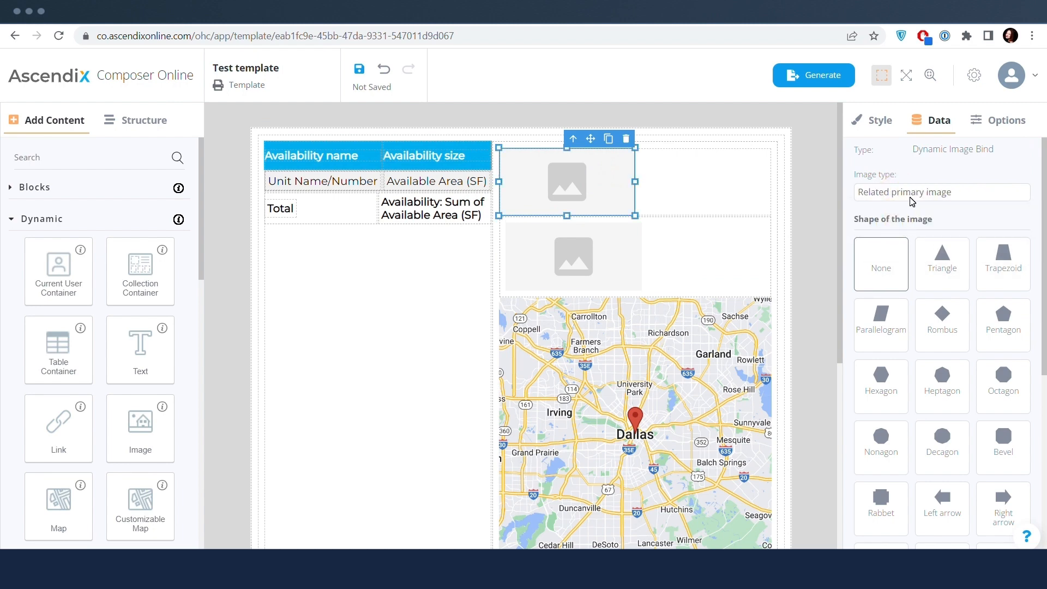
{"action": "left_click", "coordinate": [596, 272]}
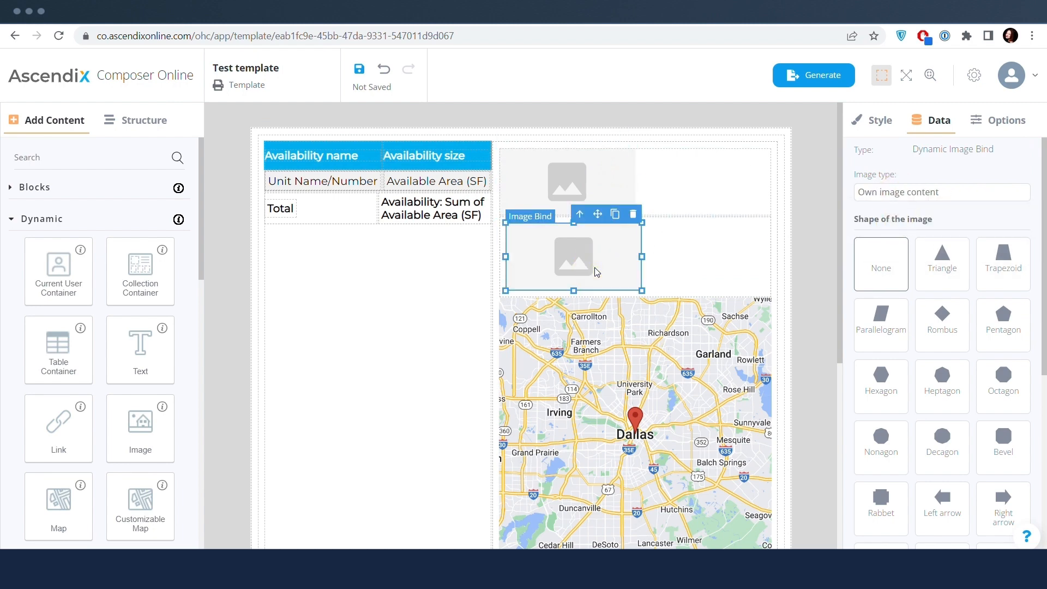
{"action": "left_click", "coordinate": [899, 197]}
{"action": "left_click", "coordinate": [899, 206]}
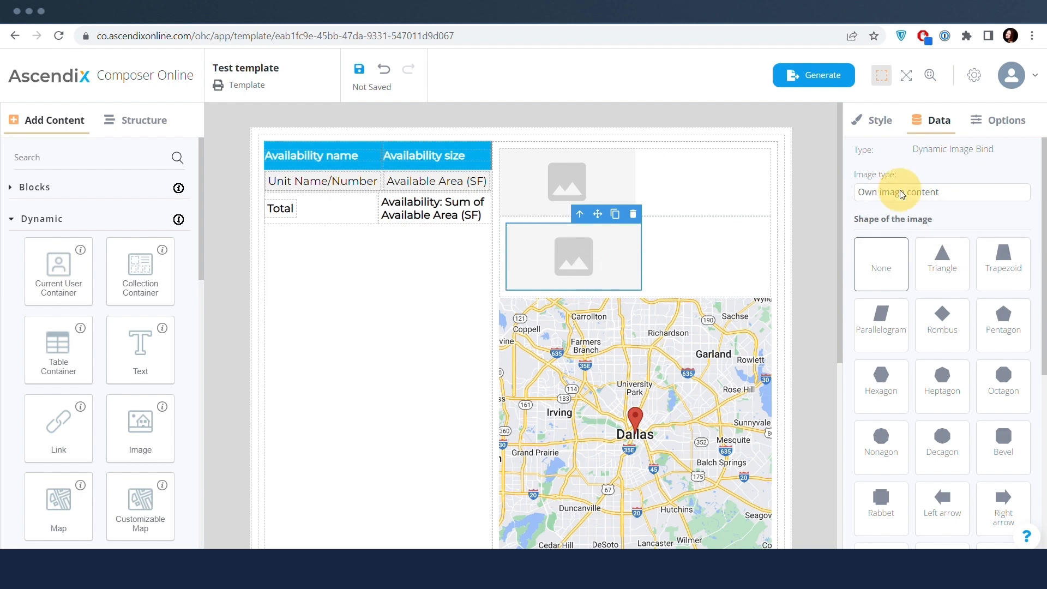
Step: Add a filter to the Attachment collection container so that File Name contains 5, and save it
{"action": "left_click", "coordinate": [727, 247]}
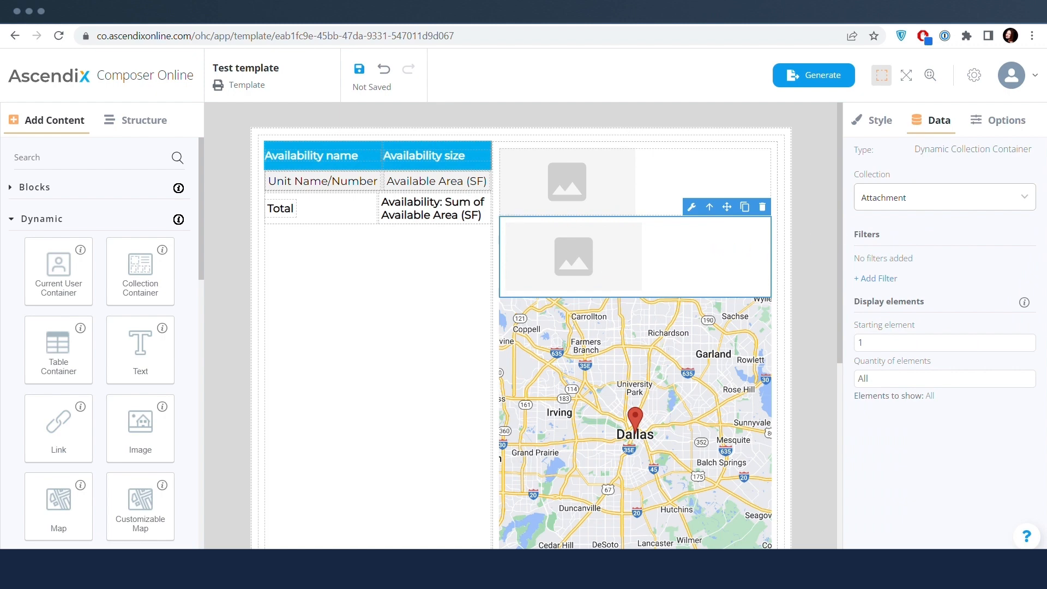
{"action": "left_click", "coordinate": [883, 278]}
{"action": "left_click", "coordinate": [335, 255]}
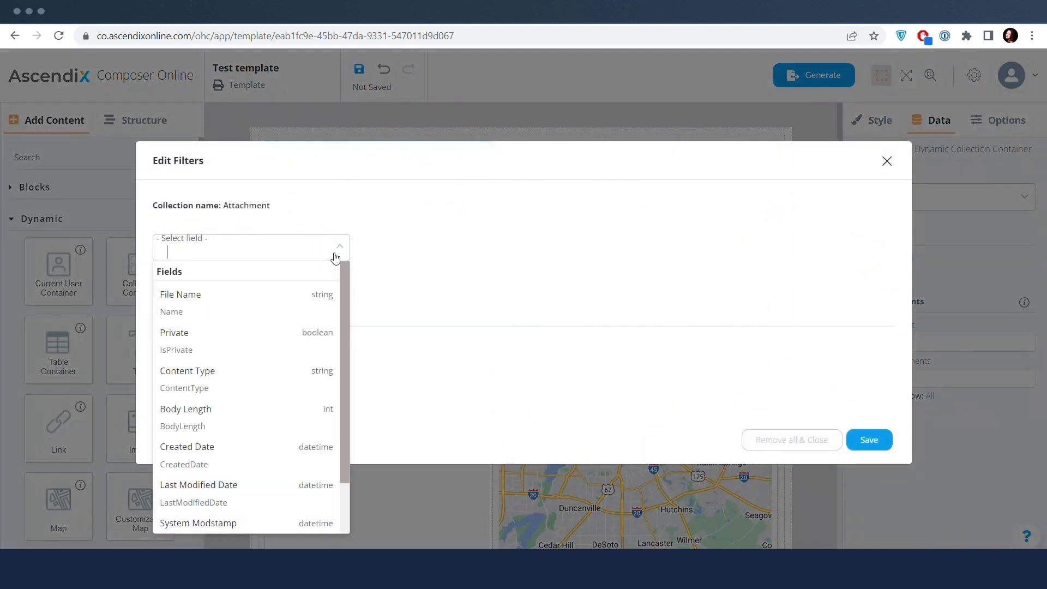
{"action": "left_click", "coordinate": [266, 302]}
{"action": "left_click", "coordinate": [508, 277]}
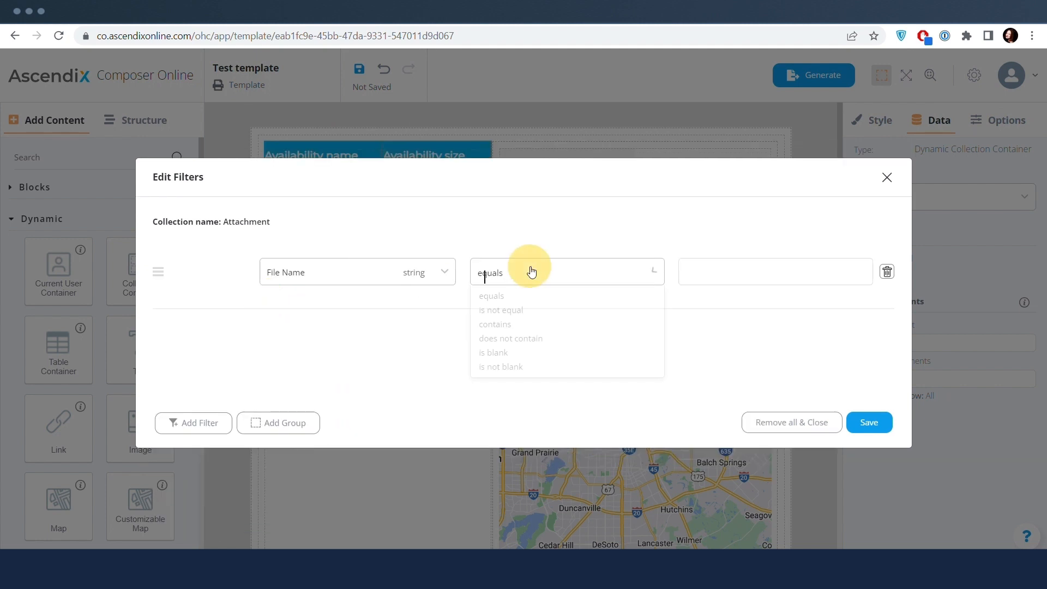
{"action": "left_click", "coordinate": [516, 325]}
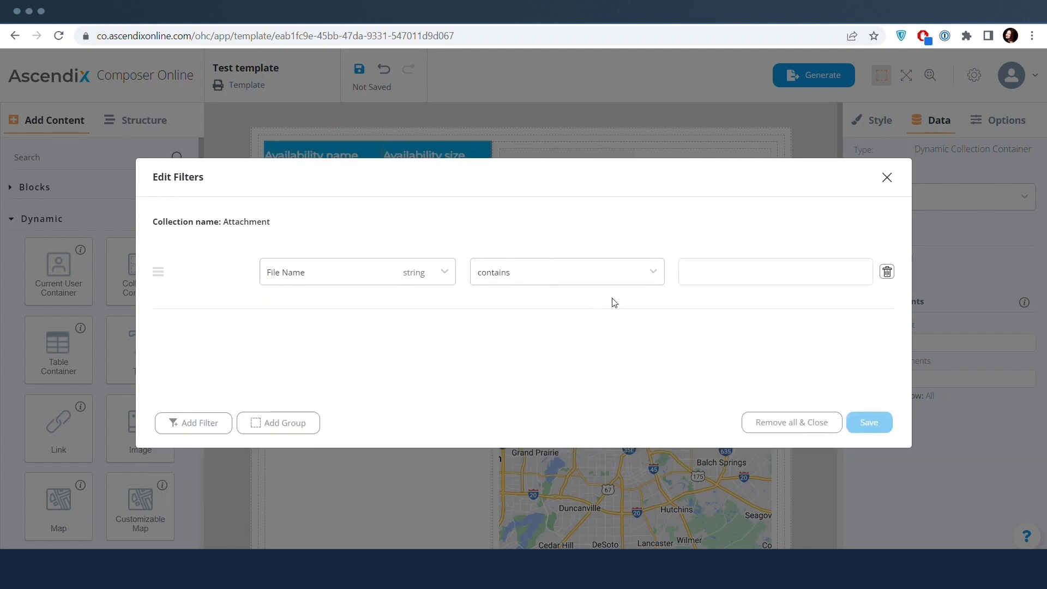
{"action": "left_click", "coordinate": [717, 271]}
{"action": "type", "text": "5"}
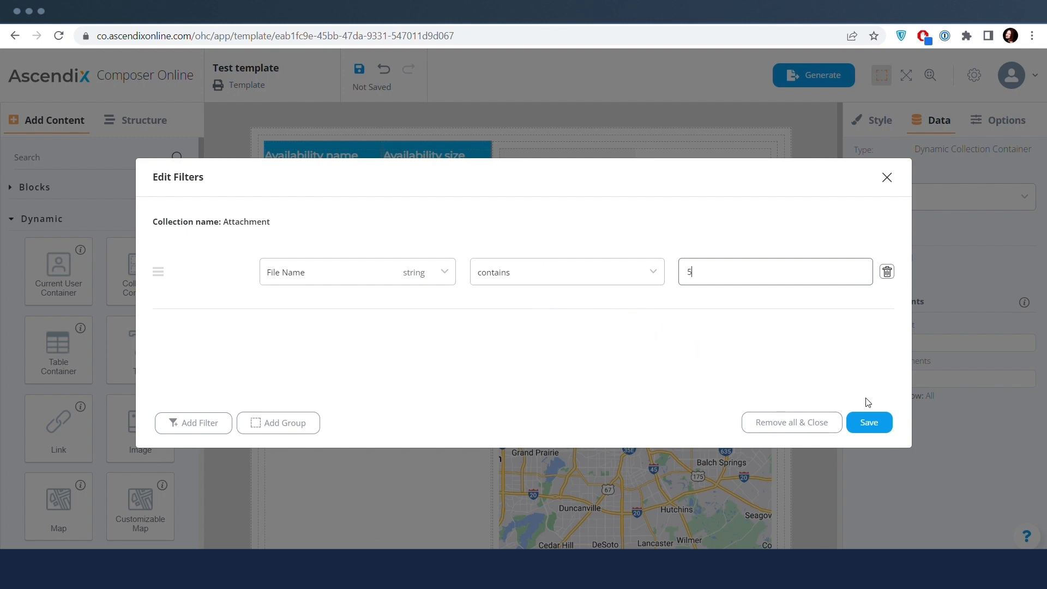
{"action": "left_click", "coordinate": [868, 423]}
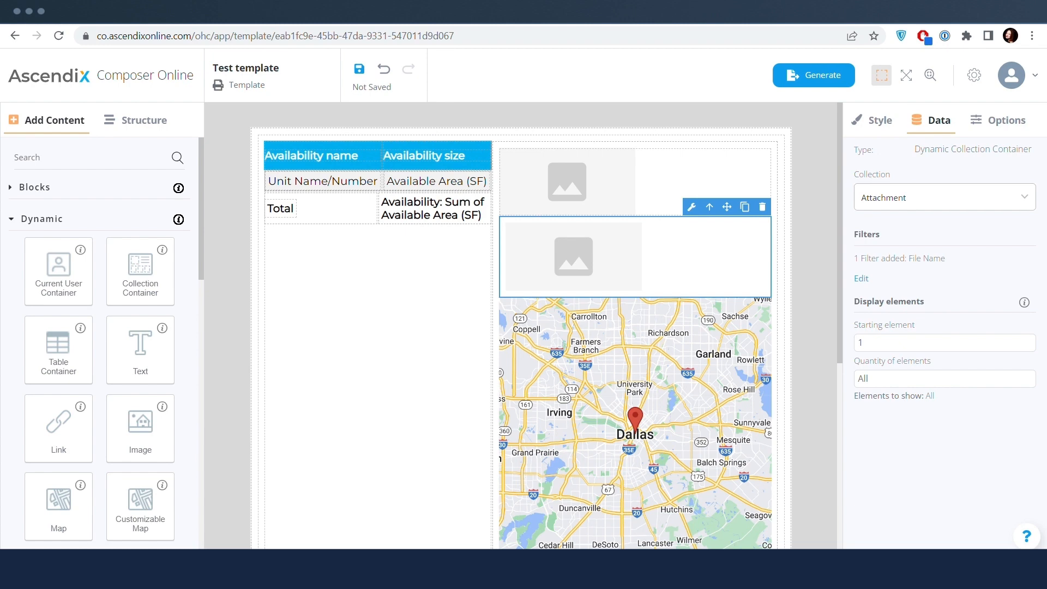
Step: Set the first cell's image to a width of 100% and a height of 250 px
{"action": "left_click", "coordinate": [620, 190]}
{"action": "left_click", "coordinate": [876, 120]}
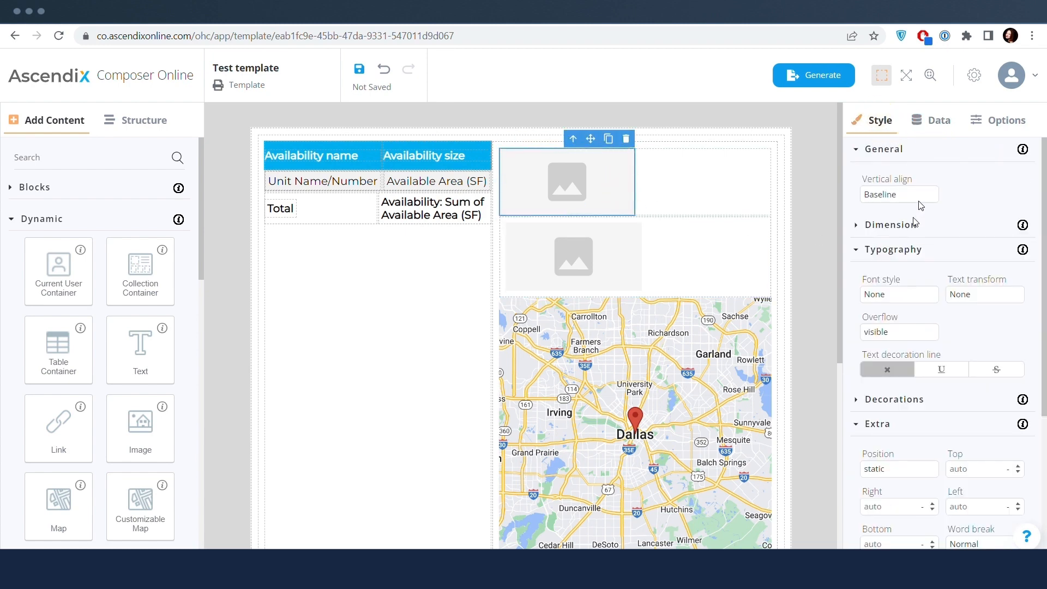
{"action": "left_click", "coordinate": [884, 149]}
{"action": "left_click", "coordinate": [889, 173]}
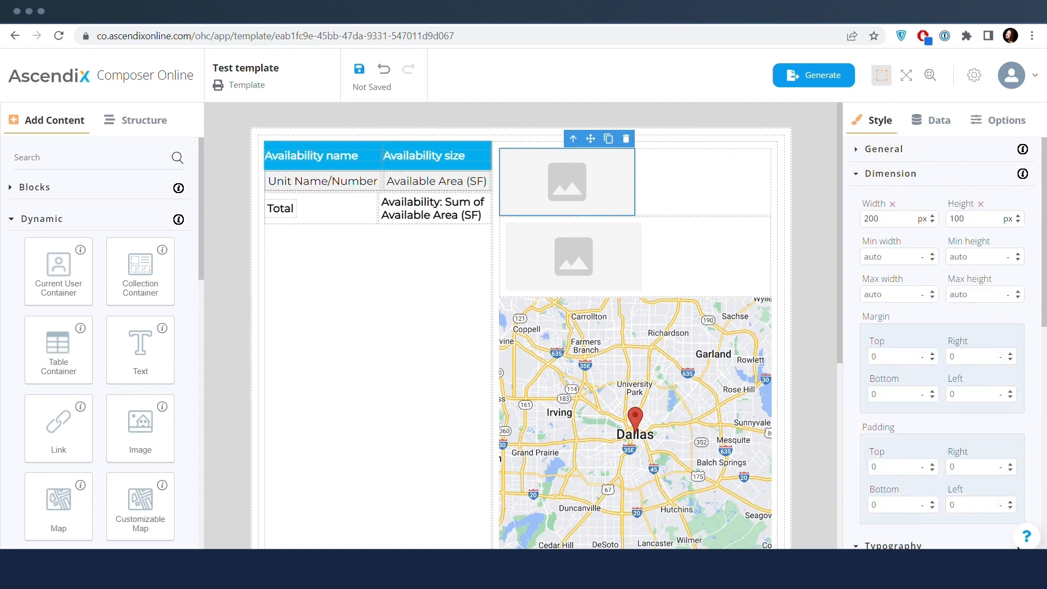
{"action": "left_click_drag", "start_coordinate": [877, 218], "coordinate": [841, 216]}
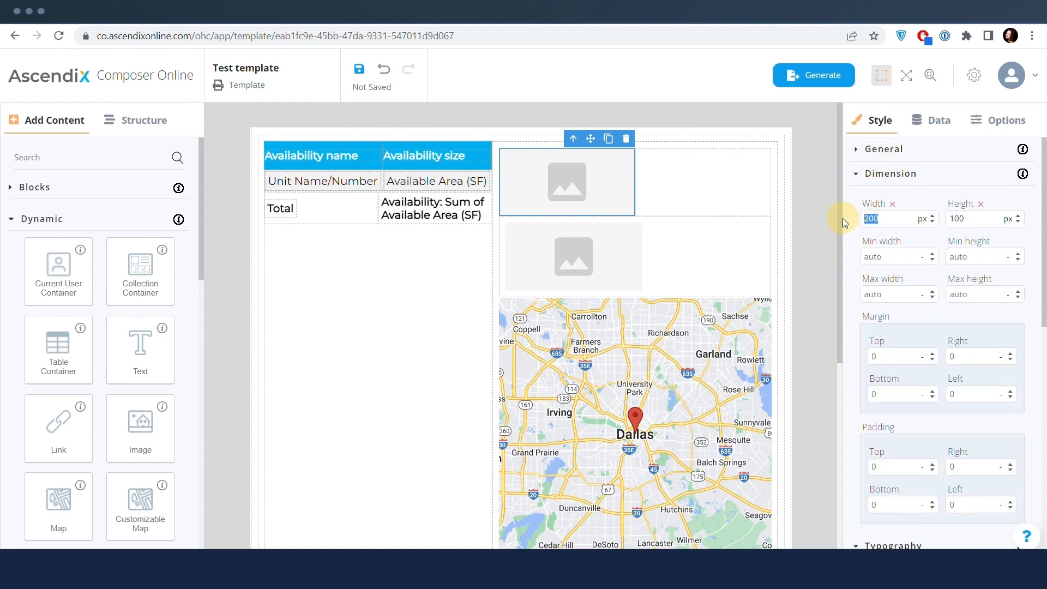
{"action": "type", "text": "100%"}
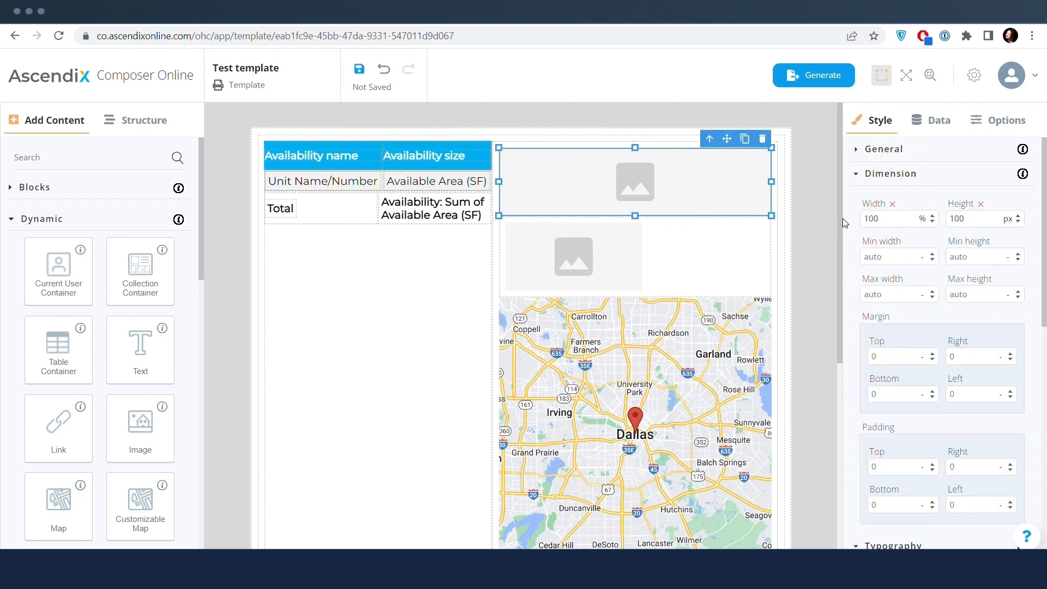
{"action": "key", "text": "Tab"}
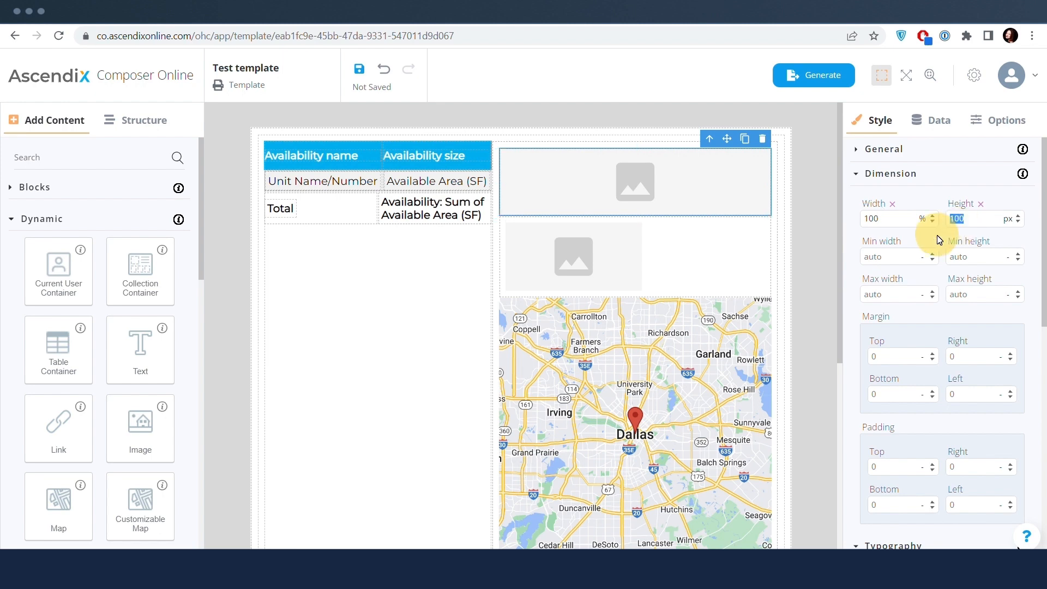
{"action": "type", "text": "250"}
{"action": "key", "text": "Return"}
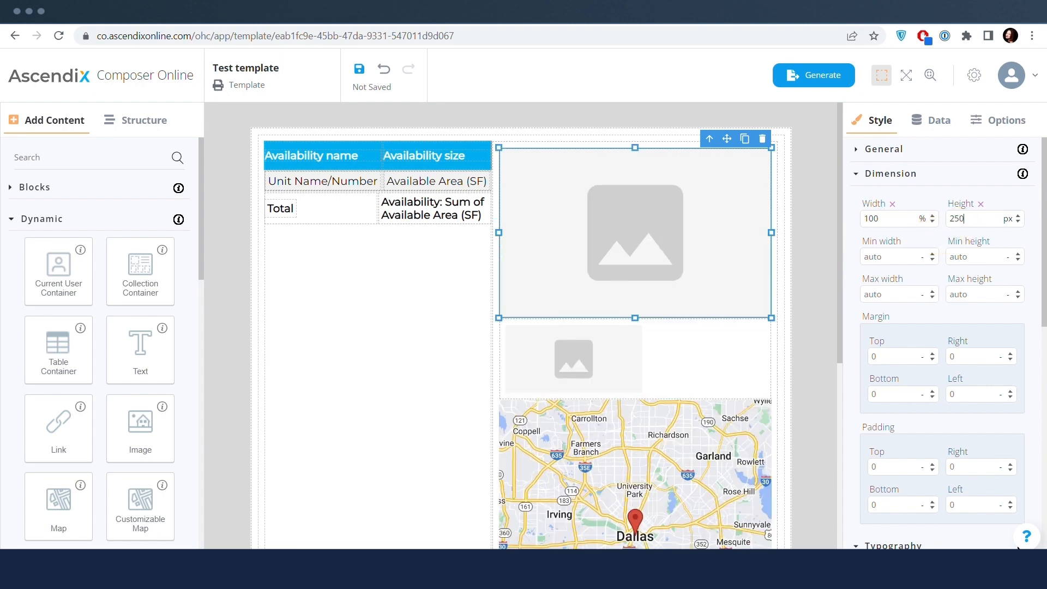
Step: Set the Attachment container's image to a width of 100% and a height of 250 px
{"action": "left_click", "coordinate": [600, 362]}
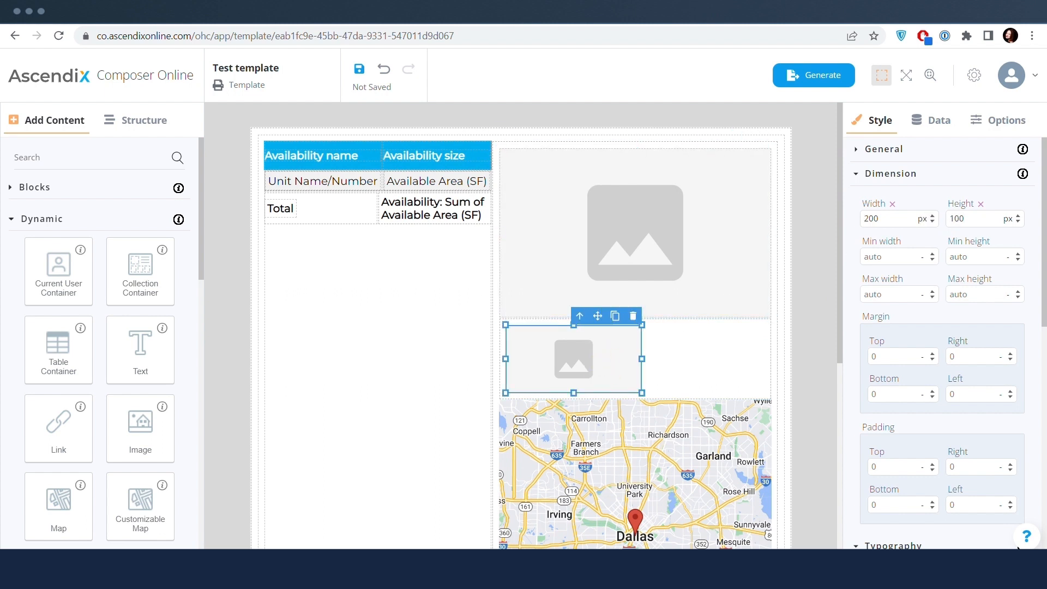
{"action": "left_click", "coordinate": [896, 216]}
{"action": "key", "text": "Tab"}
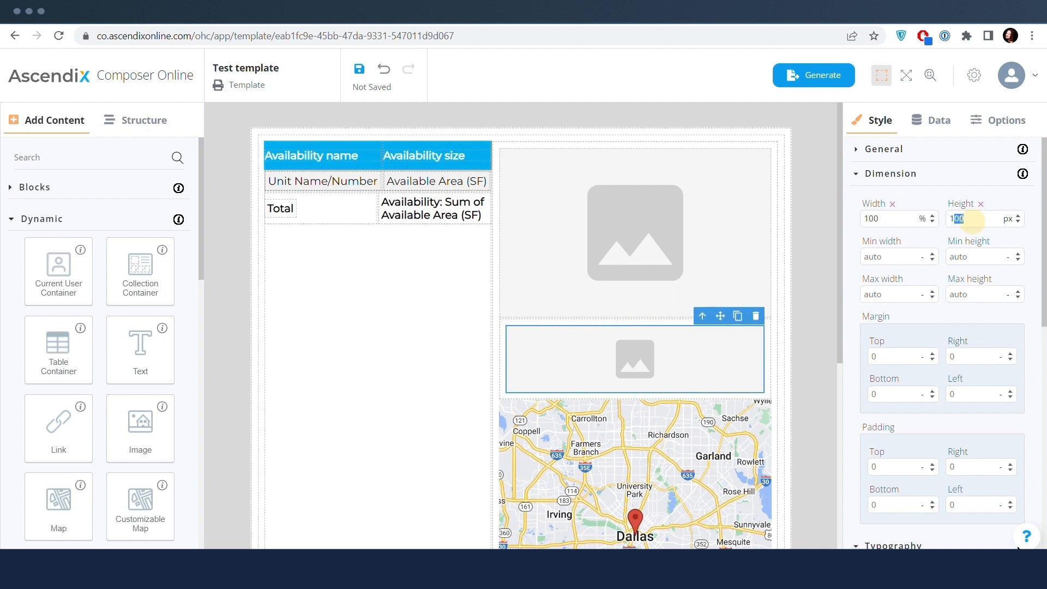
{"action": "type", "text": "250"}
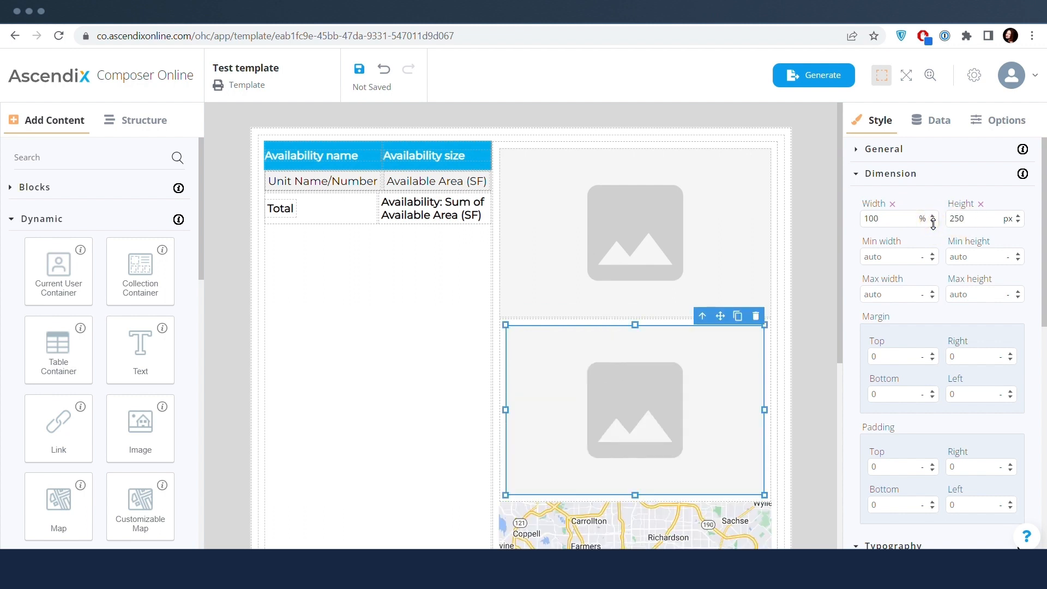
Step: Set the Customizable Map's width to 100%
{"action": "scroll", "coordinate": [674, 356], "scroll_direction": "down", "scroll_amount": 3}
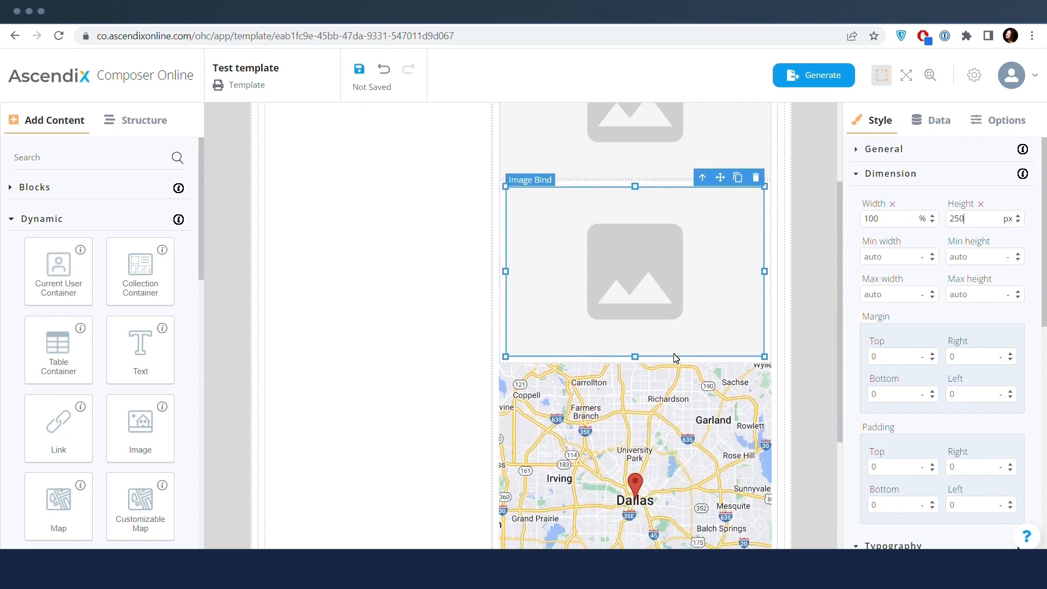
{"action": "left_click", "coordinate": [646, 386]}
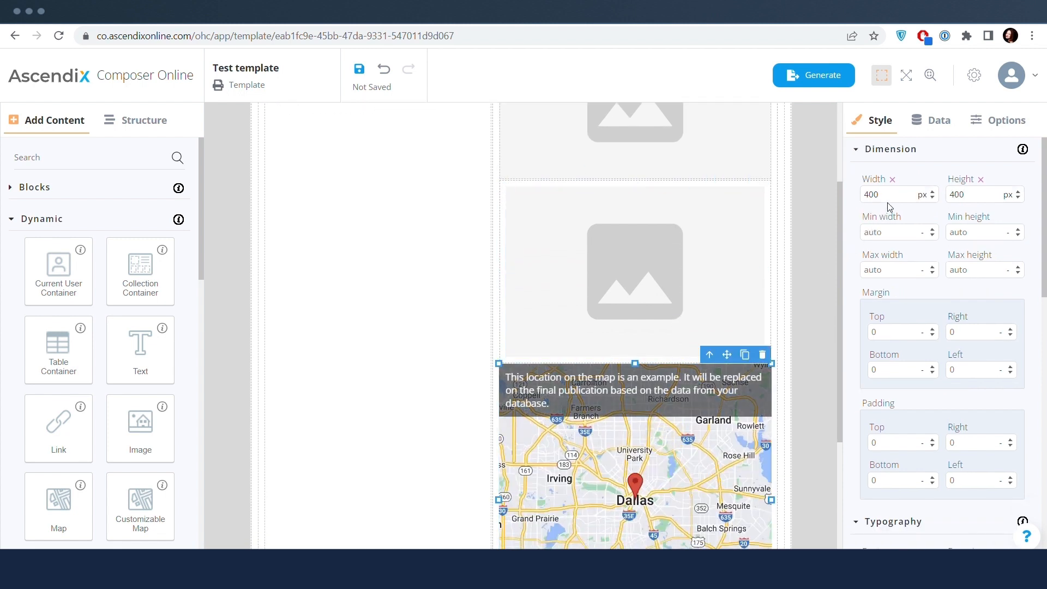
{"action": "left_click_drag", "start_coordinate": [882, 196], "coordinate": [841, 198]}
{"action": "type", "text": "1"}
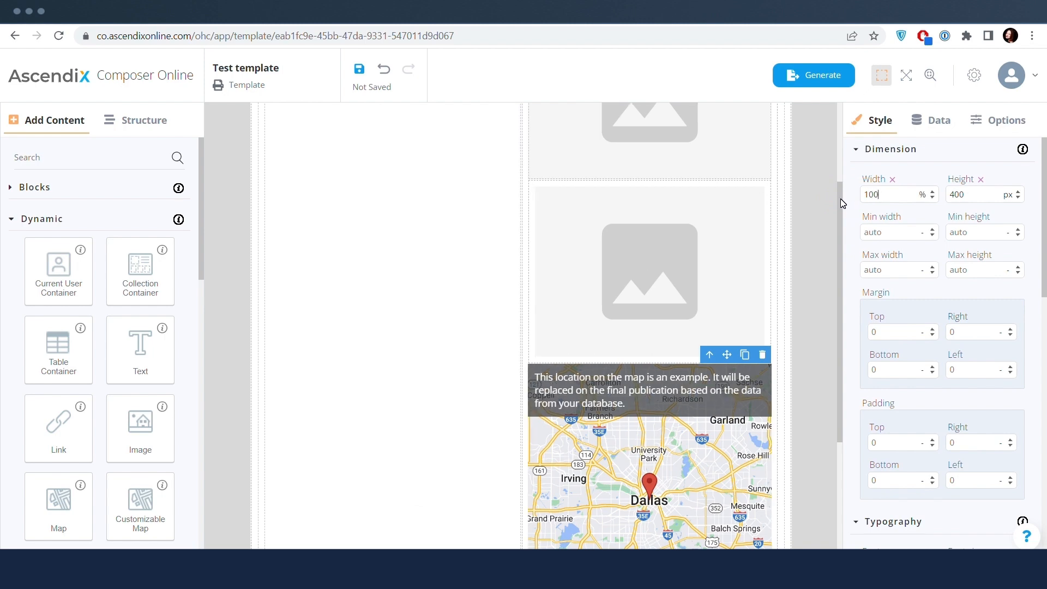
{"action": "scroll", "coordinate": [698, 422], "scroll_direction": "down", "scroll_amount": 3}
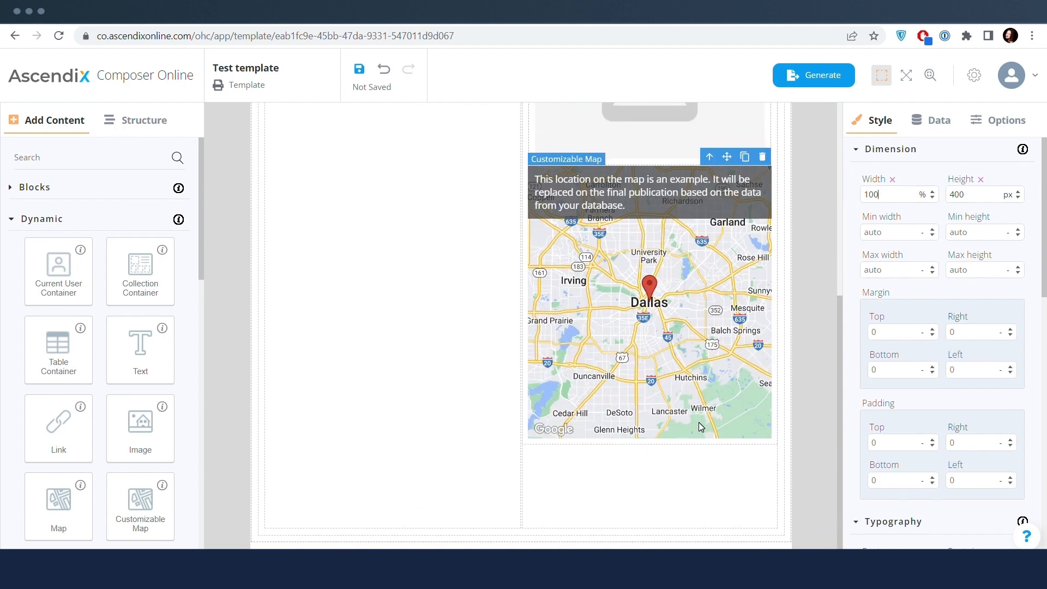
Step: Set the object fit of the first cell's image to Cover
{"action": "scroll", "coordinate": [706, 268], "scroll_direction": "up", "scroll_amount": 5}
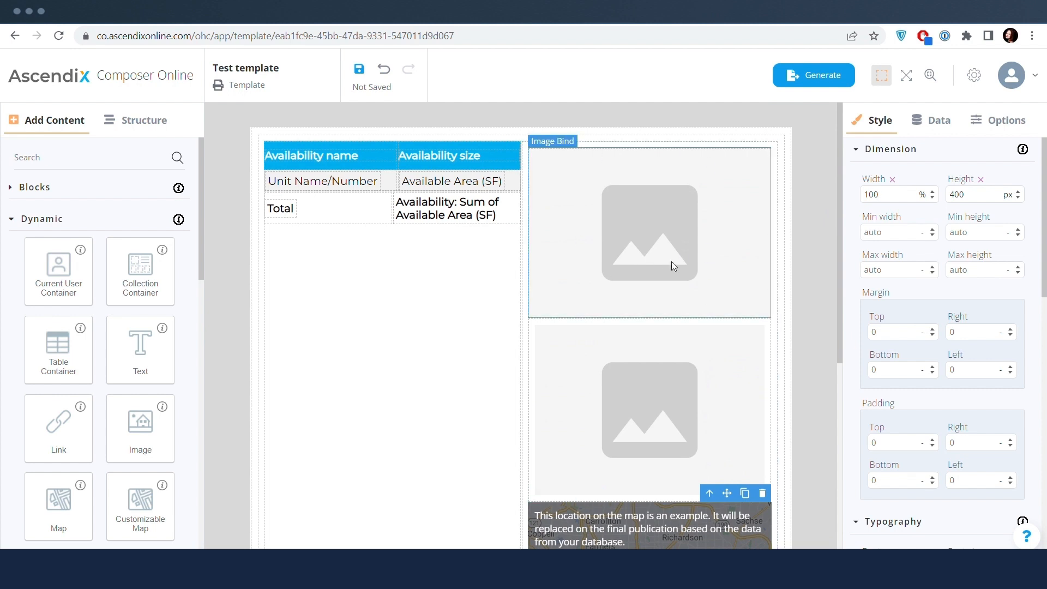
{"action": "left_click", "coordinate": [689, 250]}
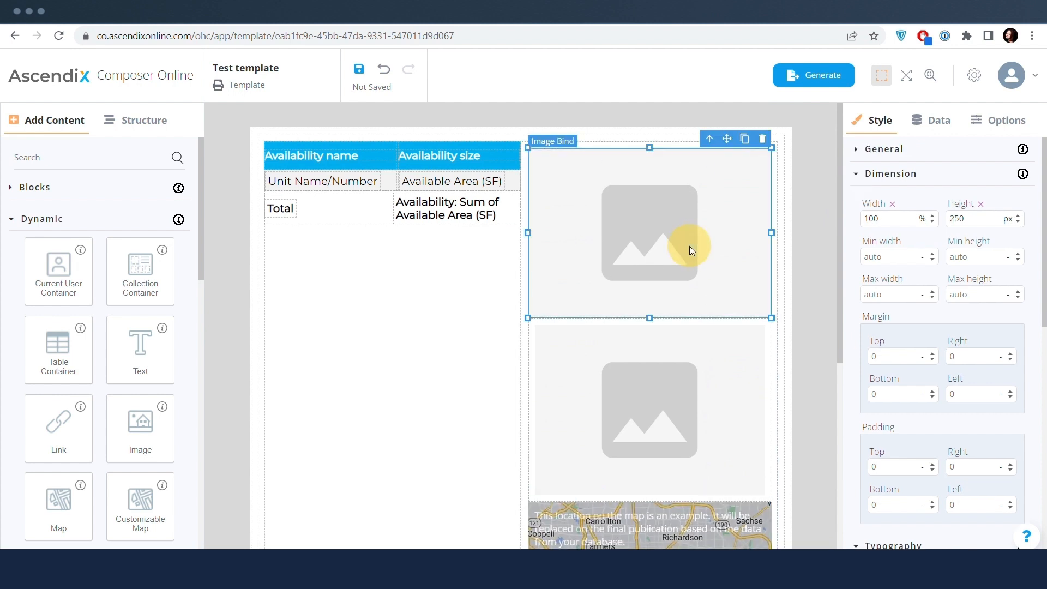
{"action": "left_click", "coordinate": [880, 173]}
{"action": "left_click", "coordinate": [890, 197]}
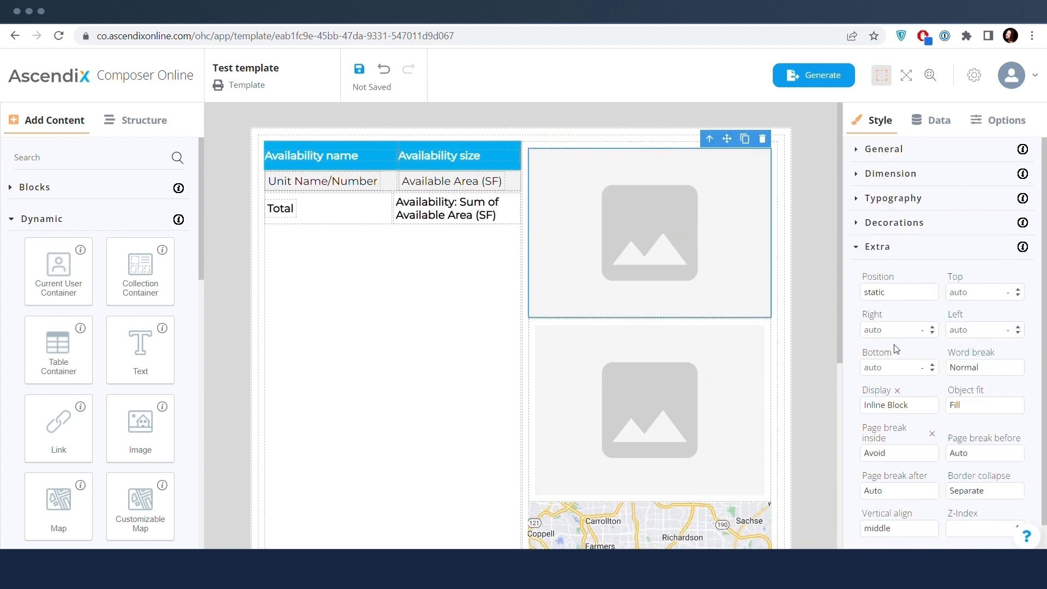
{"action": "left_click", "coordinate": [966, 406]}
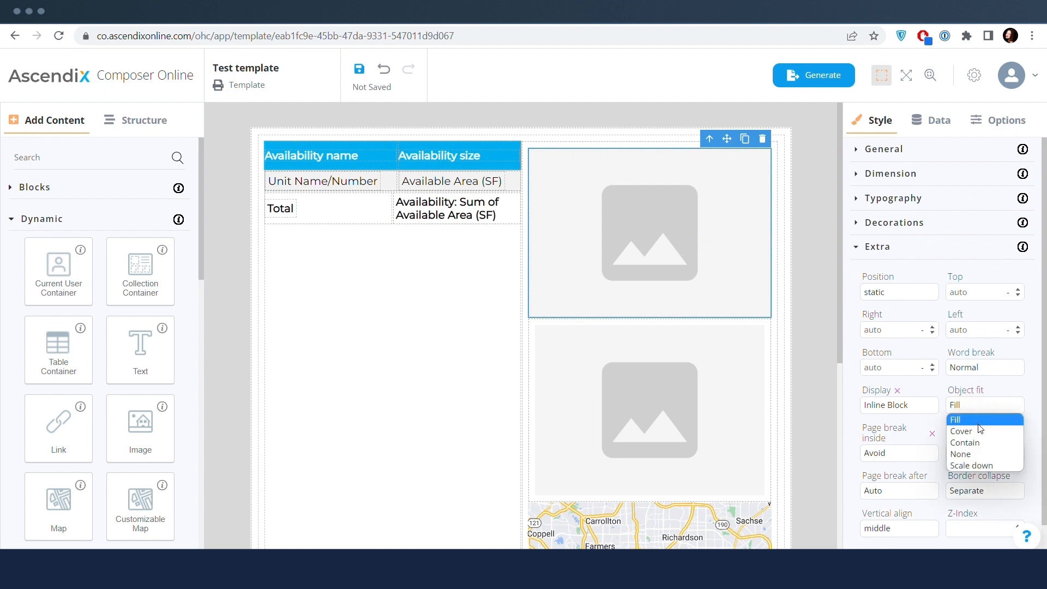
{"action": "left_click", "coordinate": [978, 431]}
Step: Set the object fit of the Attachment container's image to Cover
{"action": "left_click", "coordinate": [698, 393]}
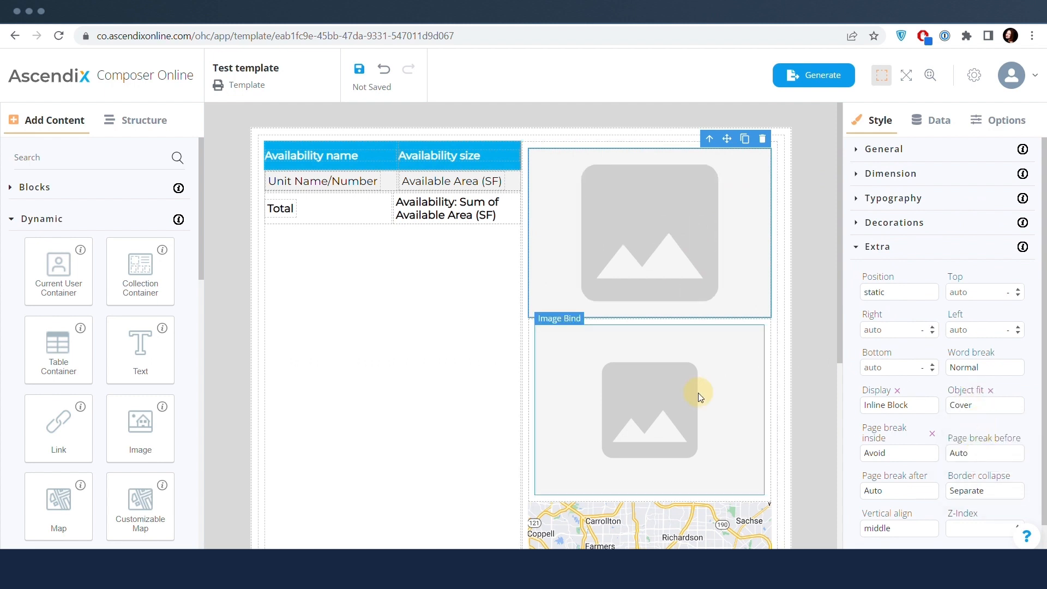
{"action": "left_click", "coordinate": [957, 405]}
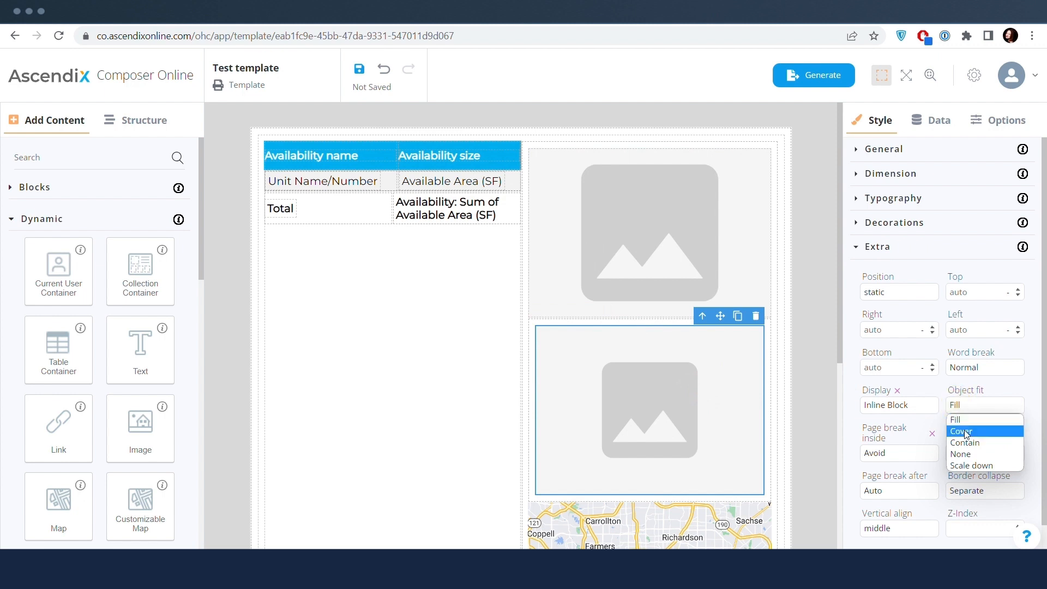
{"action": "left_click", "coordinate": [964, 431]}
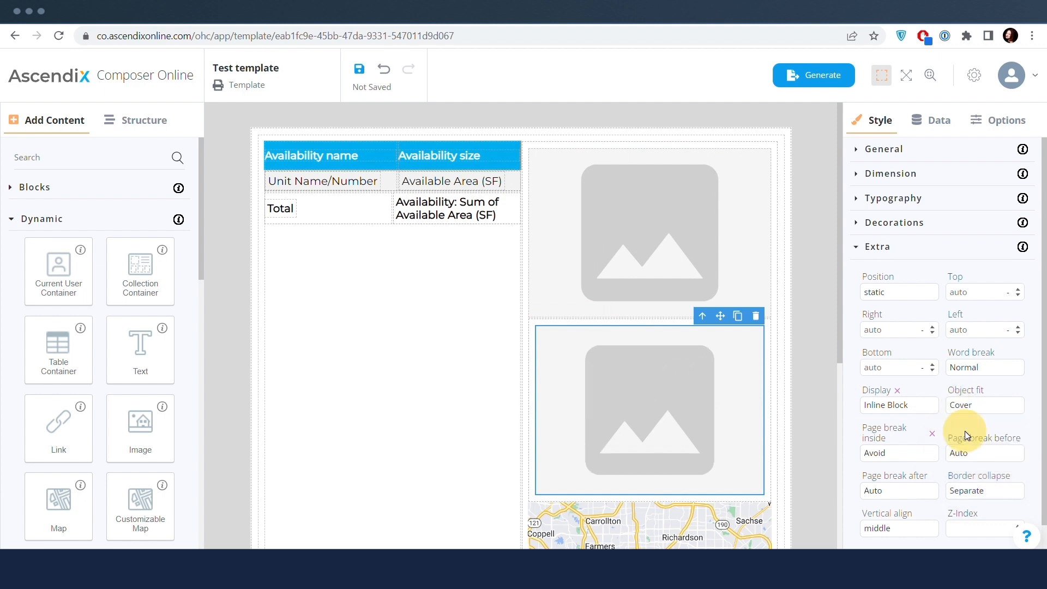
Step: Set the top, right and bottom padding of the column holding the images and map to 0 px
{"action": "left_click", "coordinate": [544, 147]}
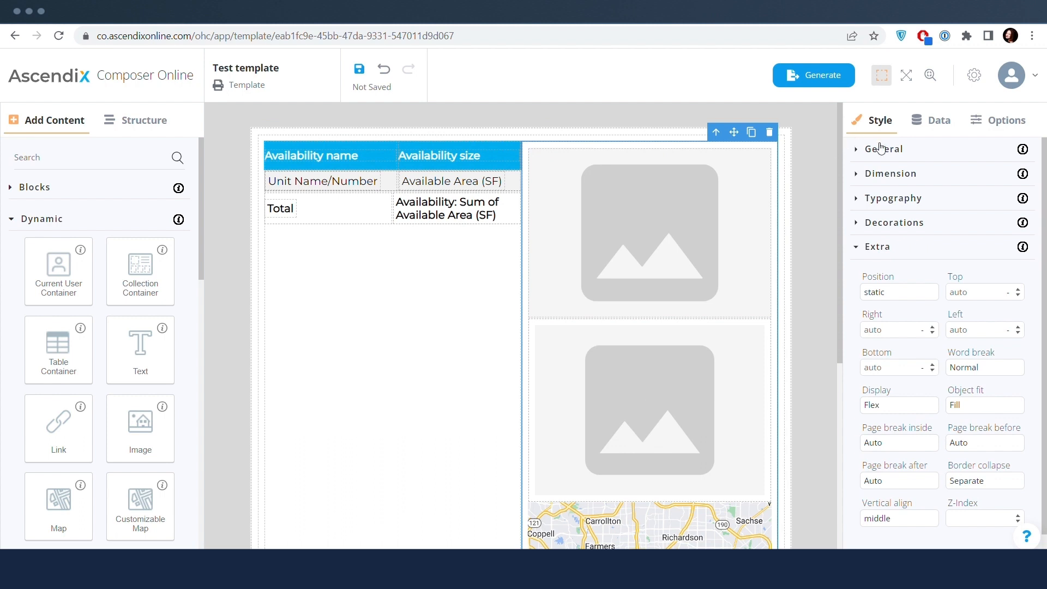
{"action": "left_click", "coordinate": [889, 178]}
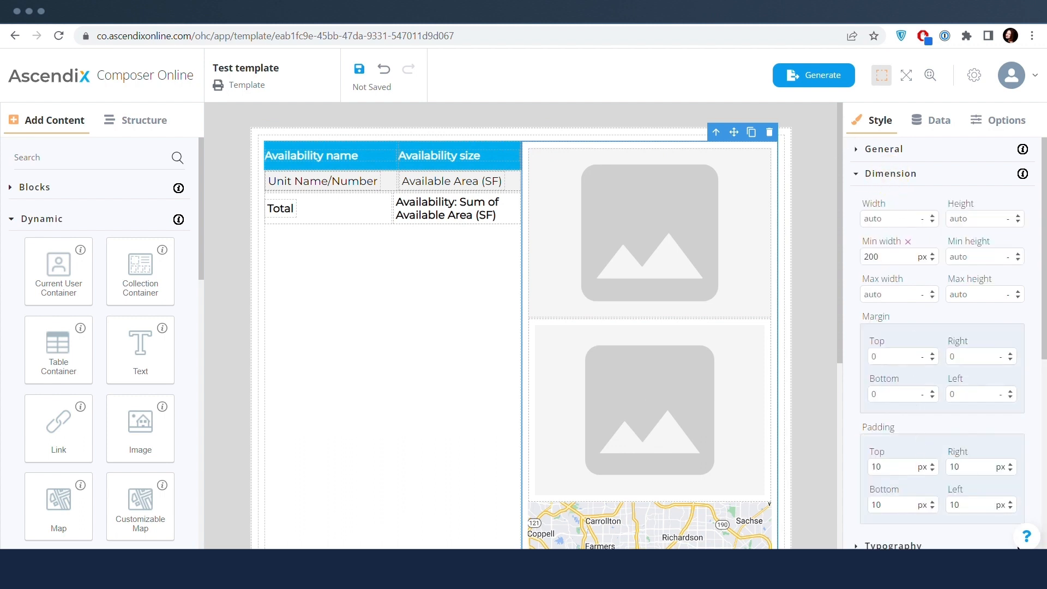
{"action": "type", "text": "0"}
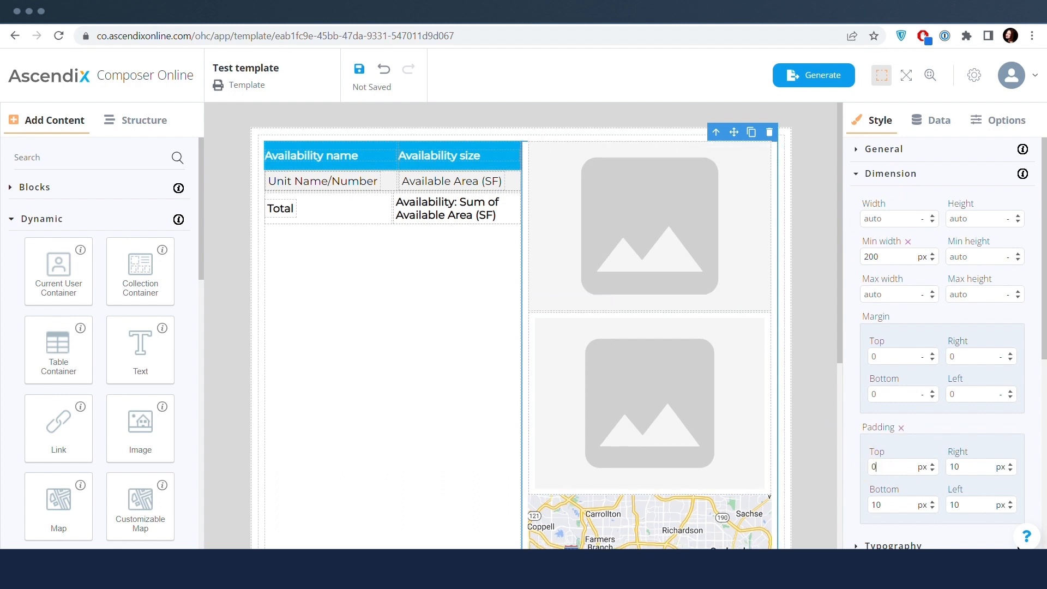
{"action": "double_click", "coordinate": [959, 467]}
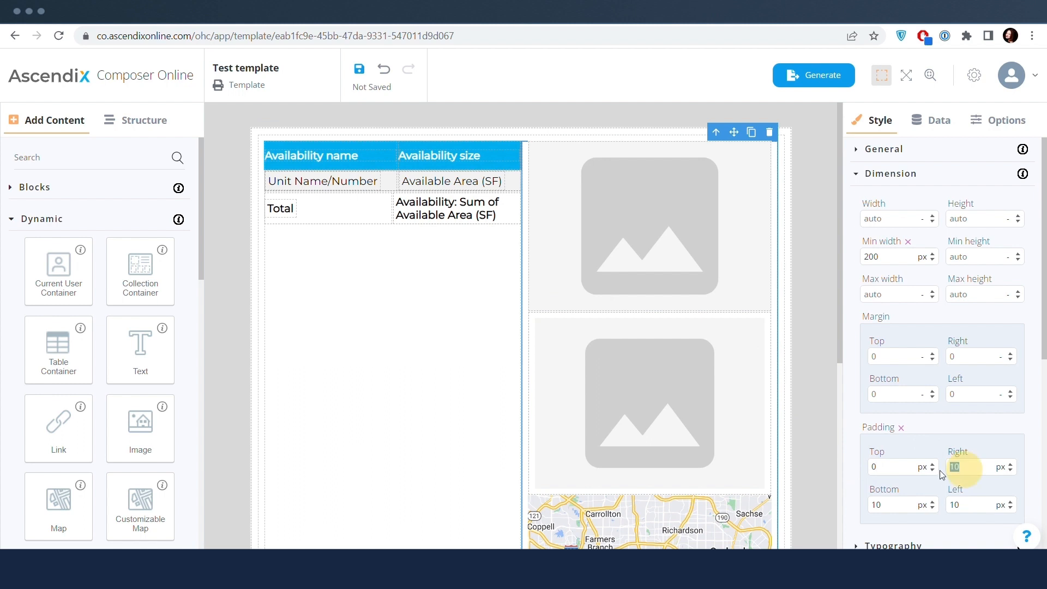
{"action": "type", "text": "0"}
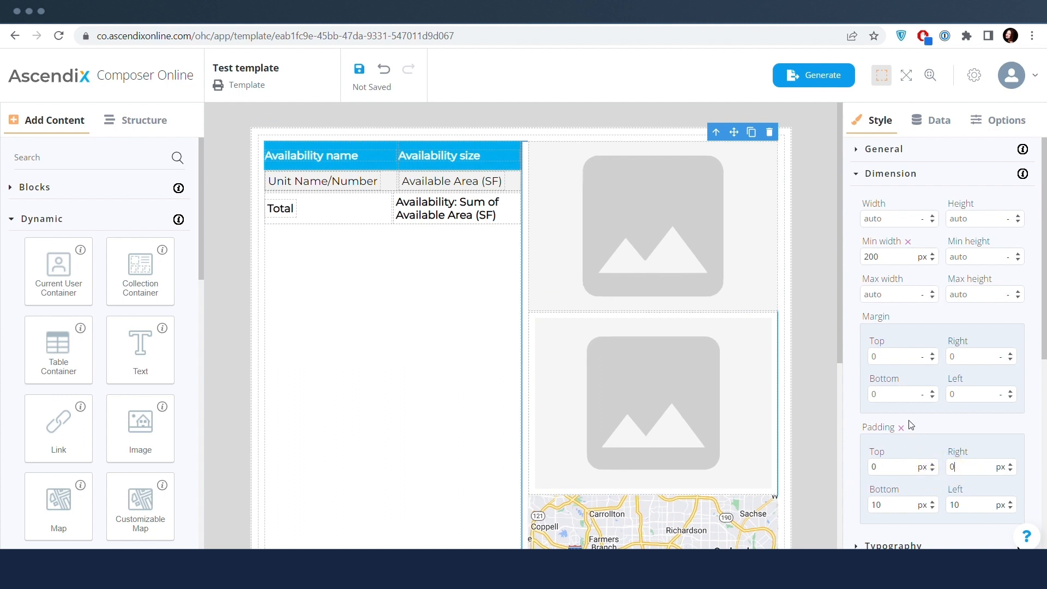
{"action": "double_click", "coordinate": [875, 505]}
{"action": "type", "text": "0"}
Step: Set the Attachment collection container's padding to 0 px on all four sides
{"action": "left_click", "coordinate": [700, 319]}
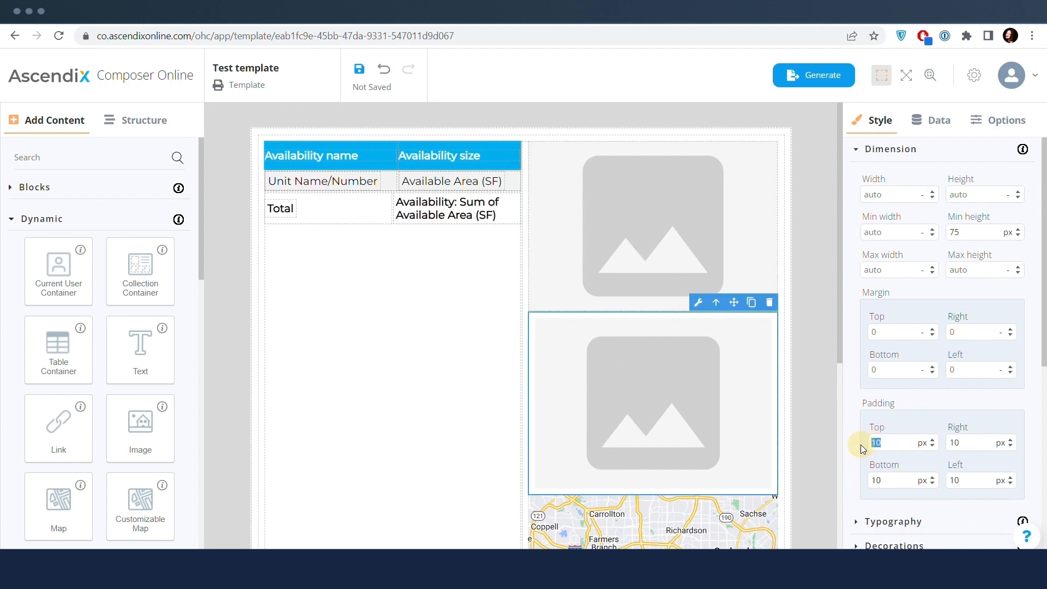
{"action": "key", "text": "BackSpace"}
{"action": "left_click_drag", "start_coordinate": [964, 442], "coordinate": [950, 442]}
{"action": "key", "text": "BackSpace"}
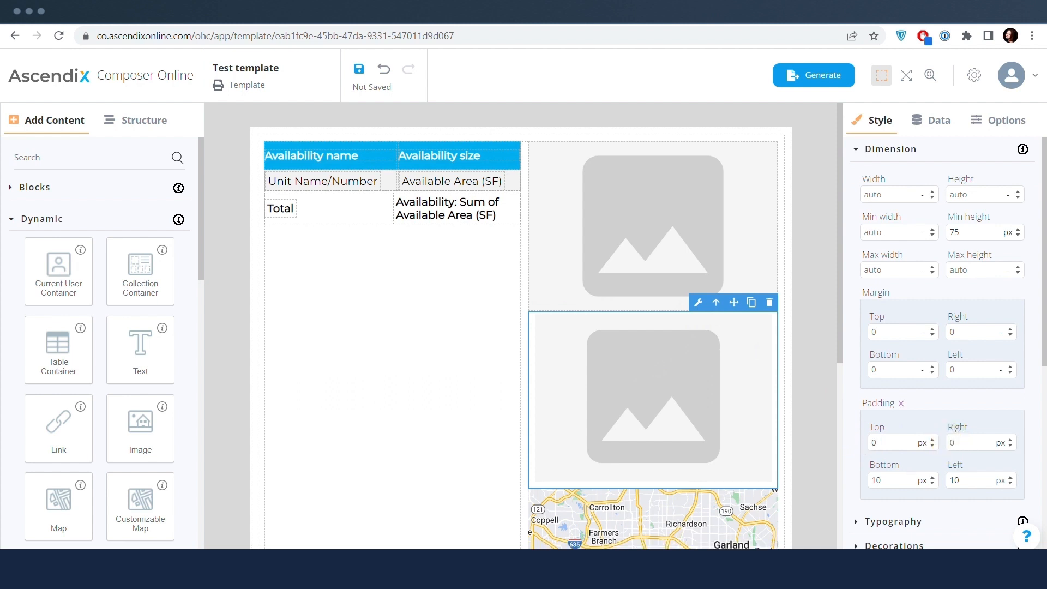
{"action": "double_click", "coordinate": [865, 479]}
{"action": "key", "text": "BackSpace"}
{"action": "double_click", "coordinate": [936, 480]}
{"action": "key", "text": "BackSpace"}
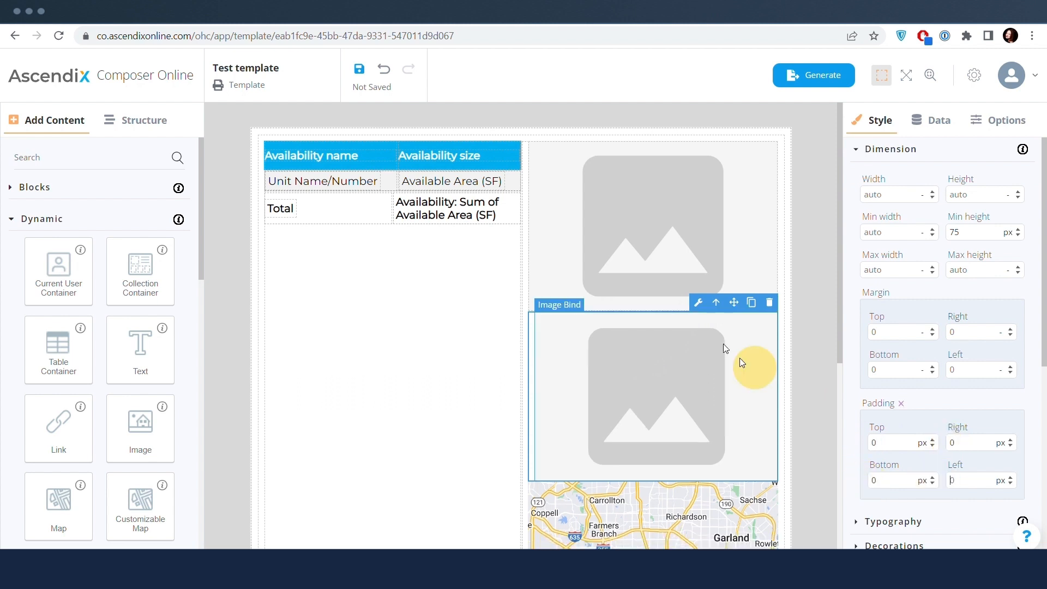
Step: Give the cell around the Attachment collection container a top padding of 10 px
{"action": "left_click", "coordinate": [718, 307]}
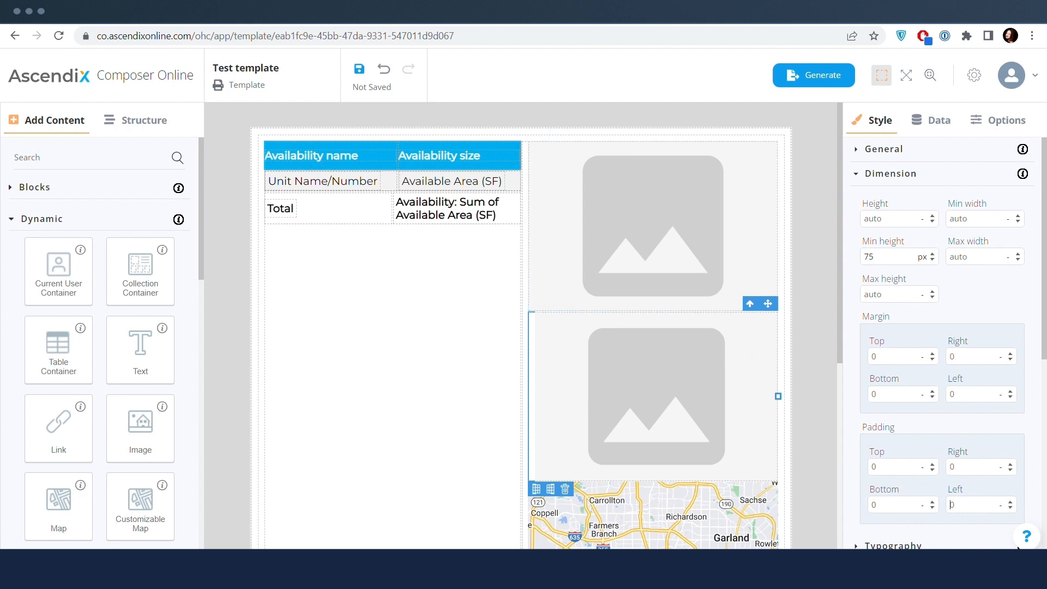
{"action": "left_click", "coordinate": [897, 468]}
{"action": "key", "text": "Return"}
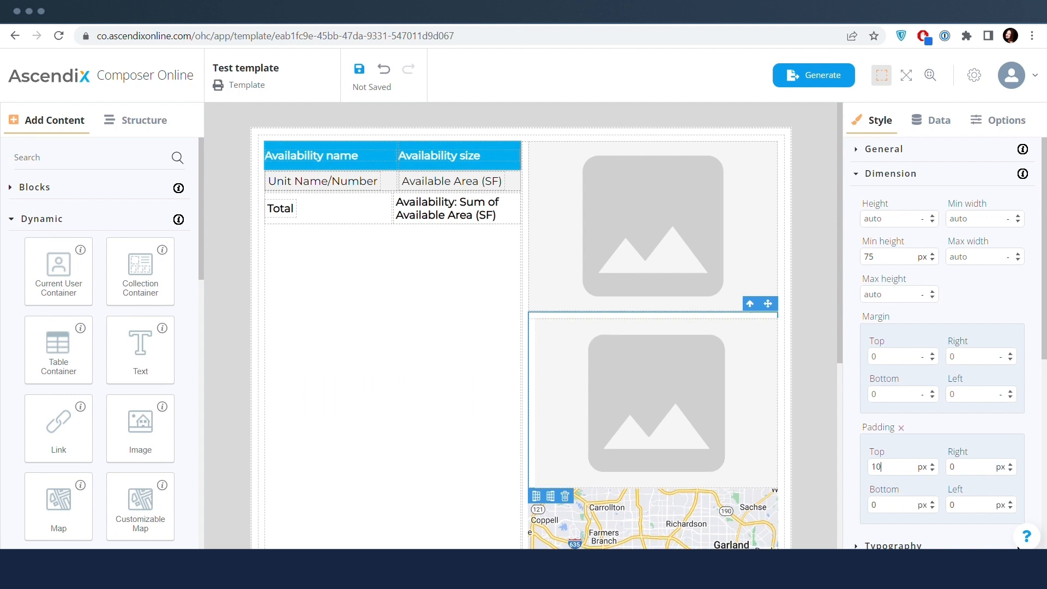
Step: Give the cell containing the Customizable Map a top padding of 10 px
{"action": "left_click", "coordinate": [722, 516]}
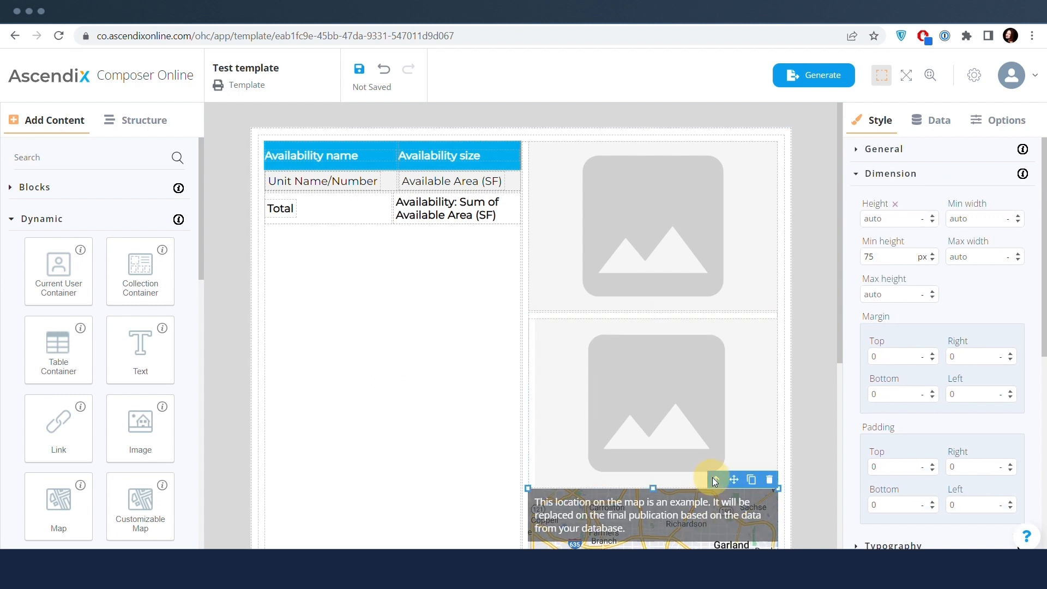
{"action": "left_click", "coordinate": [713, 478]}
{"action": "left_click", "coordinate": [867, 468]}
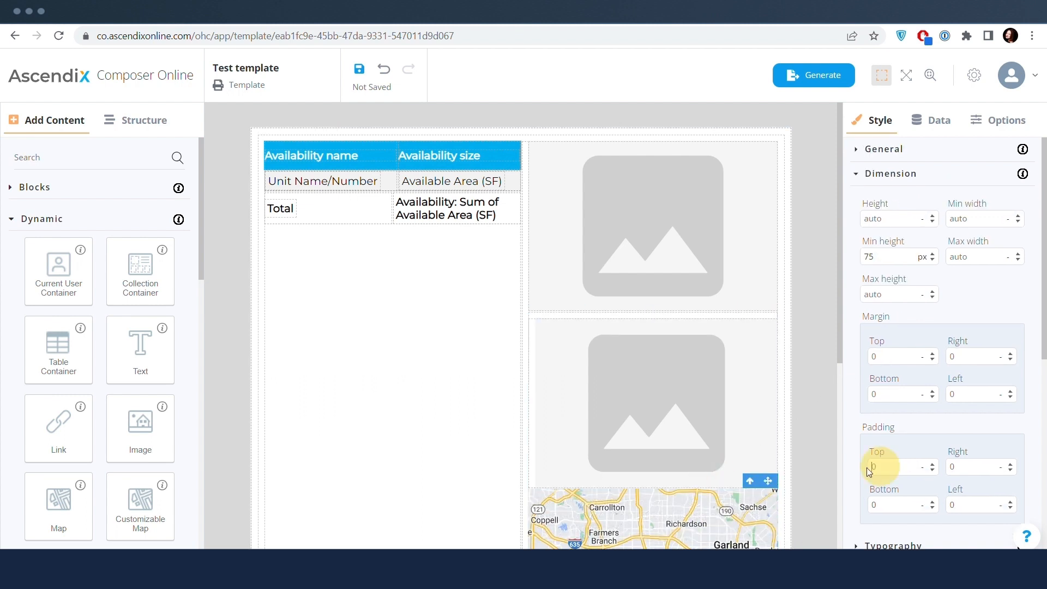
{"action": "type", "text": "10"}
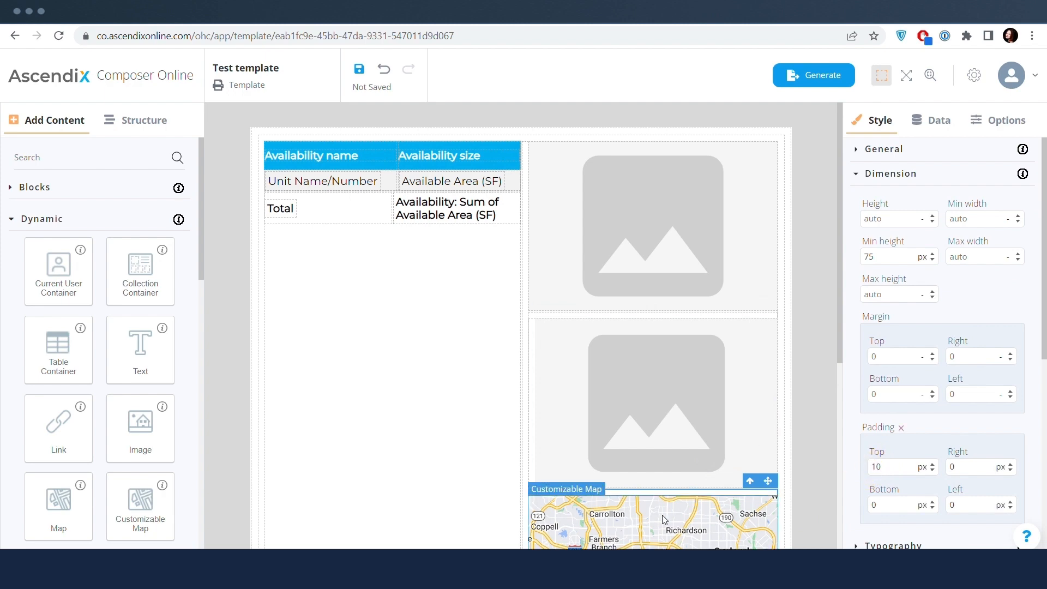
{"action": "left_click", "coordinate": [439, 466]}
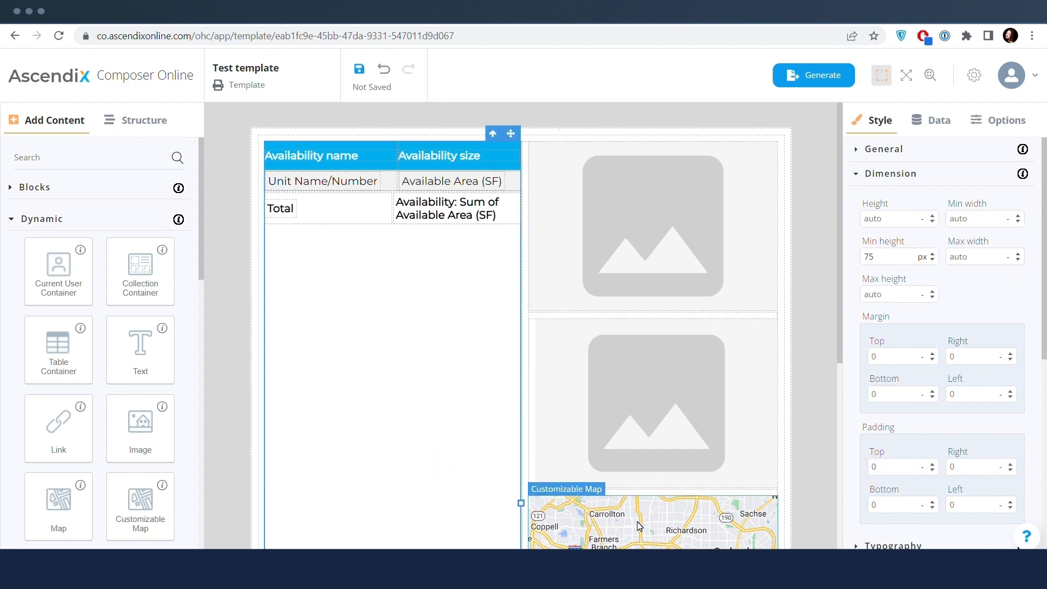
Step: Bind the Customizable Map's address to the Geolocation field and zoom the map in closer
{"action": "scroll", "coordinate": [652, 441], "scroll_direction": "down", "scroll_amount": 5}
{"action": "left_click", "coordinate": [670, 367]}
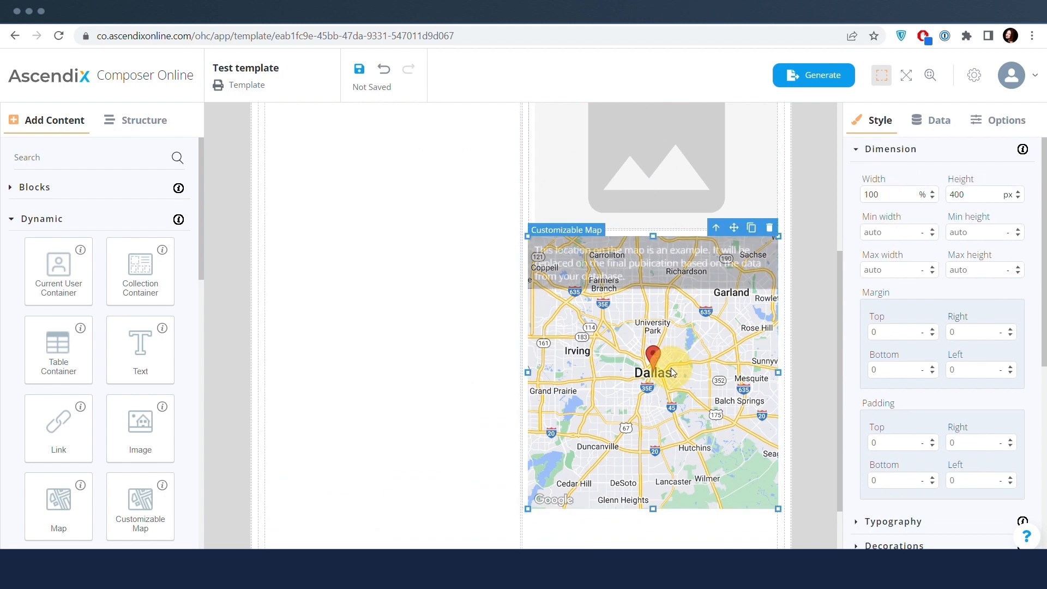
{"action": "left_click", "coordinate": [930, 121]}
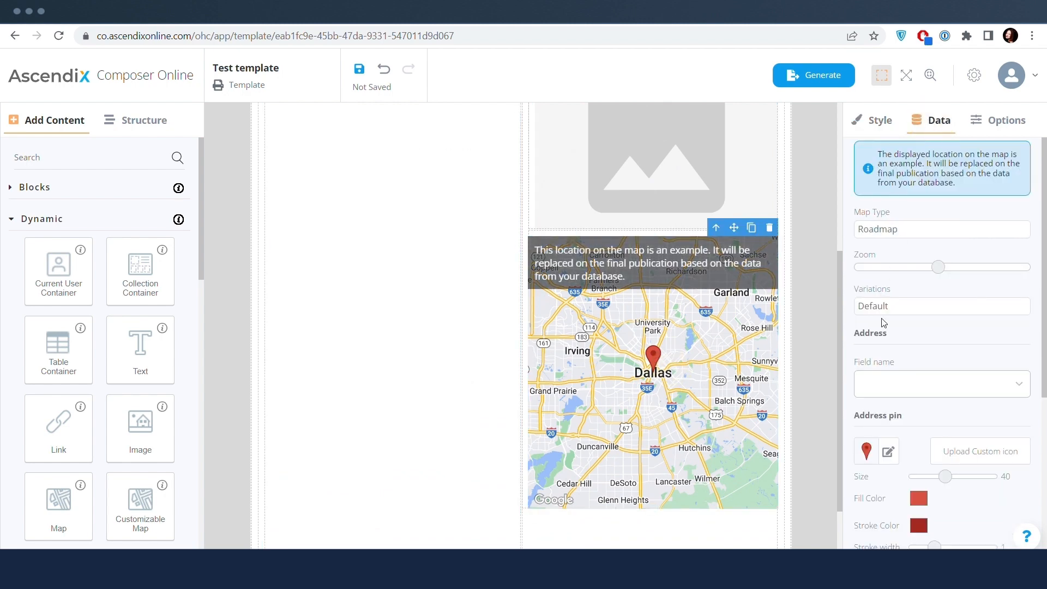
{"action": "left_click", "coordinate": [930, 391]}
{"action": "left_click", "coordinate": [907, 434]}
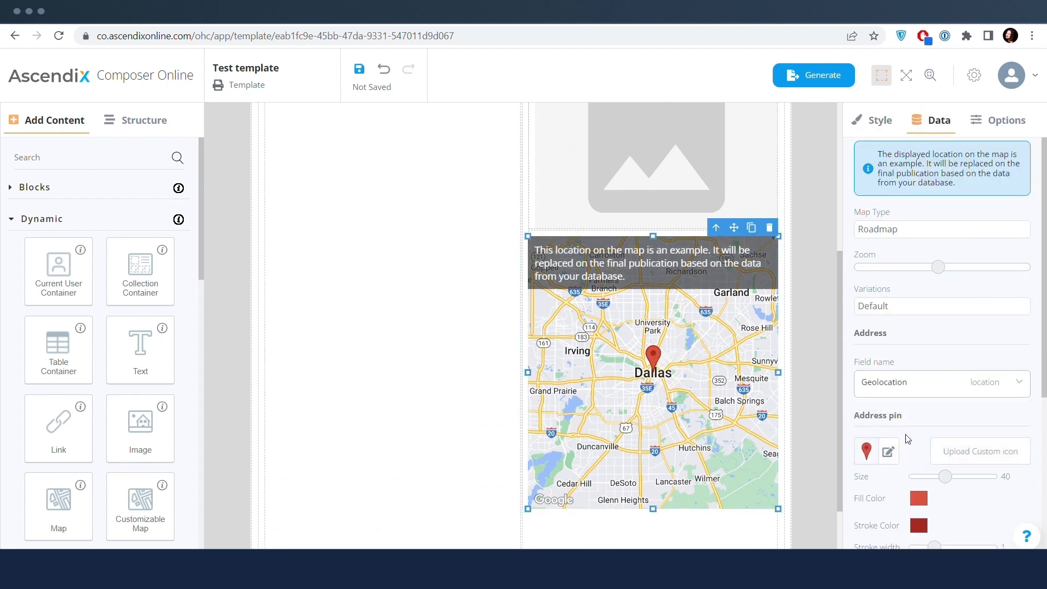
{"action": "left_click", "coordinate": [956, 267]}
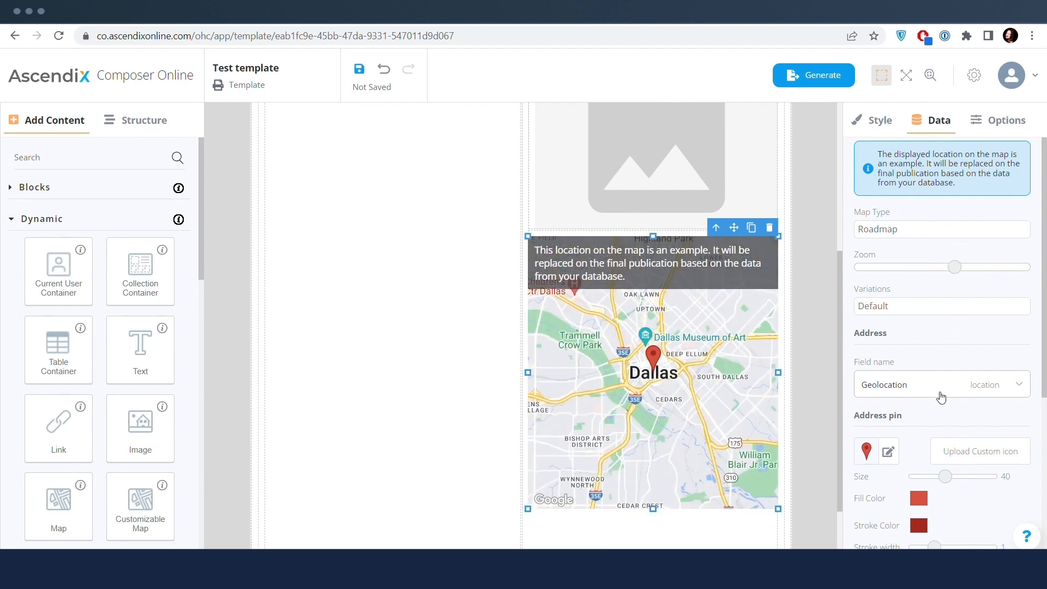
Step: Make the map's radius visible and set its distance to 3 km
{"action": "scroll", "coordinate": [936, 422], "scroll_direction": "down", "scroll_amount": 1}
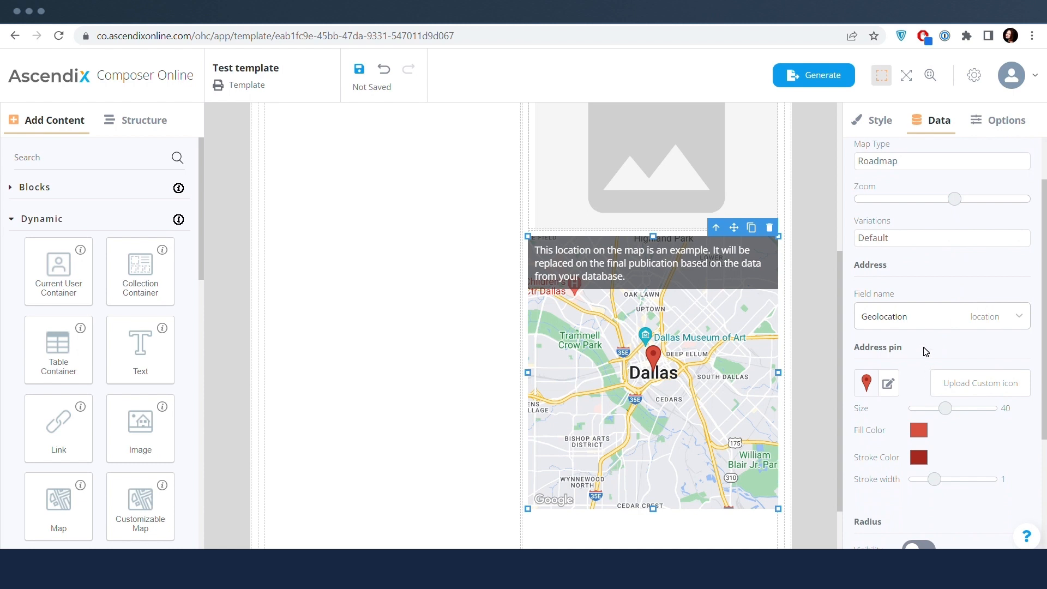
{"action": "scroll", "coordinate": [925, 352], "scroll_direction": "down", "scroll_amount": 3}
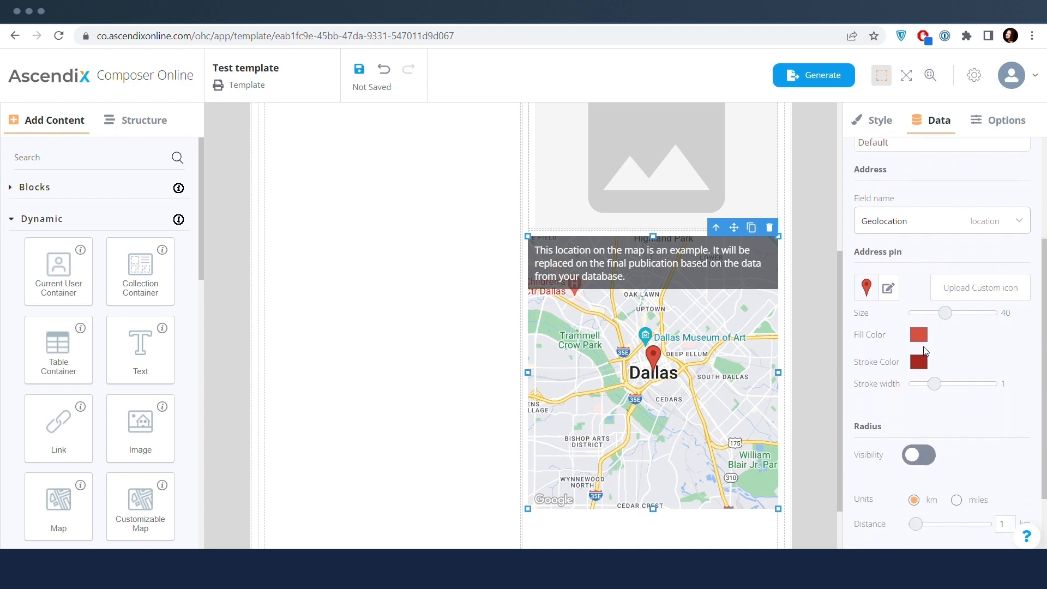
{"action": "left_click", "coordinate": [920, 365]}
{"action": "scroll", "coordinate": [948, 431], "scroll_direction": "down", "scroll_amount": 2}
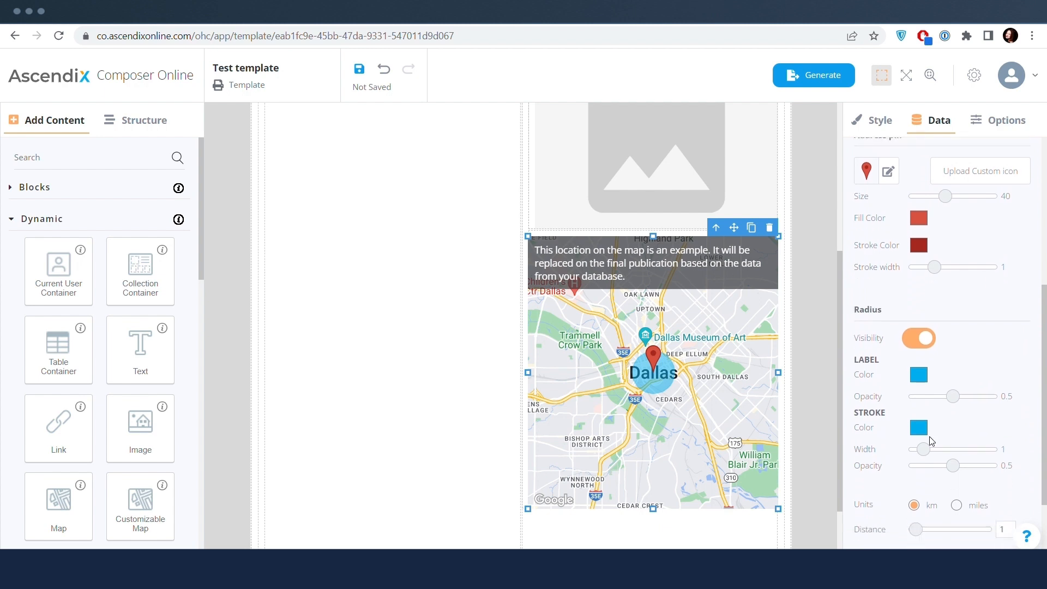
{"action": "left_click", "coordinate": [1009, 459]}
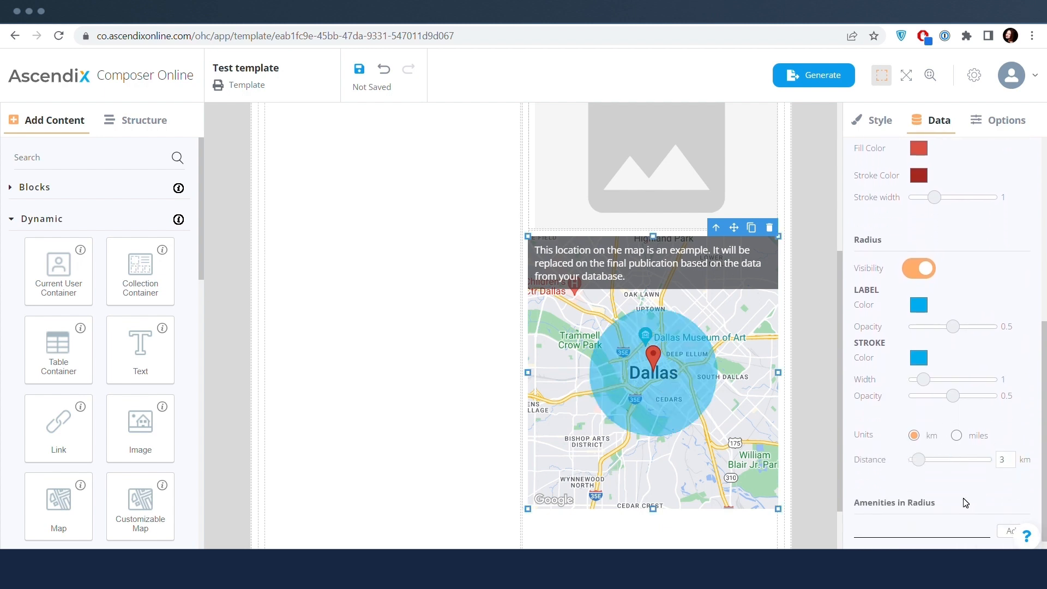
Step: Add Shell as an amenity within the map's radius
{"action": "scroll", "coordinate": [933, 488], "scroll_direction": "down", "scroll_amount": 1}
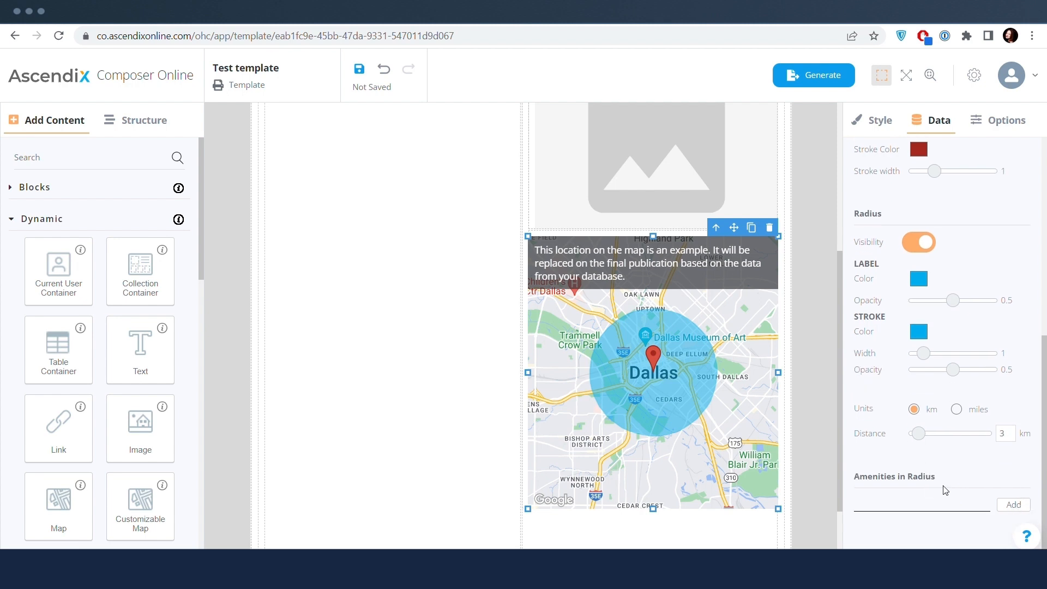
{"action": "left_click", "coordinate": [944, 504]}
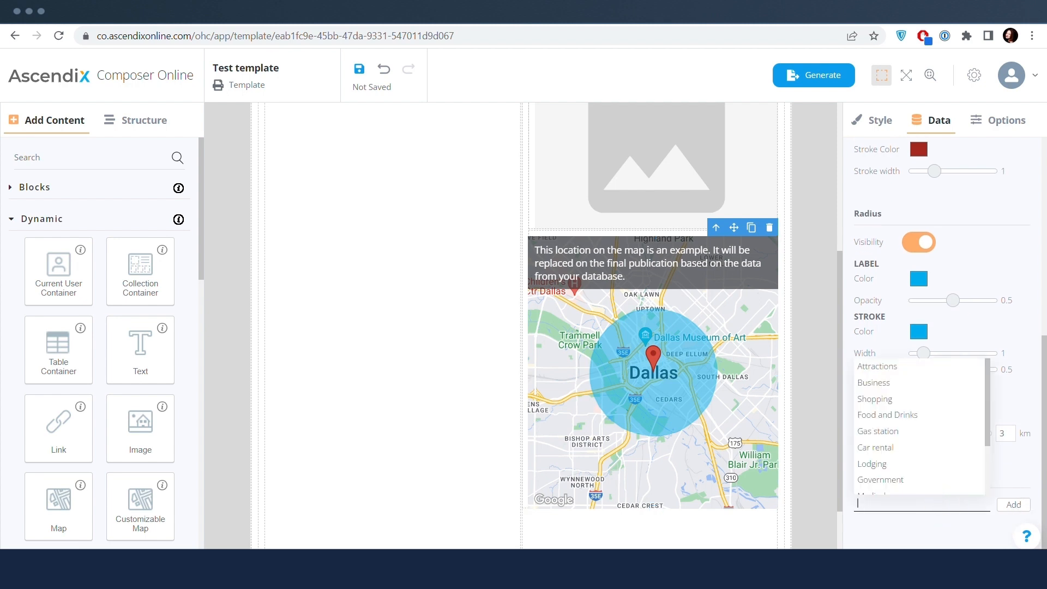
{"action": "type", "text": "Shell"}
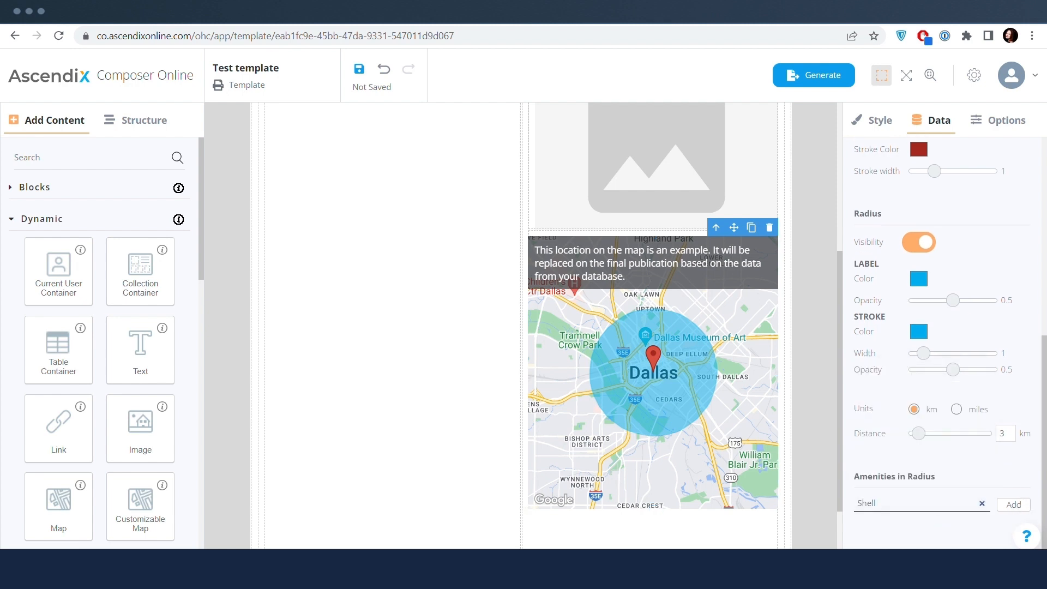
{"action": "left_click", "coordinate": [1013, 504]}
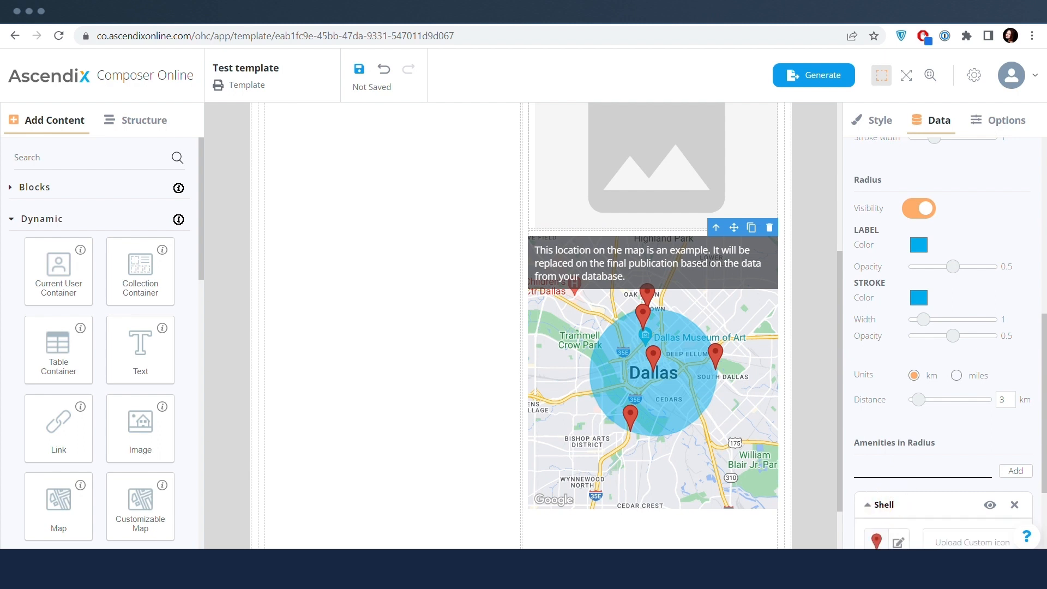
Step: Upload the Shell logo from the Downloads folder as the Shell amenity's custom icon and set its size to 25
{"action": "left_click", "coordinate": [884, 504]}
{"action": "left_click", "coordinate": [948, 398]}
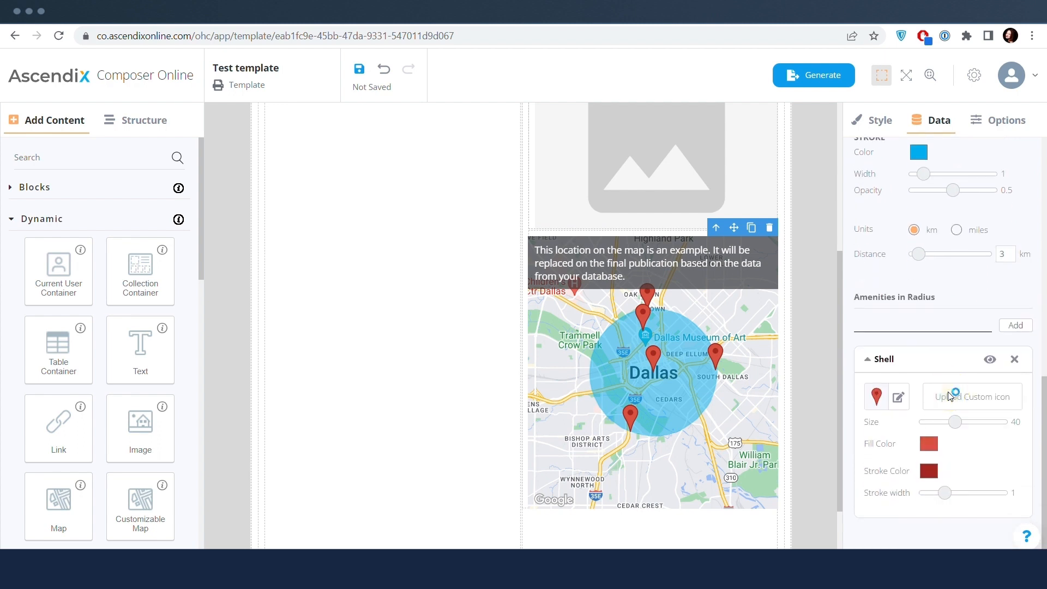
{"action": "left_click", "coordinate": [90, 155]}
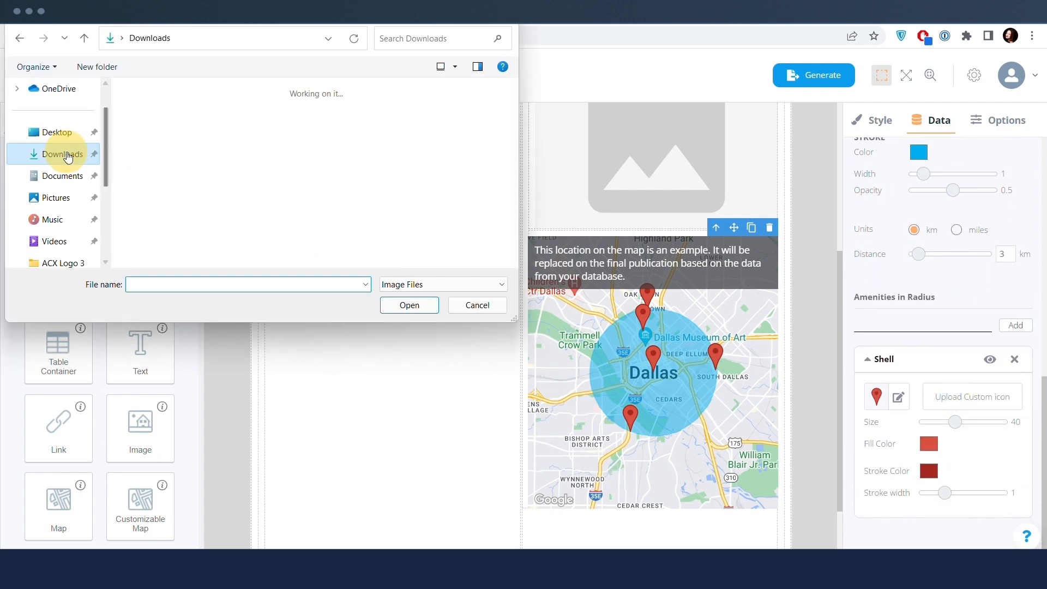
{"action": "double_click", "coordinate": [164, 136]}
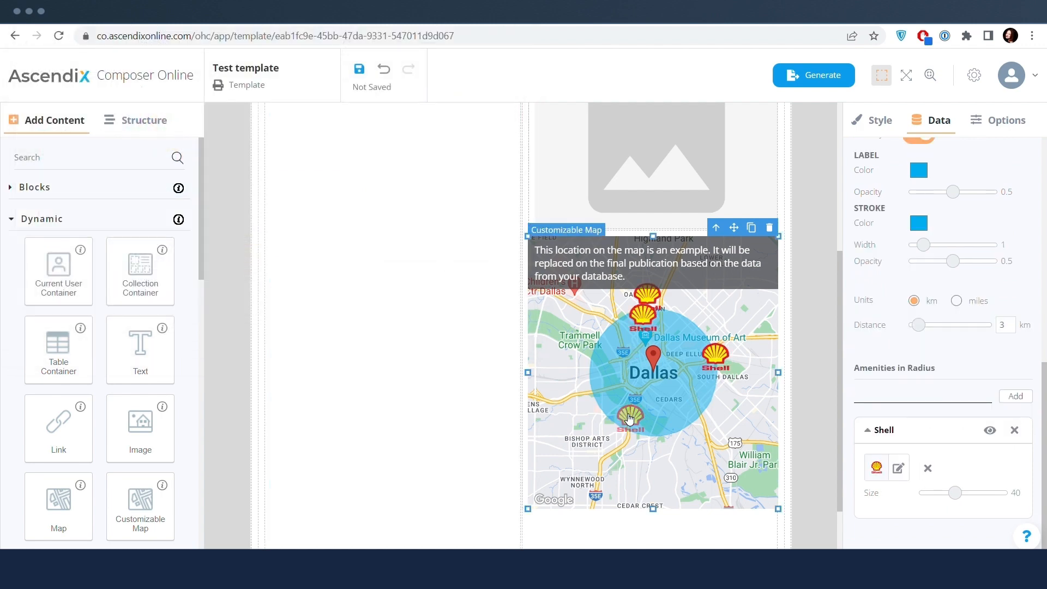
{"action": "left_click_drag", "start_coordinate": [956, 497], "coordinate": [945, 504]}
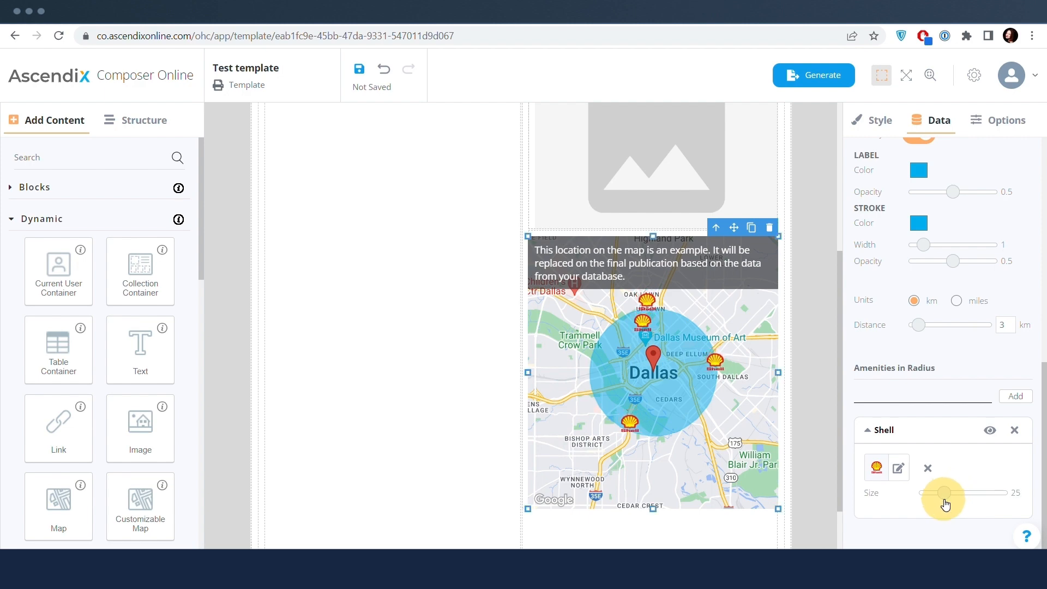
Step: Set the top and right padding of the page's outer Dynamic Collection Container to 0 px
{"action": "scroll", "coordinate": [967, 379], "scroll_direction": "up", "scroll_amount": 10}
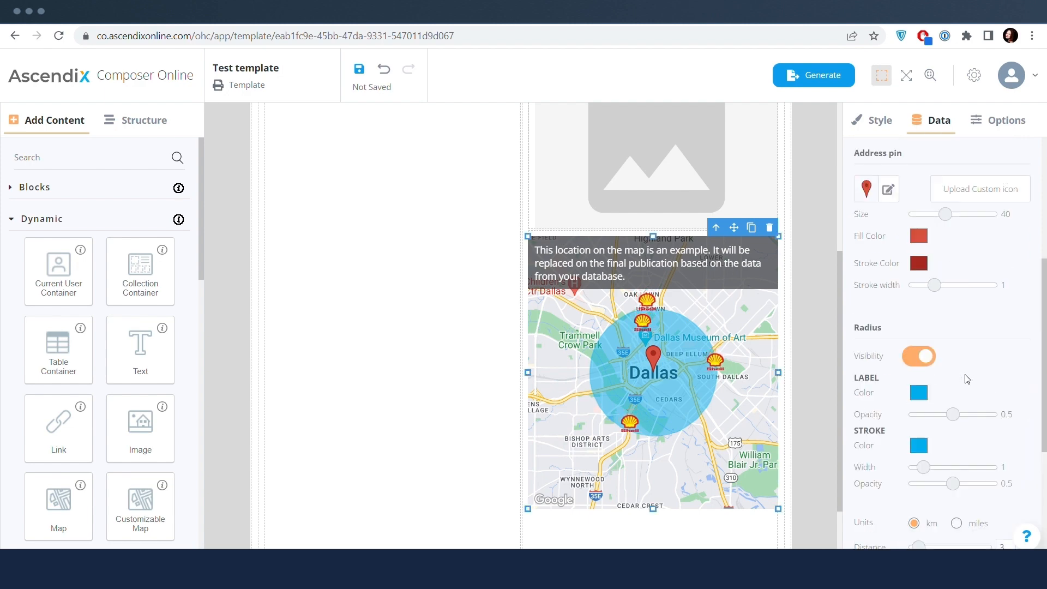
{"action": "scroll", "coordinate": [650, 345], "scroll_direction": "up", "scroll_amount": 3}
{"action": "scroll", "coordinate": [651, 345], "scroll_direction": "up", "scroll_amount": 2}
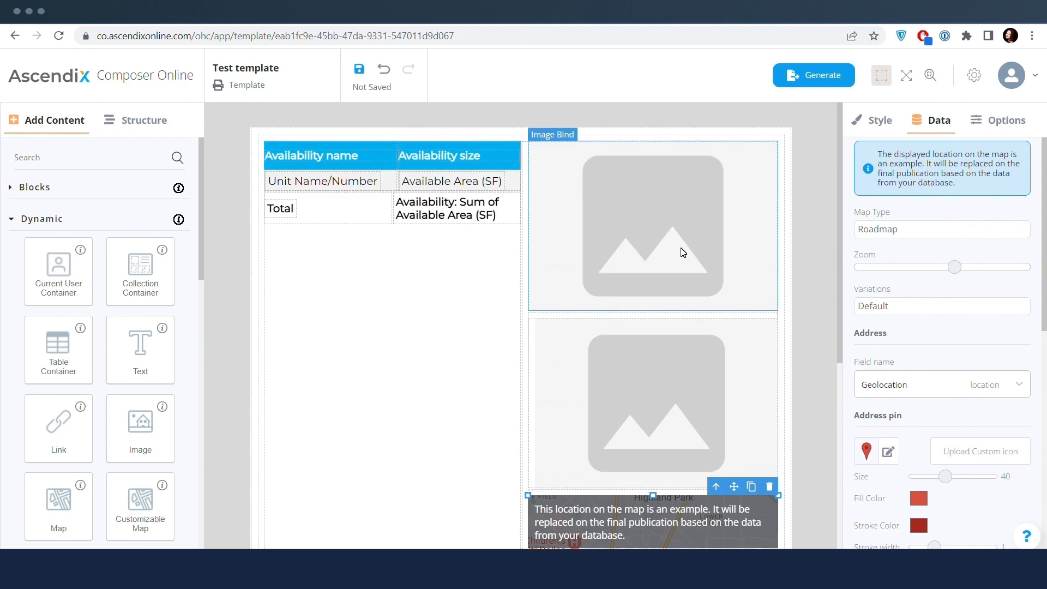
{"action": "left_click", "coordinate": [783, 139]}
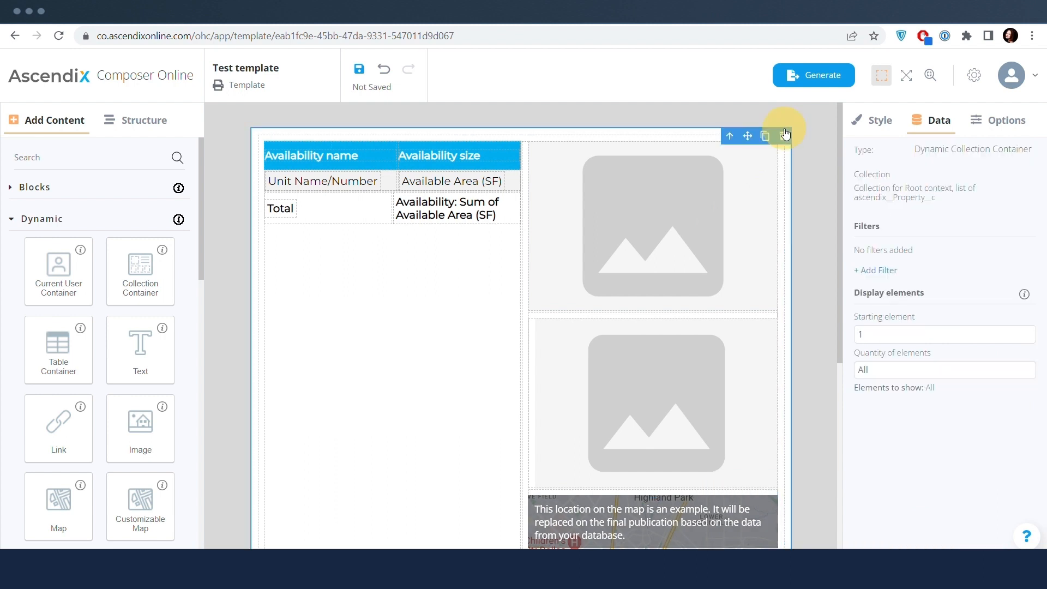
{"action": "left_click", "coordinate": [872, 120]}
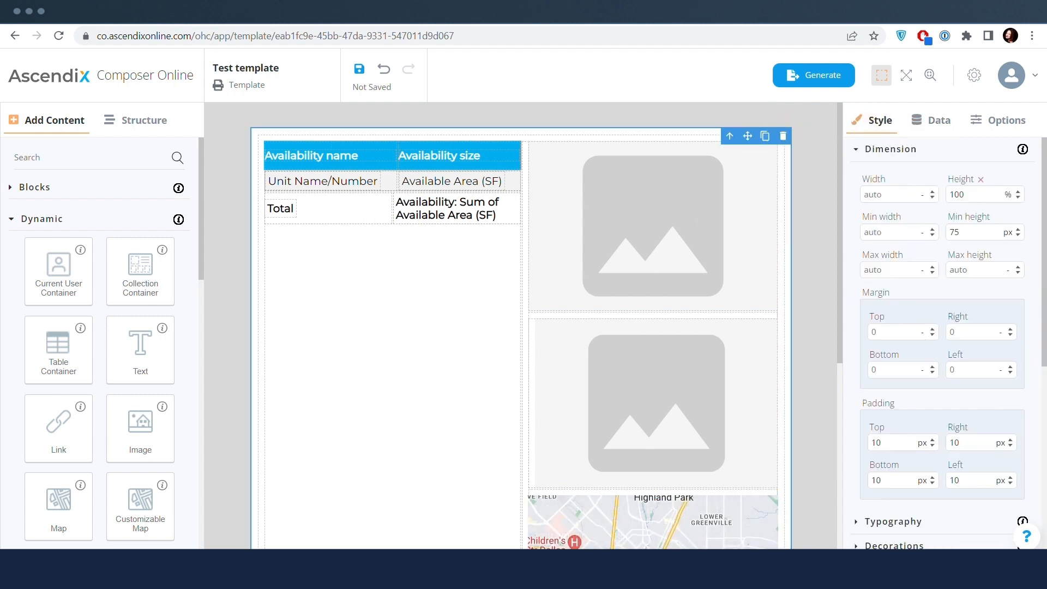
{"action": "left_click_drag", "start_coordinate": [888, 442], "coordinate": [839, 453]}
{"action": "type", "text": "0"}
{"action": "key", "text": "Return"}
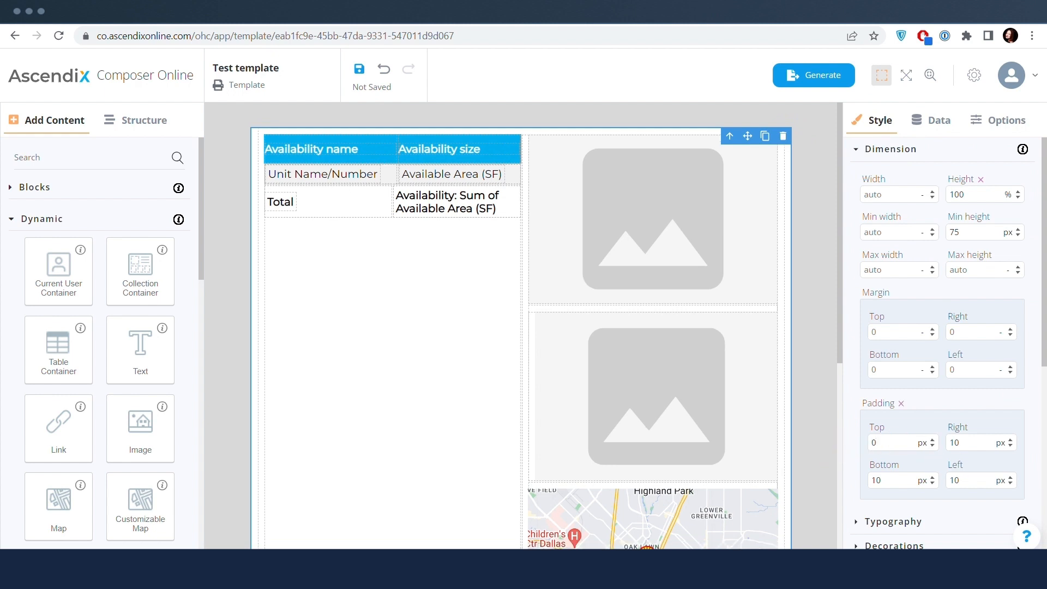
{"action": "left_click_drag", "start_coordinate": [962, 442], "coordinate": [918, 450]}
{"action": "type", "text": "0"}
{"action": "key", "text": "Return"}
Step: Set the bottom and left padding of the outer Dynamic Collection Container to 0 px
{"action": "left_click_drag", "start_coordinate": [883, 480], "coordinate": [852, 485]}
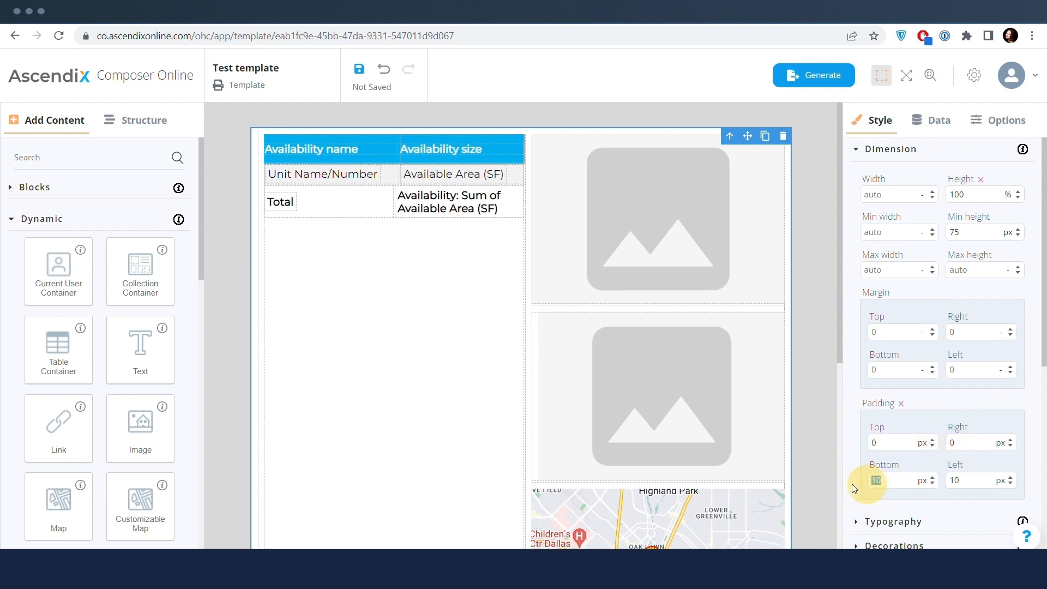
{"action": "type", "text": "0"}
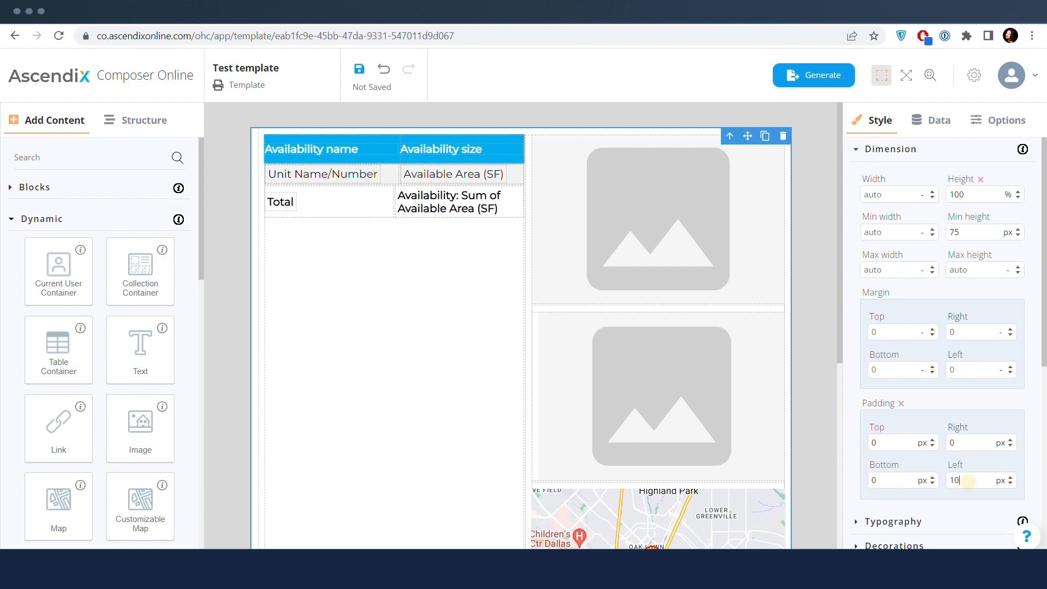
{"action": "left_click_drag", "start_coordinate": [964, 480], "coordinate": [927, 483]}
{"action": "type", "text": "0"}
{"action": "key", "text": "Return"}
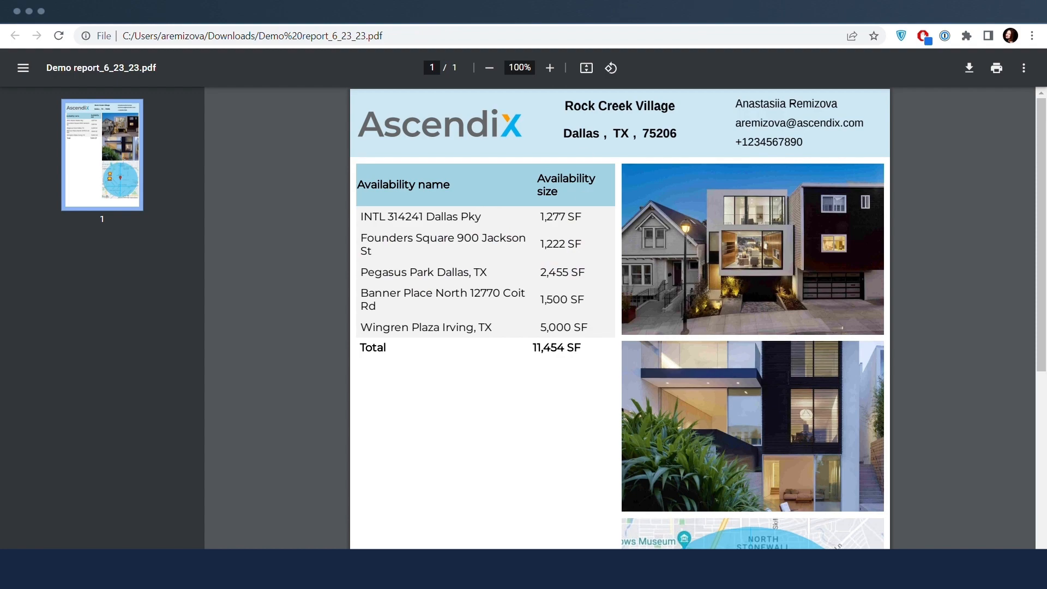
Step: Review the demo report PDF for comparison and save the Test template
{"action": "scroll", "coordinate": [761, 324], "scroll_direction": "down", "scroll_amount": 5}
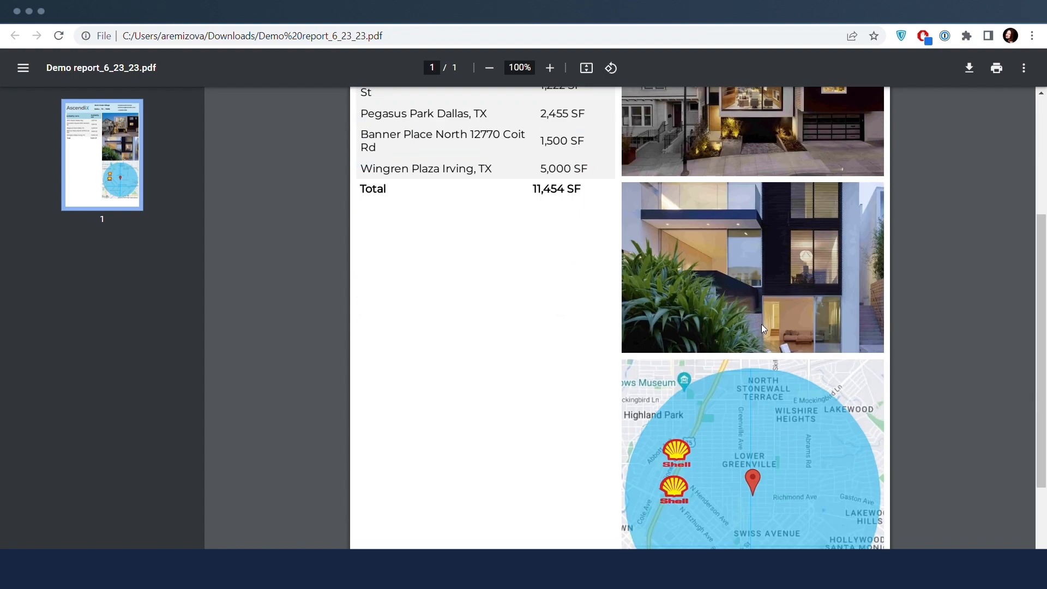
{"action": "scroll", "coordinate": [761, 324], "scroll_direction": "up", "scroll_amount": 5}
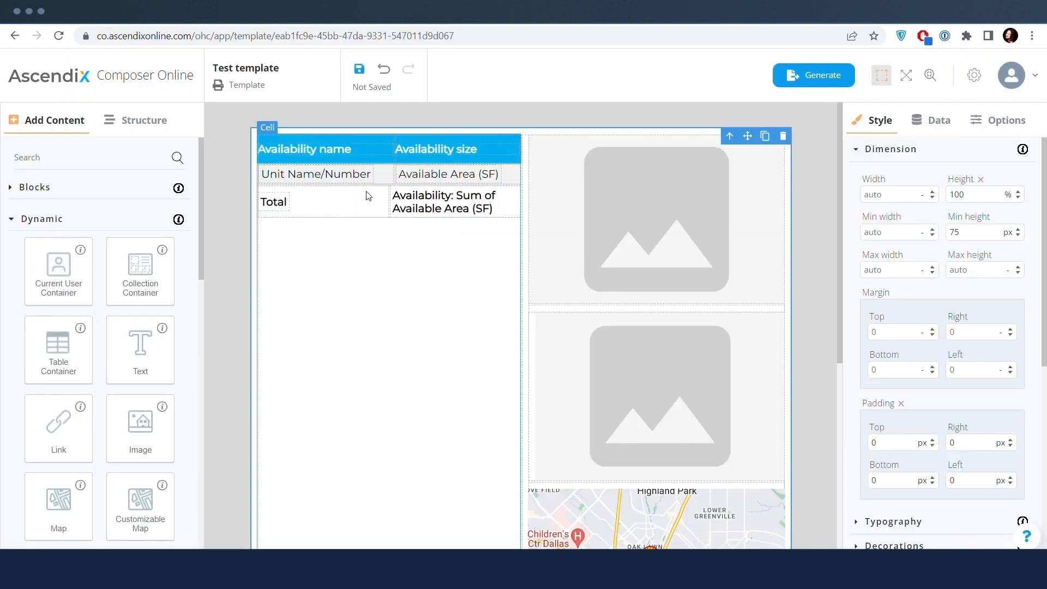
{"action": "left_click", "coordinate": [358, 72]}
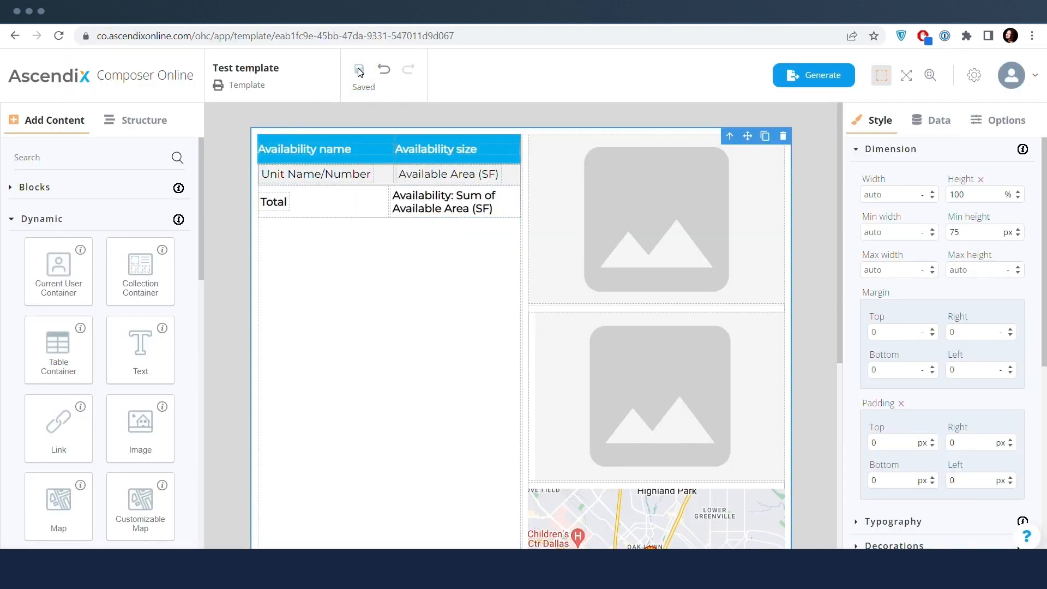
Step: Enable the header display for Section 1 and save the template
{"action": "left_click", "coordinate": [976, 124]}
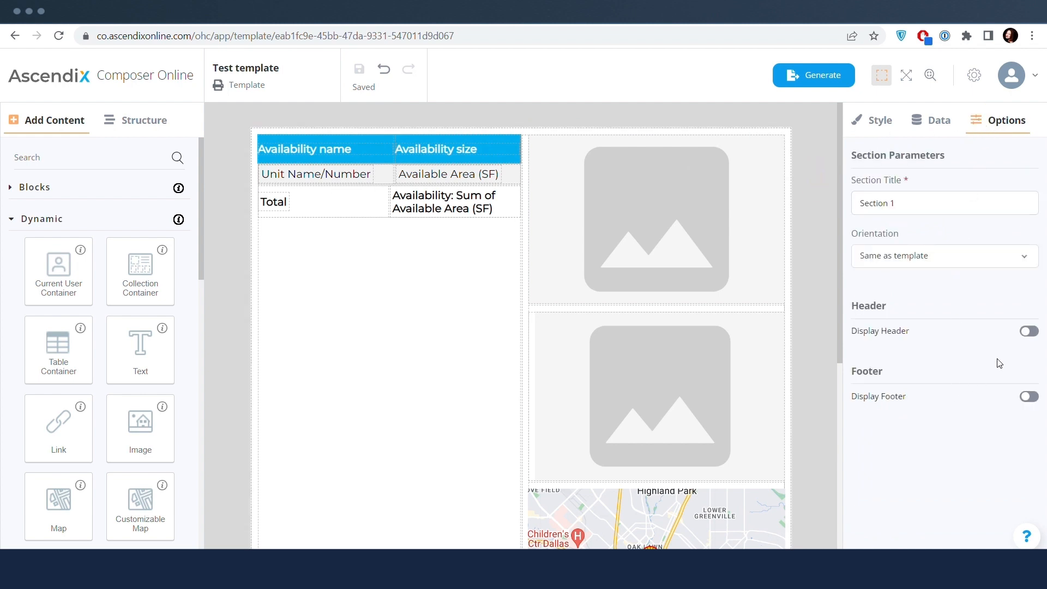
{"action": "left_click", "coordinate": [1028, 331]}
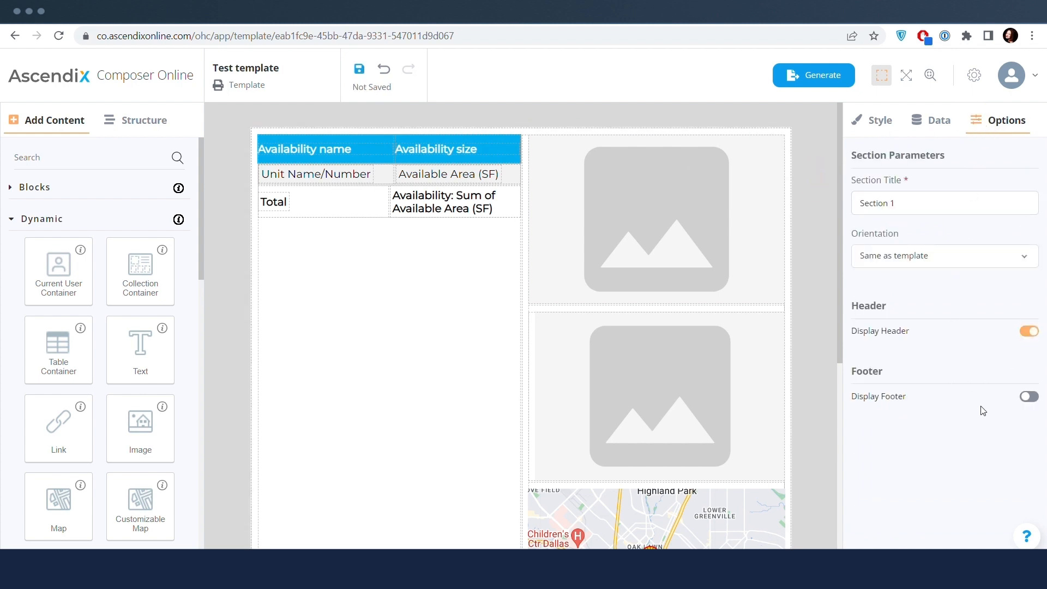
{"action": "left_click", "coordinate": [360, 73]}
Step: Preview the publication with the Rock Creek Village record, check the whole page, and return to the template editor
{"action": "left_click", "coordinate": [797, 80]}
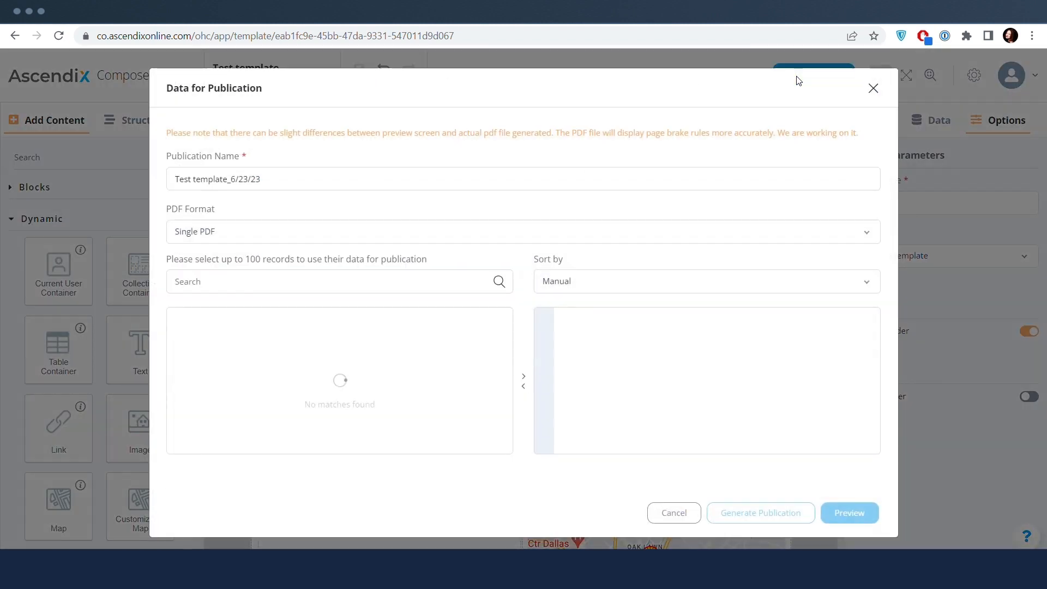
{"action": "left_click", "coordinate": [355, 340]}
{"action": "left_click", "coordinate": [842, 512]}
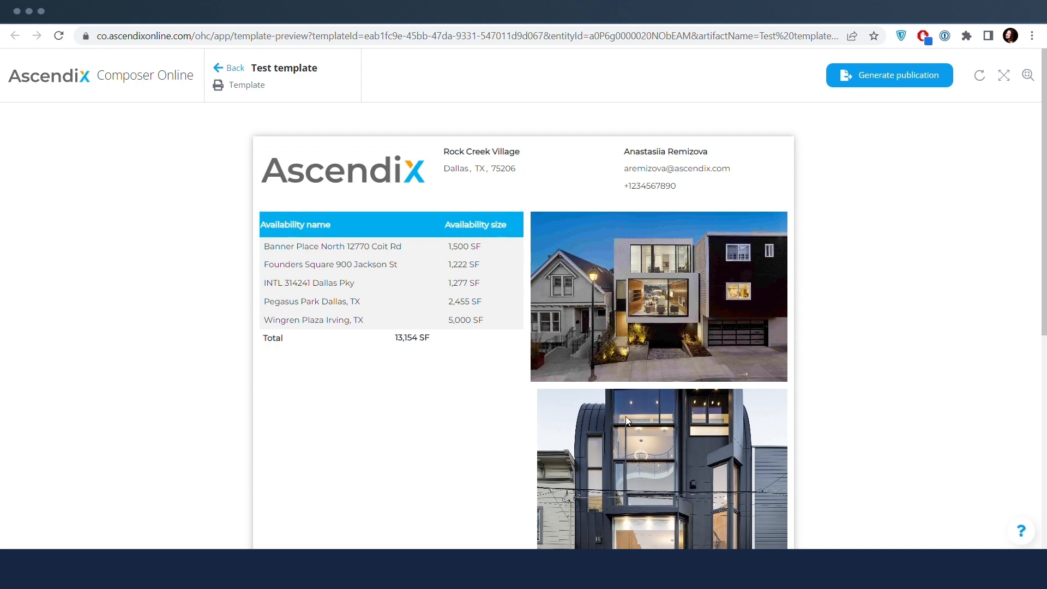
{"action": "scroll", "coordinate": [630, 417], "scroll_direction": "down", "scroll_amount": 6}
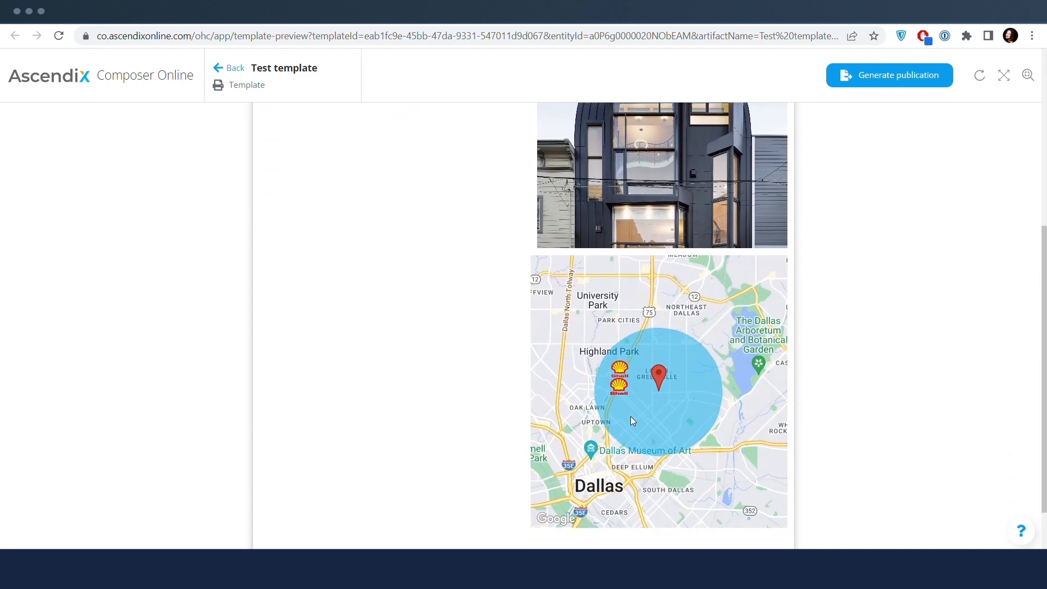
{"action": "scroll", "coordinate": [589, 246], "scroll_direction": "up", "scroll_amount": 6}
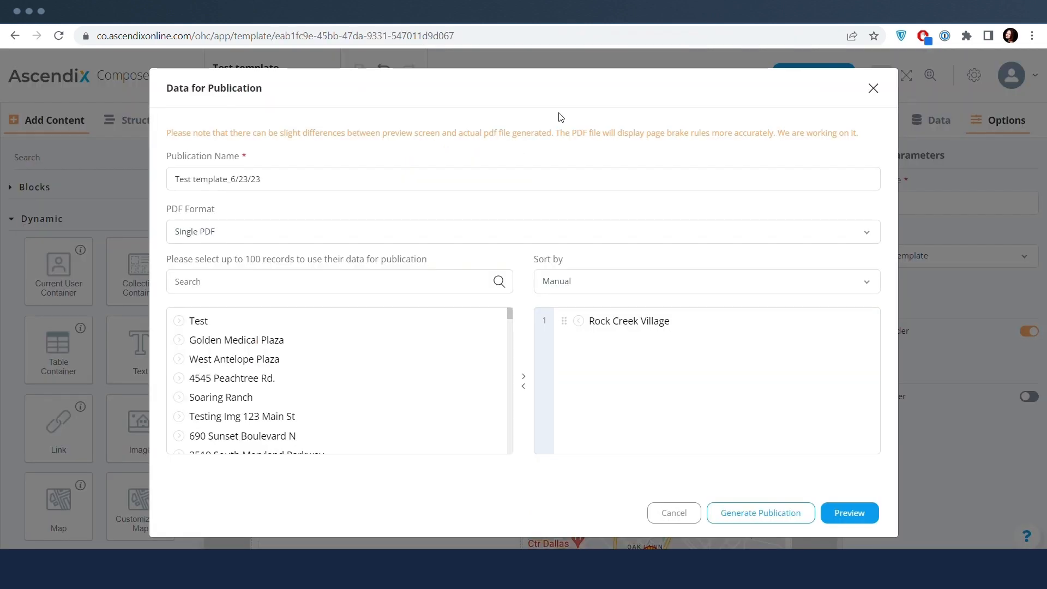
{"action": "left_click", "coordinate": [873, 88]}
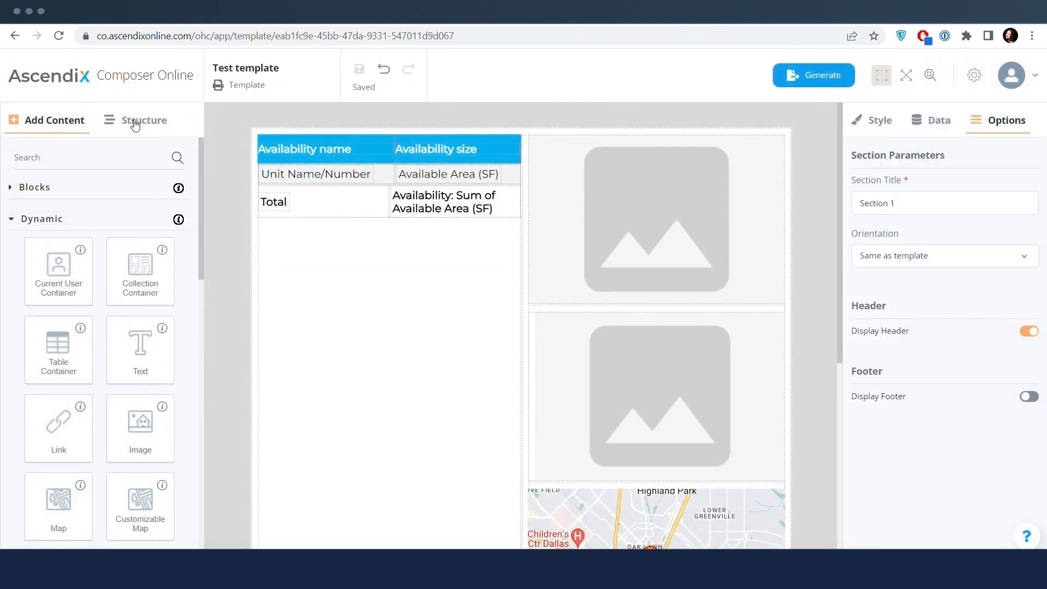
Step: Open the Default Header and give its Section-header a light blue background color, #c3d3ec
{"action": "left_click", "coordinate": [134, 120]}
{"action": "left_click", "coordinate": [90, 230]}
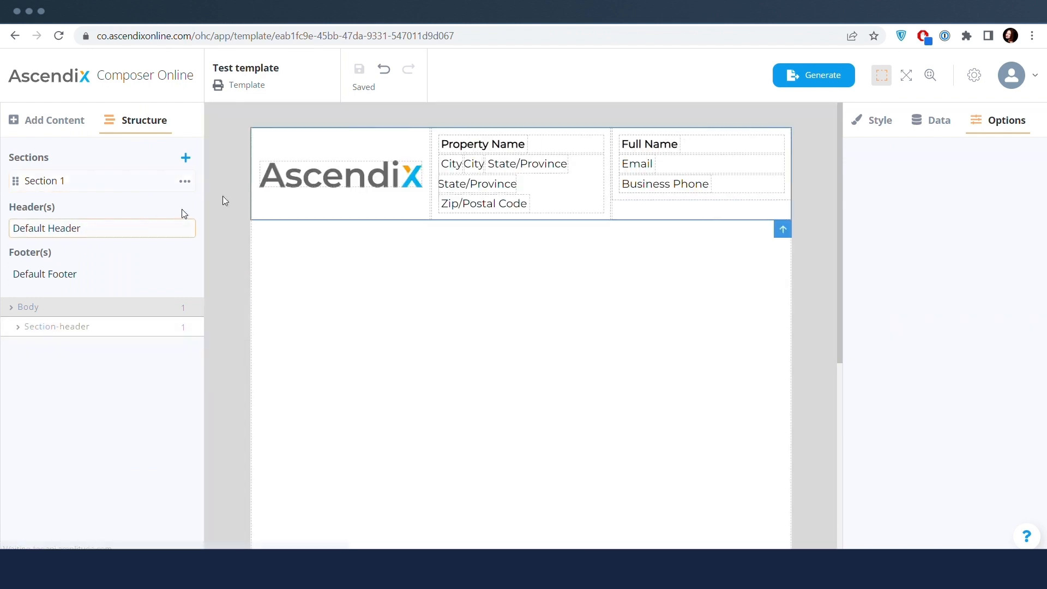
{"action": "left_click", "coordinate": [19, 333]}
{"action": "left_click", "coordinate": [53, 327]}
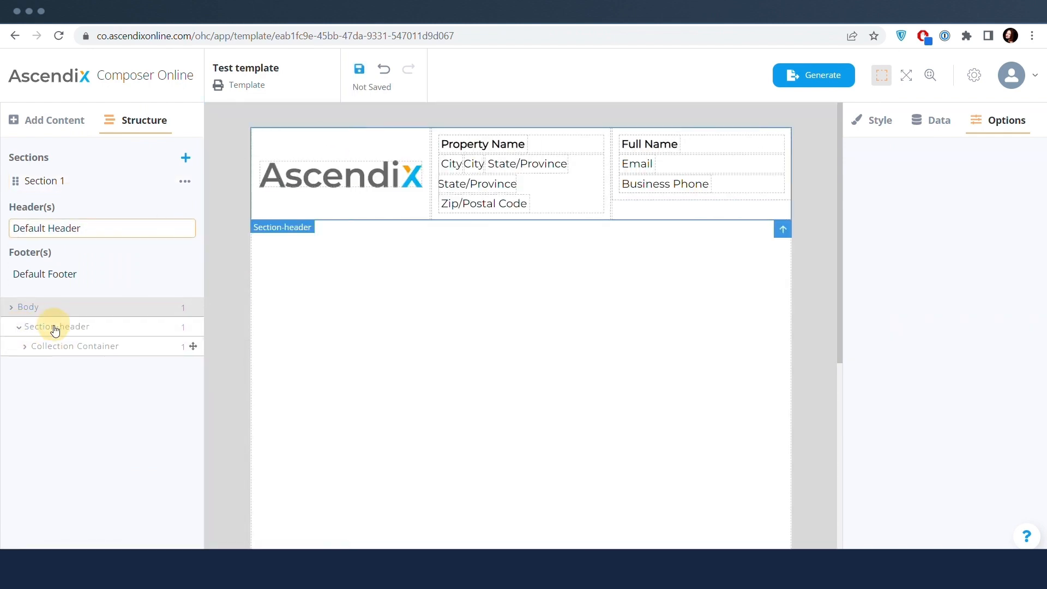
{"action": "left_click", "coordinate": [872, 120]}
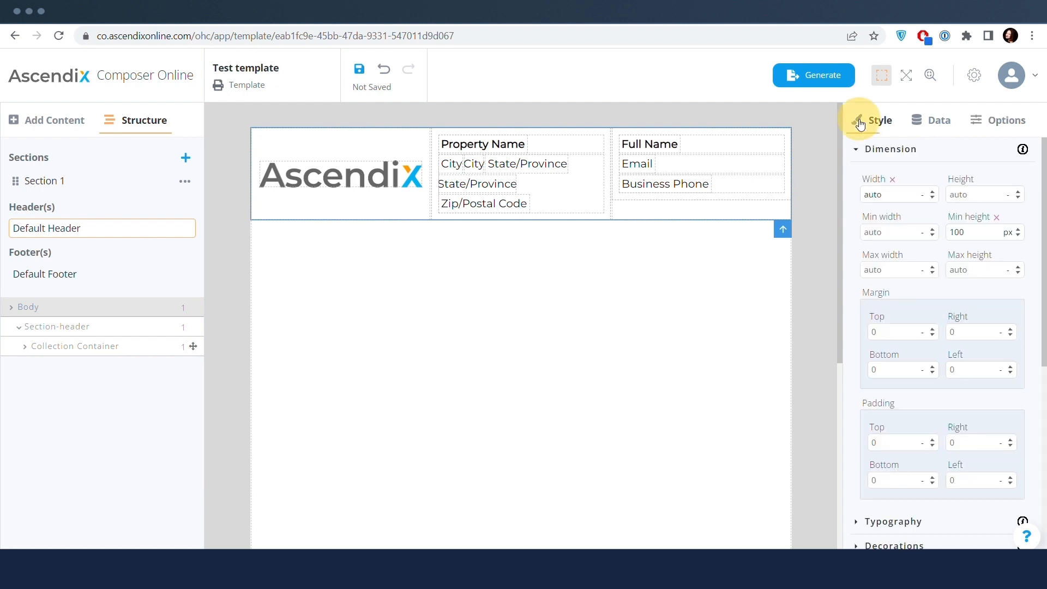
{"action": "left_click", "coordinate": [893, 150]}
{"action": "left_click", "coordinate": [890, 199]}
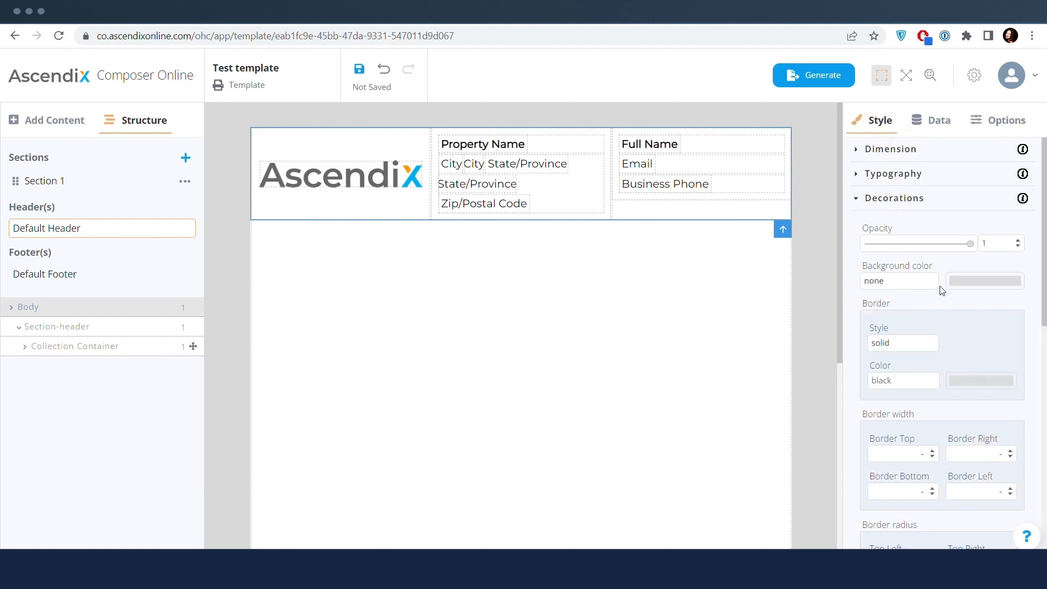
{"action": "left_click", "coordinate": [962, 283]}
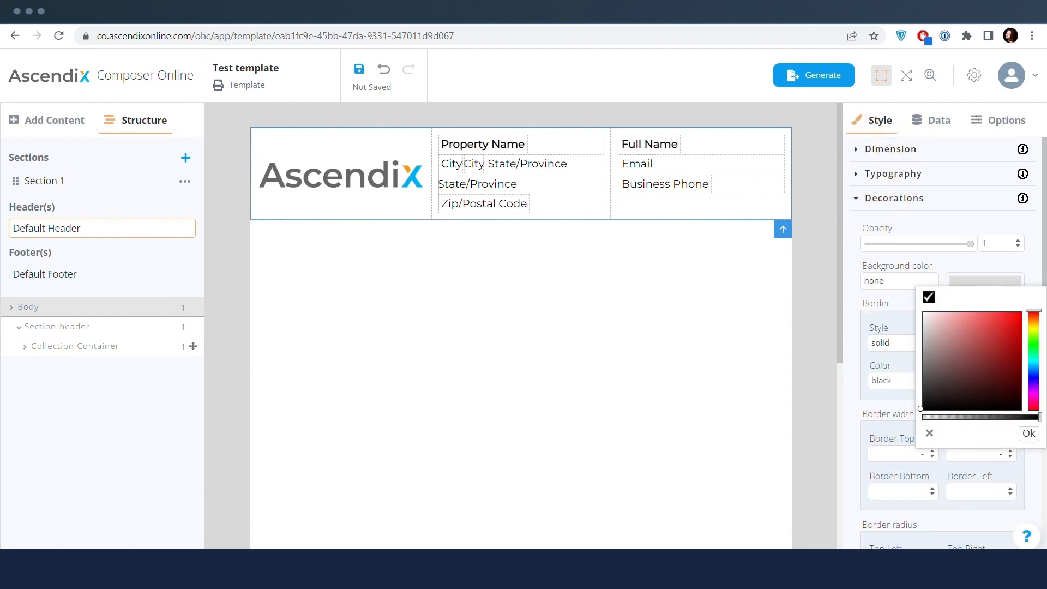
{"action": "left_click", "coordinate": [1033, 369]}
{"action": "left_click", "coordinate": [936, 317]}
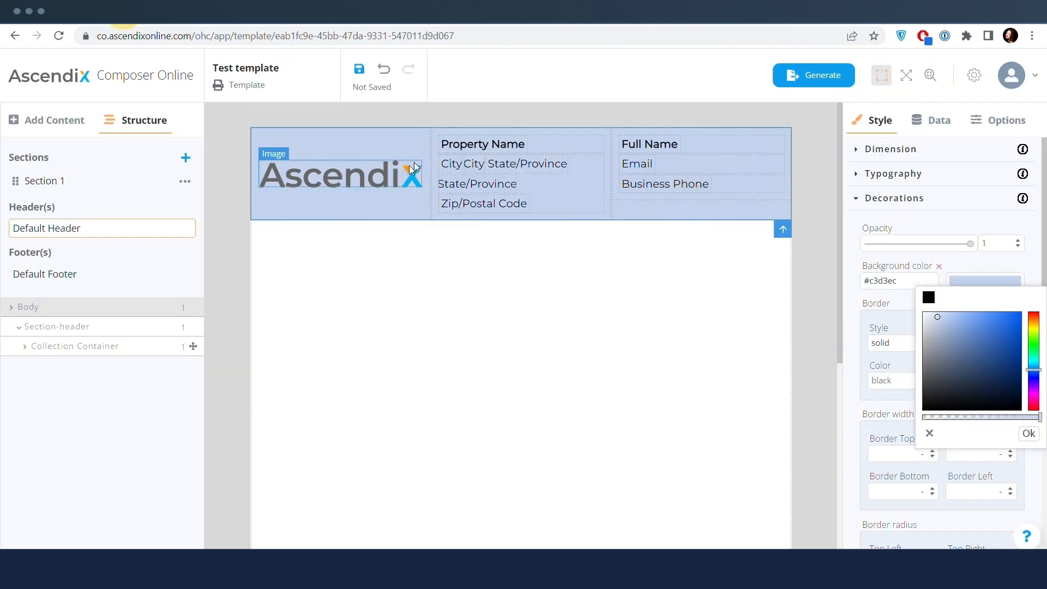
Step: Select all text fields in the header's property and contact columns together and set their font size to 16
{"action": "left_click", "coordinate": [477, 143]}
{"action": "left_click", "coordinate": [554, 168]}
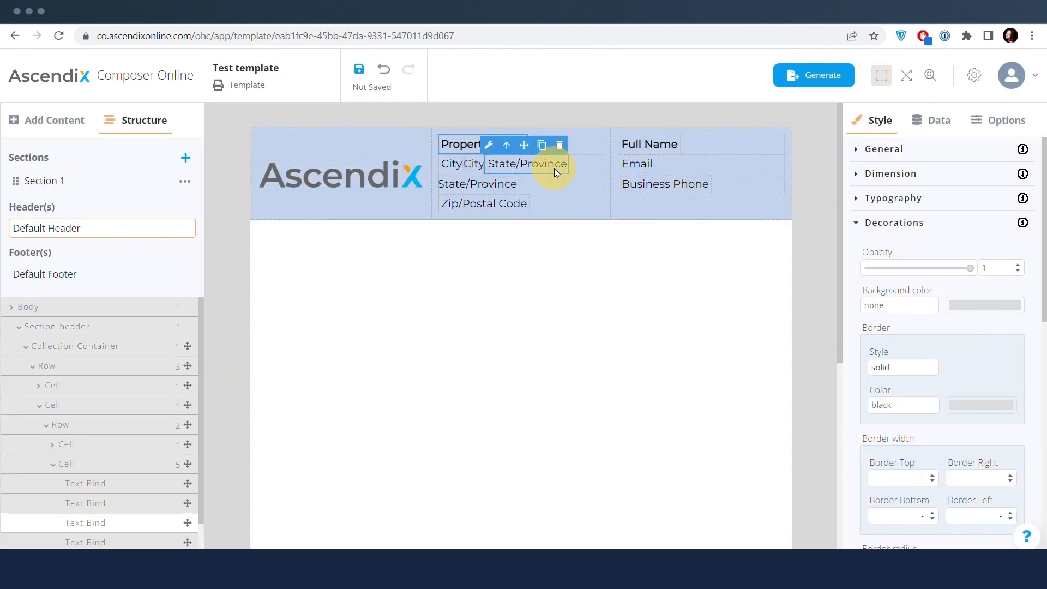
{"action": "left_click", "coordinate": [472, 164]}
{"action": "left_click", "coordinate": [452, 166]}
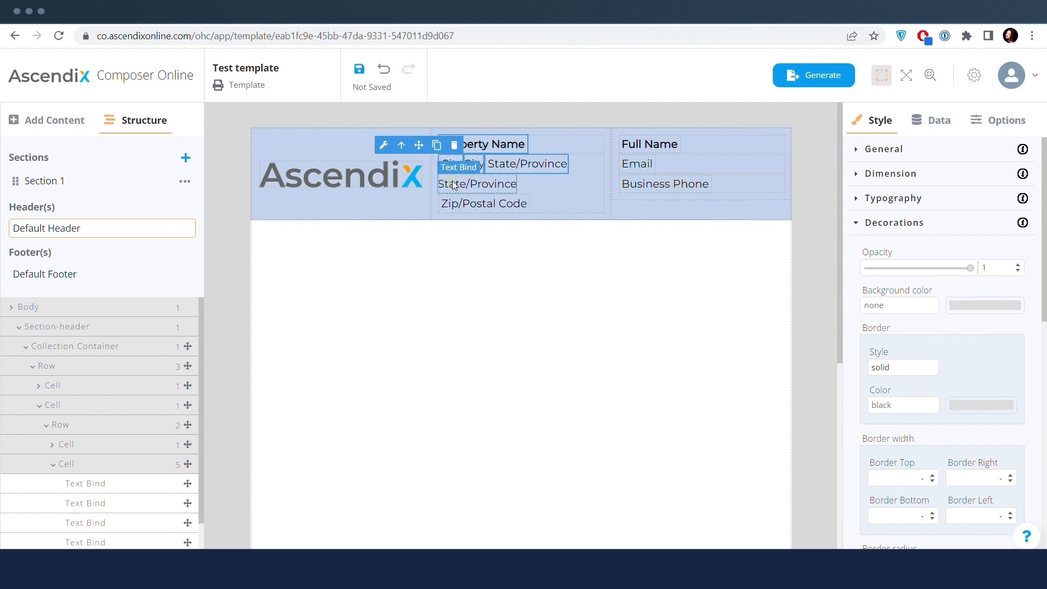
{"action": "left_click", "coordinate": [456, 183]}
{"action": "left_click", "coordinate": [463, 203]}
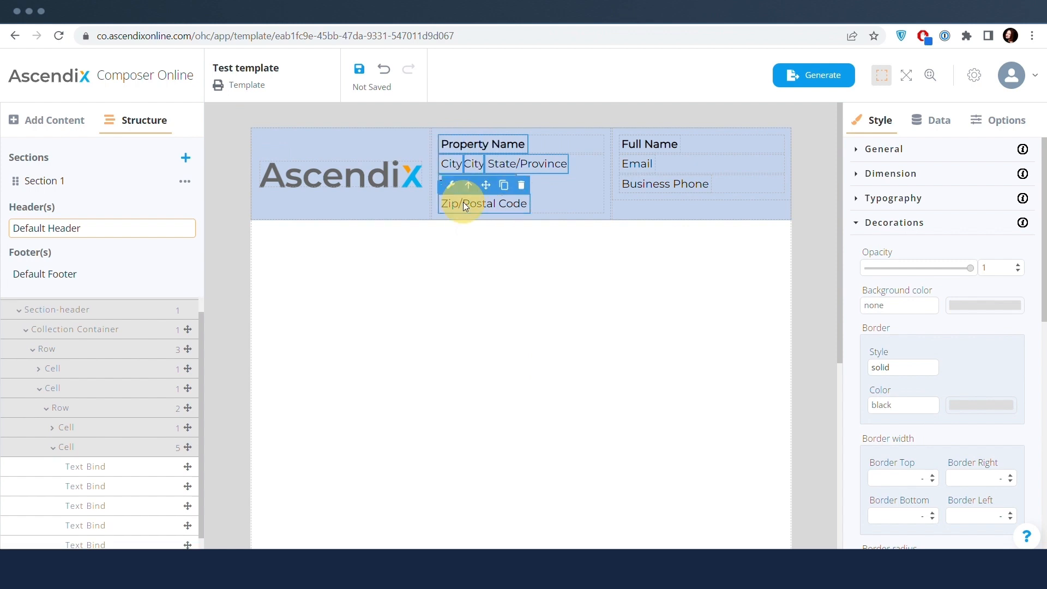
{"action": "left_click", "coordinate": [633, 146]}
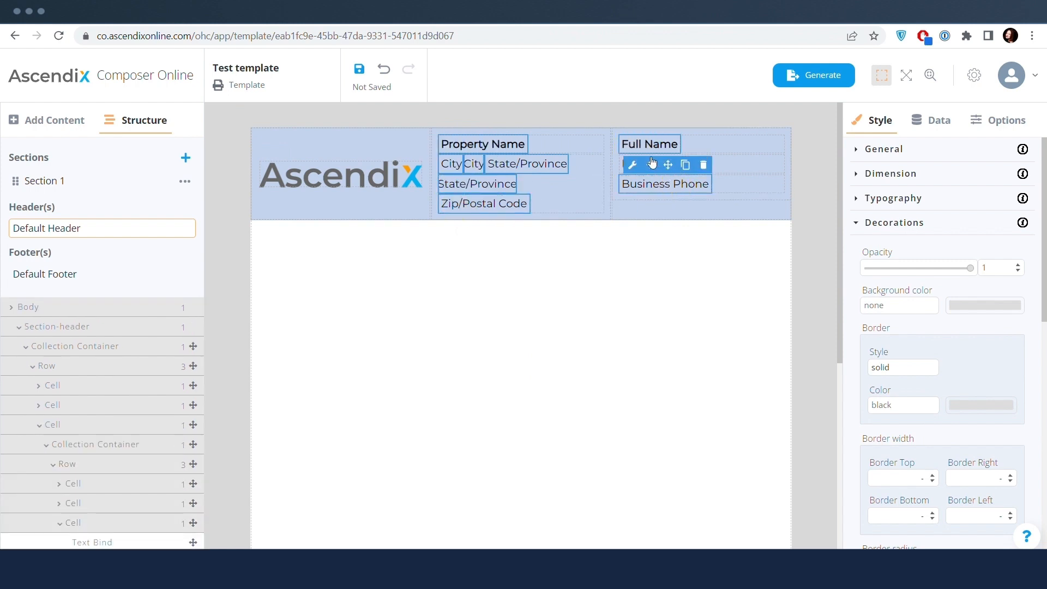
{"action": "left_click", "coordinate": [619, 160]}
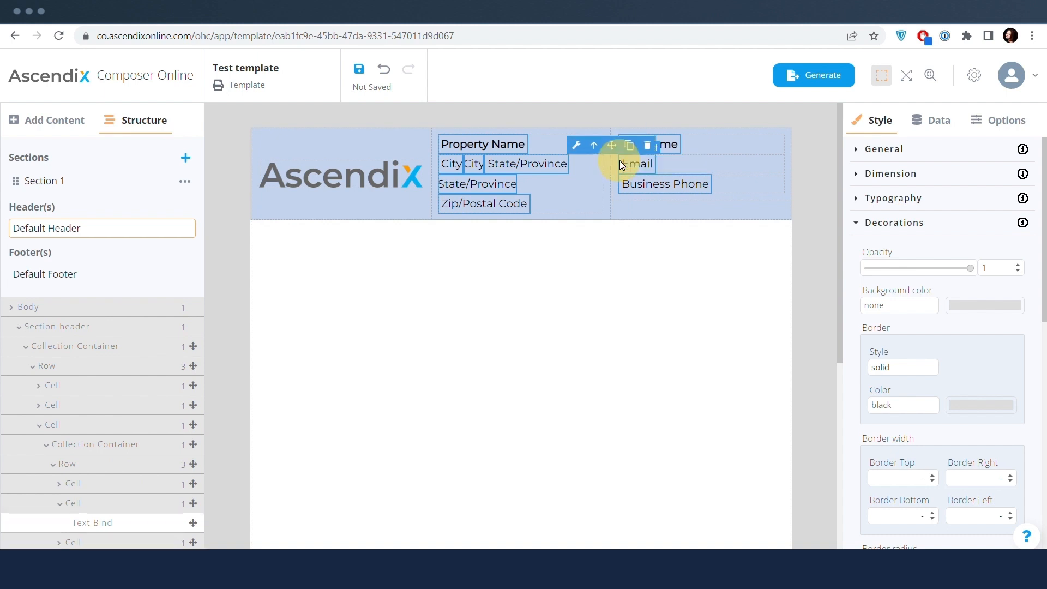
{"action": "left_click", "coordinate": [884, 199]}
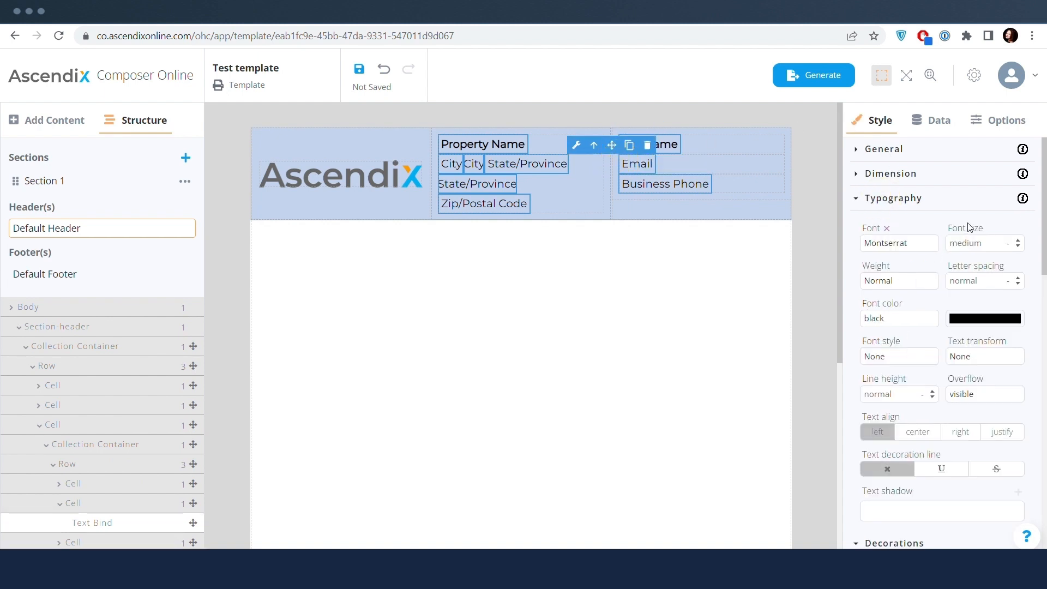
{"action": "left_click", "coordinate": [950, 242]}
{"action": "type", "text": "16"}
{"action": "left_click", "coordinate": [639, 274]}
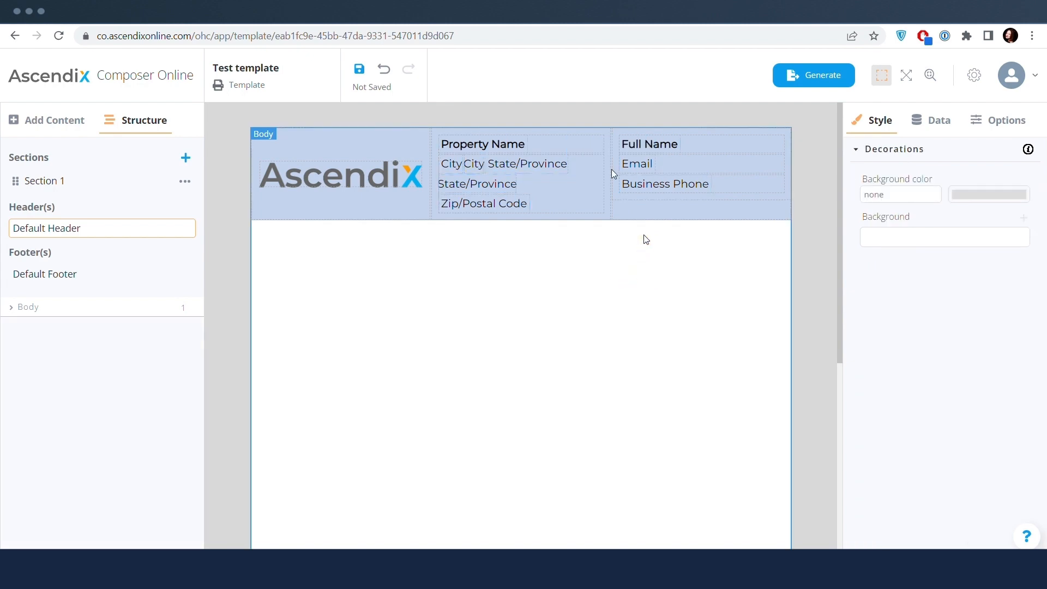
Step: Open Section 1, select the availability table's heading and field texts plus the total row texts, and set their font size to 16 px
{"action": "left_click", "coordinate": [85, 191]}
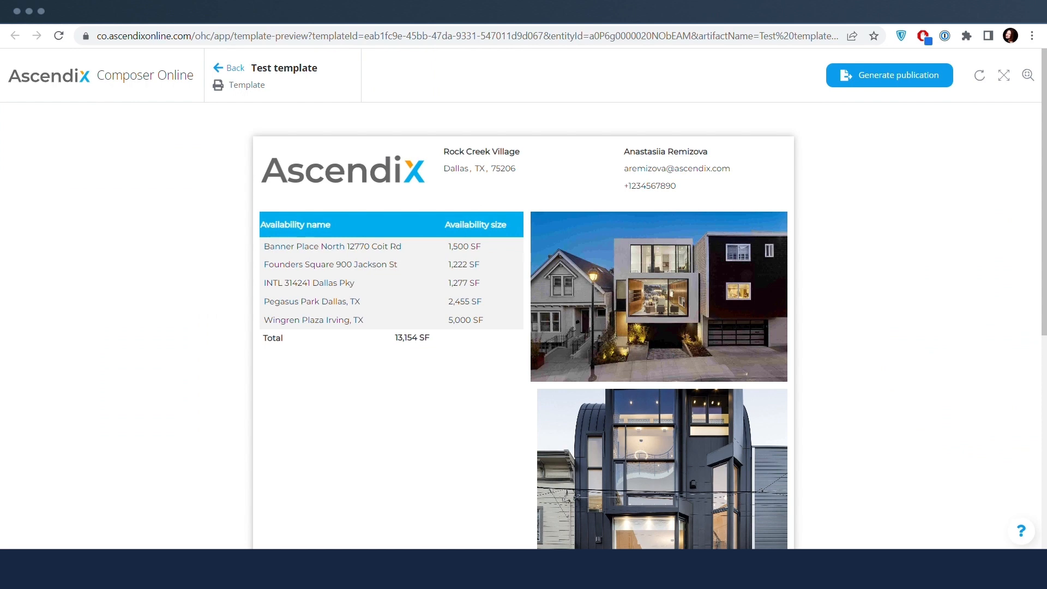
{"action": "left_click", "coordinate": [82, 13]}
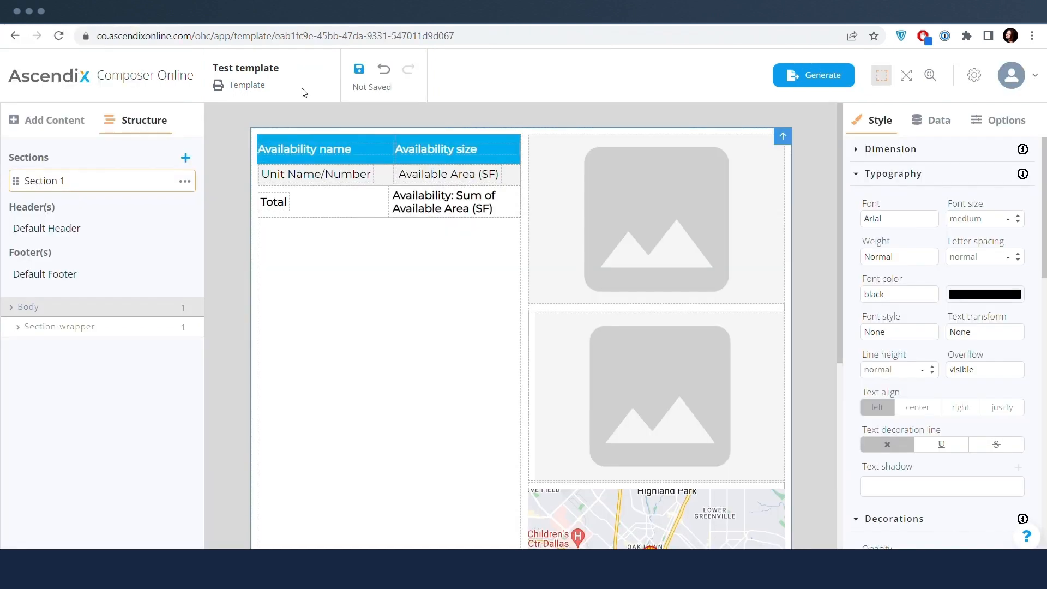
{"action": "left_click", "coordinate": [322, 150]}
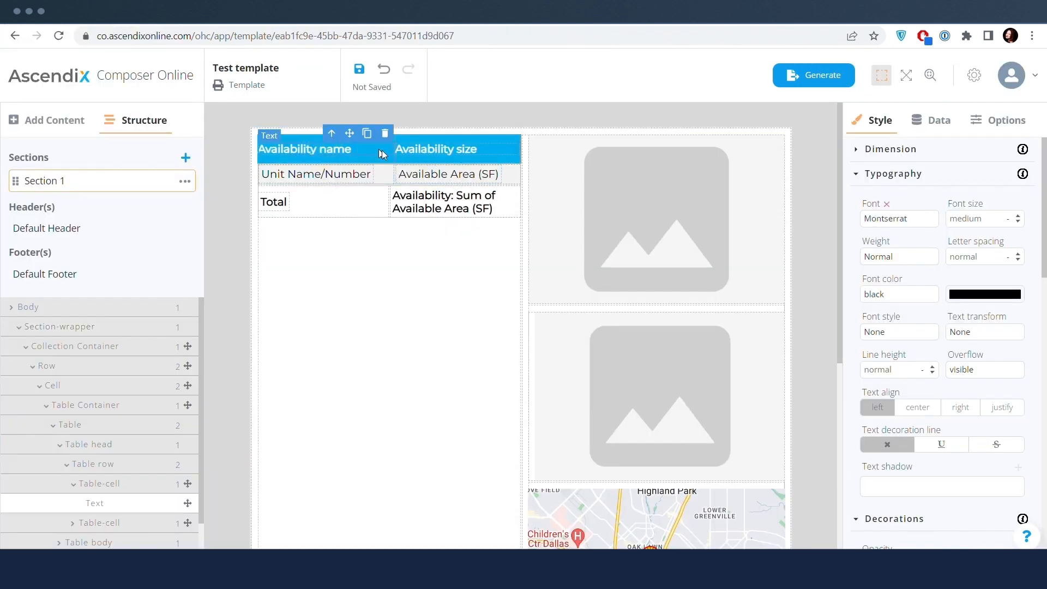
{"action": "left_click", "coordinate": [345, 173]}
{"action": "left_click", "coordinate": [411, 174]}
{"action": "left_click", "coordinate": [273, 200]}
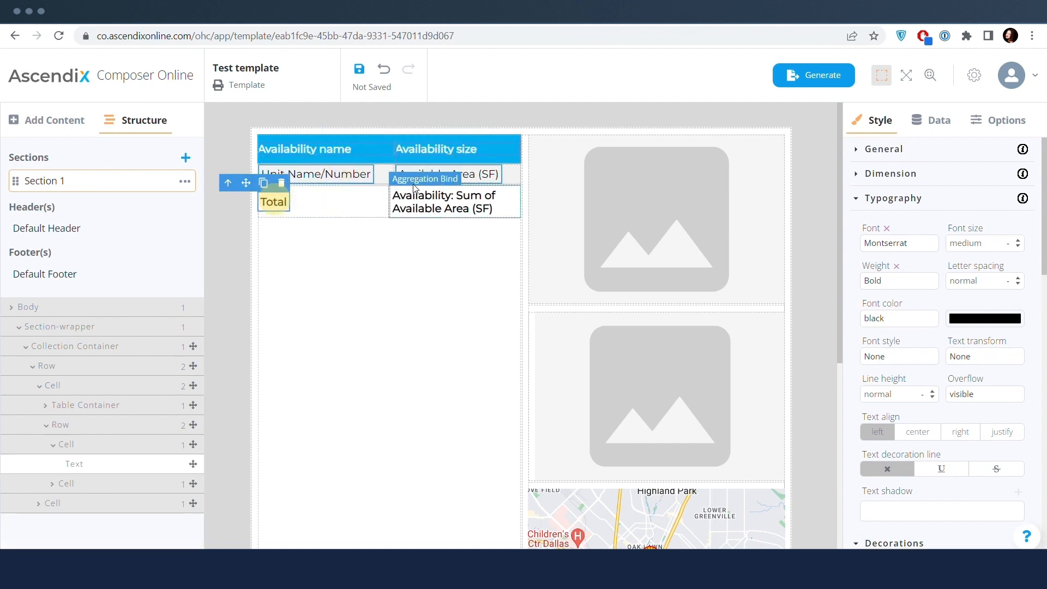
{"action": "left_click", "coordinate": [414, 197]}
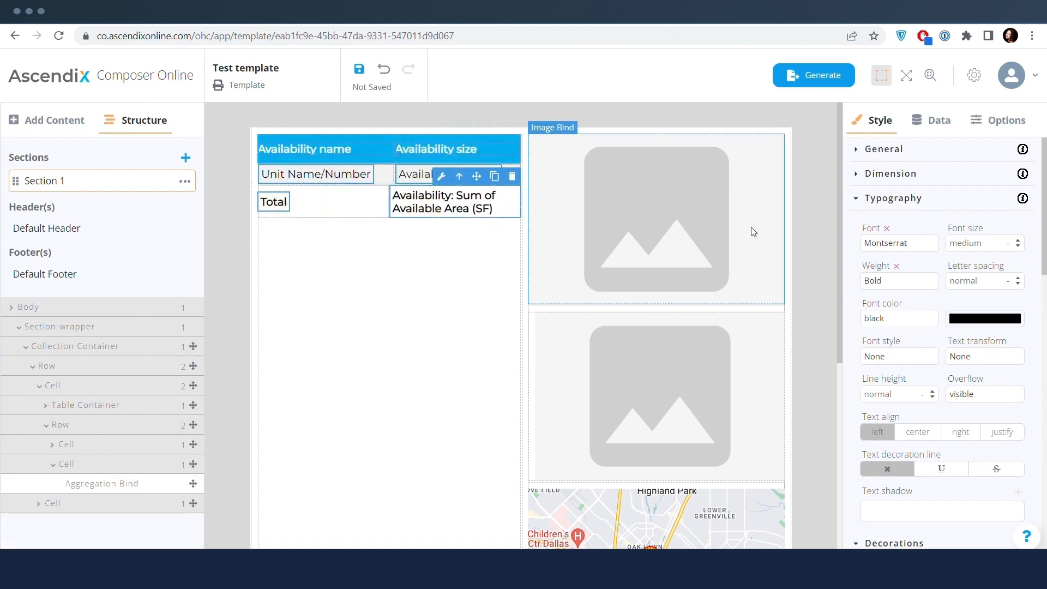
{"action": "left_click", "coordinate": [962, 243]}
{"action": "type", "text": "18"}
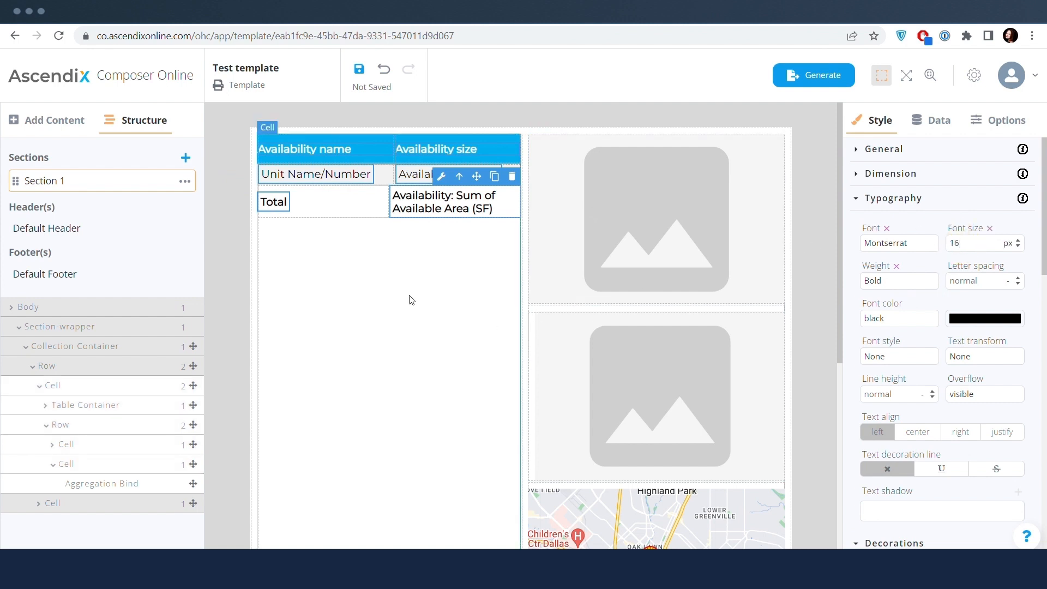
{"action": "left_click", "coordinate": [492, 268]}
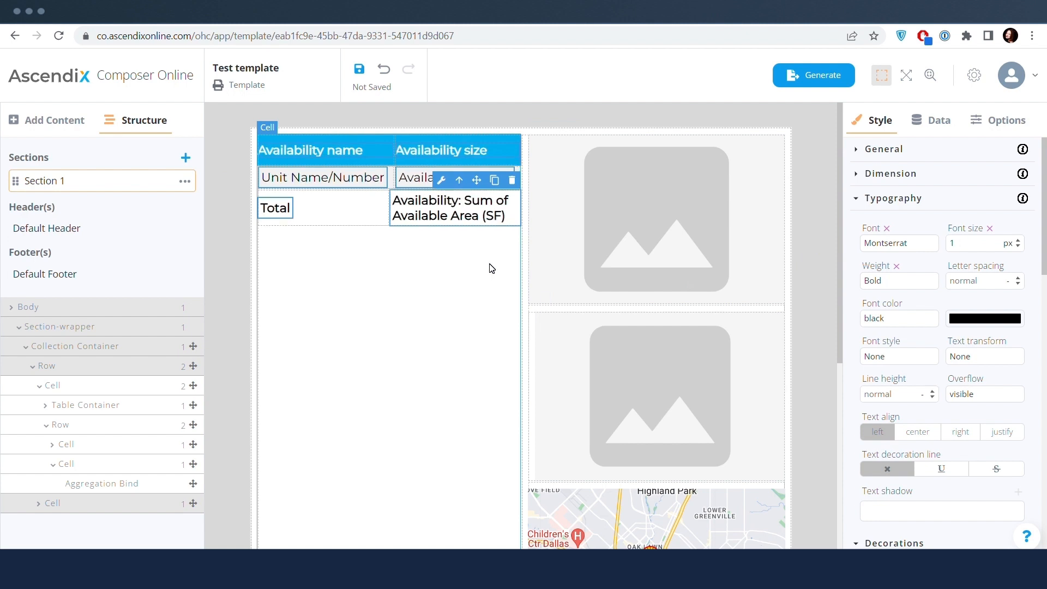
{"action": "type", "text": "16"}
{"action": "left_click", "coordinate": [492, 269]}
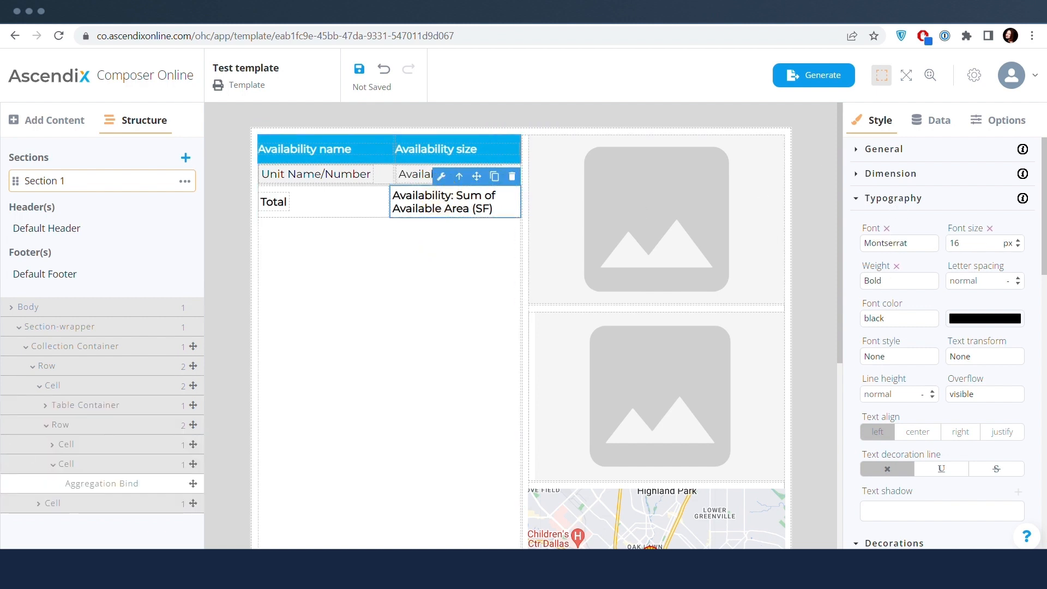
Step: Set the left margin of the Availability sum field in the total row to 25 px and save the template
{"action": "left_click", "coordinate": [886, 173]}
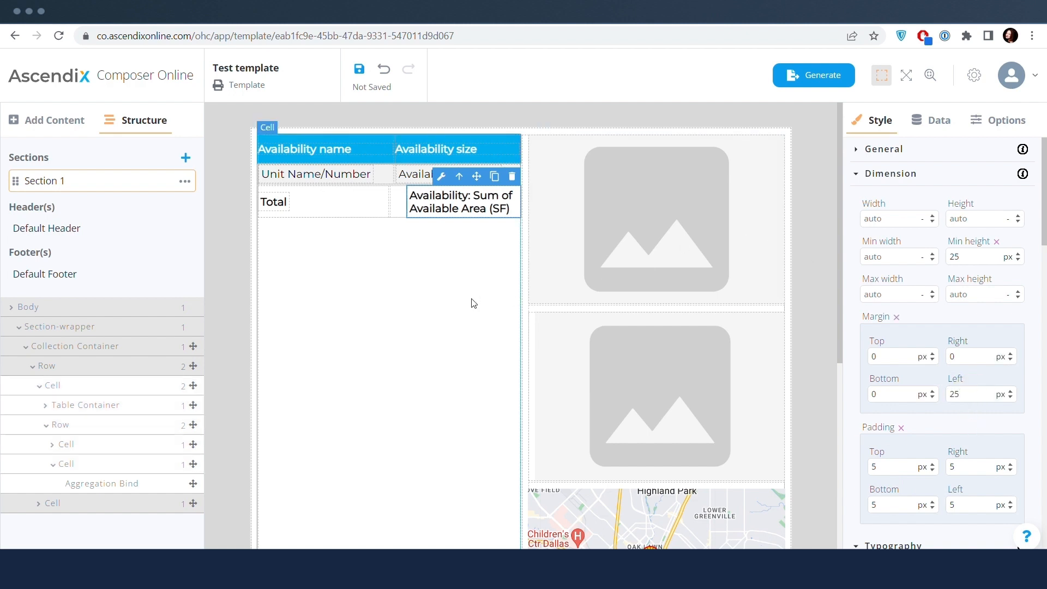
{"action": "left_click", "coordinate": [359, 69]}
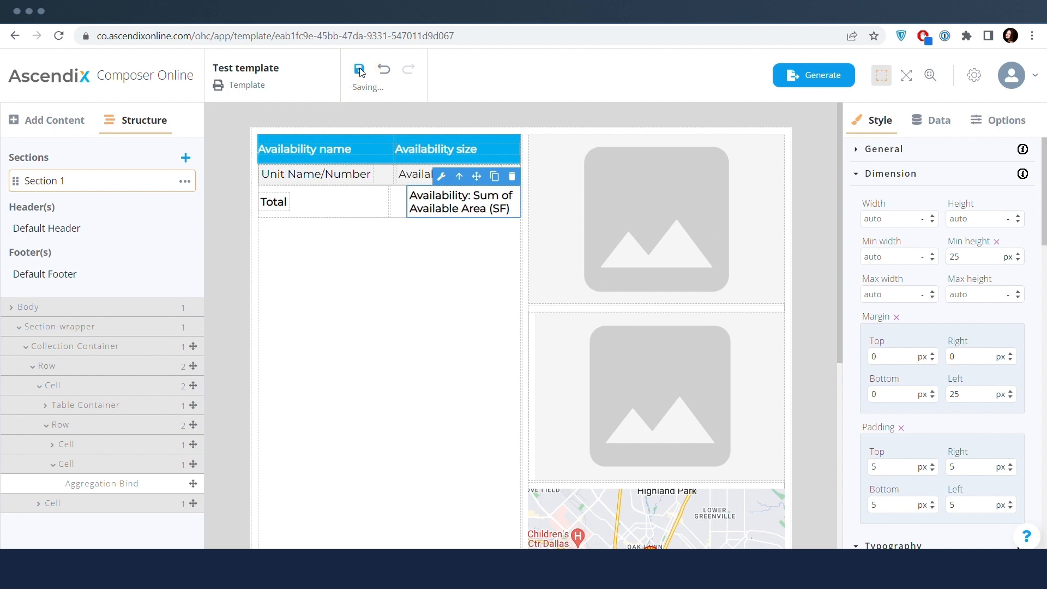
Step: Select the collection container around the second image and set its left padding to 0
{"action": "left_click", "coordinate": [548, 326]}
{"action": "left_click", "coordinate": [533, 336]}
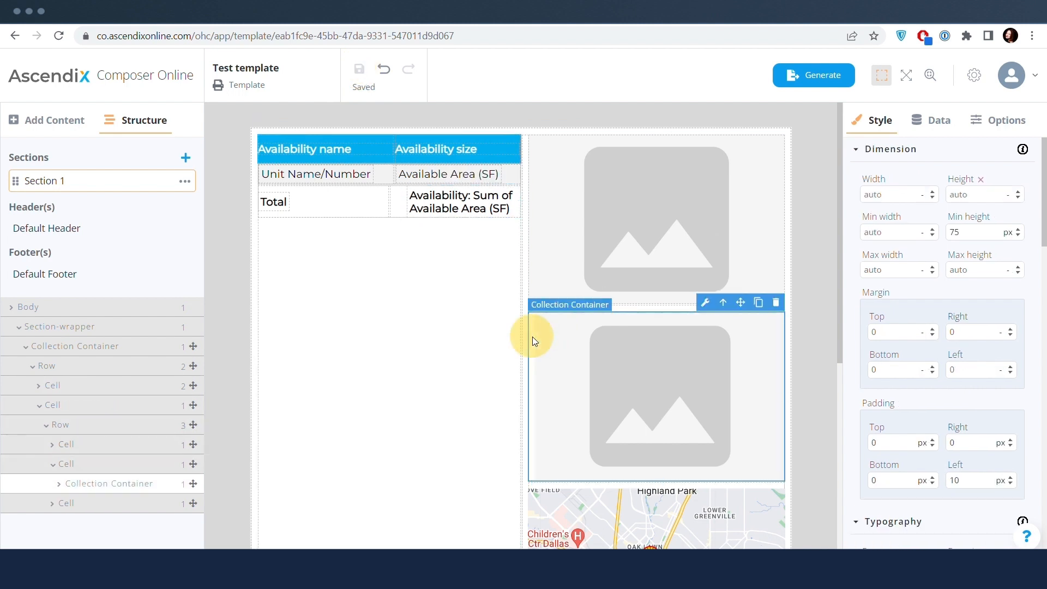
{"action": "left_click_drag", "start_coordinate": [964, 481], "coordinate": [921, 481]}
{"action": "type", "text": "0"}
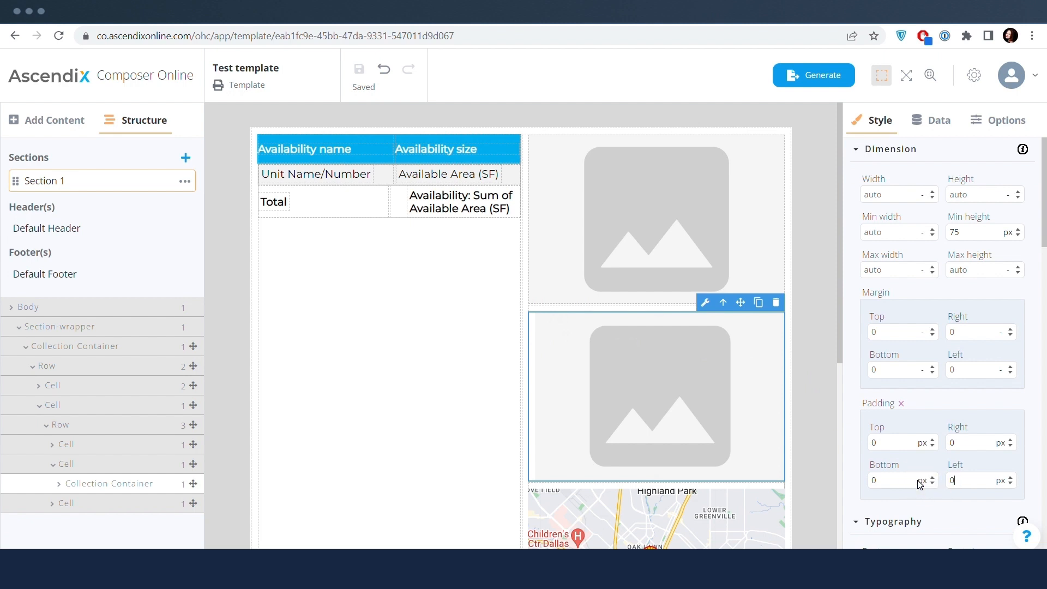
Step: Save the template and refresh the publication preview to check the adjusted layout
{"action": "left_click", "coordinate": [357, 68]}
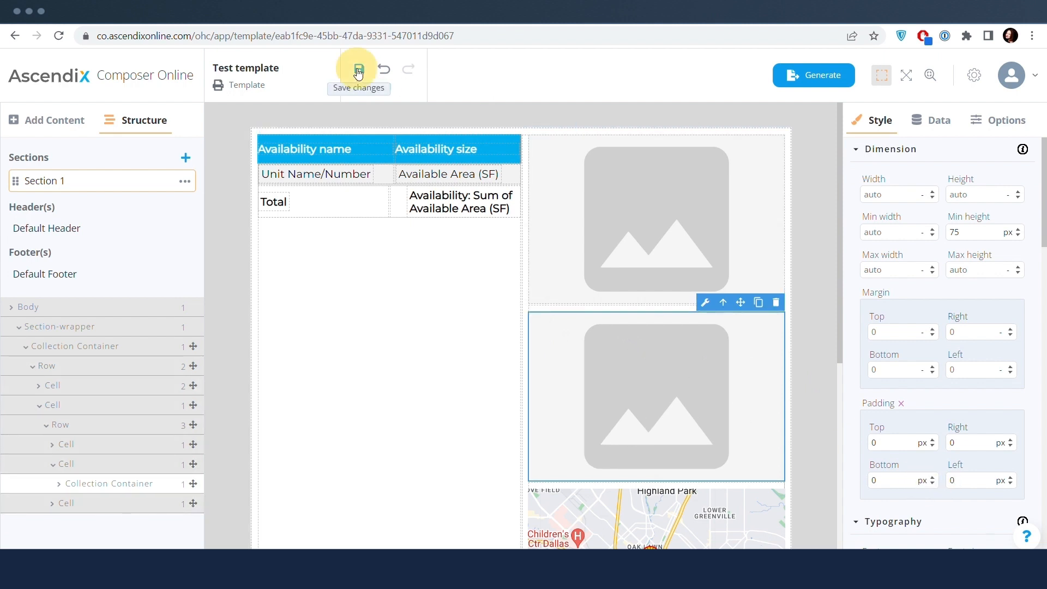
{"action": "left_click", "coordinate": [288, 23]}
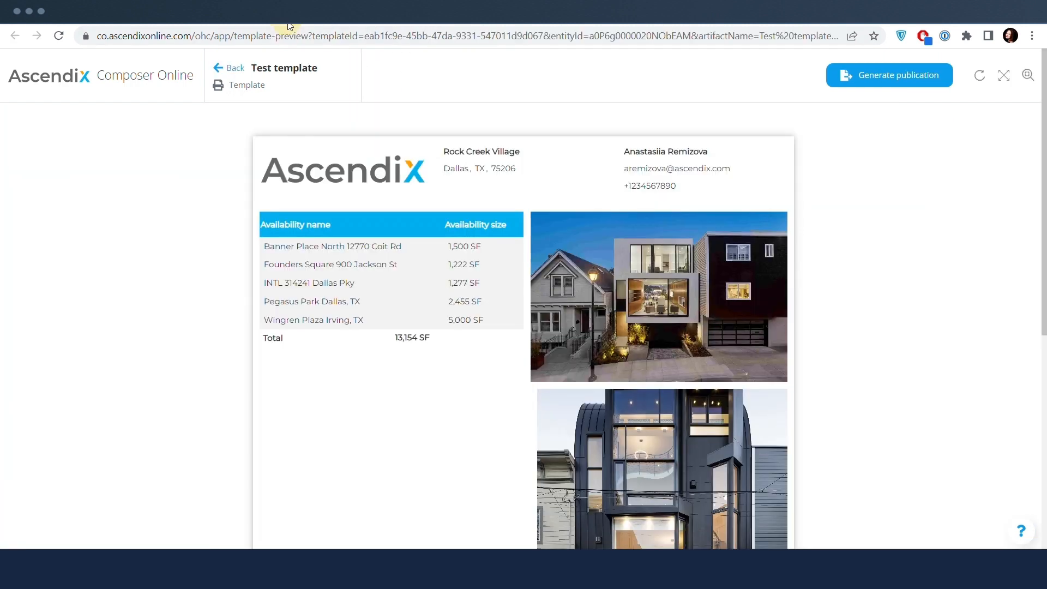
{"action": "left_click", "coordinate": [979, 75]}
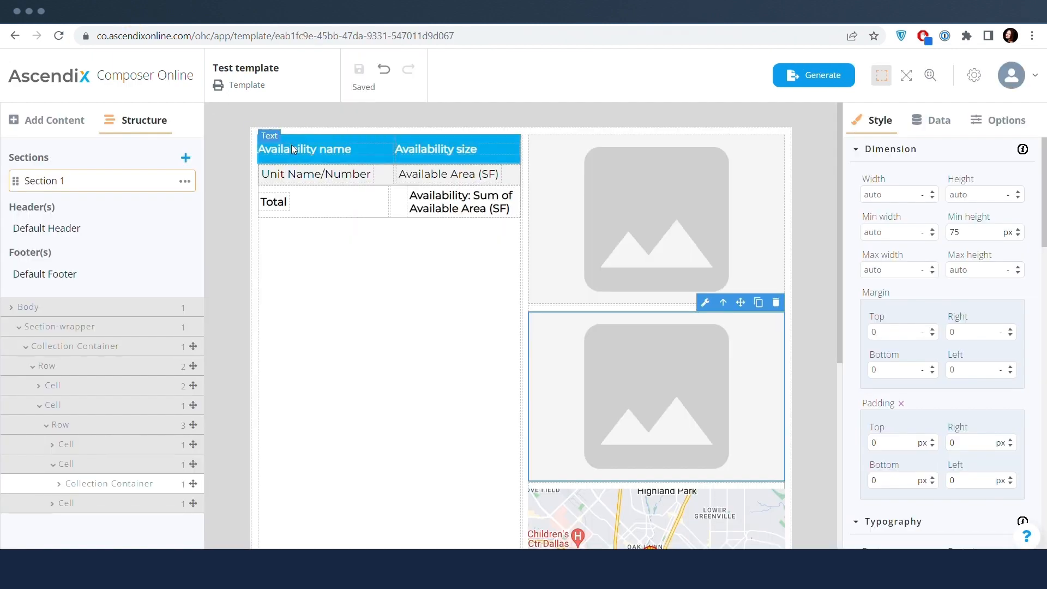
Step: Select the availability table's heading and field texts together with the total row texts and reduce their font size
{"action": "left_click", "coordinate": [292, 149]}
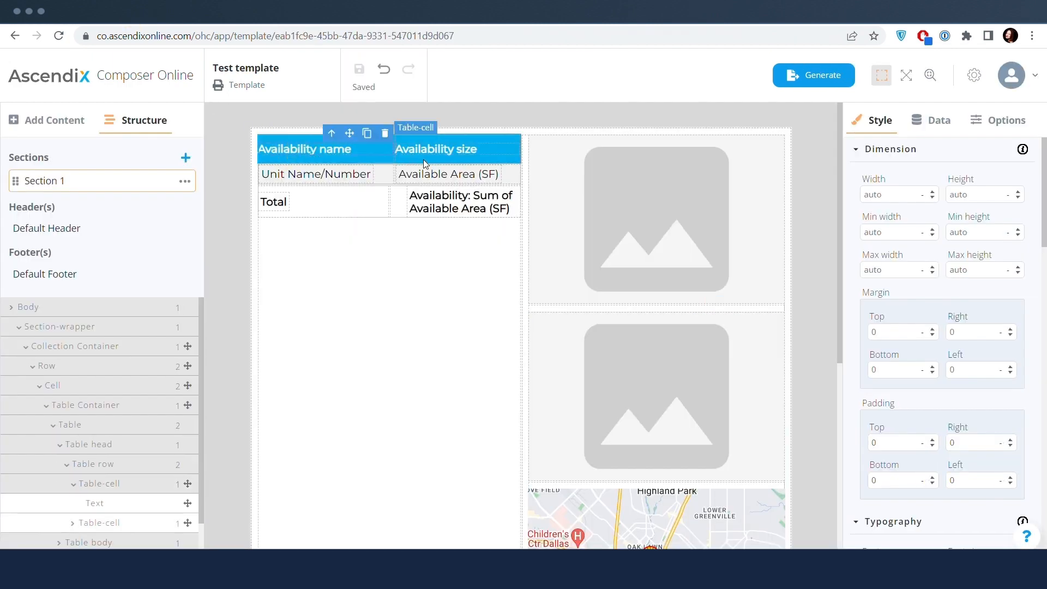
{"action": "left_click", "coordinate": [330, 179]}
{"action": "left_click", "coordinate": [303, 202]}
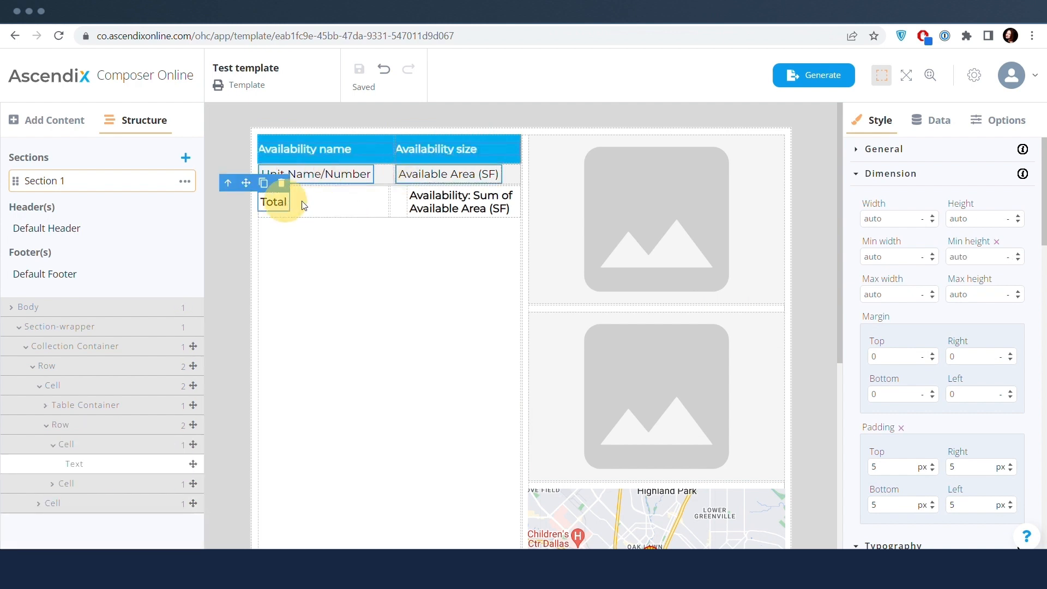
{"action": "left_click", "coordinate": [432, 207]}
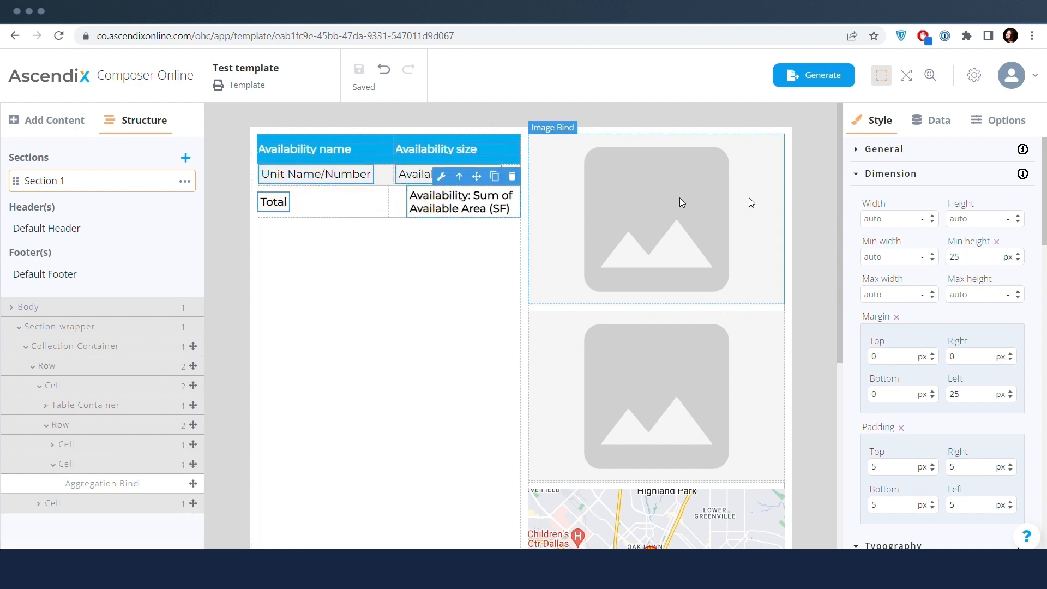
Step: Set the left margin of the Availability sum field in the total row to 75 px
{"action": "left_click", "coordinate": [887, 174]}
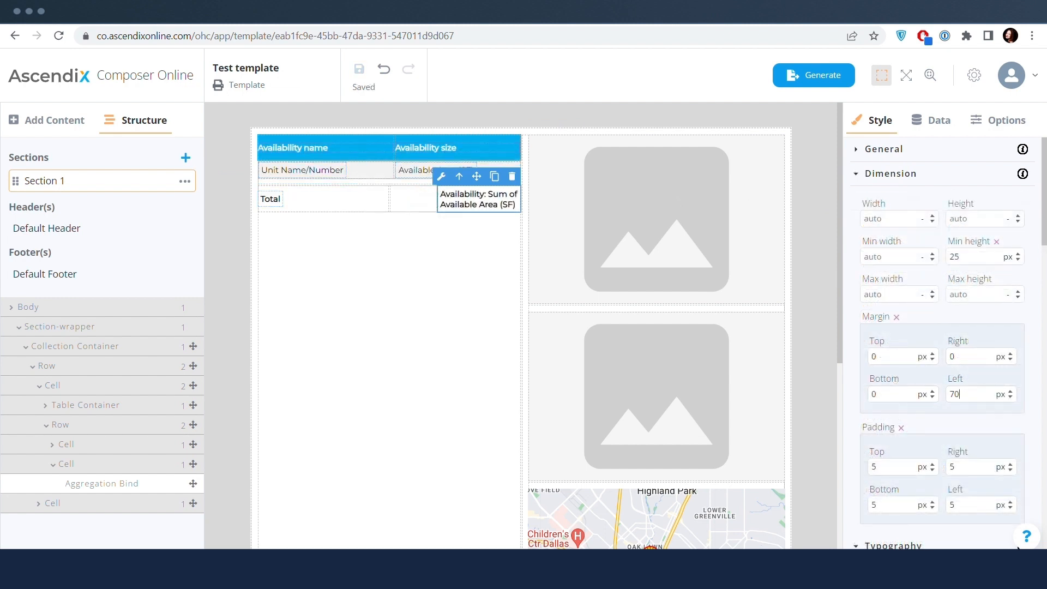
{"action": "left_click", "coordinate": [973, 394]}
{"action": "left_click", "coordinate": [384, 294]}
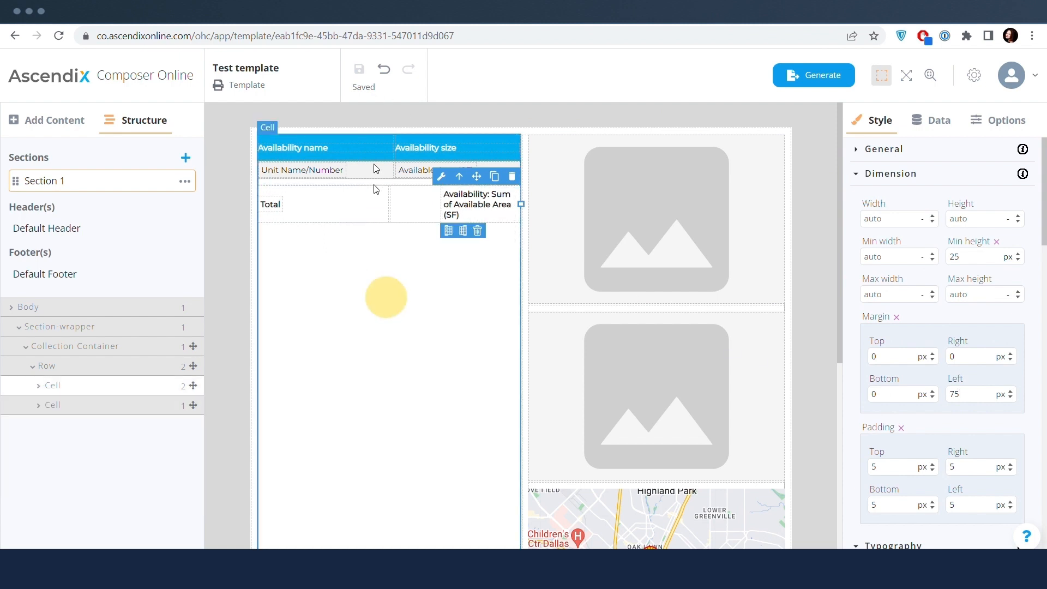
Step: Save the template changes and reload the publication preview with the updated total row
{"action": "left_click", "coordinate": [359, 69]}
{"action": "left_click", "coordinate": [347, 20]}
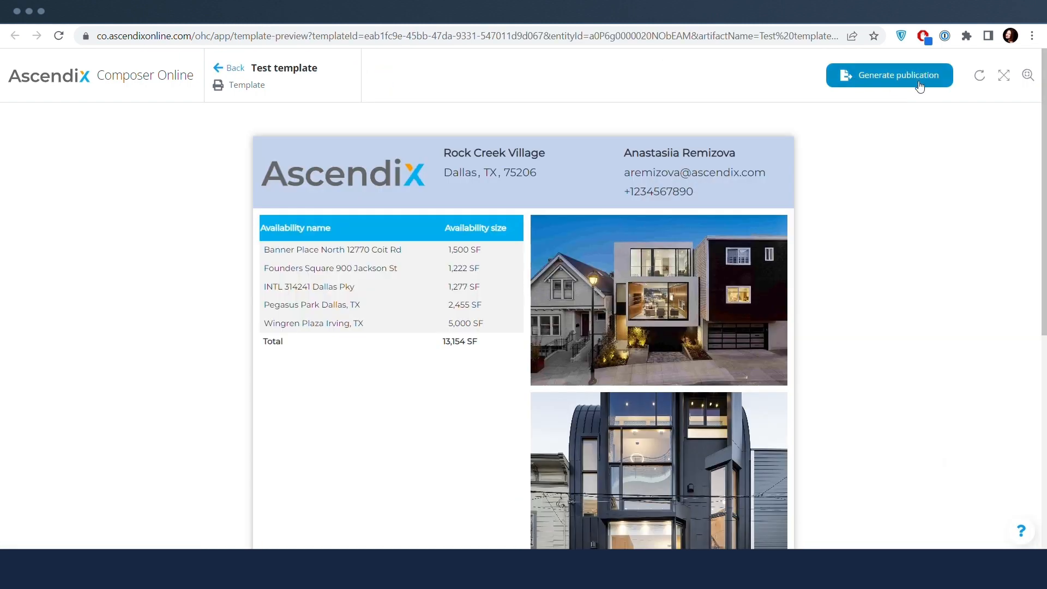
{"action": "left_click", "coordinate": [982, 80]}
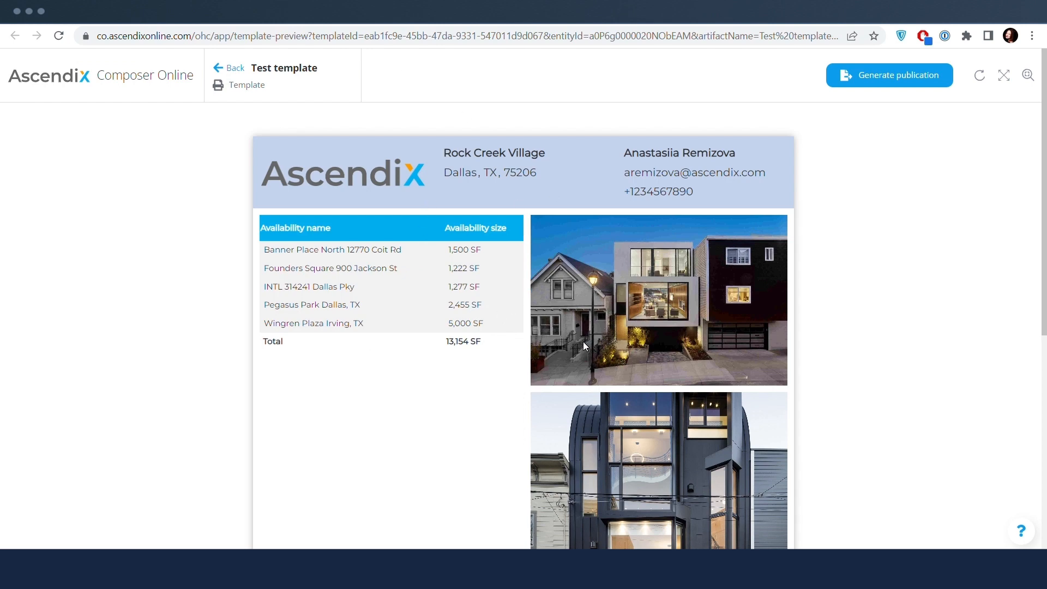
Step: Review the whole previewed page, from the header and availability table down to the images and map
{"action": "scroll", "coordinate": [584, 341], "scroll_direction": "down", "scroll_amount": 5}
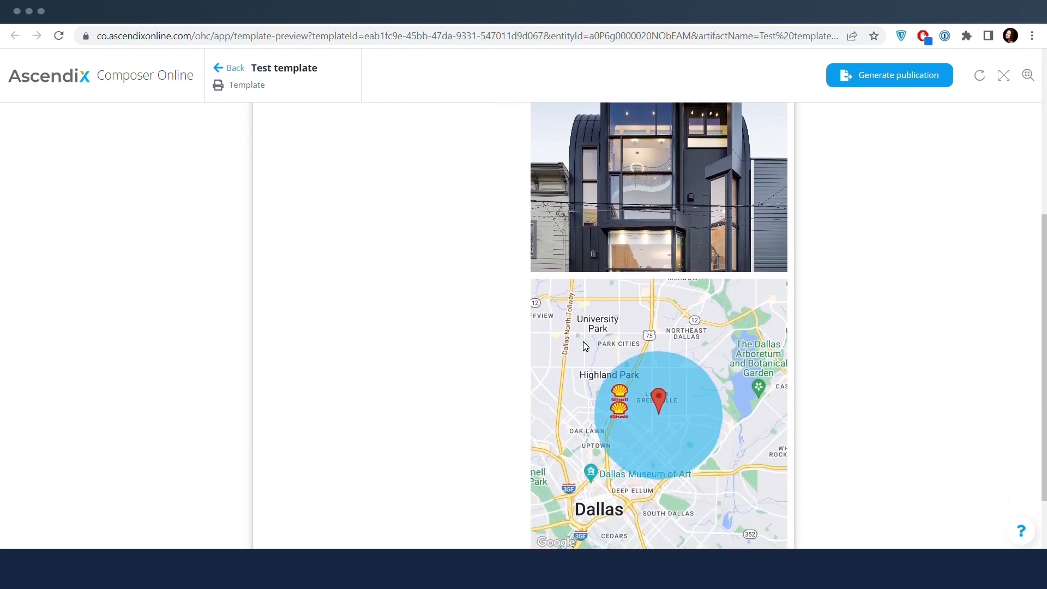
{"action": "scroll", "coordinate": [585, 346], "scroll_direction": "up", "scroll_amount": 6}
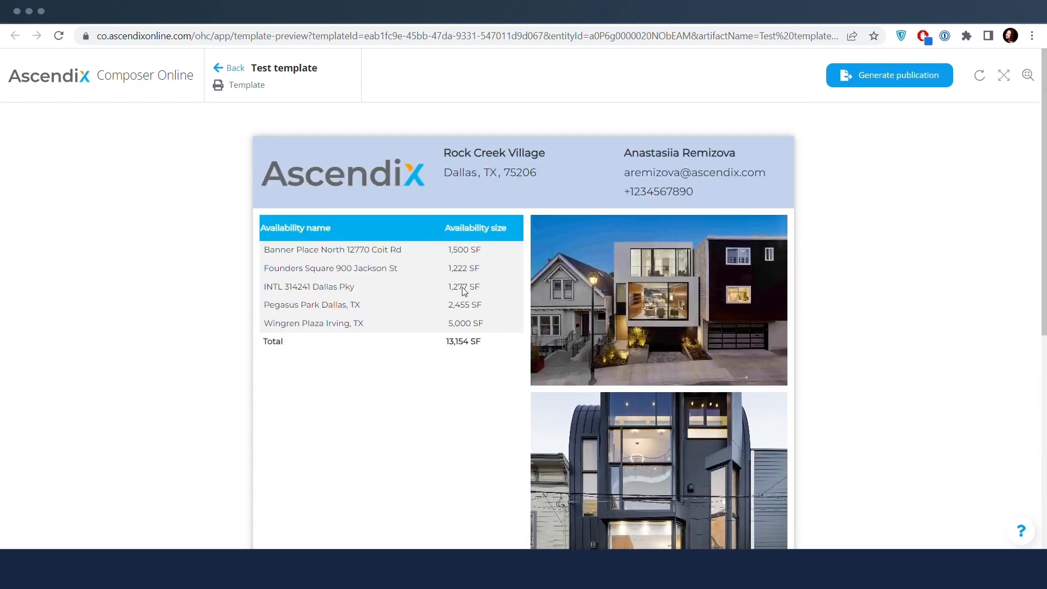
{"action": "scroll", "coordinate": [638, 346], "scroll_direction": "down", "scroll_amount": 6}
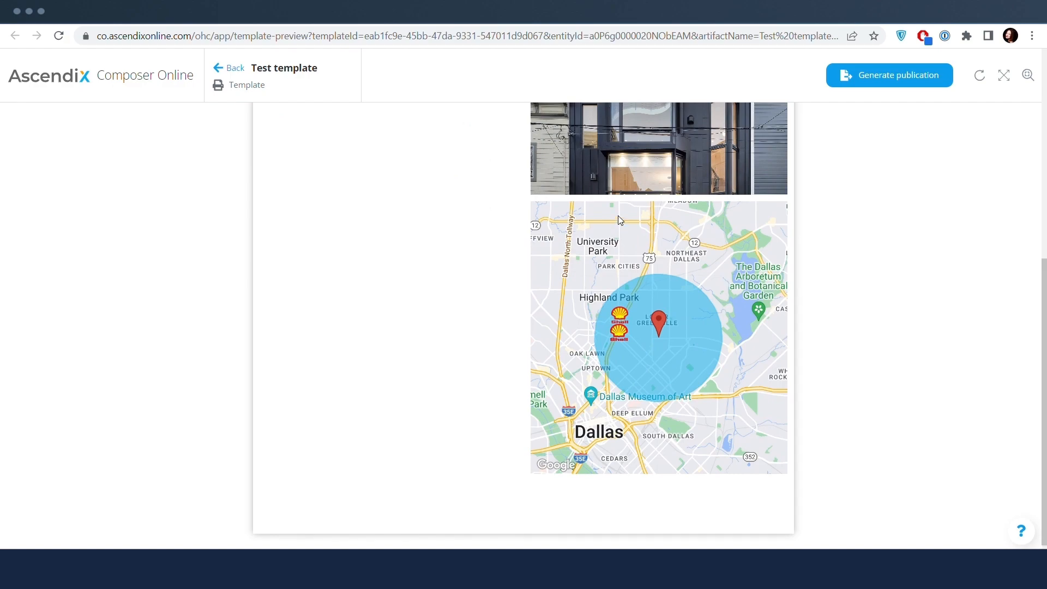
{"action": "scroll", "coordinate": [618, 220], "scroll_direction": "up", "scroll_amount": 6}
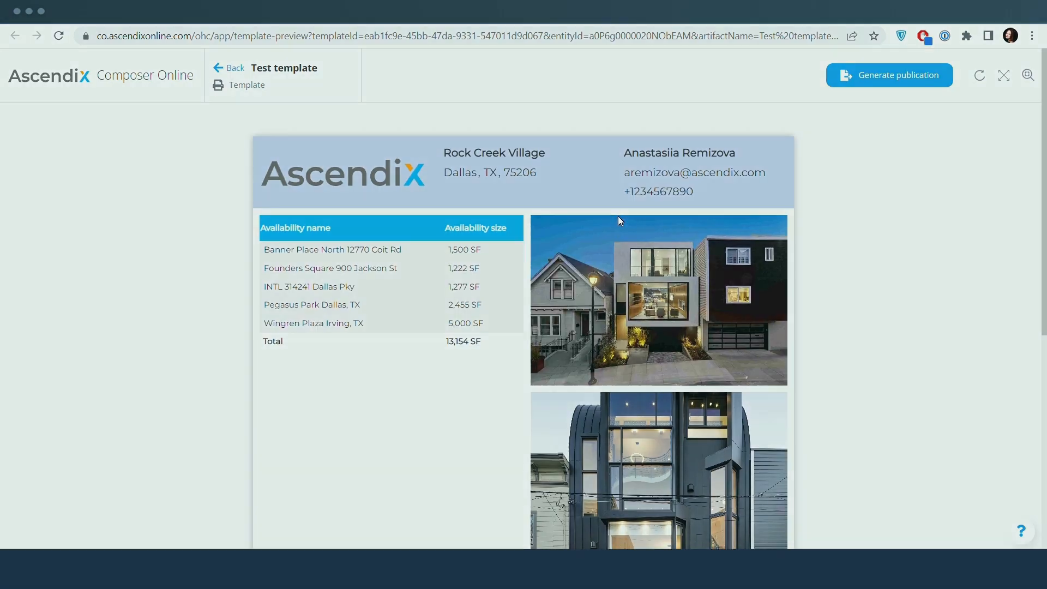